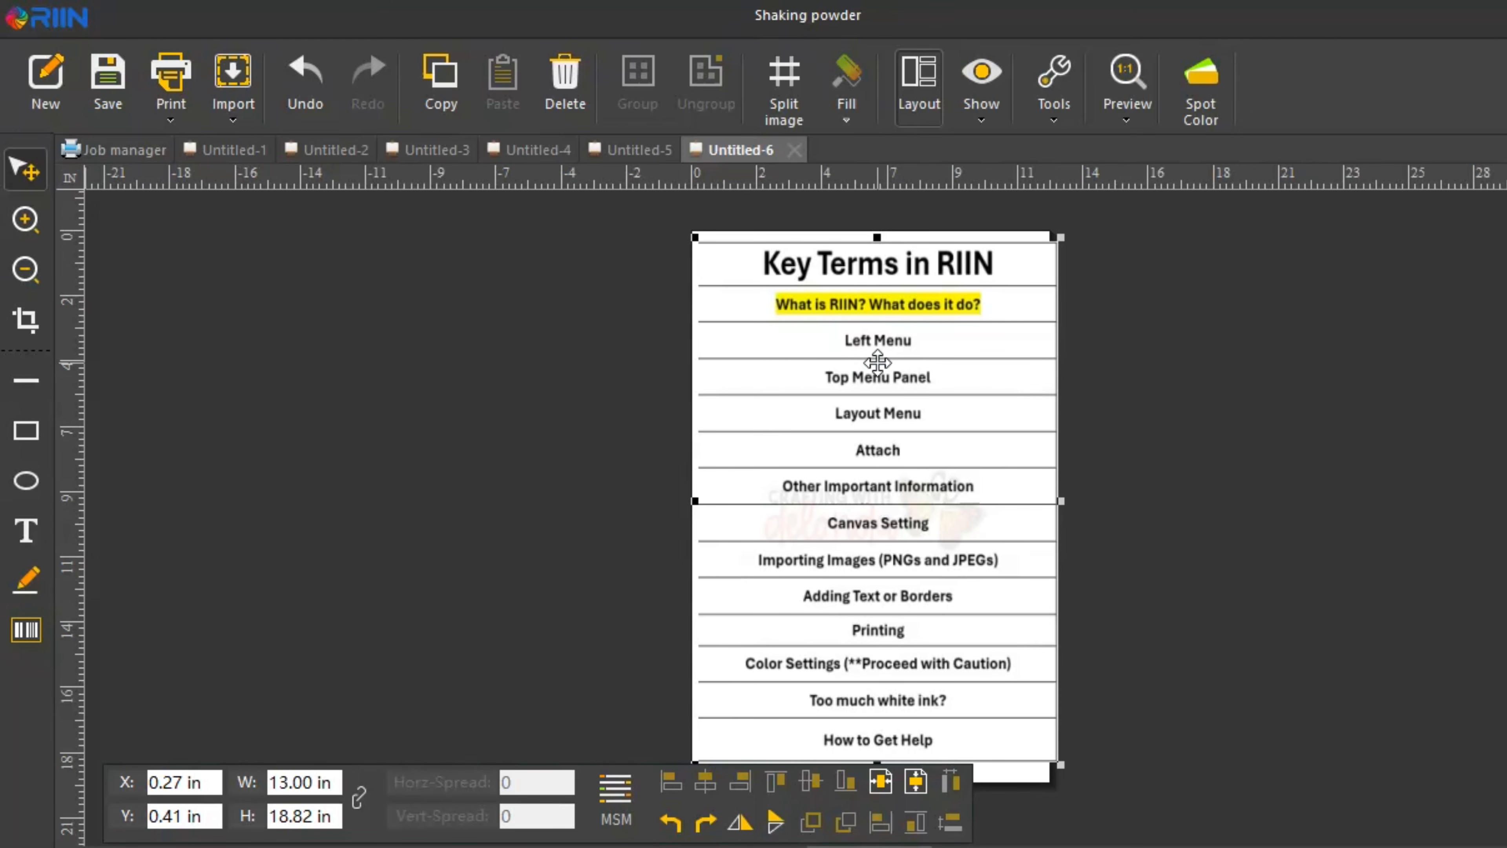
Step: Move the Key Terms image off the canvas and back, shrinking it to about 8.07 × 13.43 in at X 3.94, Y 3.08 in
left_click_drag(996, 498, 1329, 491)
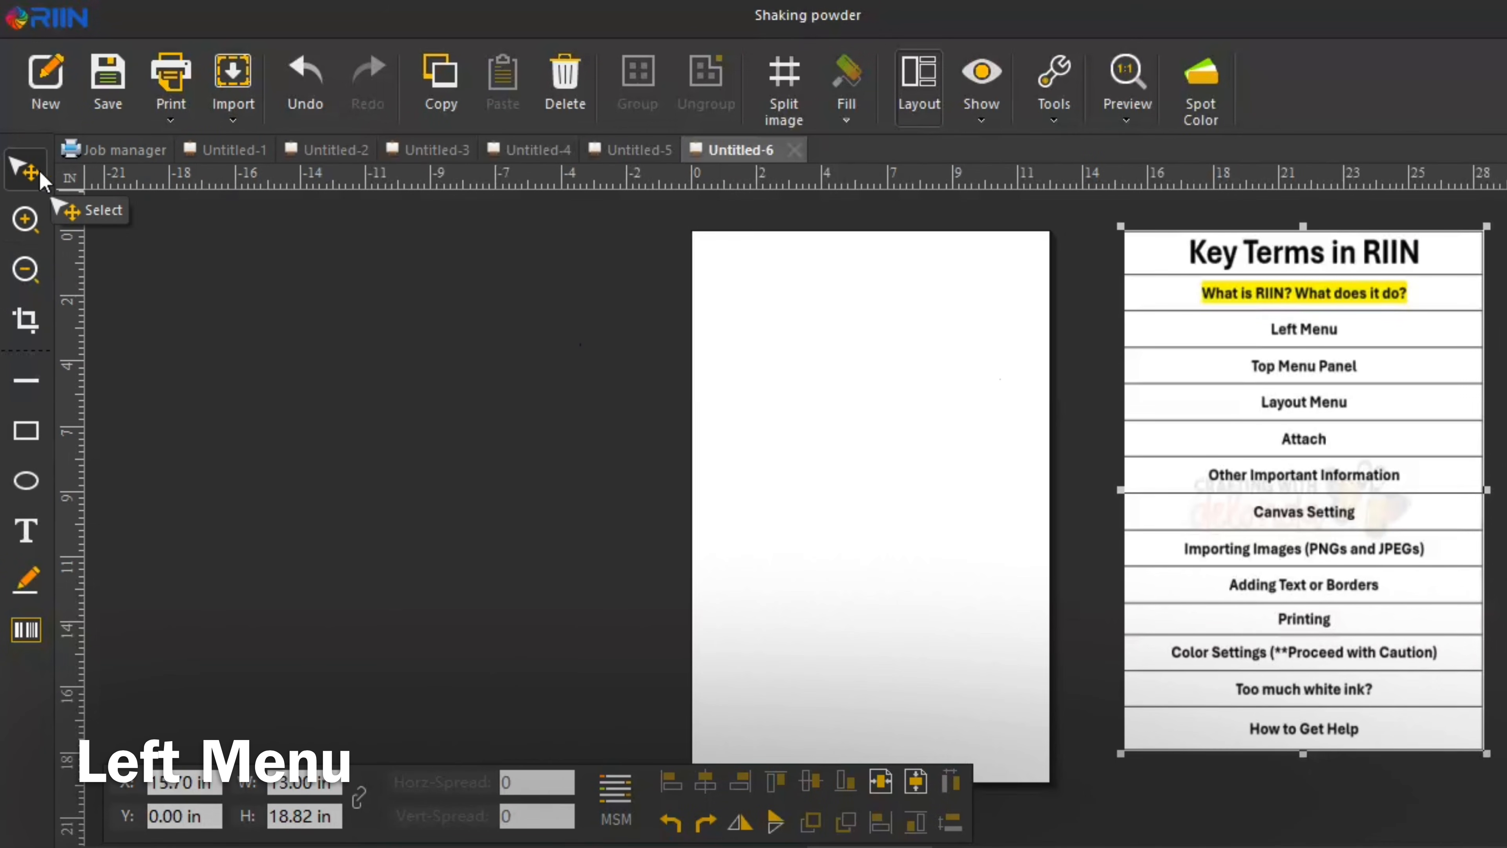
left_click_drag(1263, 450, 773, 469)
left_click_drag(960, 237, 828, 383)
left_click_drag(795, 472, 850, 456)
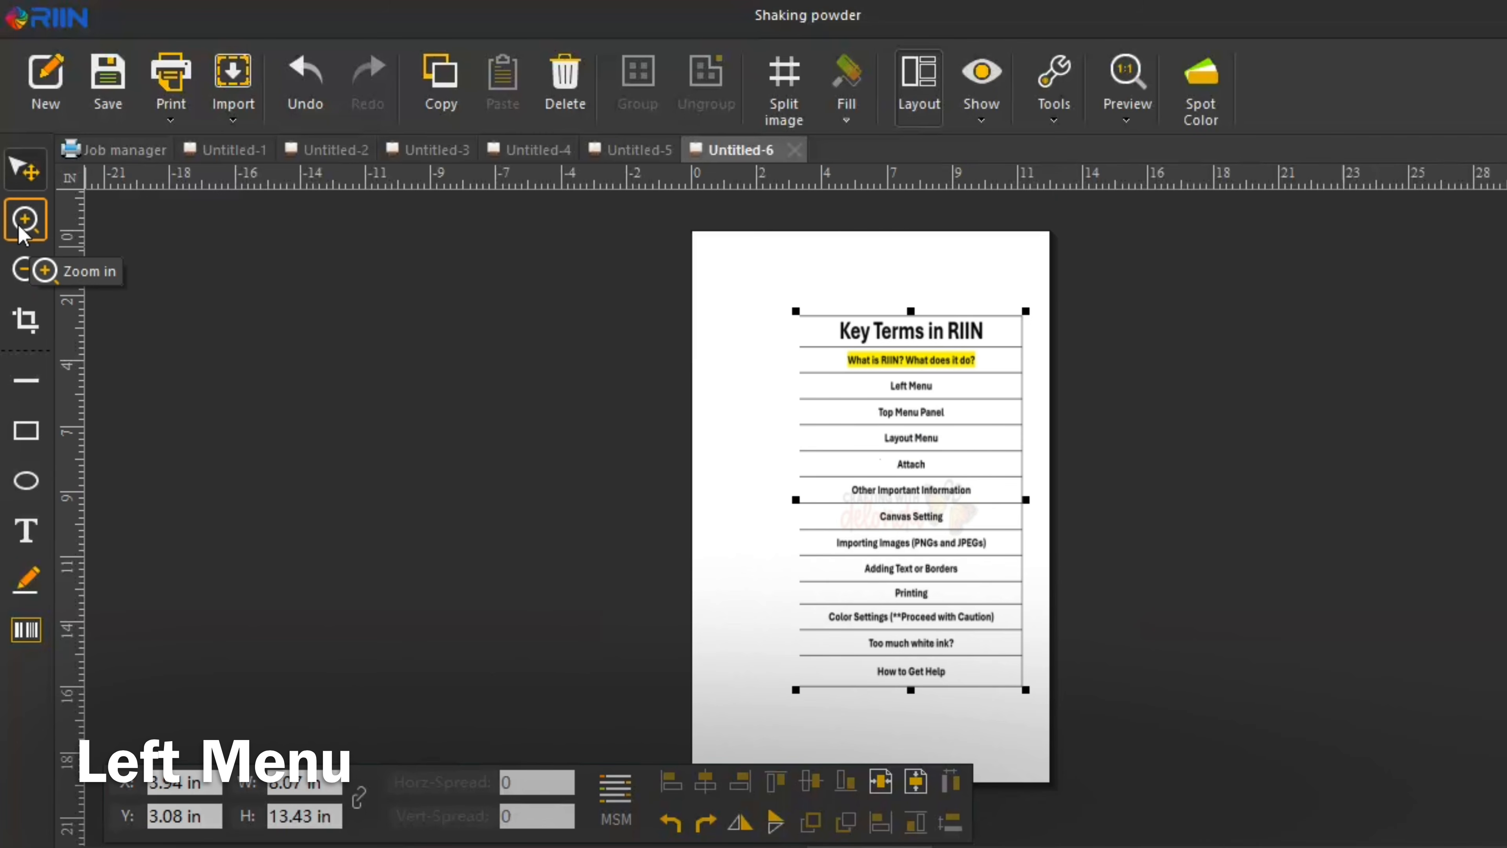
Step: Zoom in on the middle of the Key Terms image and zoom back out to the whole canvas
left_click(27, 236)
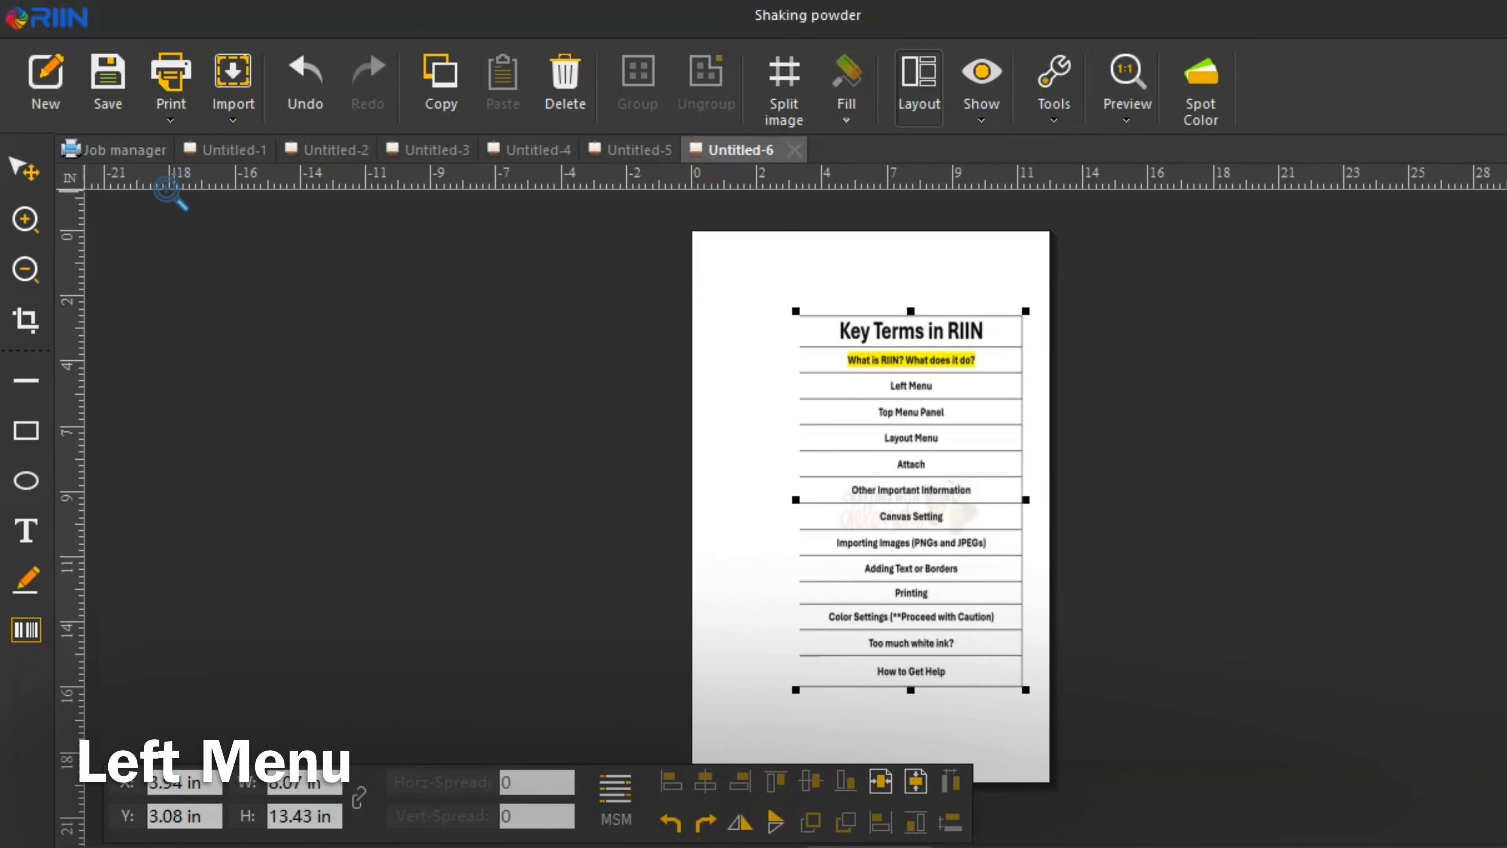
left_click(927, 482)
left_click(986, 484)
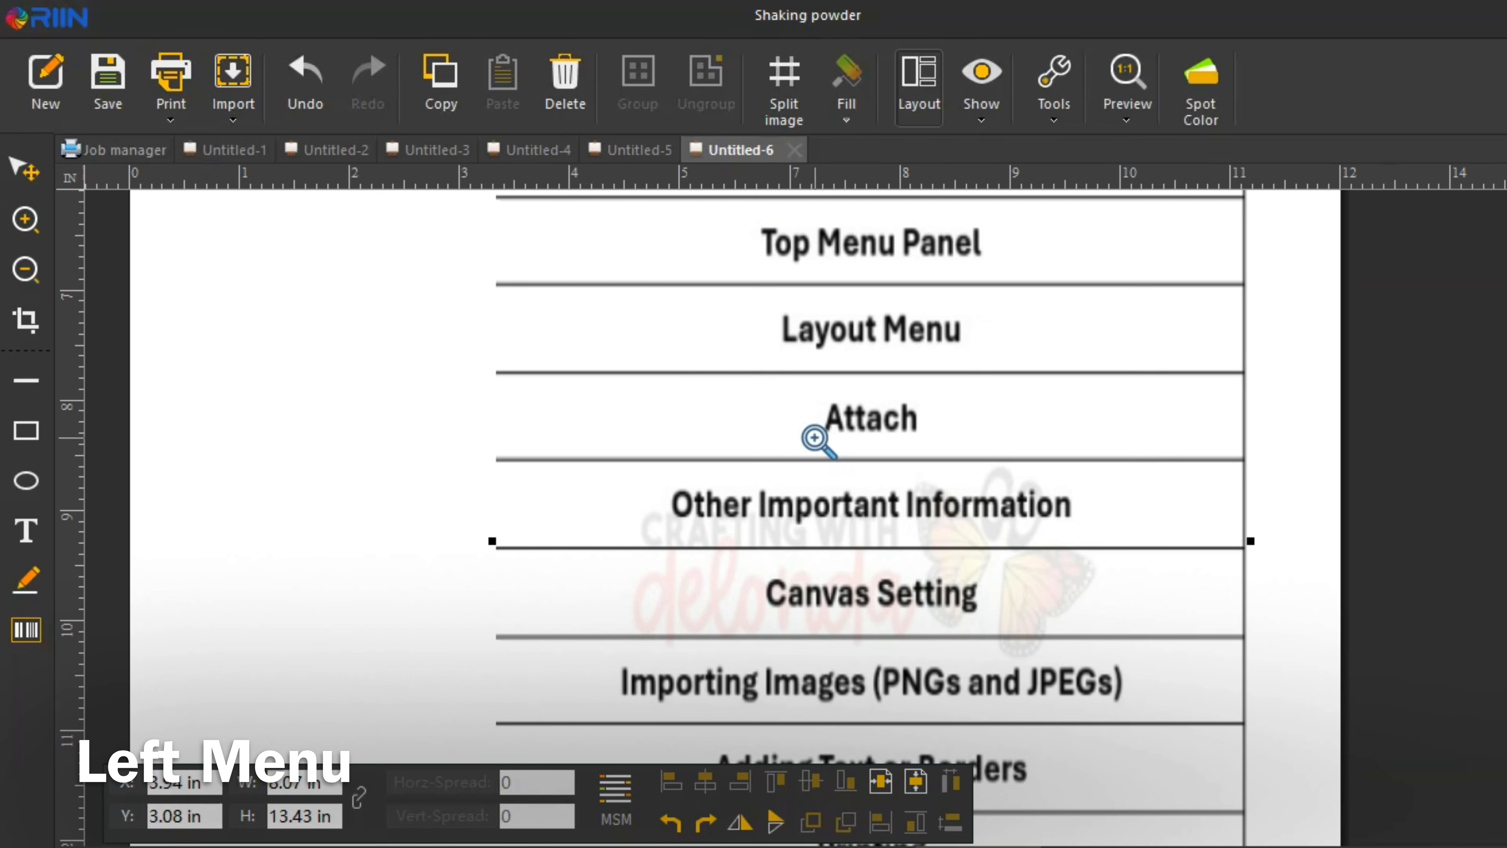
left_click(26, 269)
left_click(1029, 478)
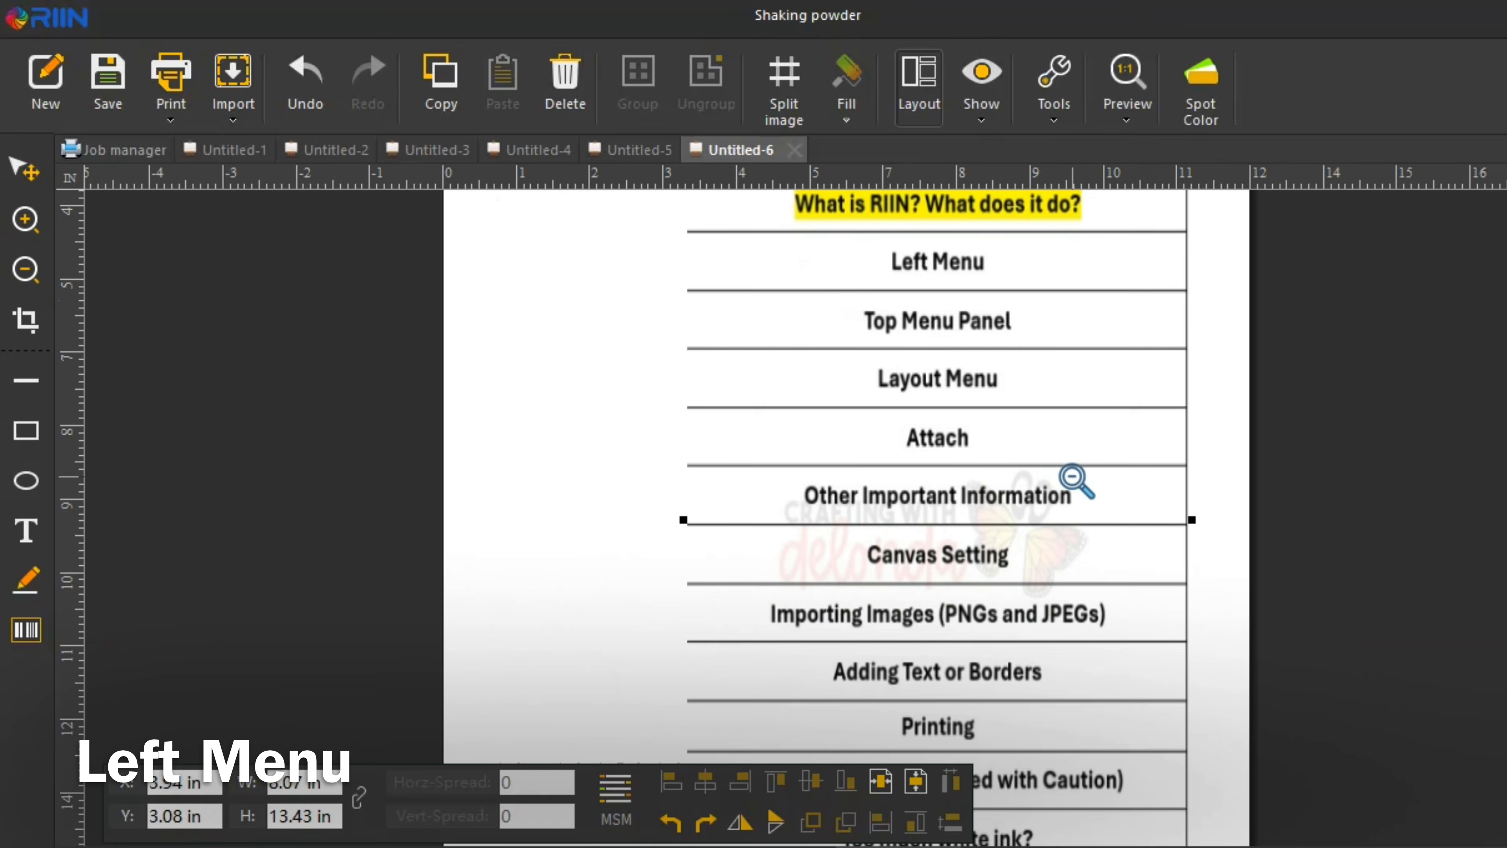
left_click(1076, 481)
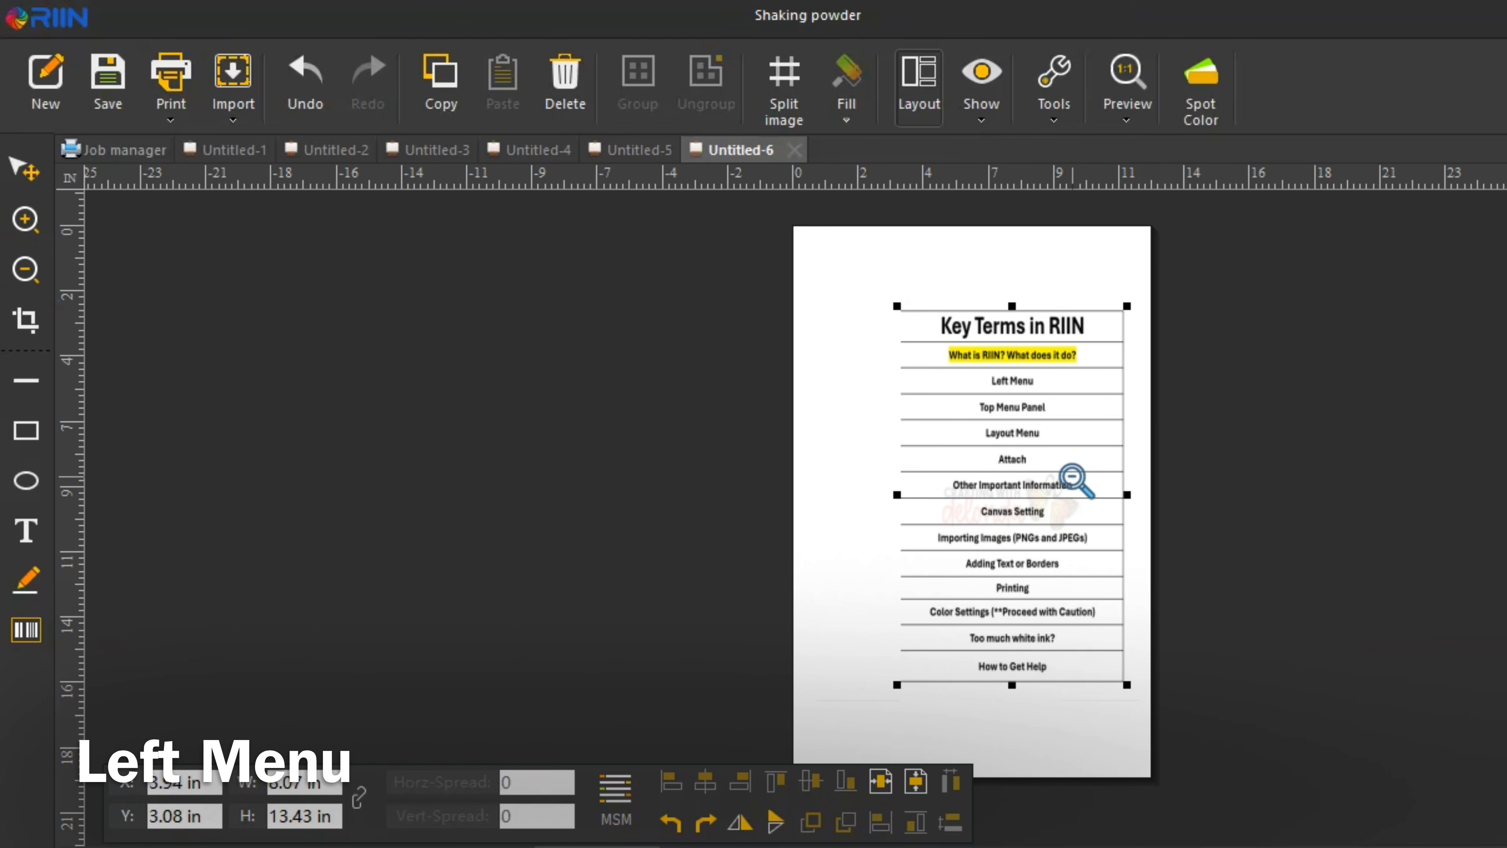
Step: Try cropping the Key Terms image from its lower edge to a height of about 5.06 in, and undo the crop
left_click(24, 321)
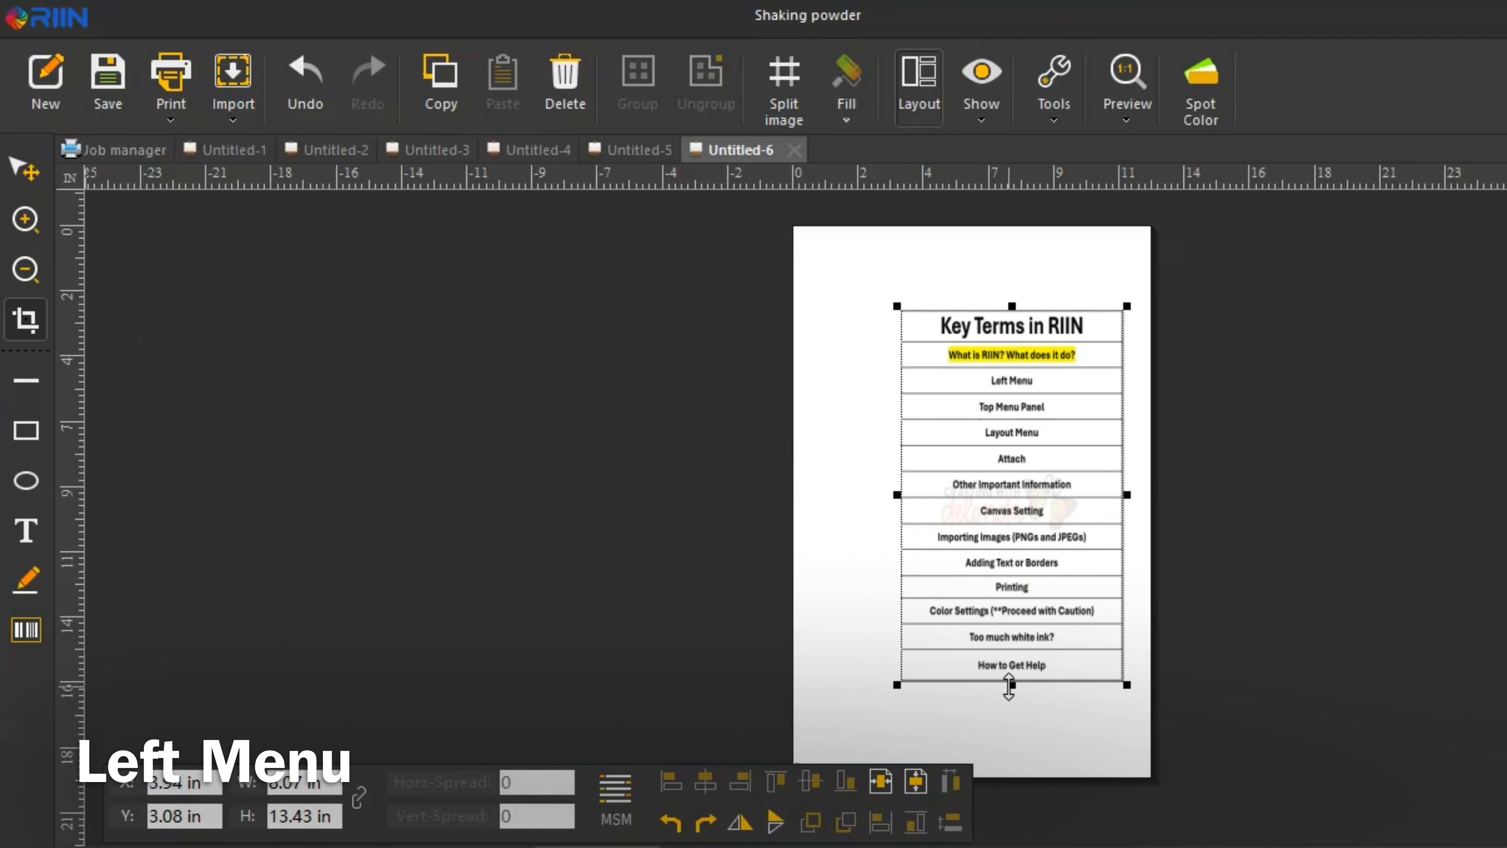
left_click(1016, 689)
left_click(1017, 636)
left_click_drag(1012, 684, 1012, 453)
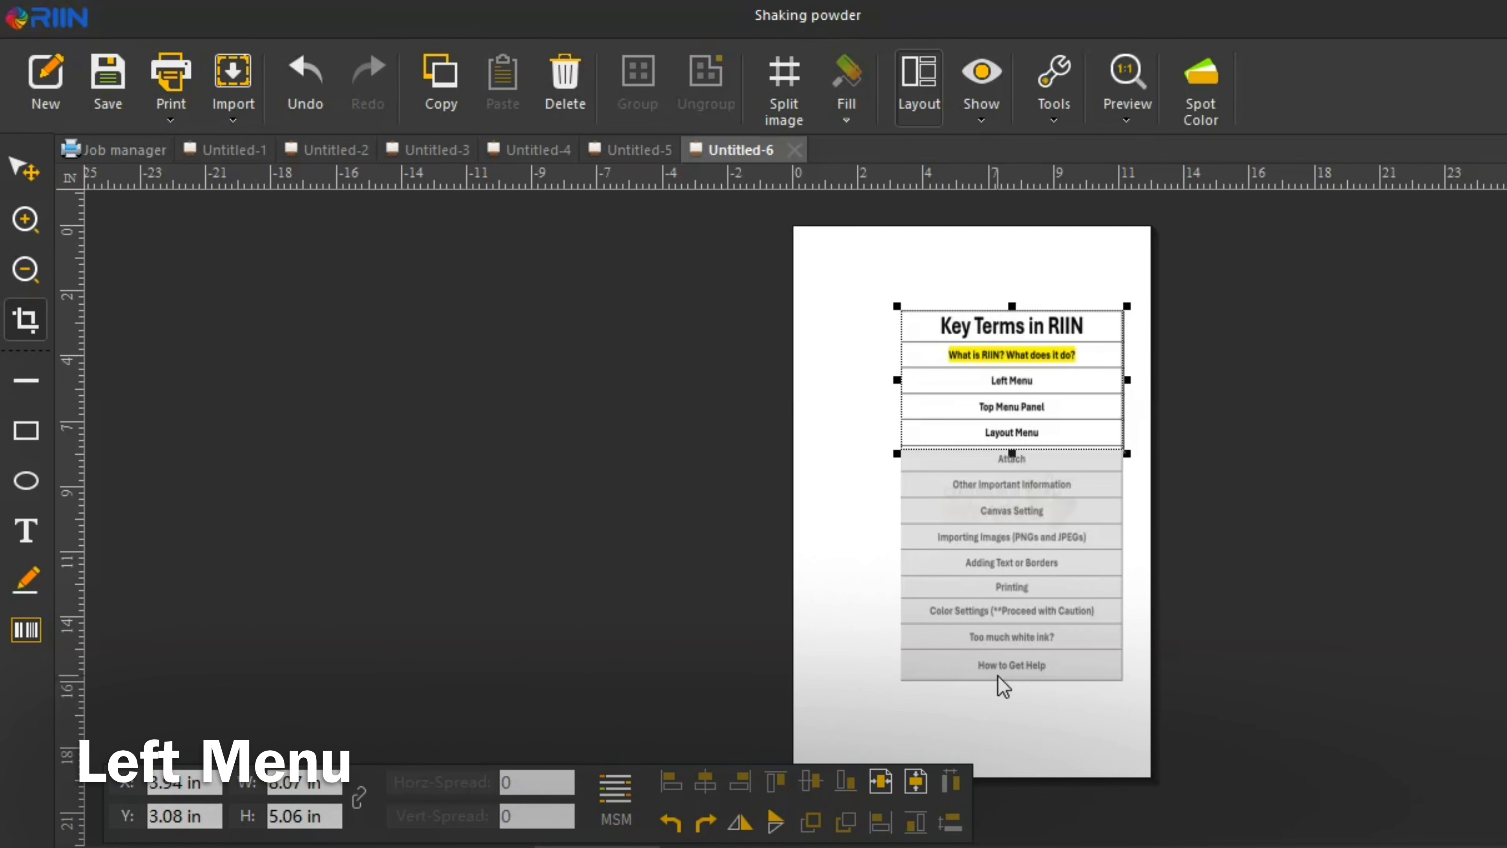
left_click(305, 77)
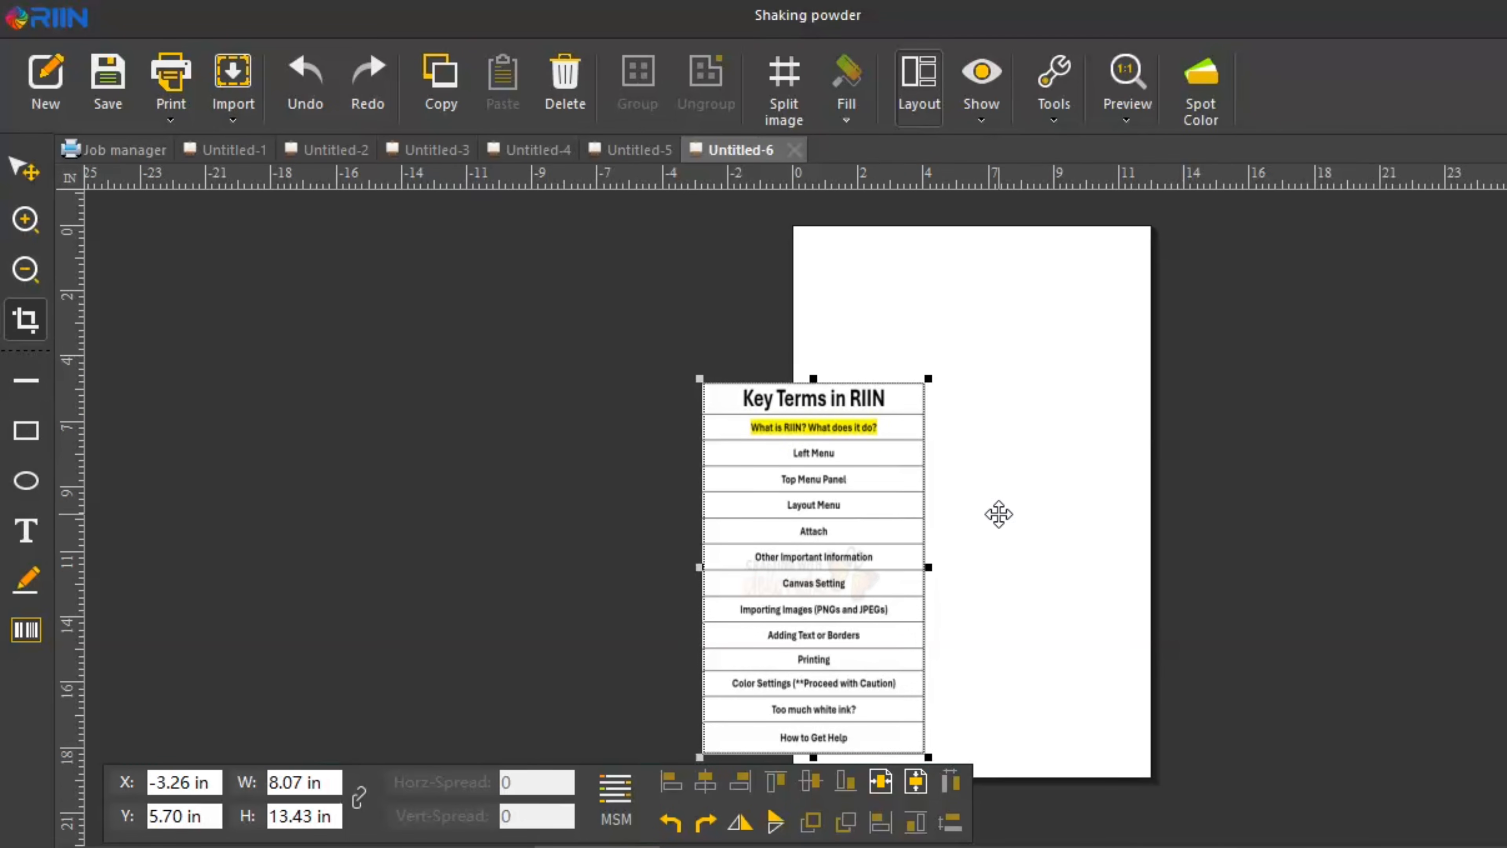
Step: Move the Key Terms image fully onto the canvas, at about X 2.62 in, Y 1.36 in
left_click_drag(760, 532, 923, 412)
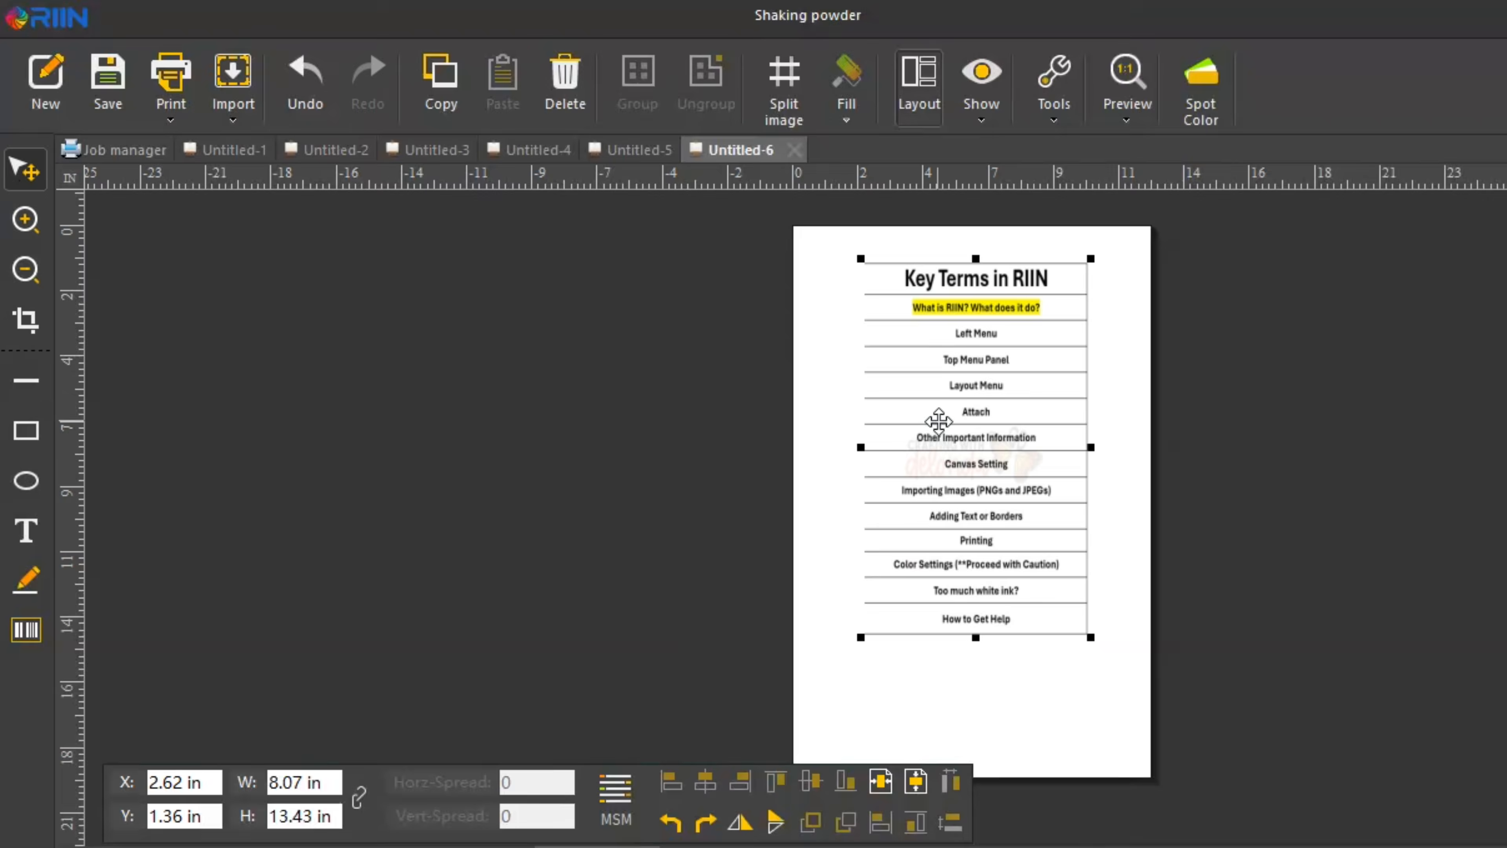
Step: Try a line about 10.09 in wide and a rectangle about 9.59 × 2.31 in below the image, undoing each
left_click(26, 380)
left_click_drag(836, 690, 1114, 687)
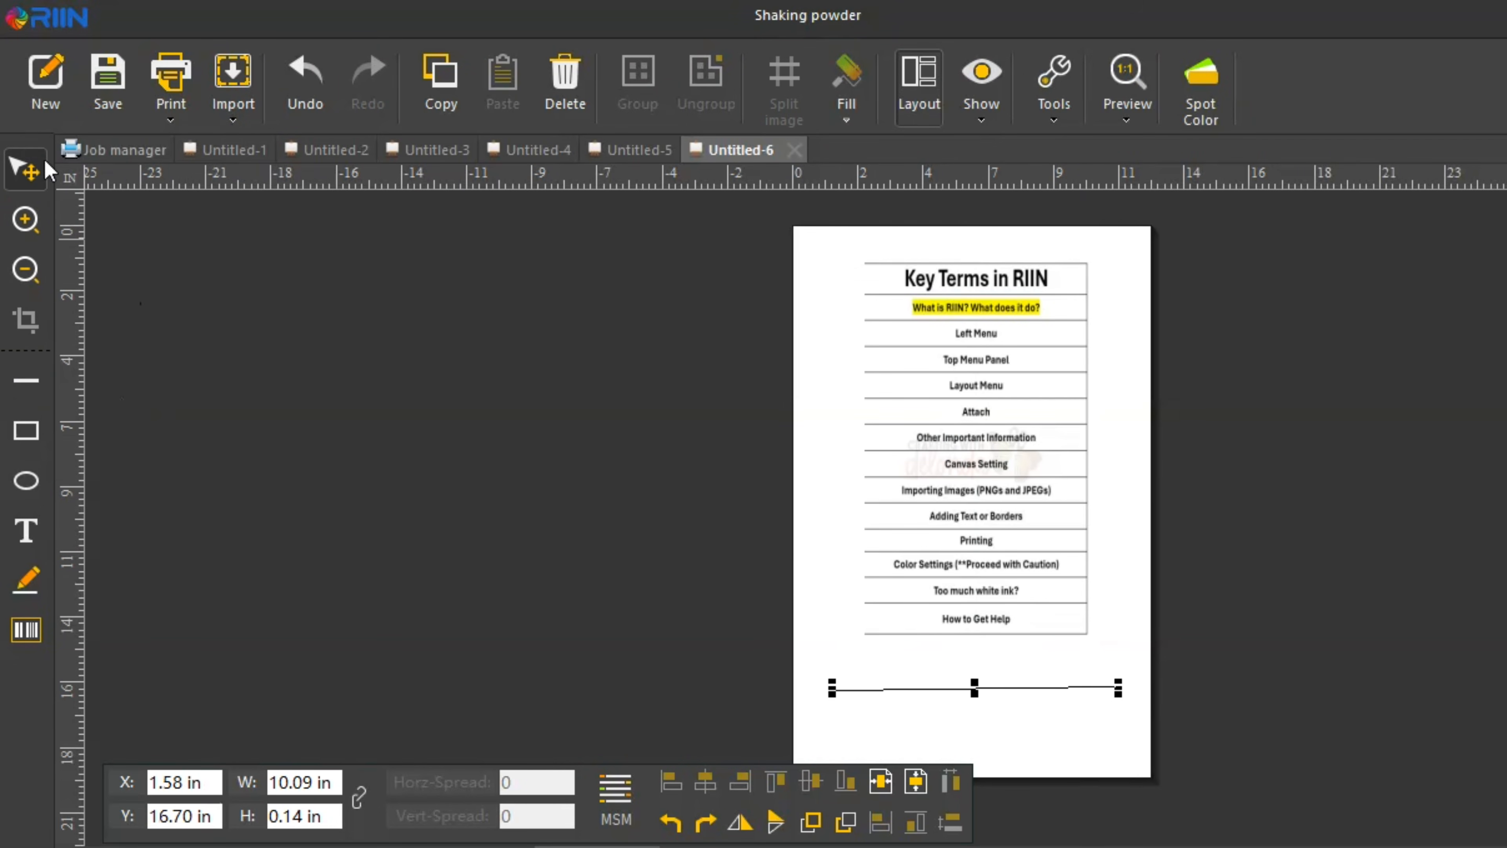
left_click(305, 80)
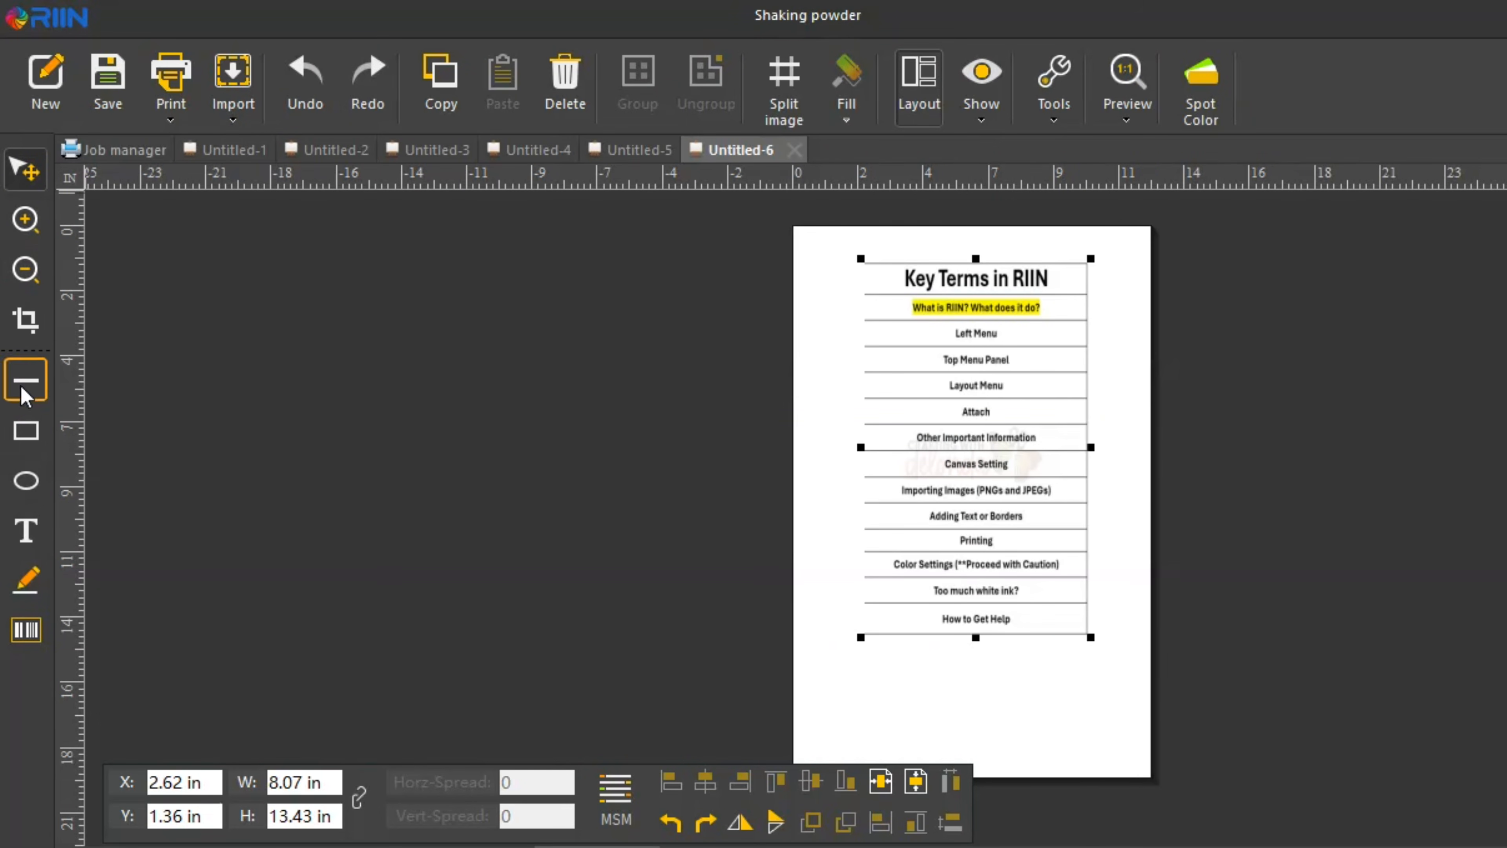
left_click(26, 431)
left_click_drag(852, 670, 1125, 741)
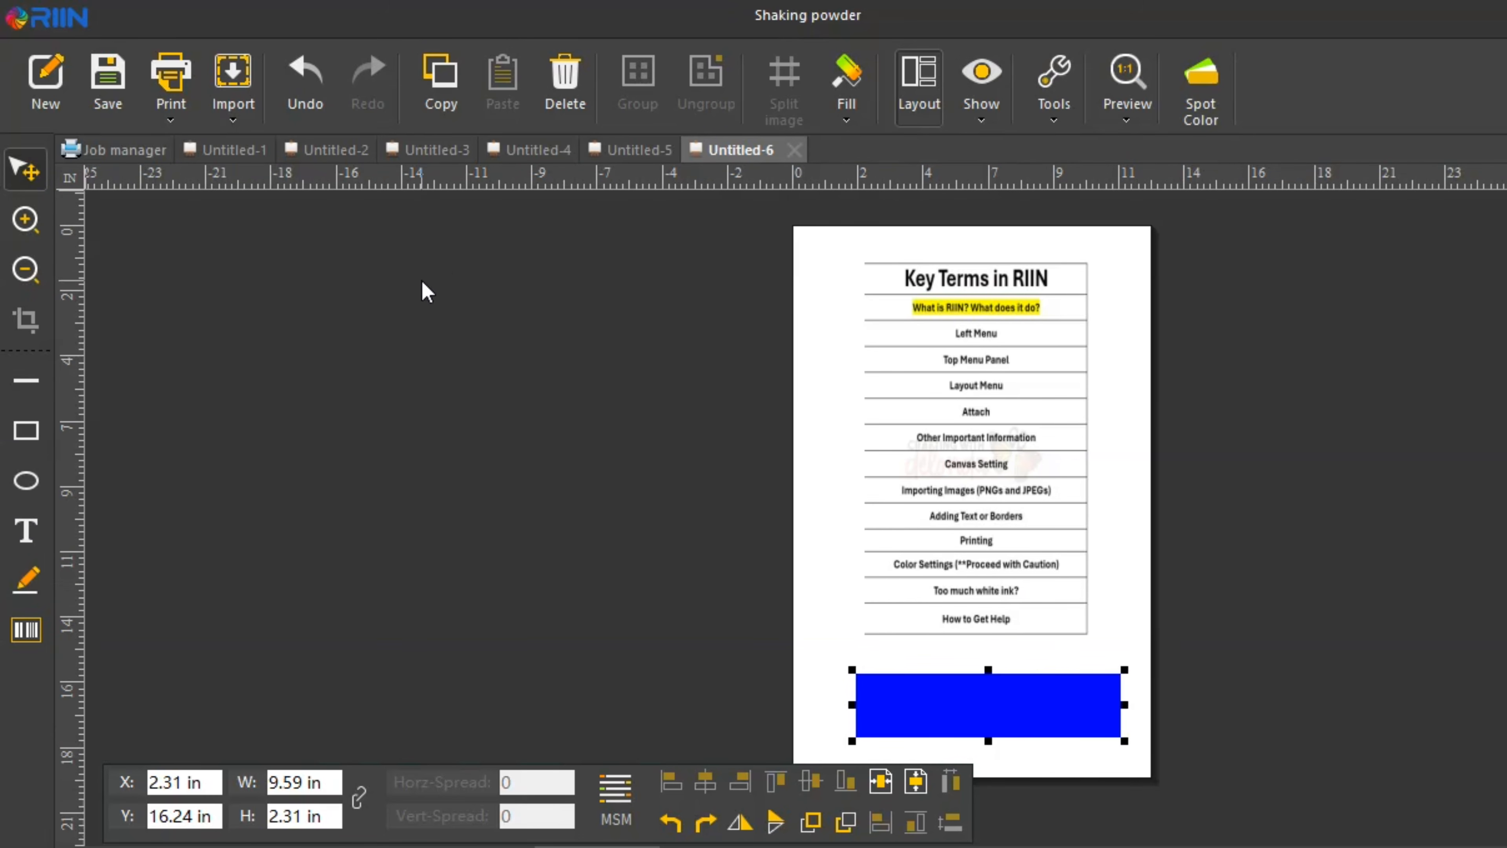
left_click(306, 83)
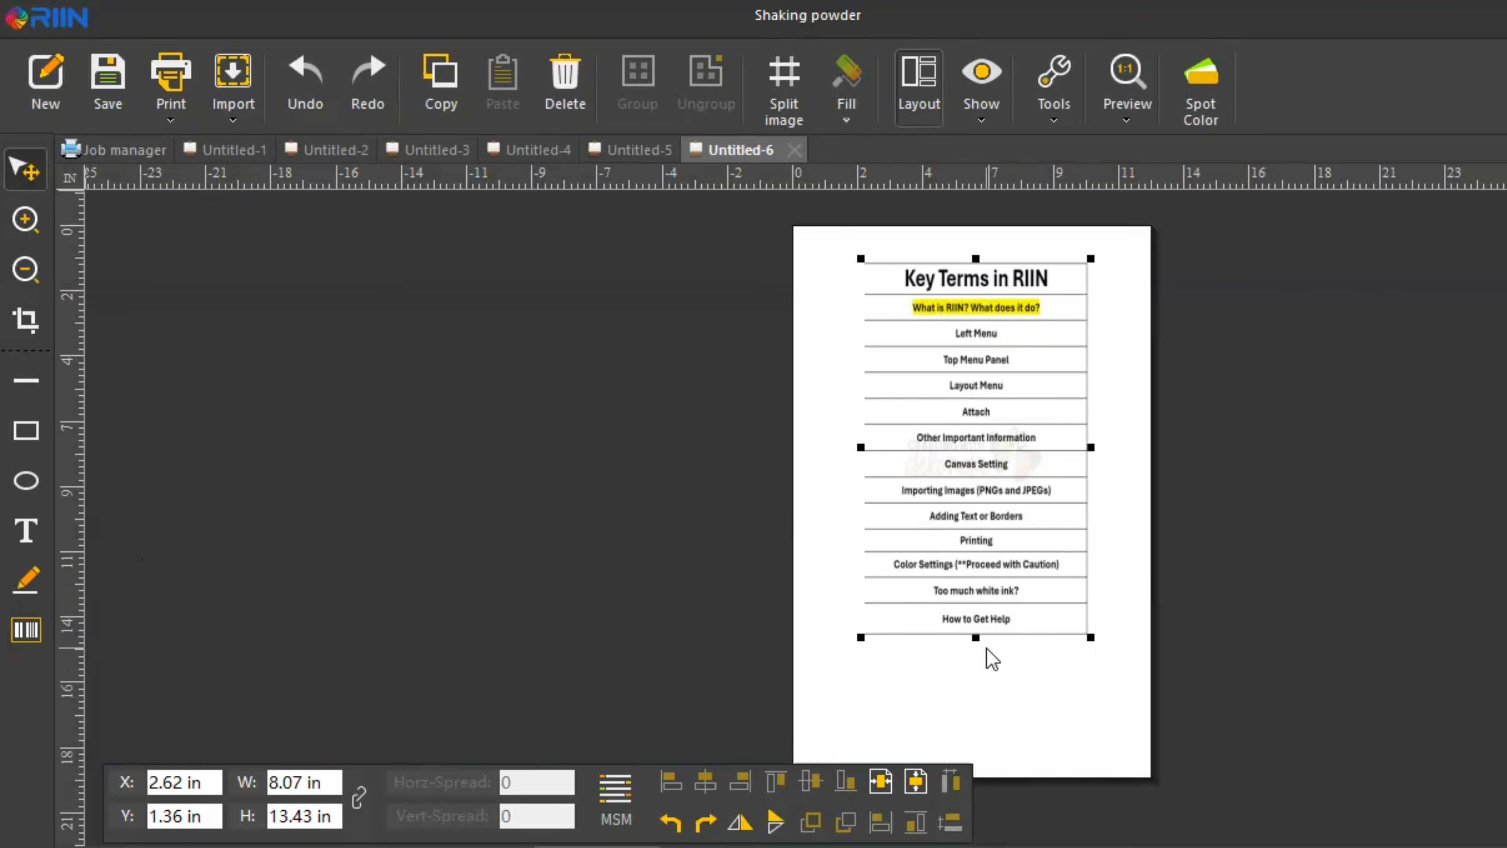
Step: Create a text box below the Key Terms image and look through the available fonts and text heights
left_click(25, 530)
left_click_drag(841, 668, 1118, 710)
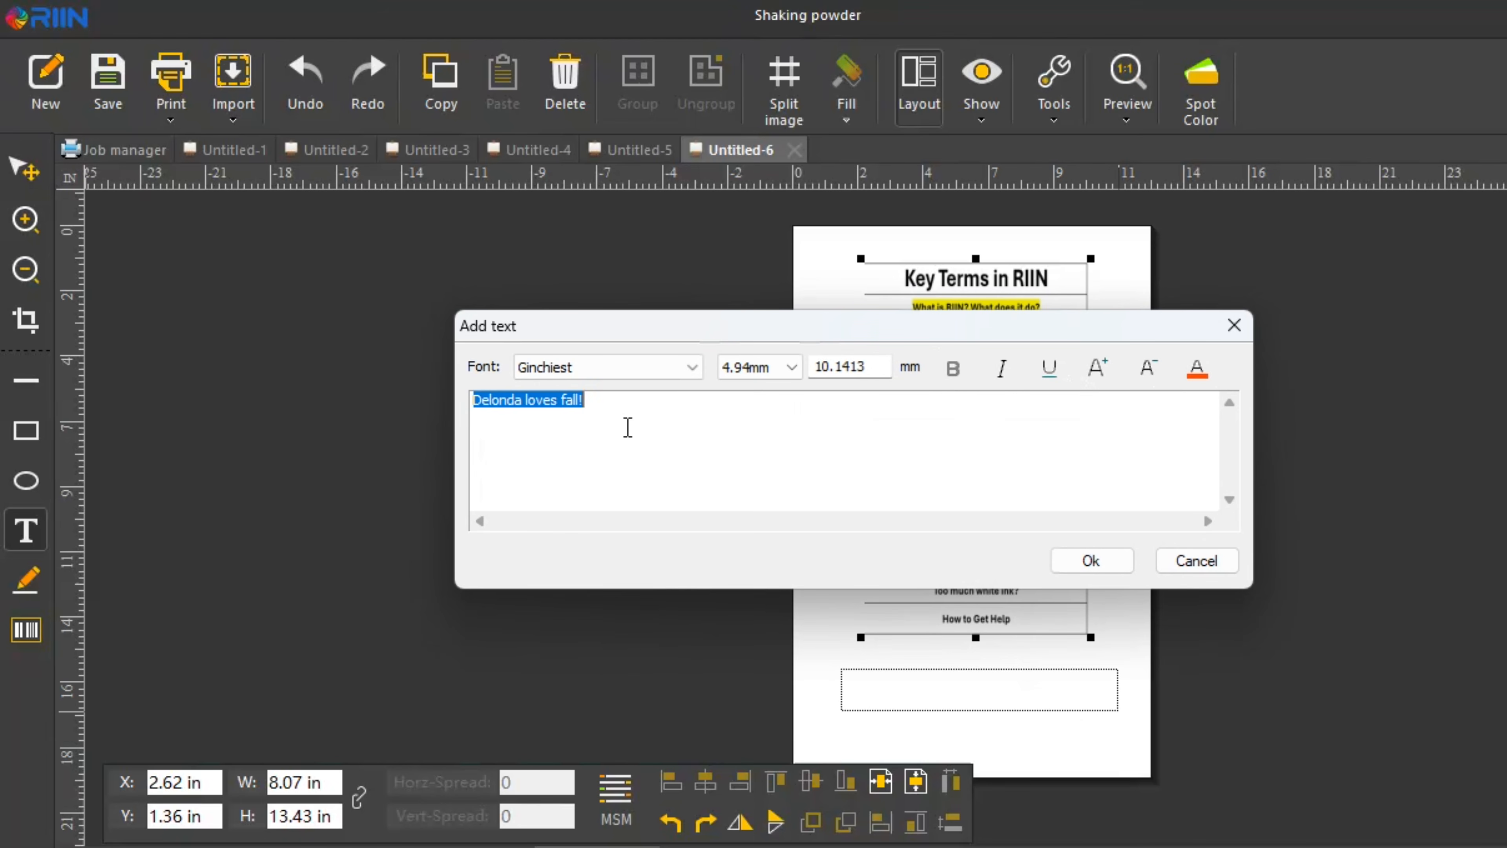
left_click(692, 370)
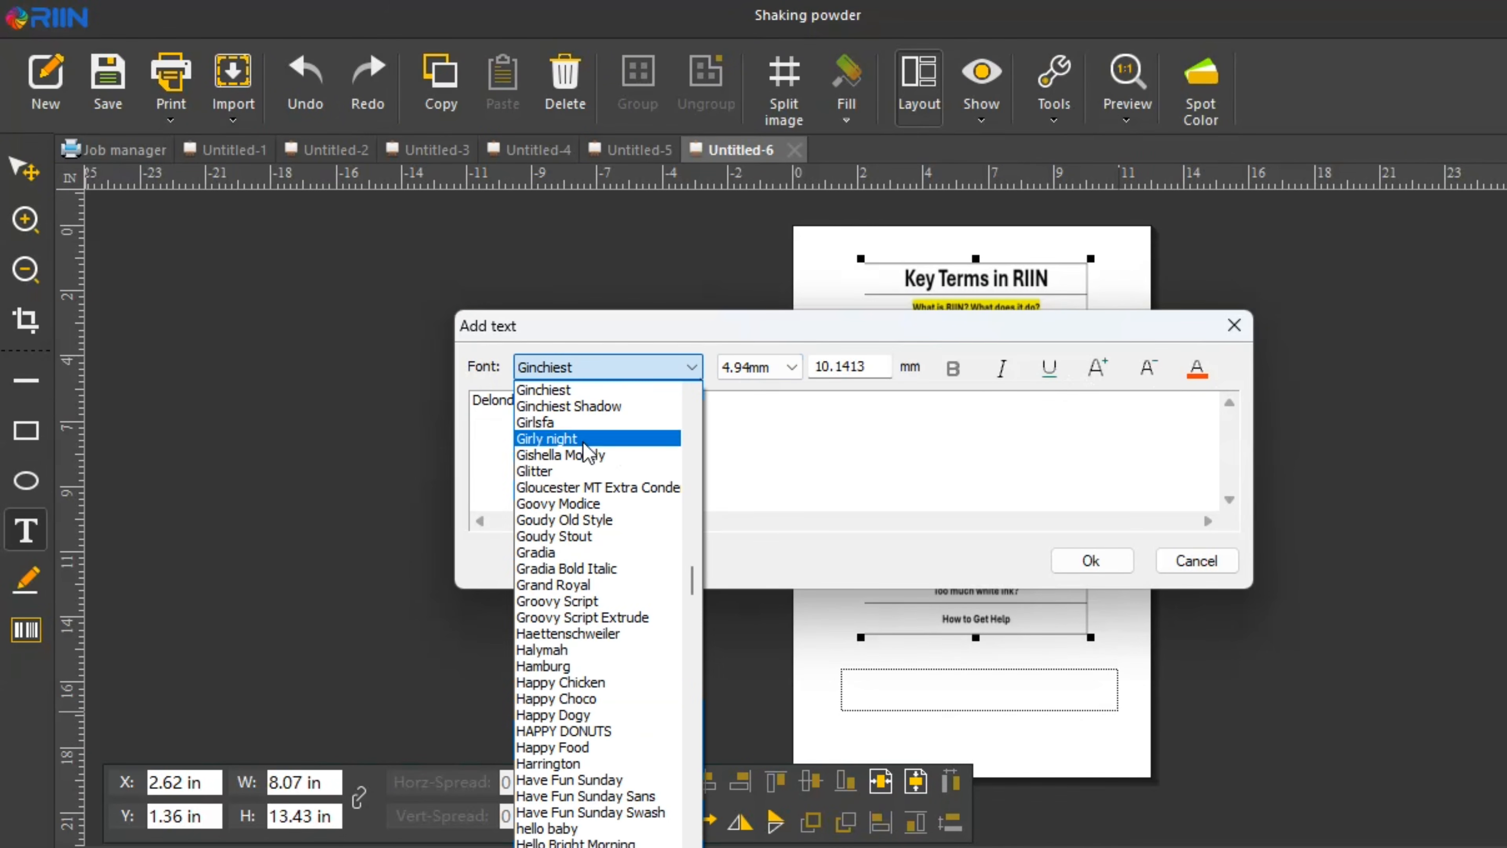
scroll(584, 564, "up", 6)
scroll(597, 606, "down", 9)
scroll(601, 638, "down", 20)
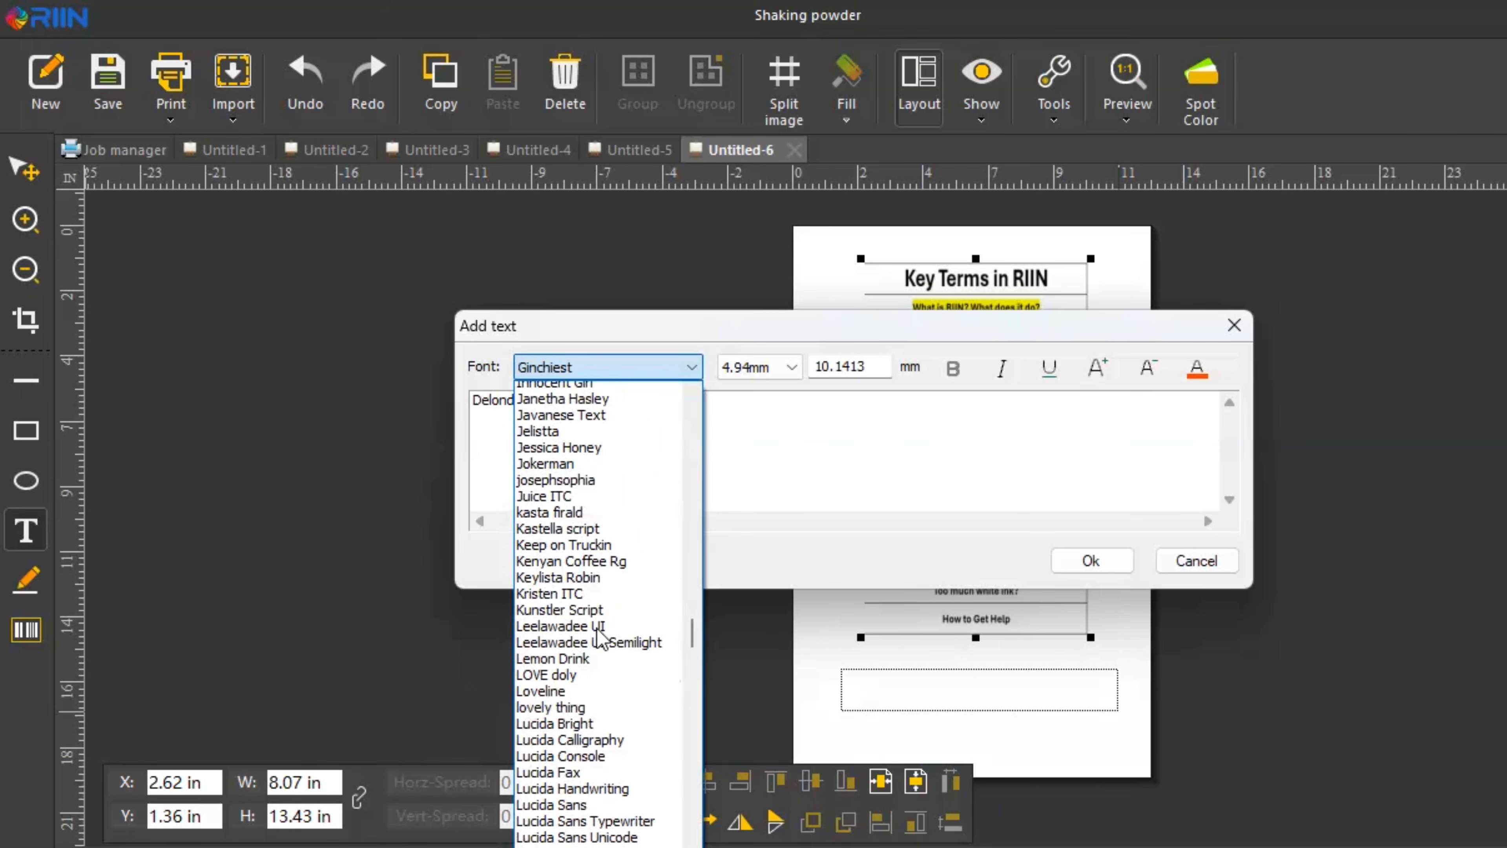
scroll(600, 638, "down", 20)
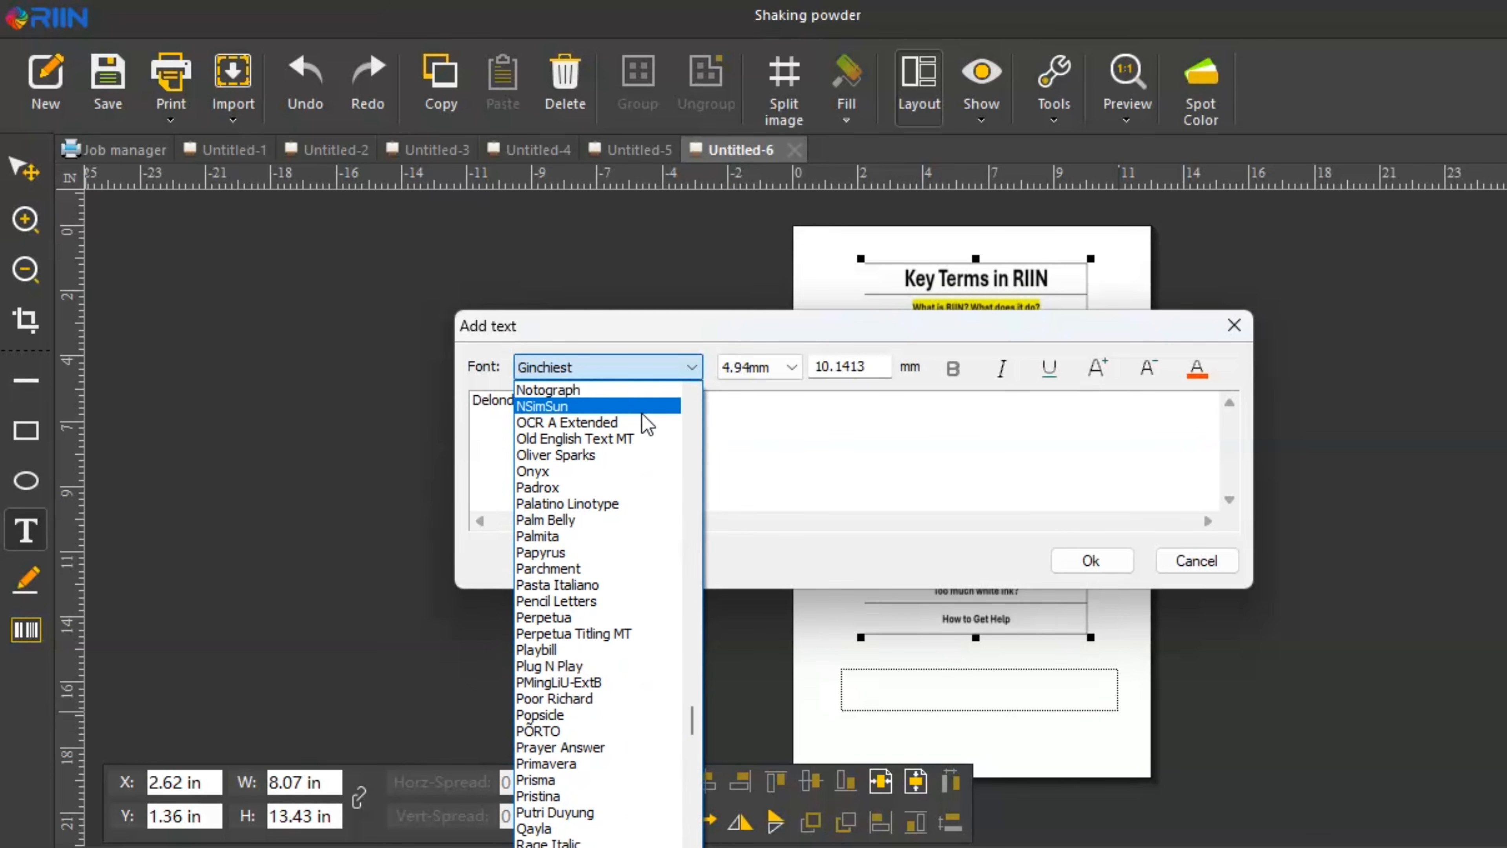
left_click(793, 368)
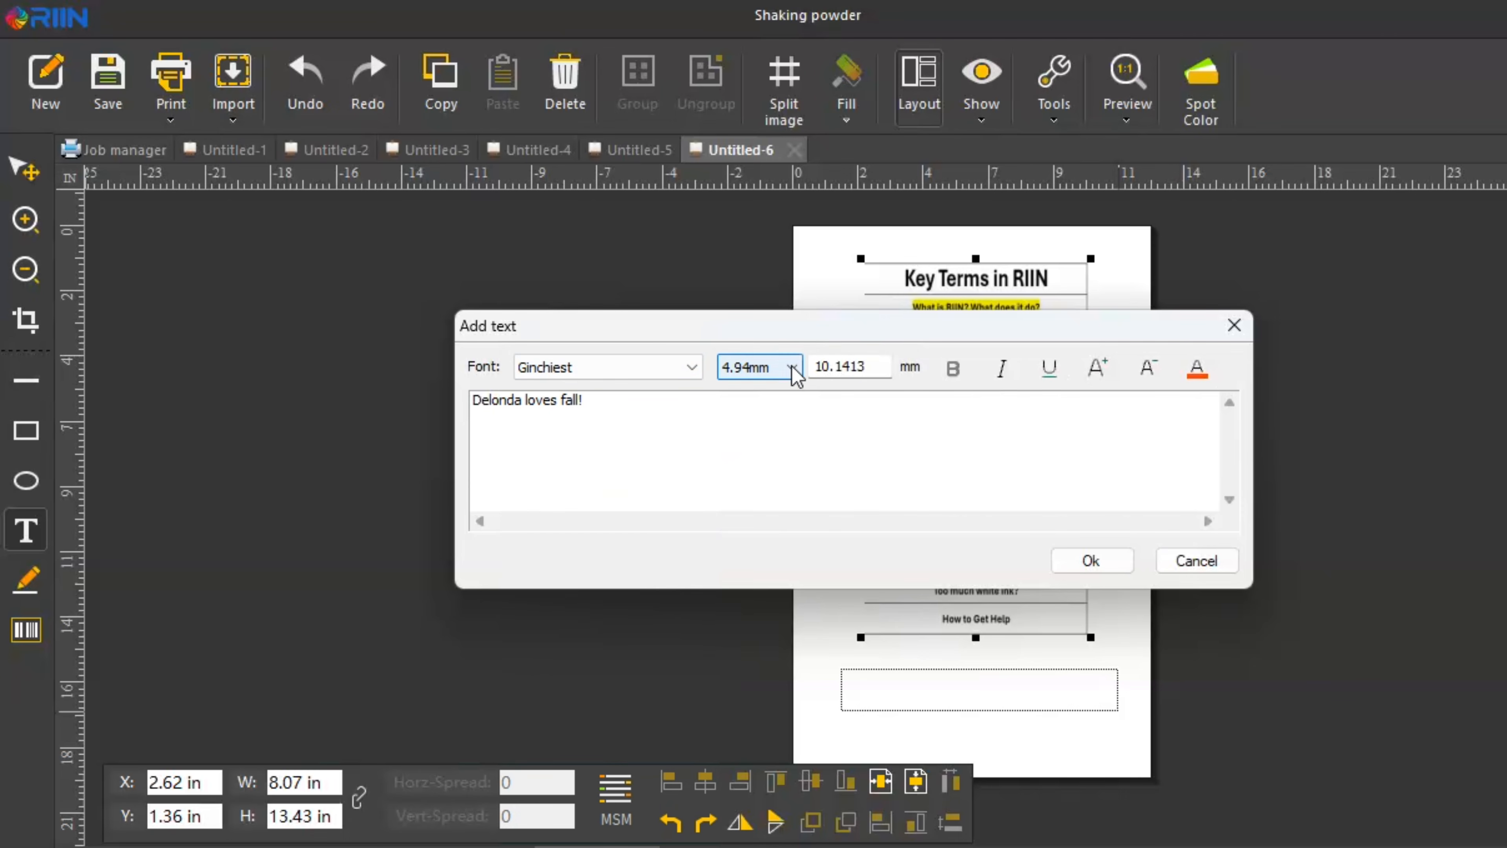
left_click(793, 368)
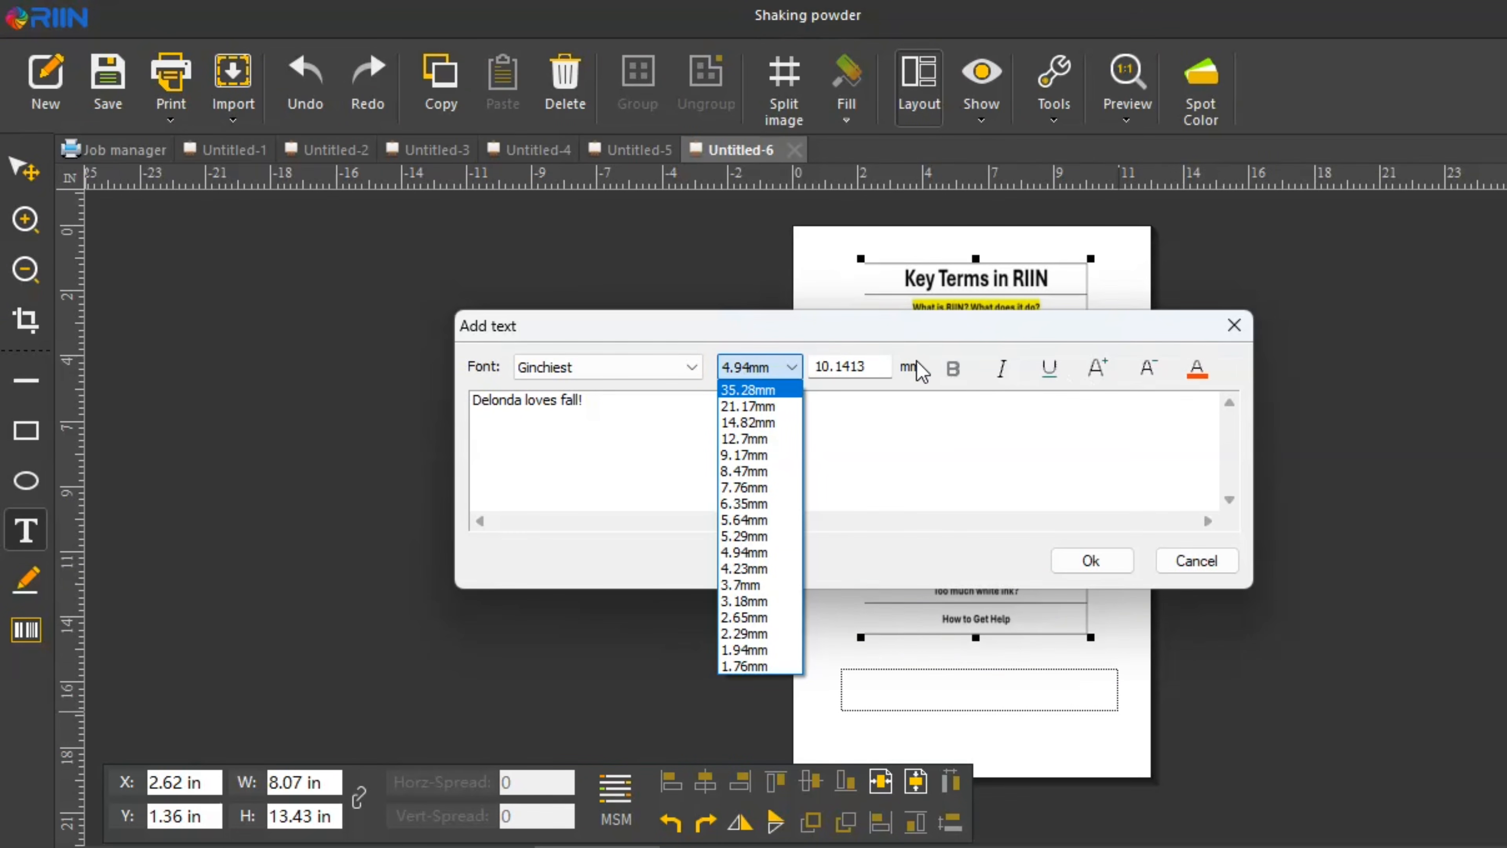
left_click(963, 383)
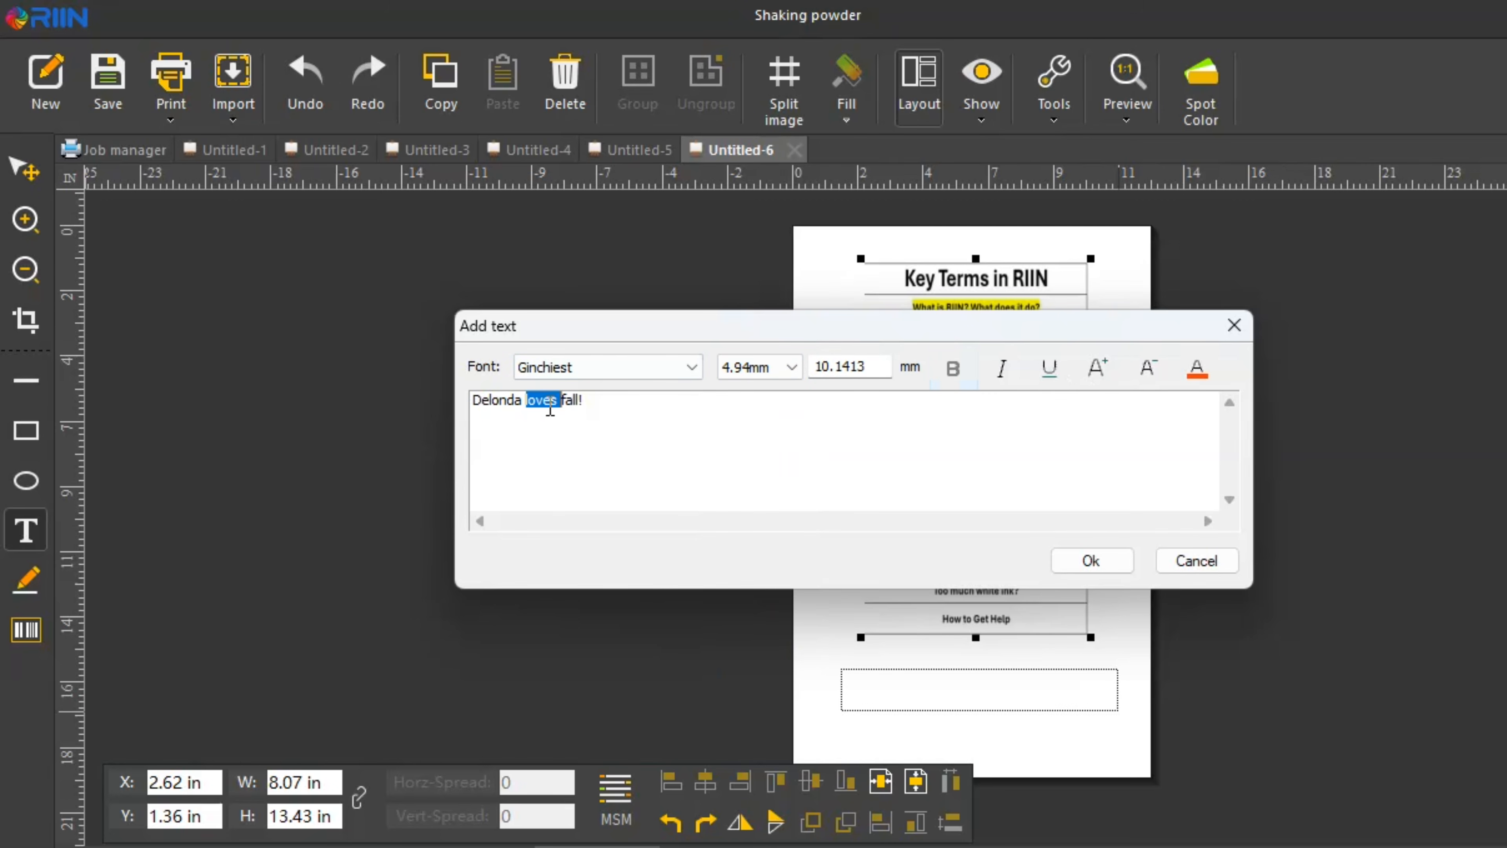
Step: Format the whole sample text as bold, italic and underlined
double_click(605, 402)
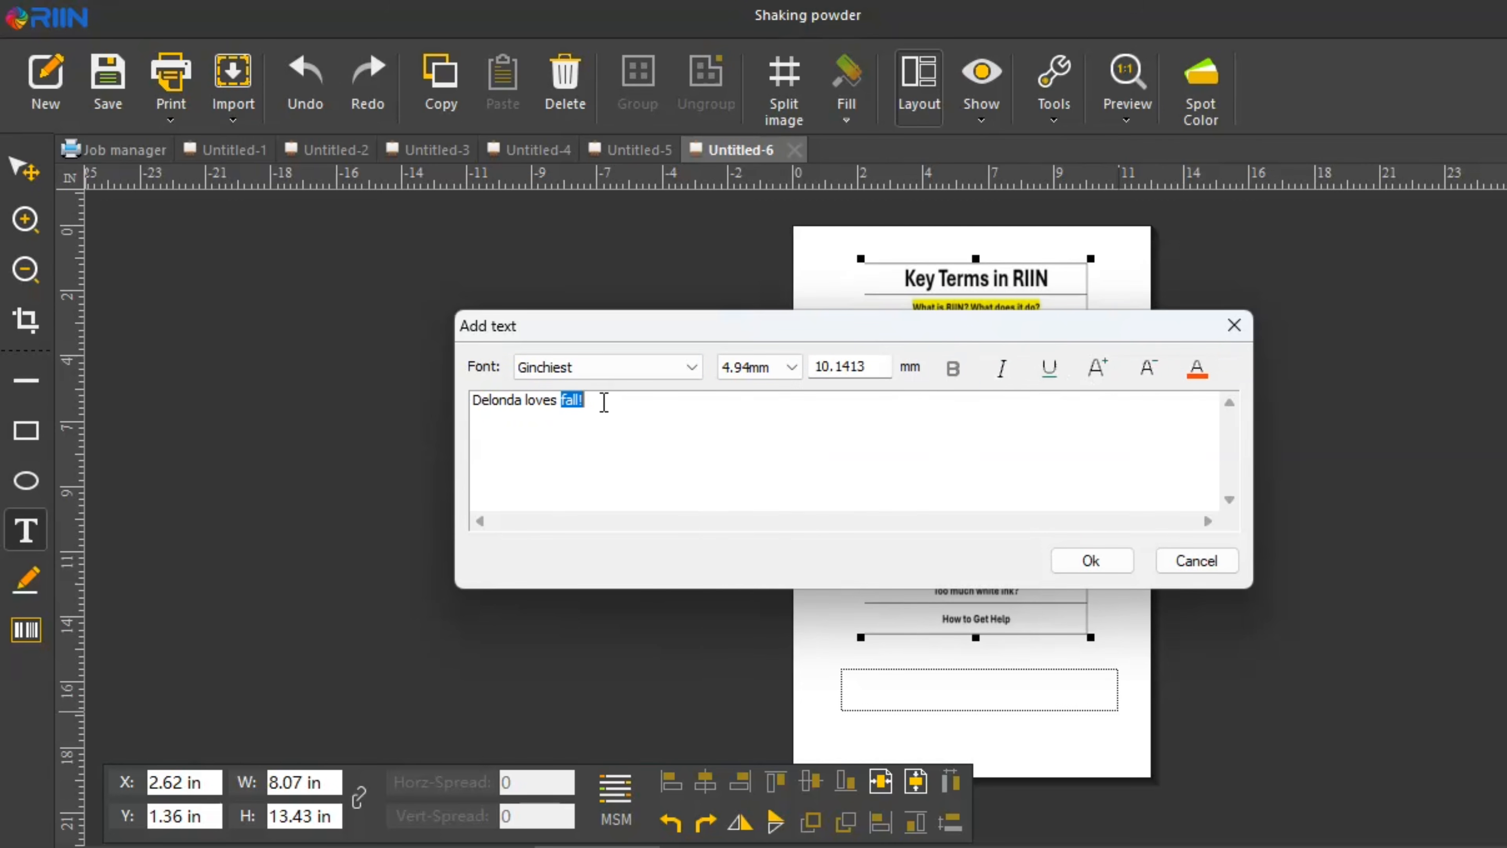
left_click_drag(605, 402, 428, 411)
left_click(952, 371)
left_click(952, 371)
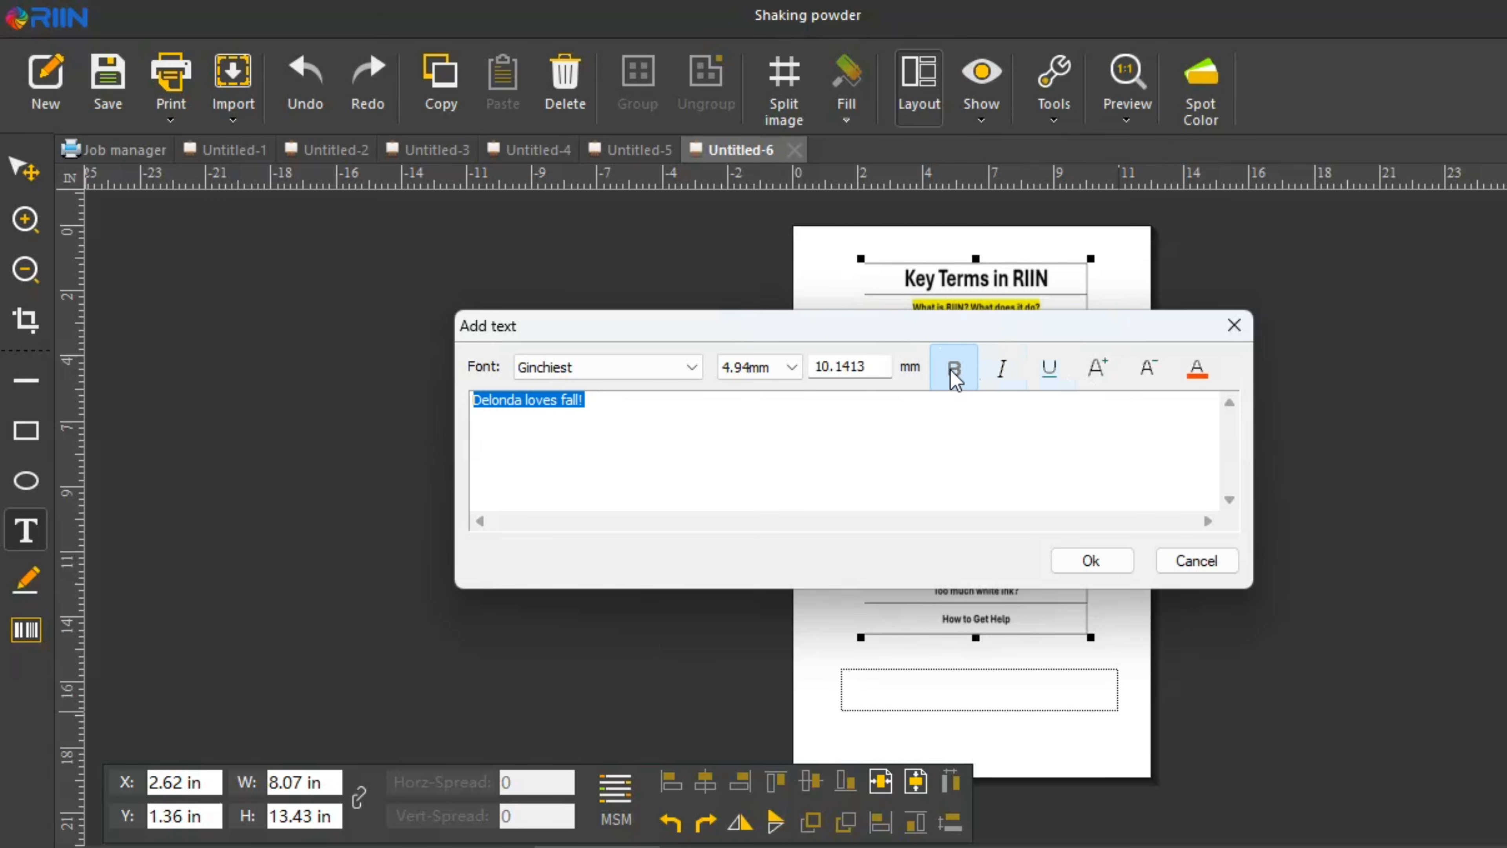
left_click(1009, 378)
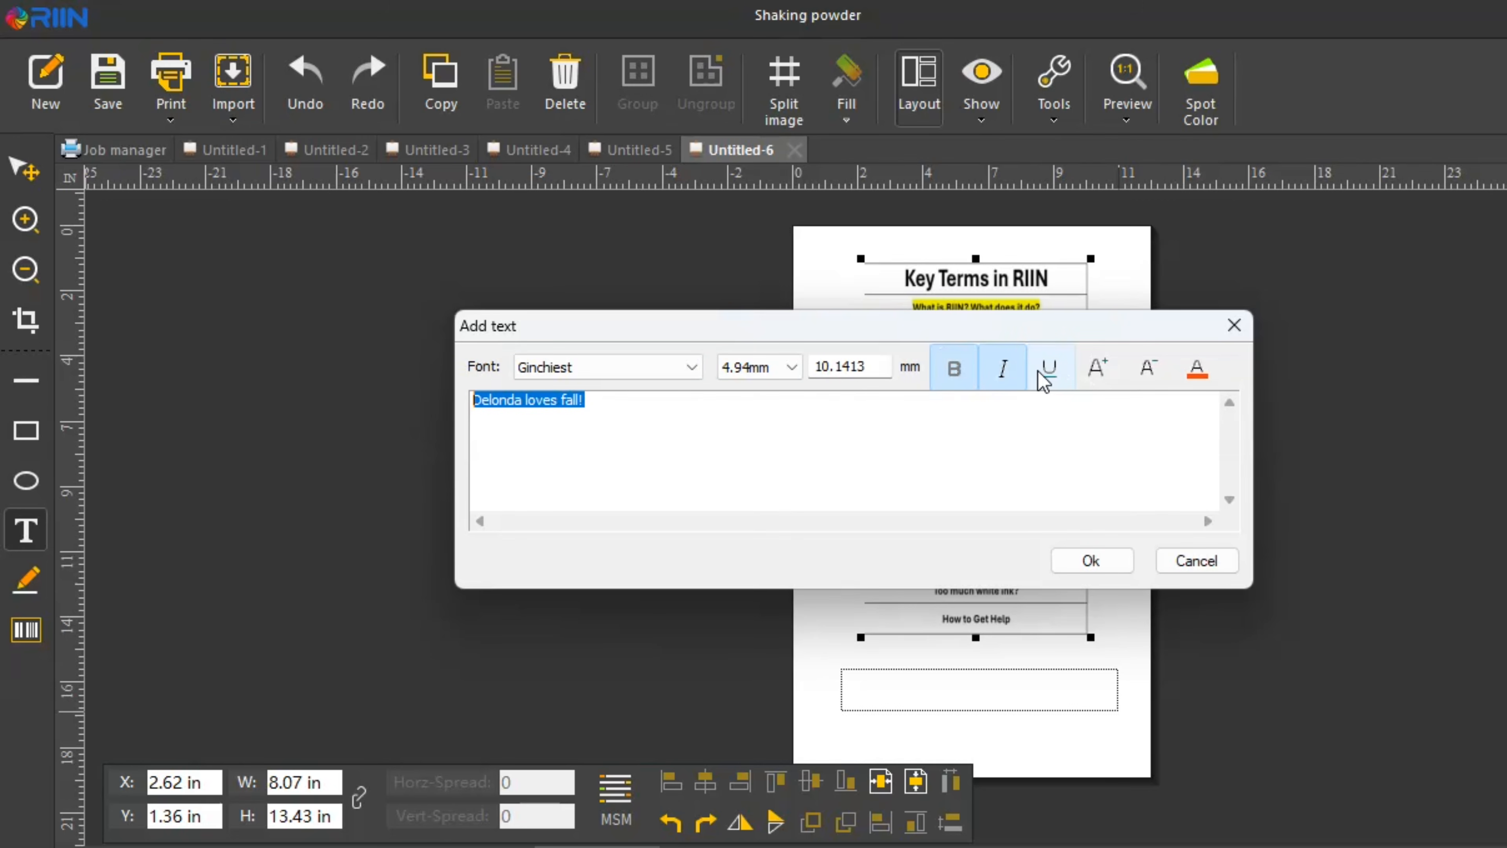
left_click(1051, 378)
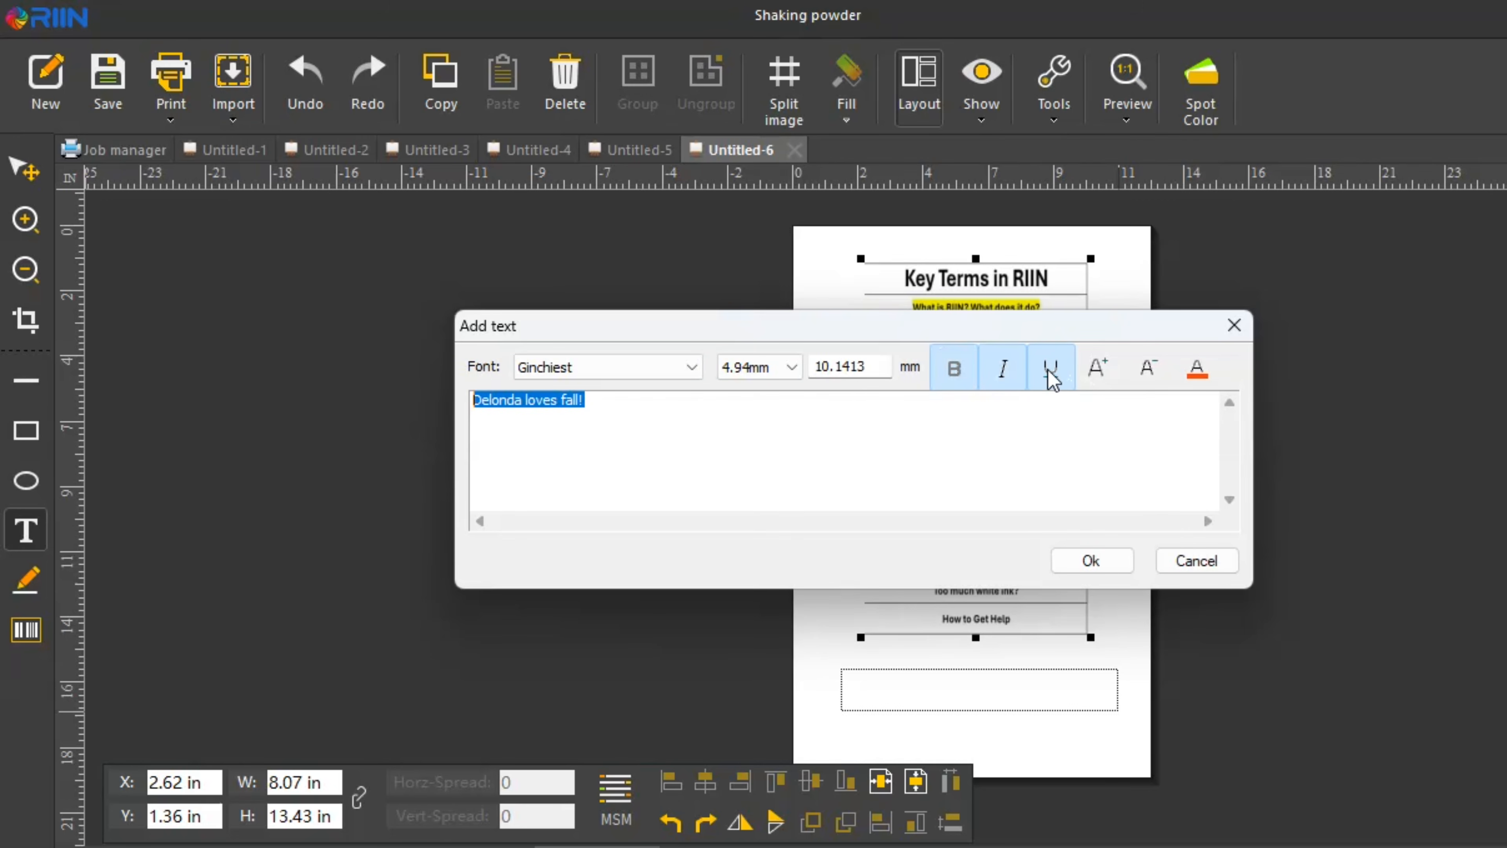
Step: Enlarge the sample text to 43.6058 mm, insert it, and move it to about X 0.92 in, Y 14.13 in
left_click(1099, 372)
left_click(1099, 372)
left_click(1099, 372)
left_click(1099, 372)
left_click(1099, 372)
left_click(1099, 372)
left_click(1099, 372)
left_click(1099, 372)
left_click(1119, 570)
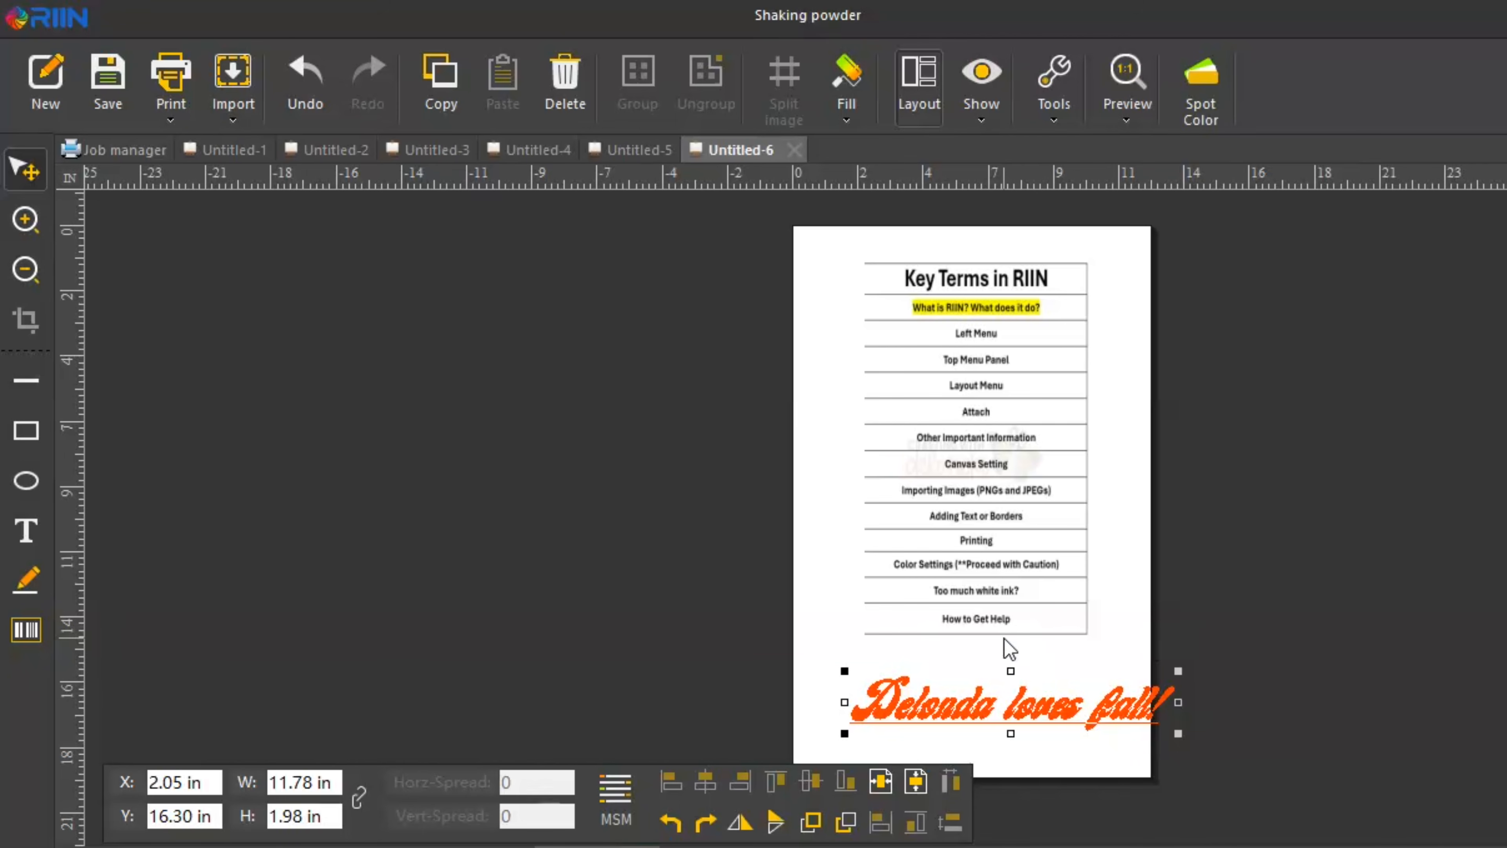
left_click_drag(1009, 709, 977, 650)
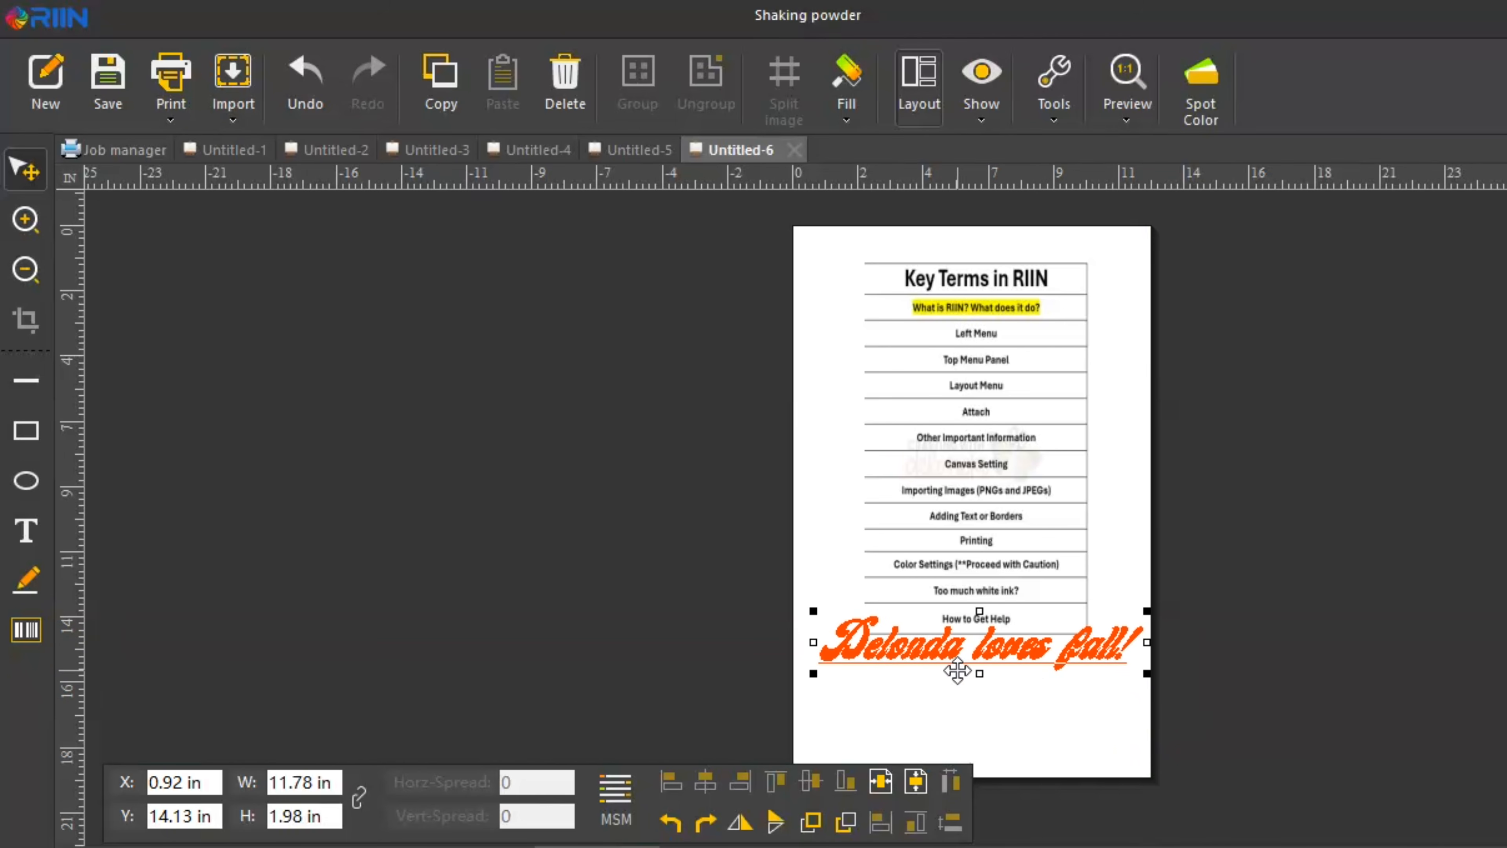
Step: Recolor the sample text with the preset Blue, and remove the text from the canvas
double_click(1103, 665)
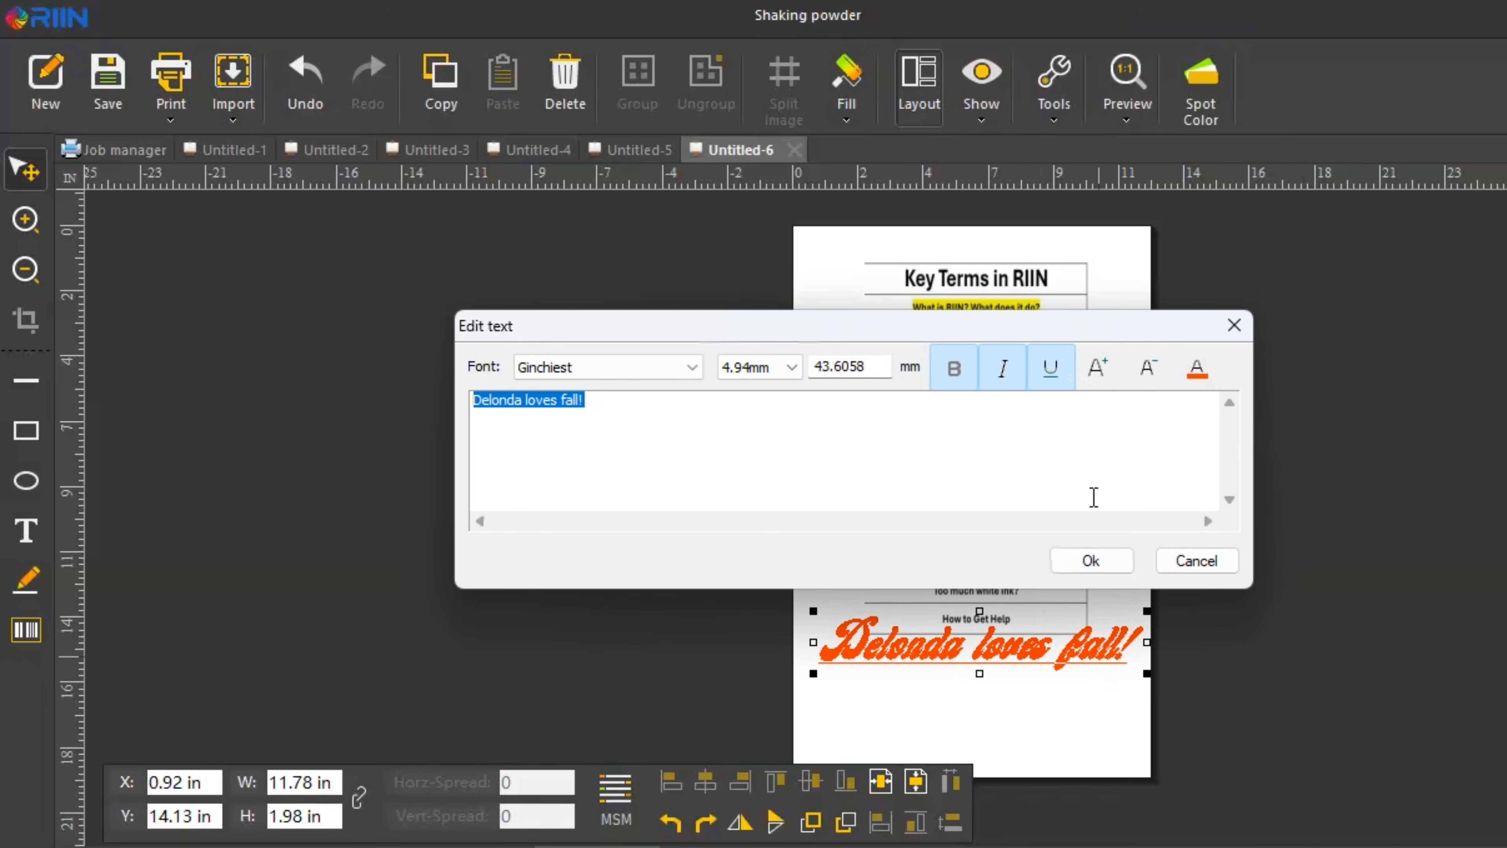
left_click(1197, 368)
left_click(659, 462)
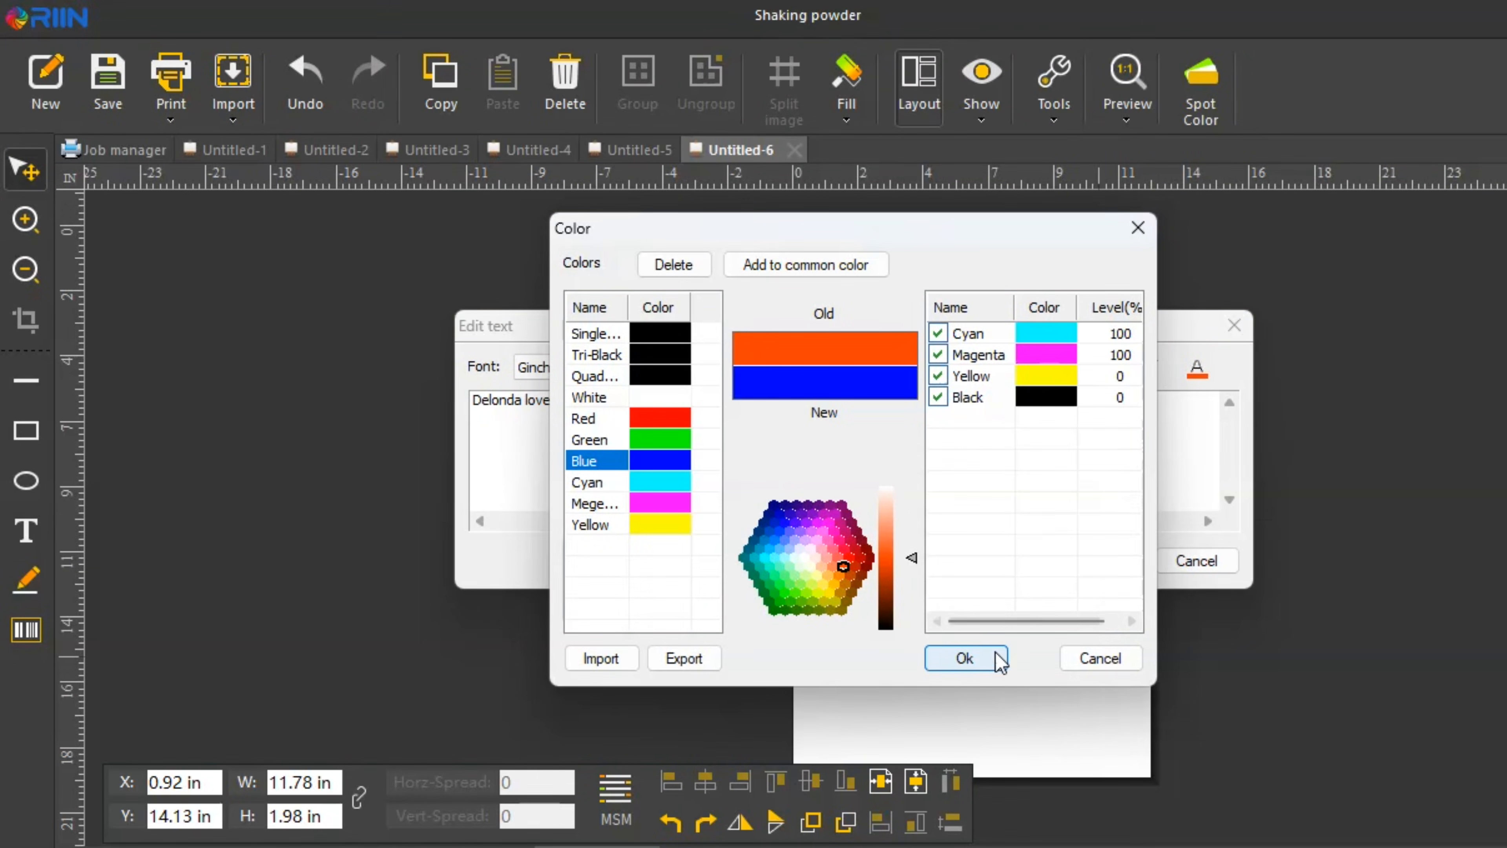
left_click(964, 658)
left_click(1086, 563)
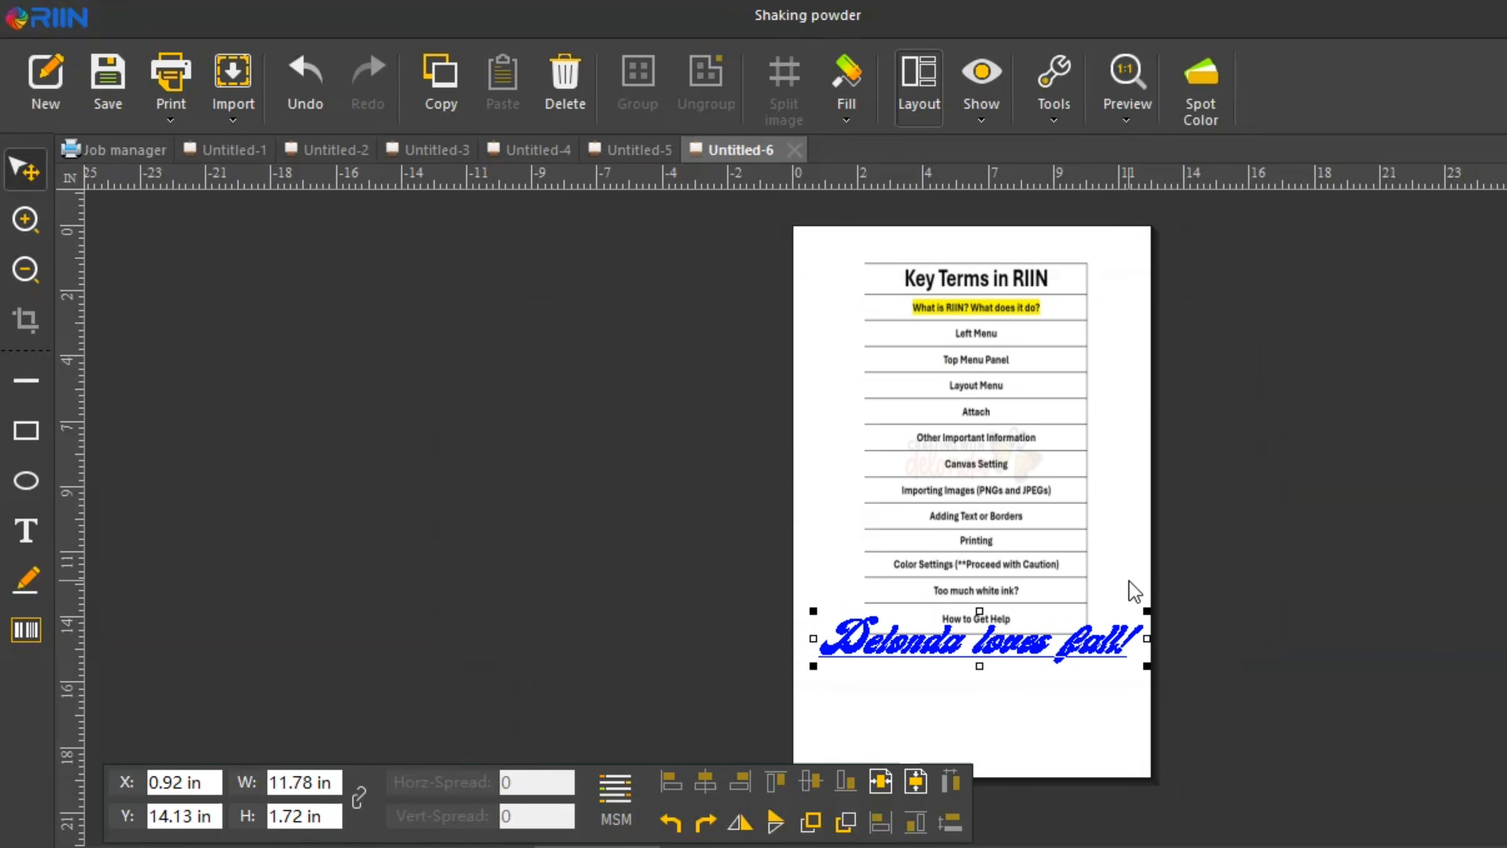
left_click_drag(1040, 645, 669, 472)
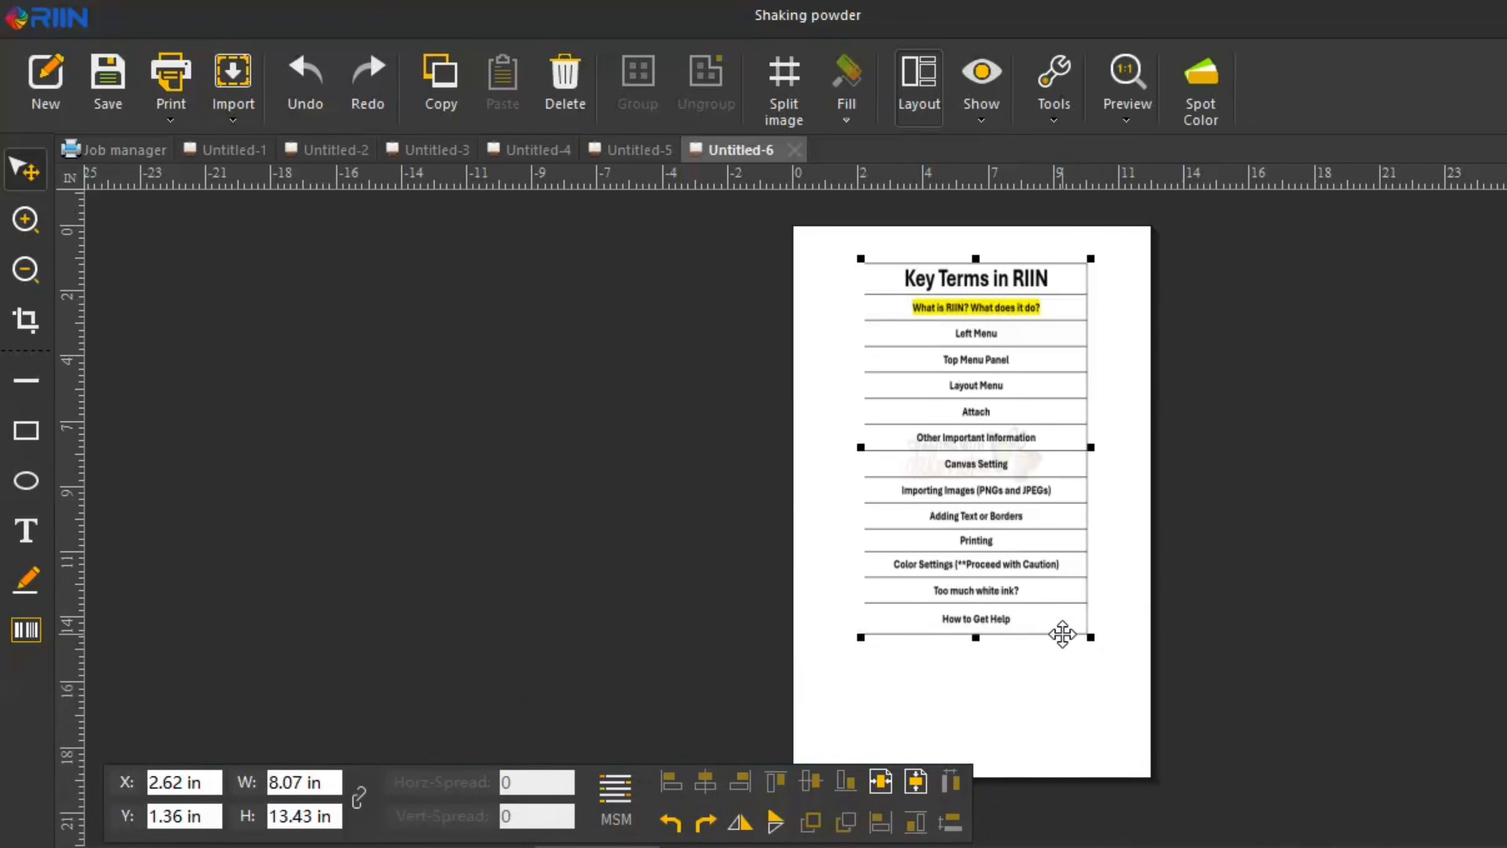
Step: Enlarge the Key Terms image to about 12.77 × 19.23 in, keeping its upper-left corner in place
left_click_drag(1091, 637, 1220, 797)
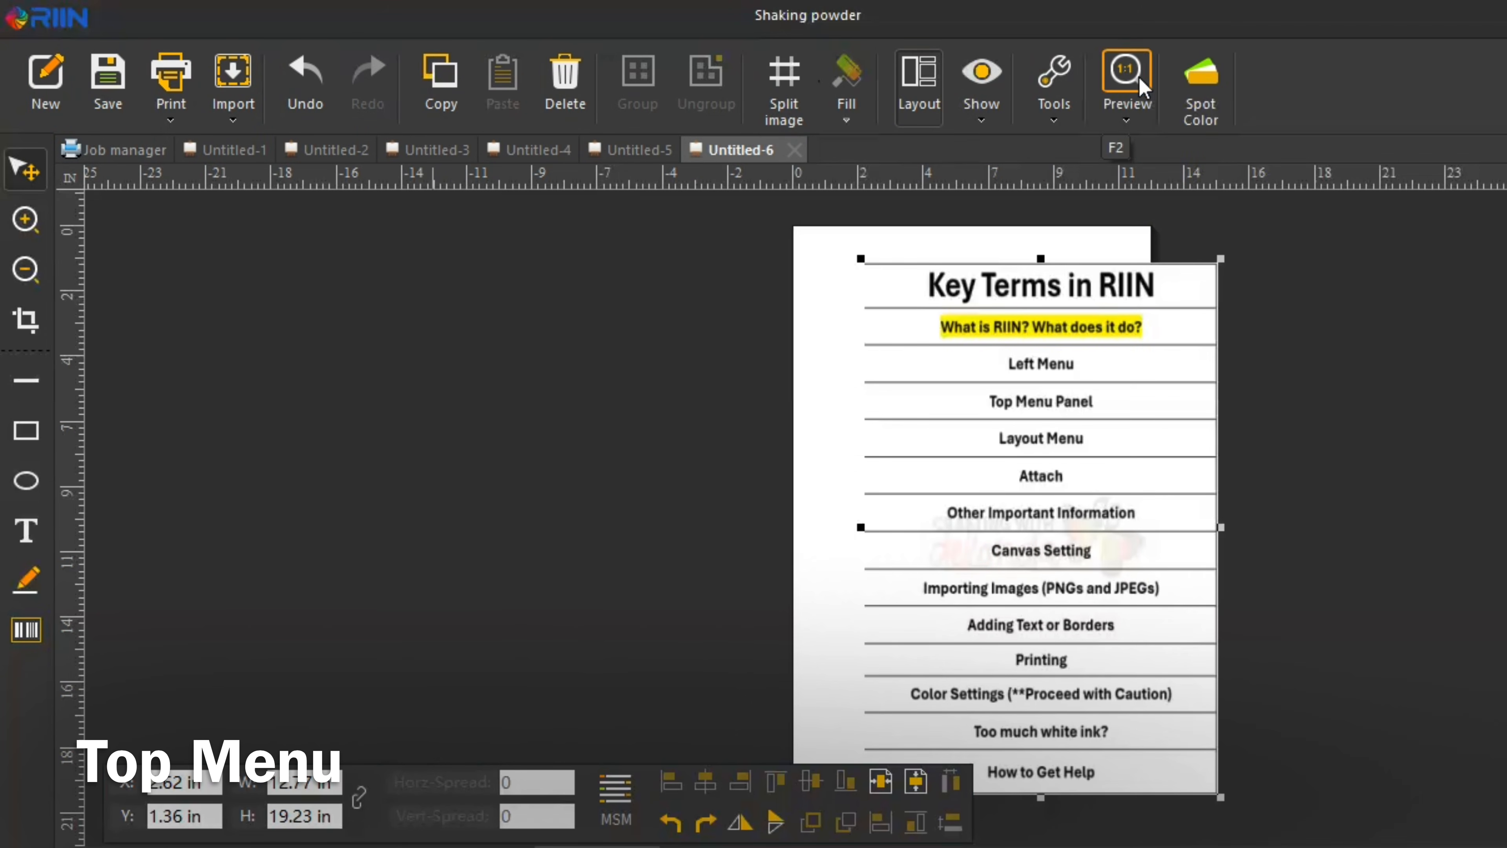
Step: Review the available size units in the canvas settings, keeping the canvas at 13 × 20 inches with a Left Upper origin
left_click(38, 28)
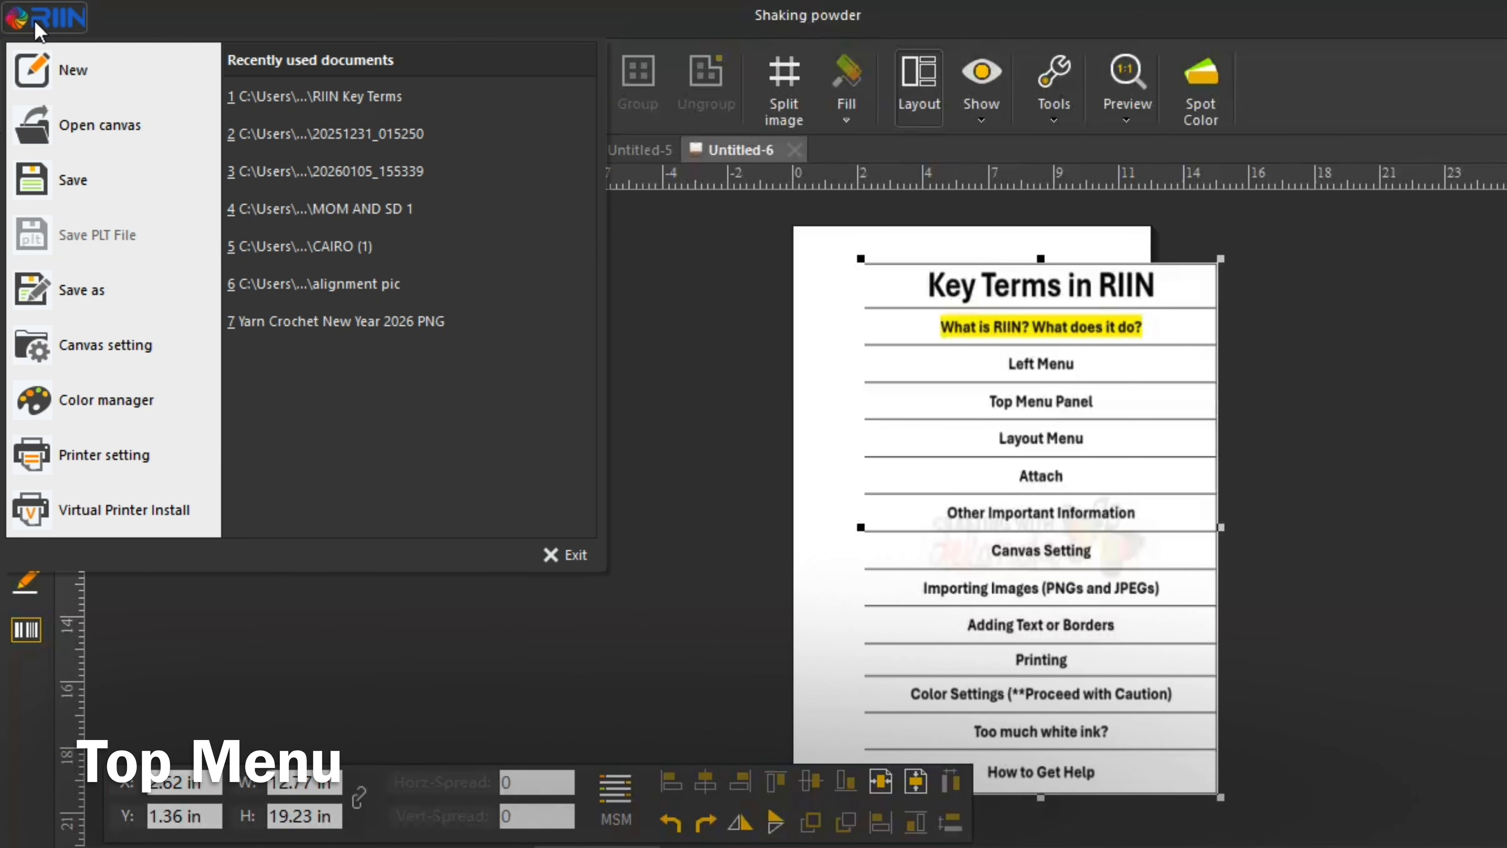
left_click(107, 353)
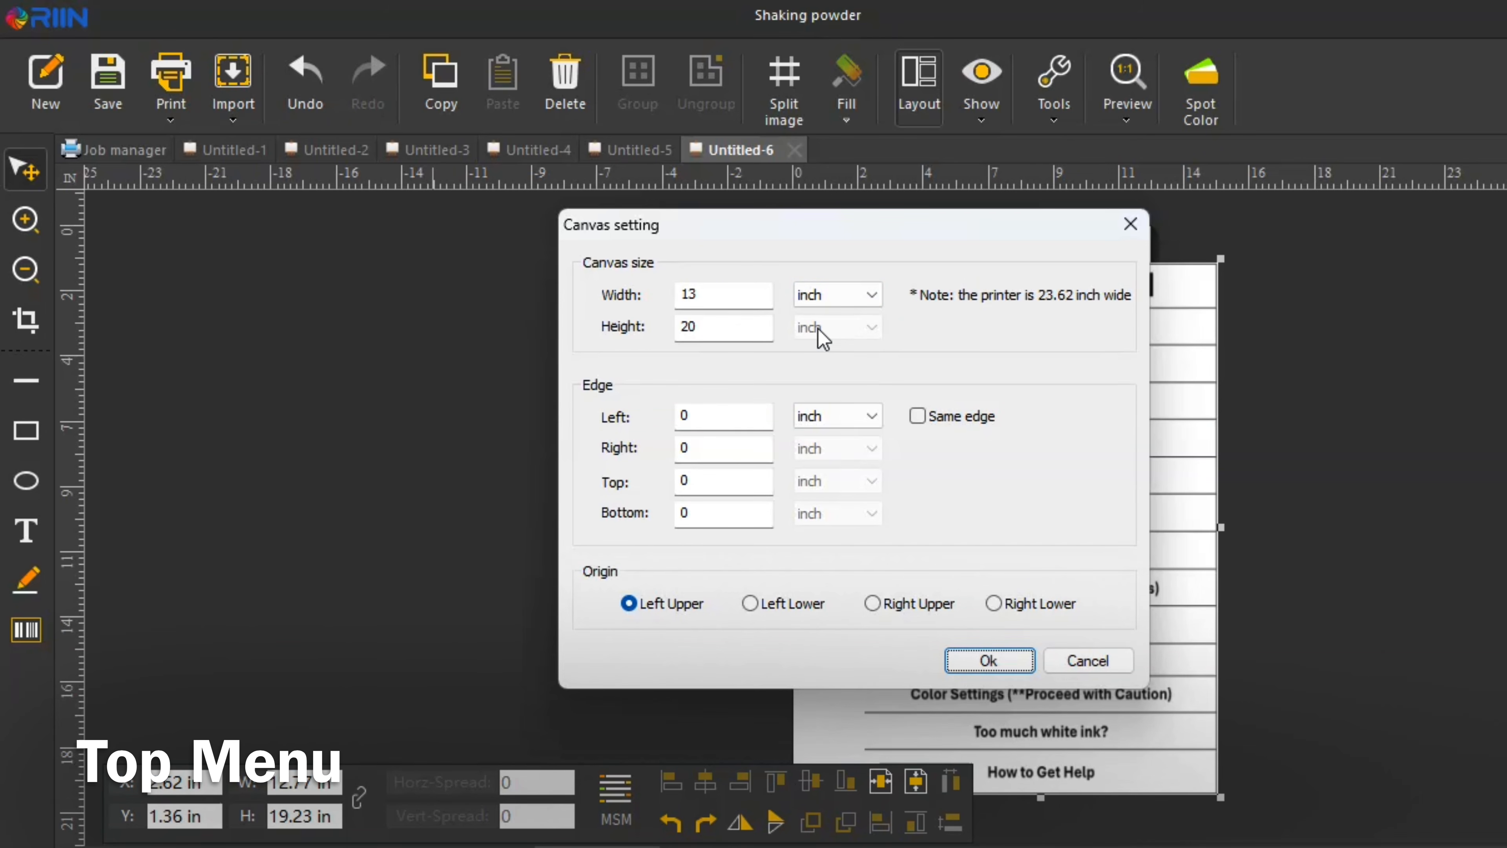
left_click(877, 300)
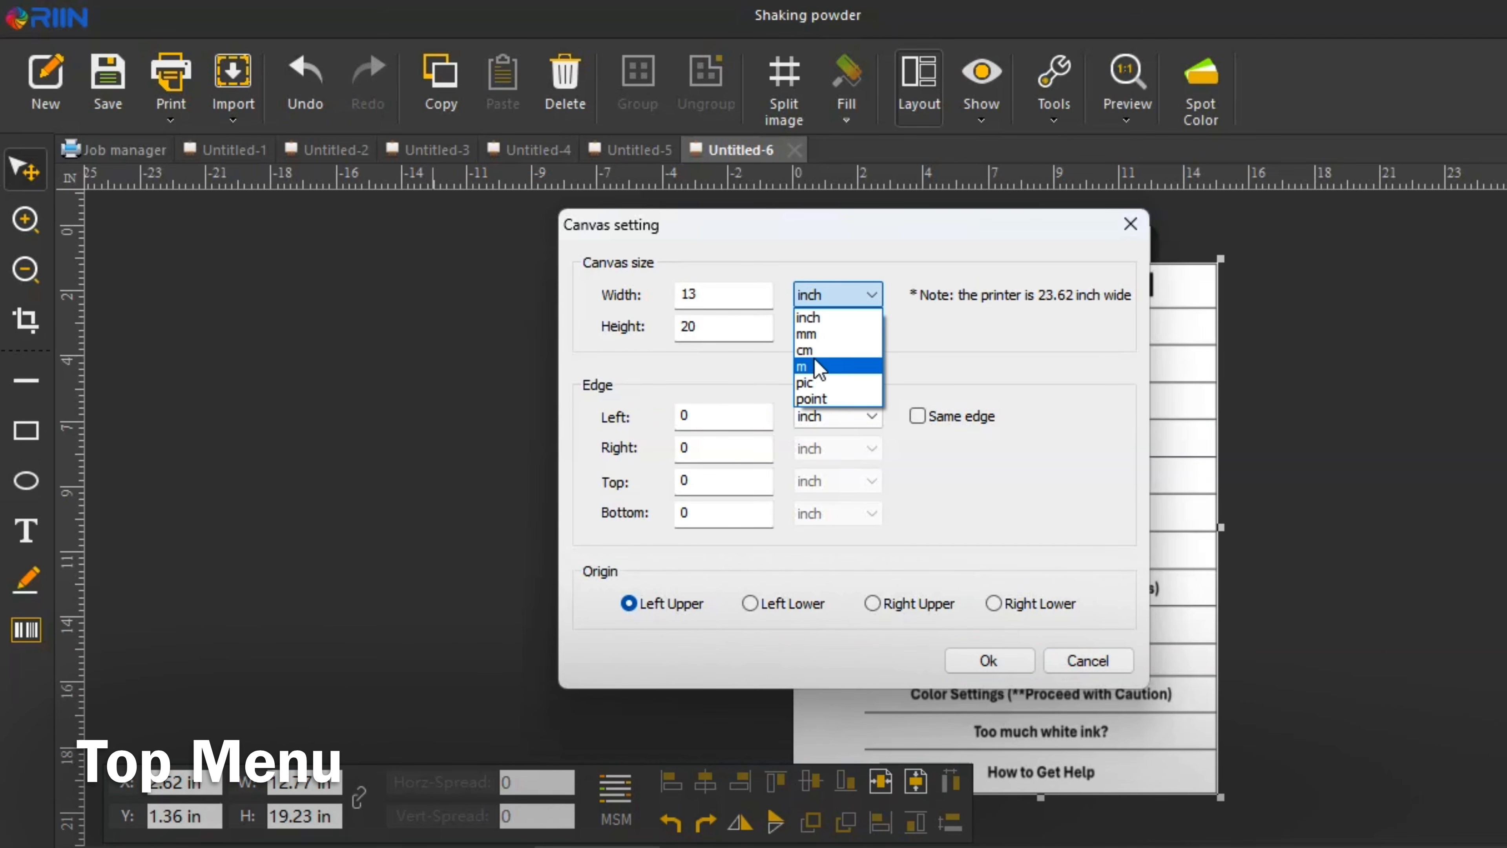
left_click(883, 295)
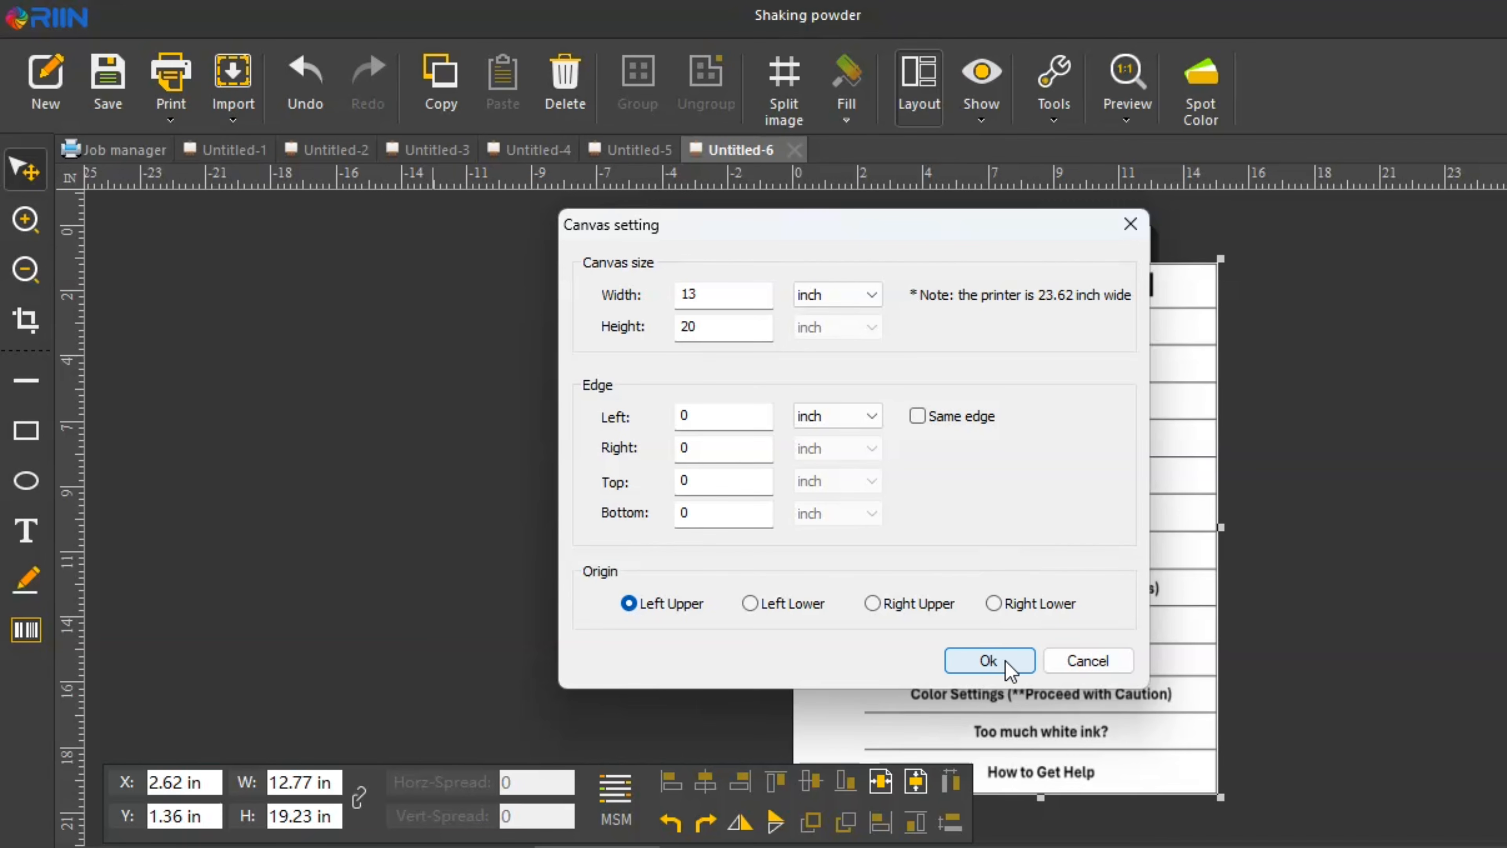
left_click(988, 661)
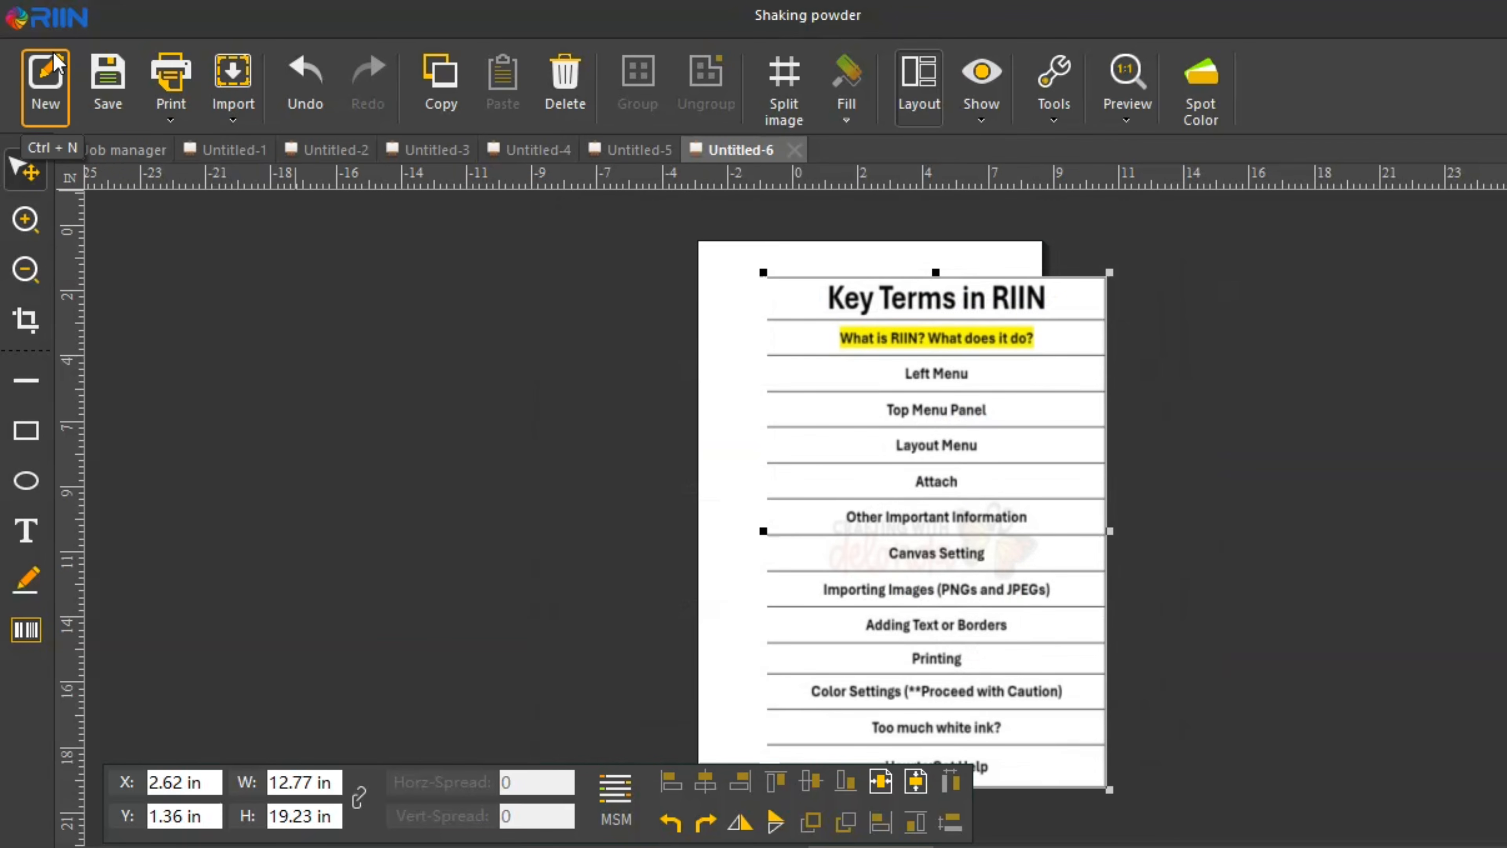
Step: Create a new blank canvas
left_click(24, 25)
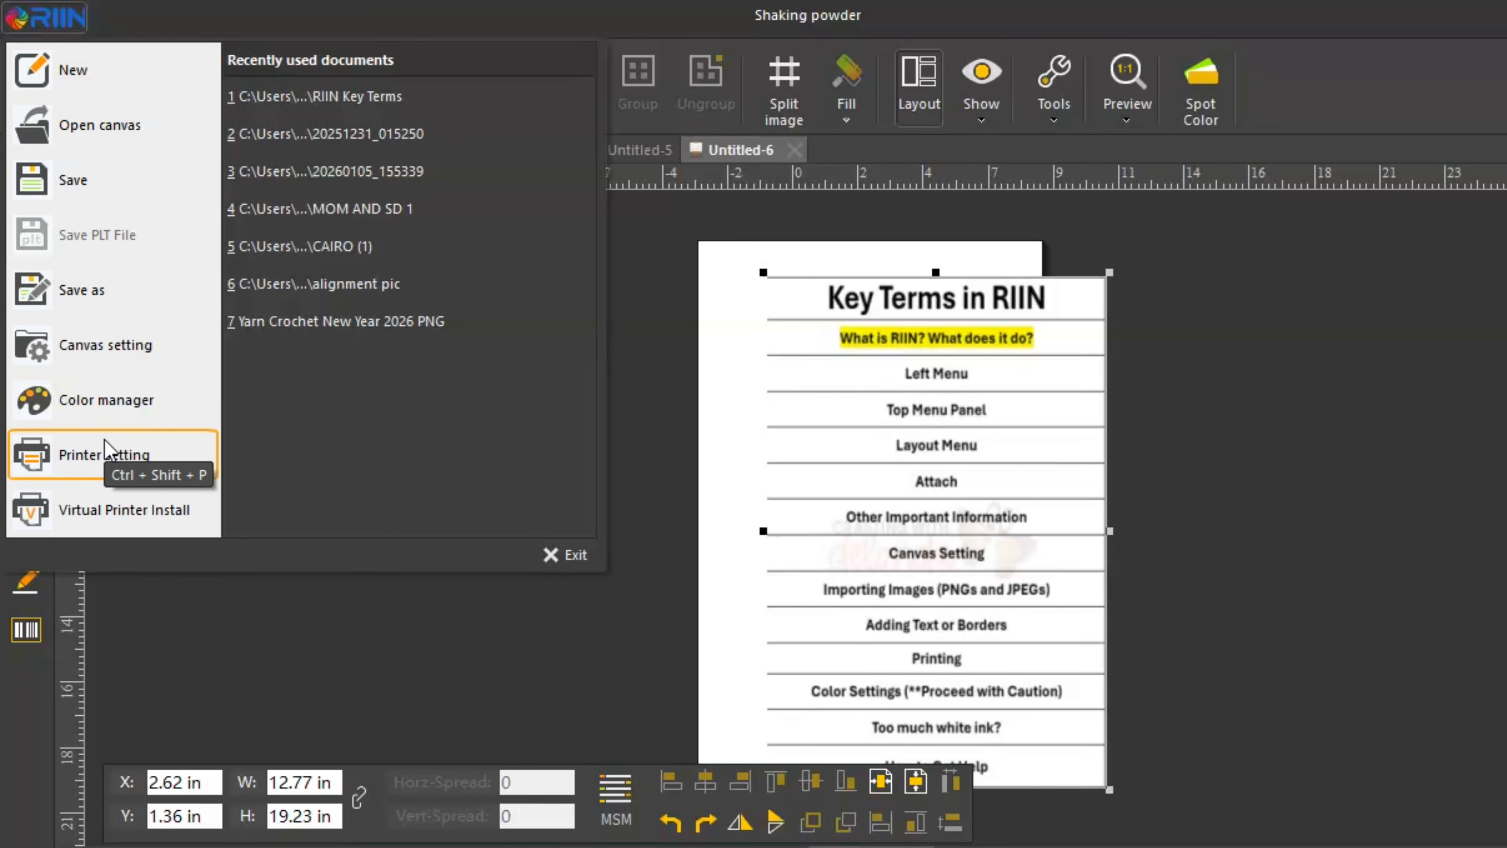
left_click(232, 600)
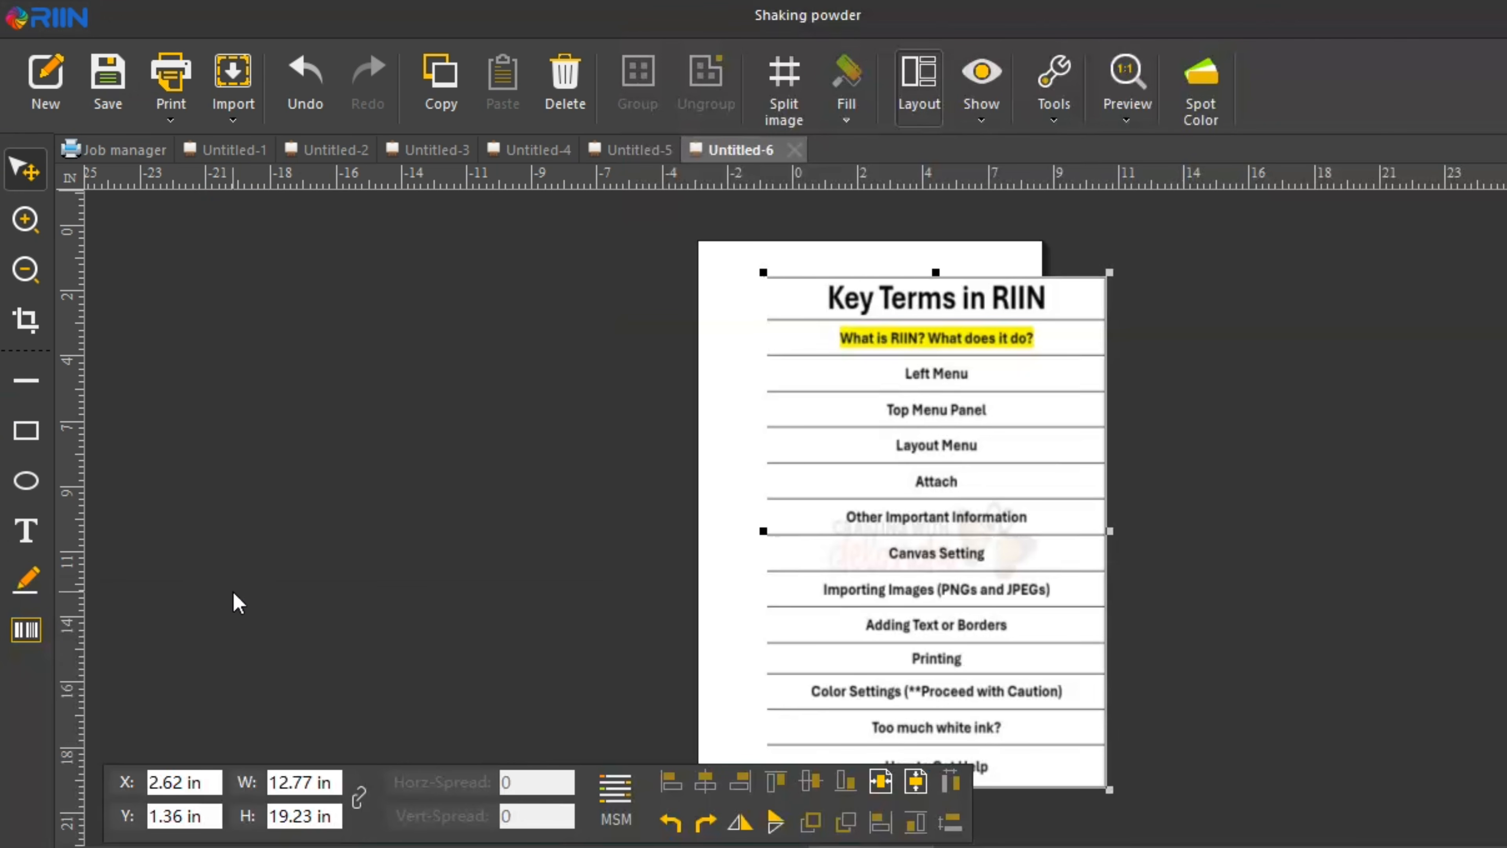
left_click(47, 88)
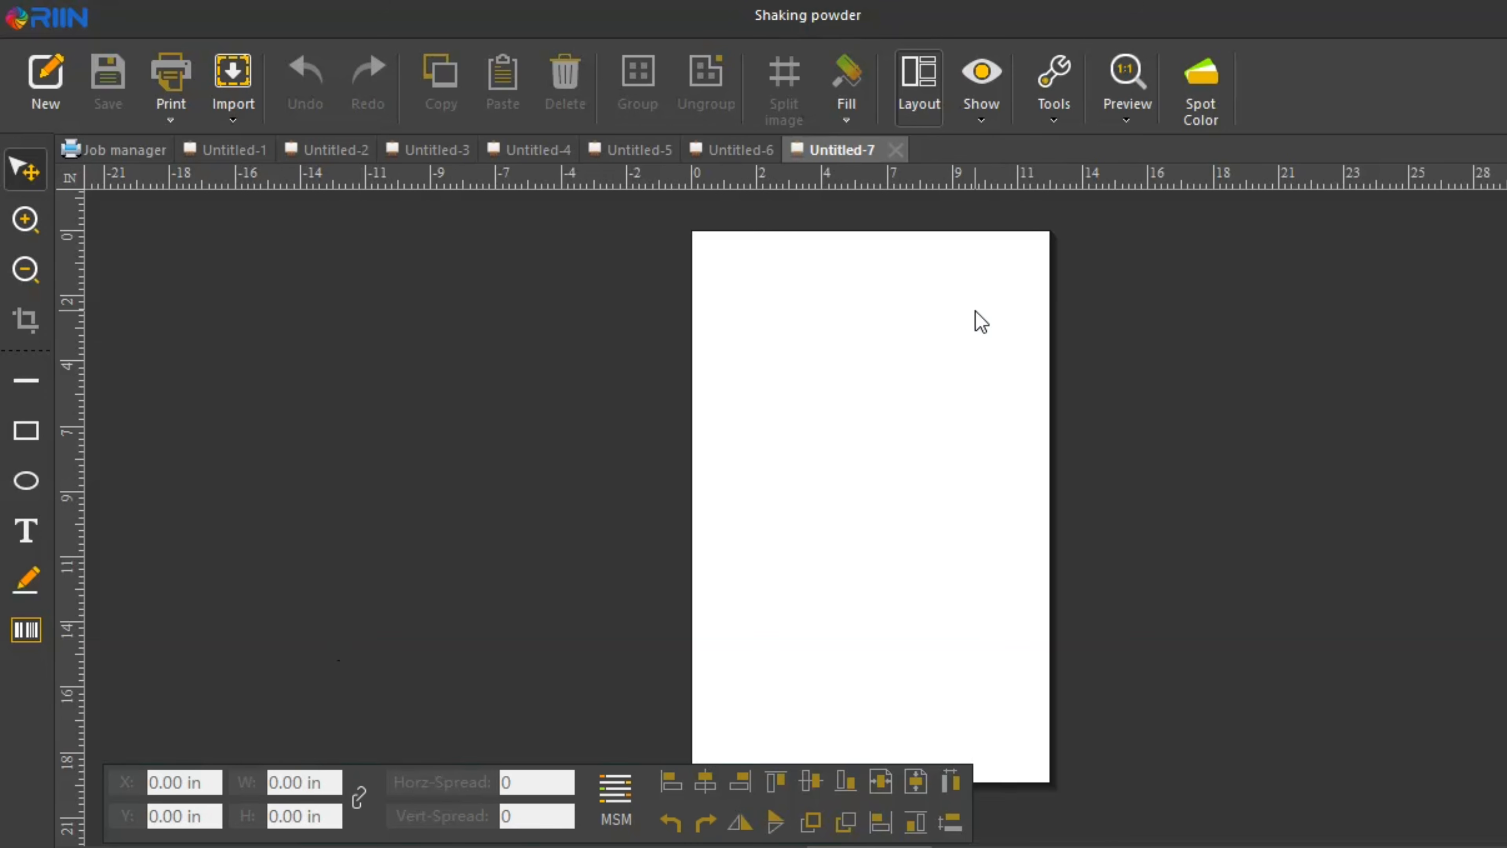
Step: Hide the layout bar with the position, size and alignment controls and show it again, twice in a row
left_click(933, 110)
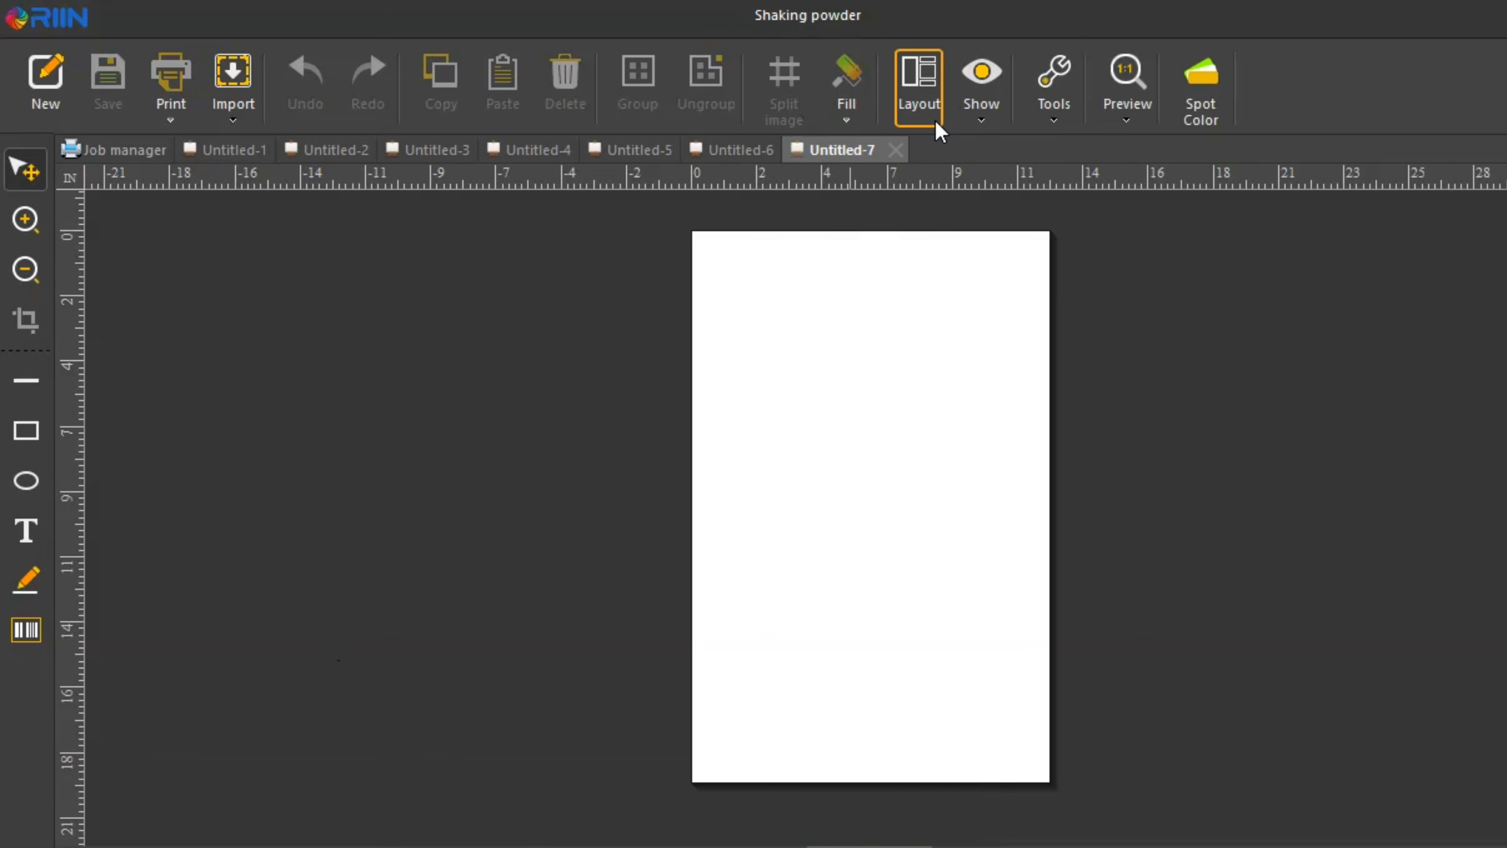
left_click(934, 122)
left_click(936, 125)
left_click(935, 126)
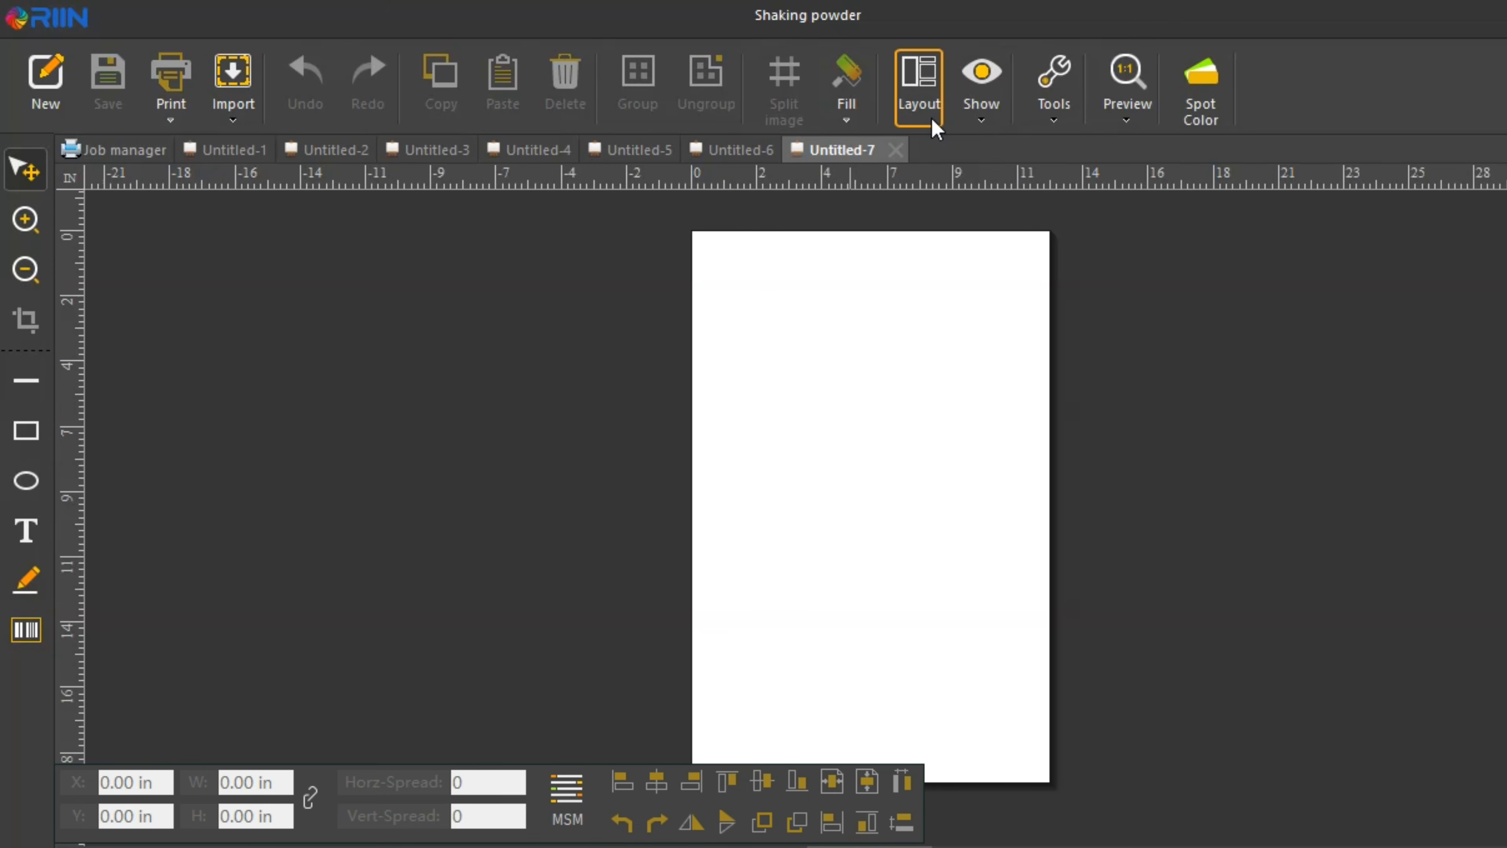
Step: Turn on the transparent canvas display and keep English as the interface language
left_click(1000, 122)
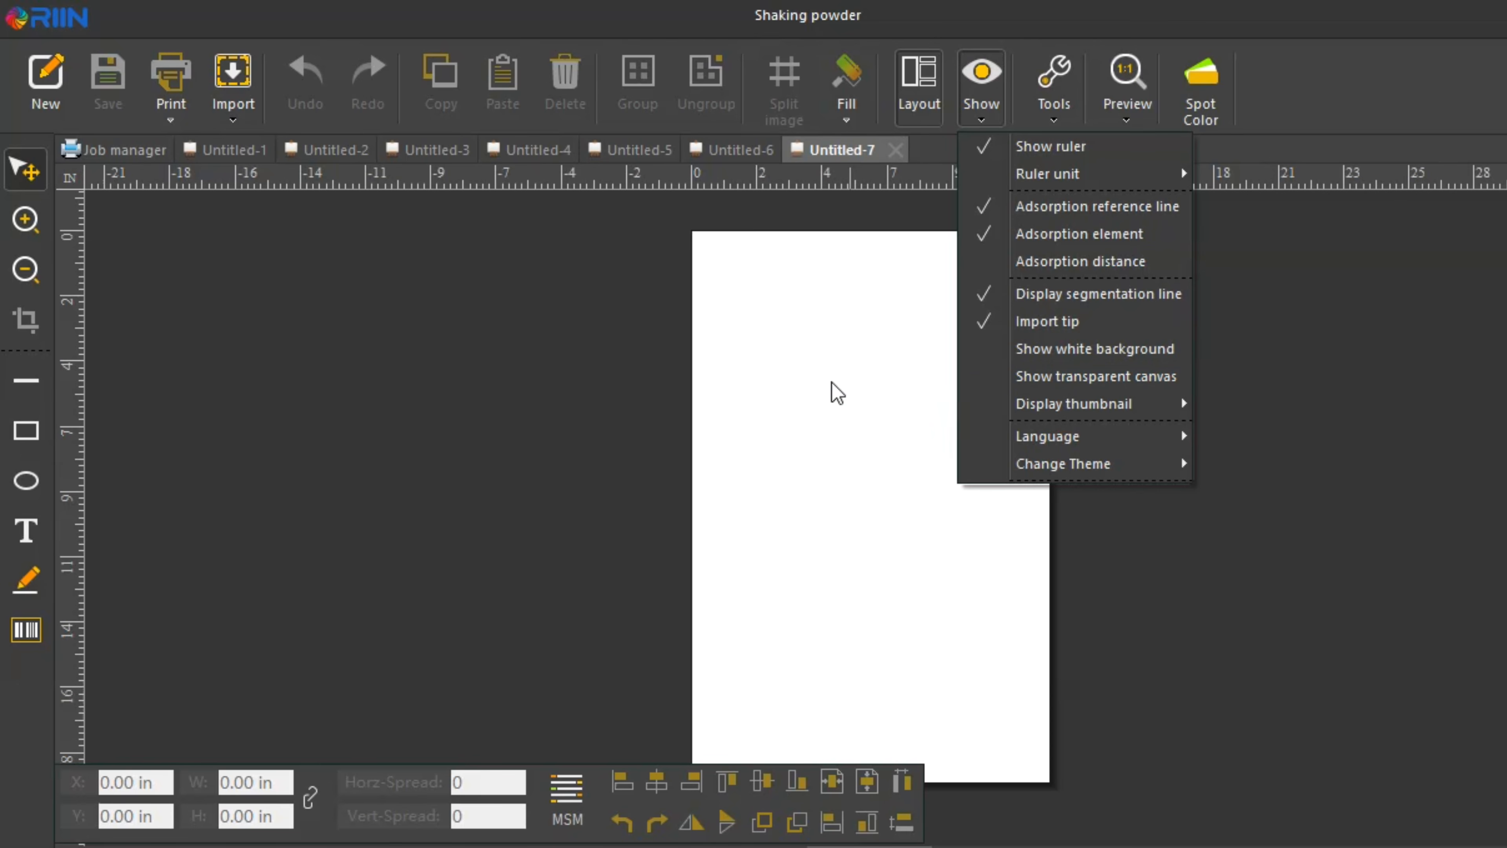
left_click(1066, 380)
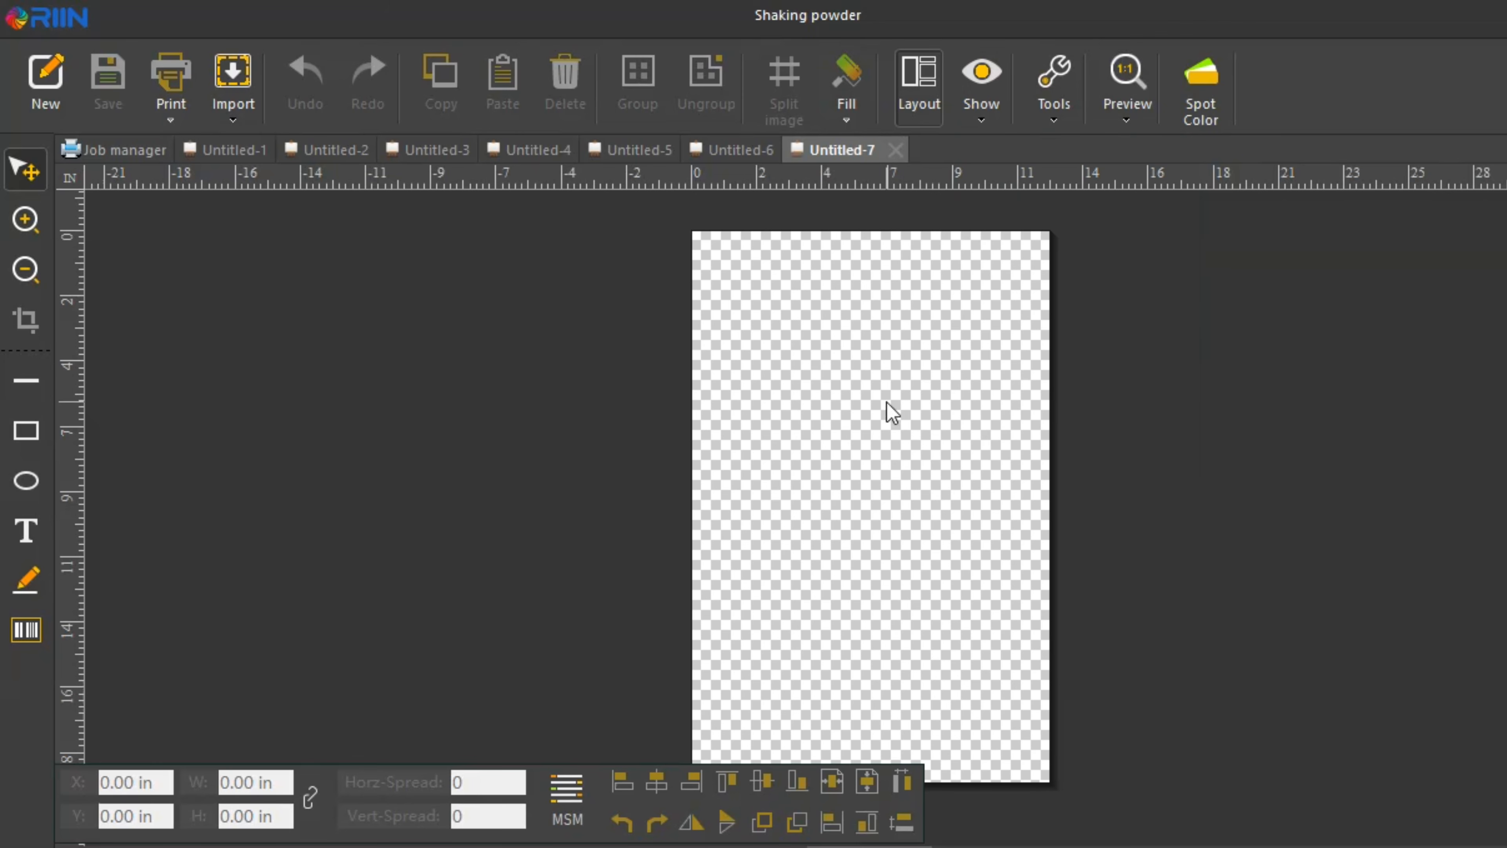
left_click(991, 123)
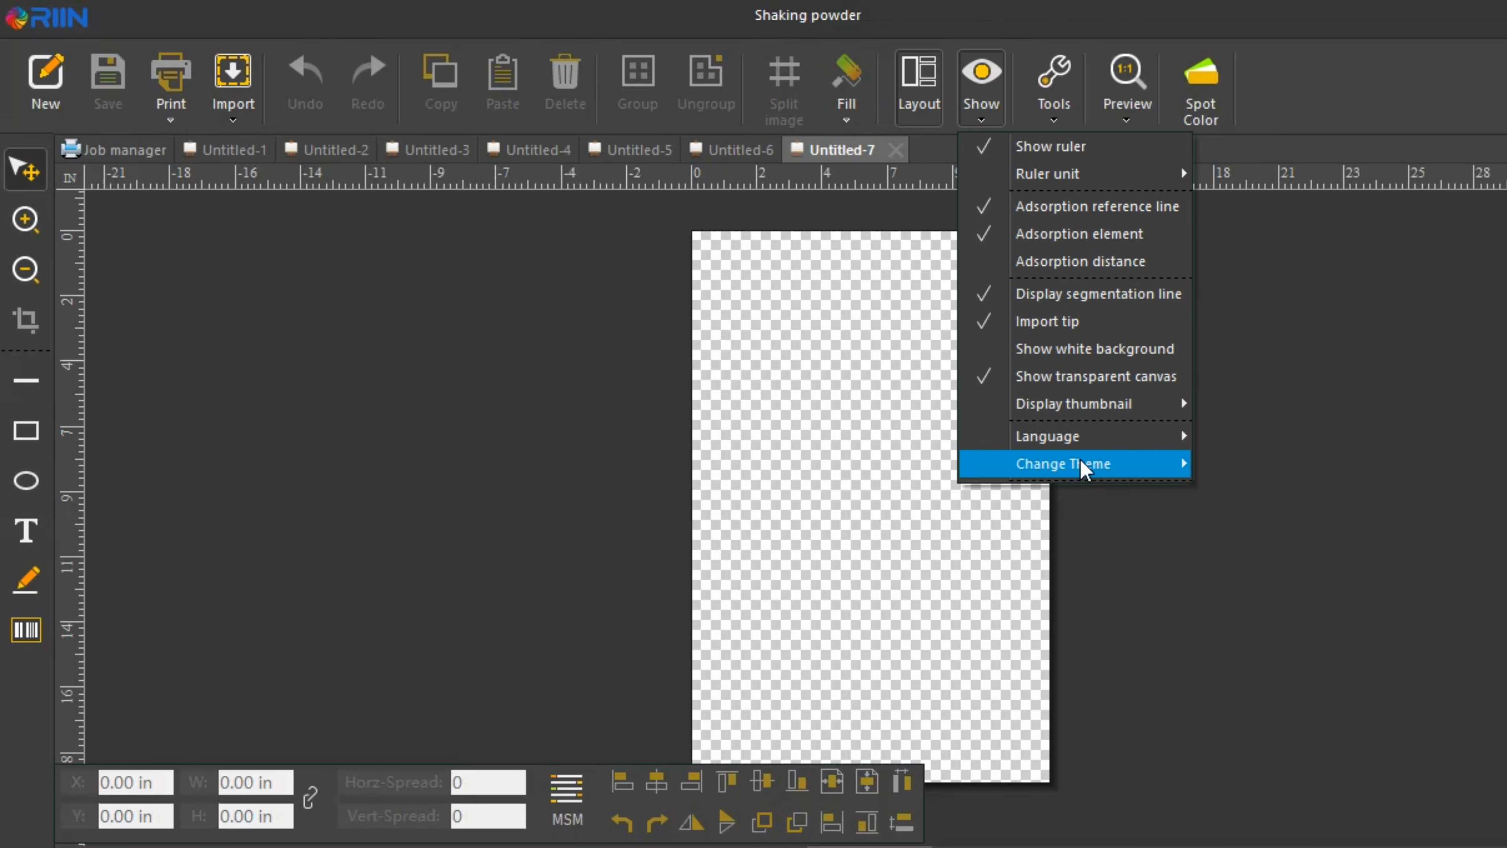
mouse_move(1151, 443)
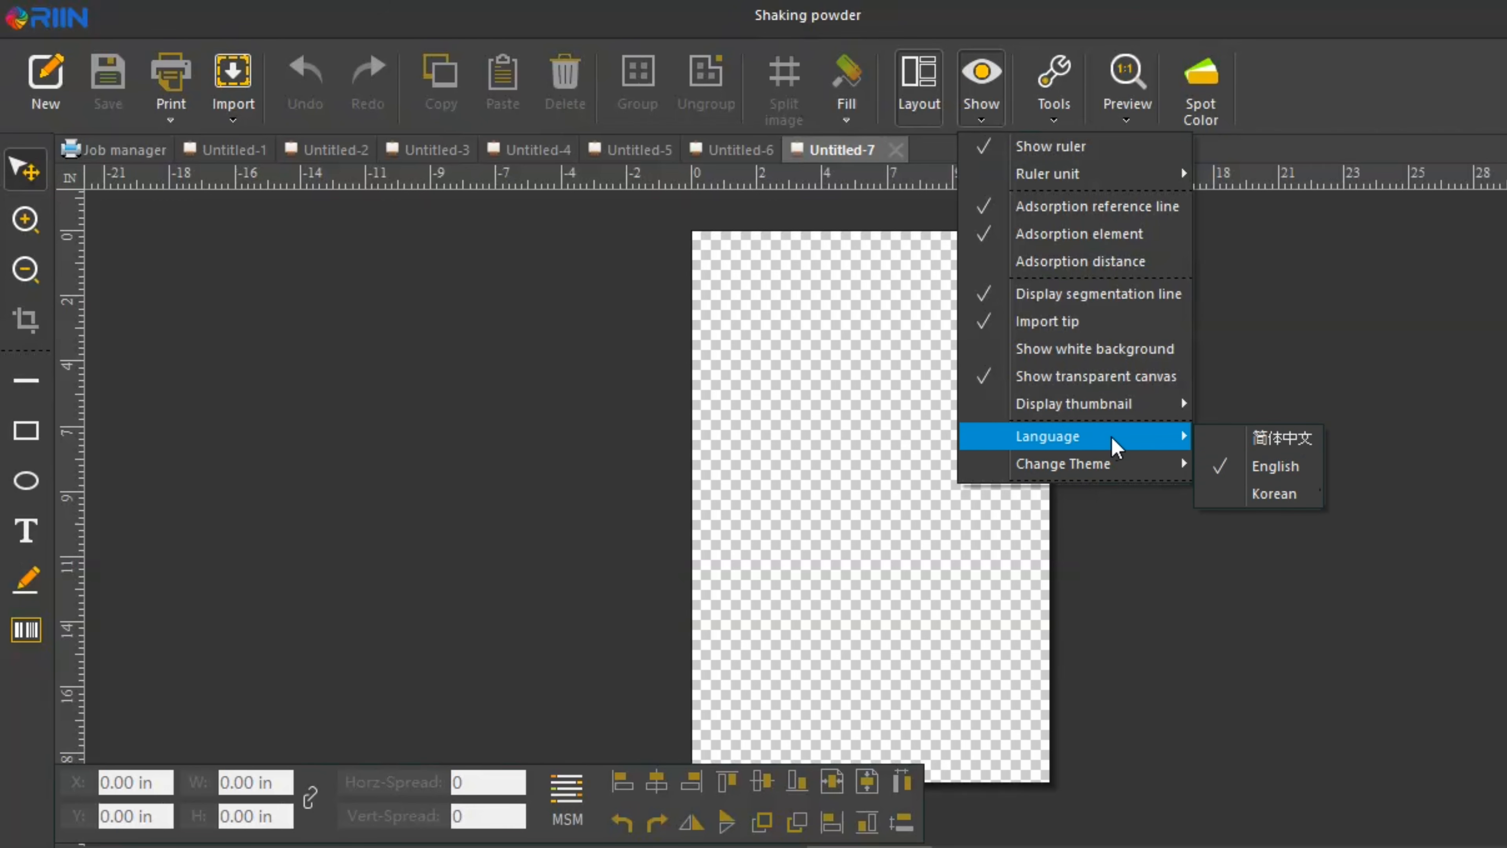
left_click(1271, 470)
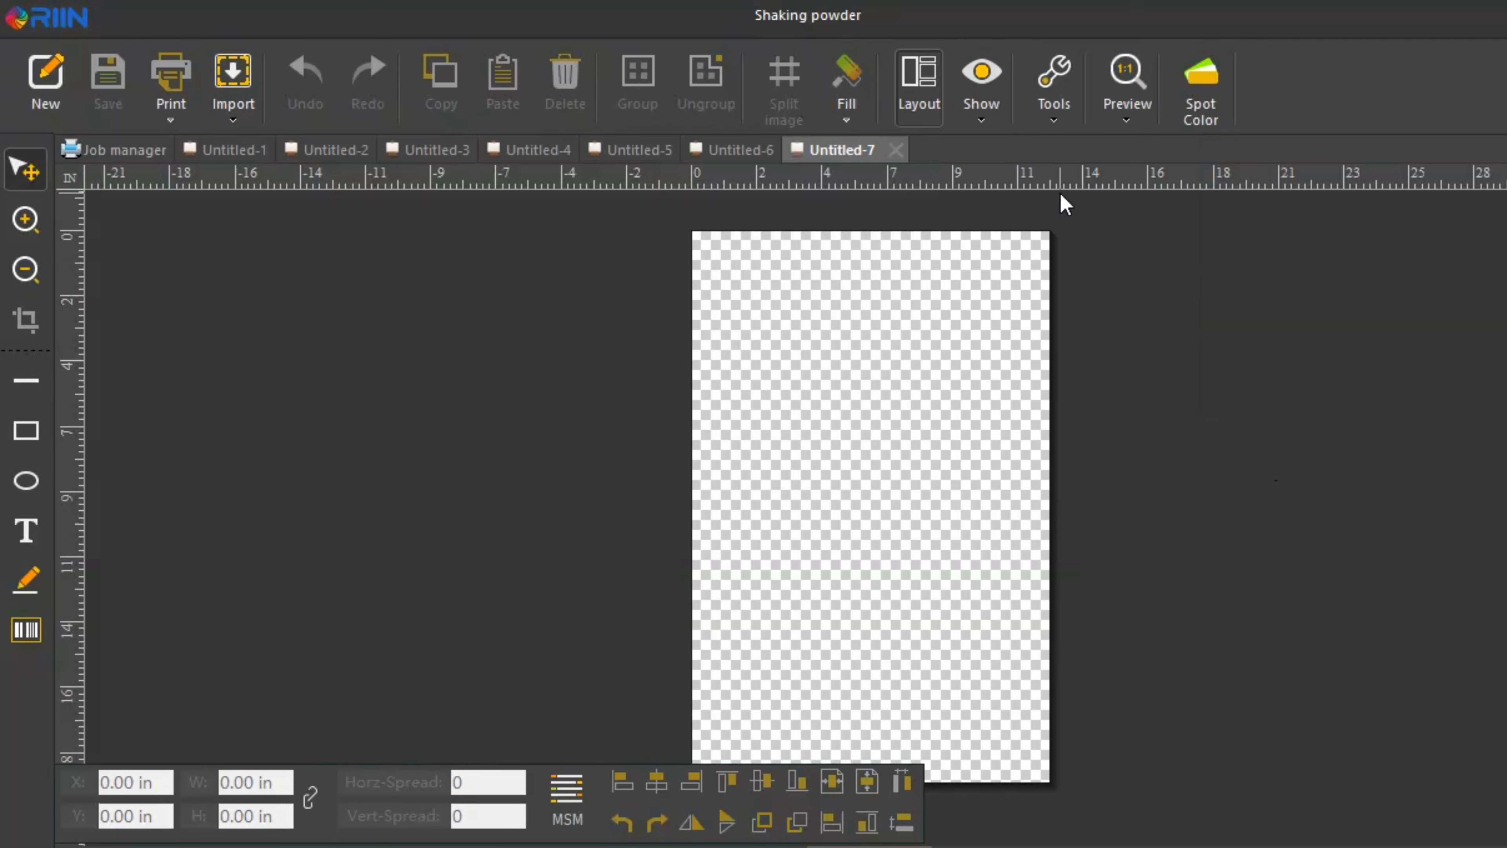
Step: Look over the tool options and inspect the Key Terms canvas in an enlarged view
left_click(1068, 113)
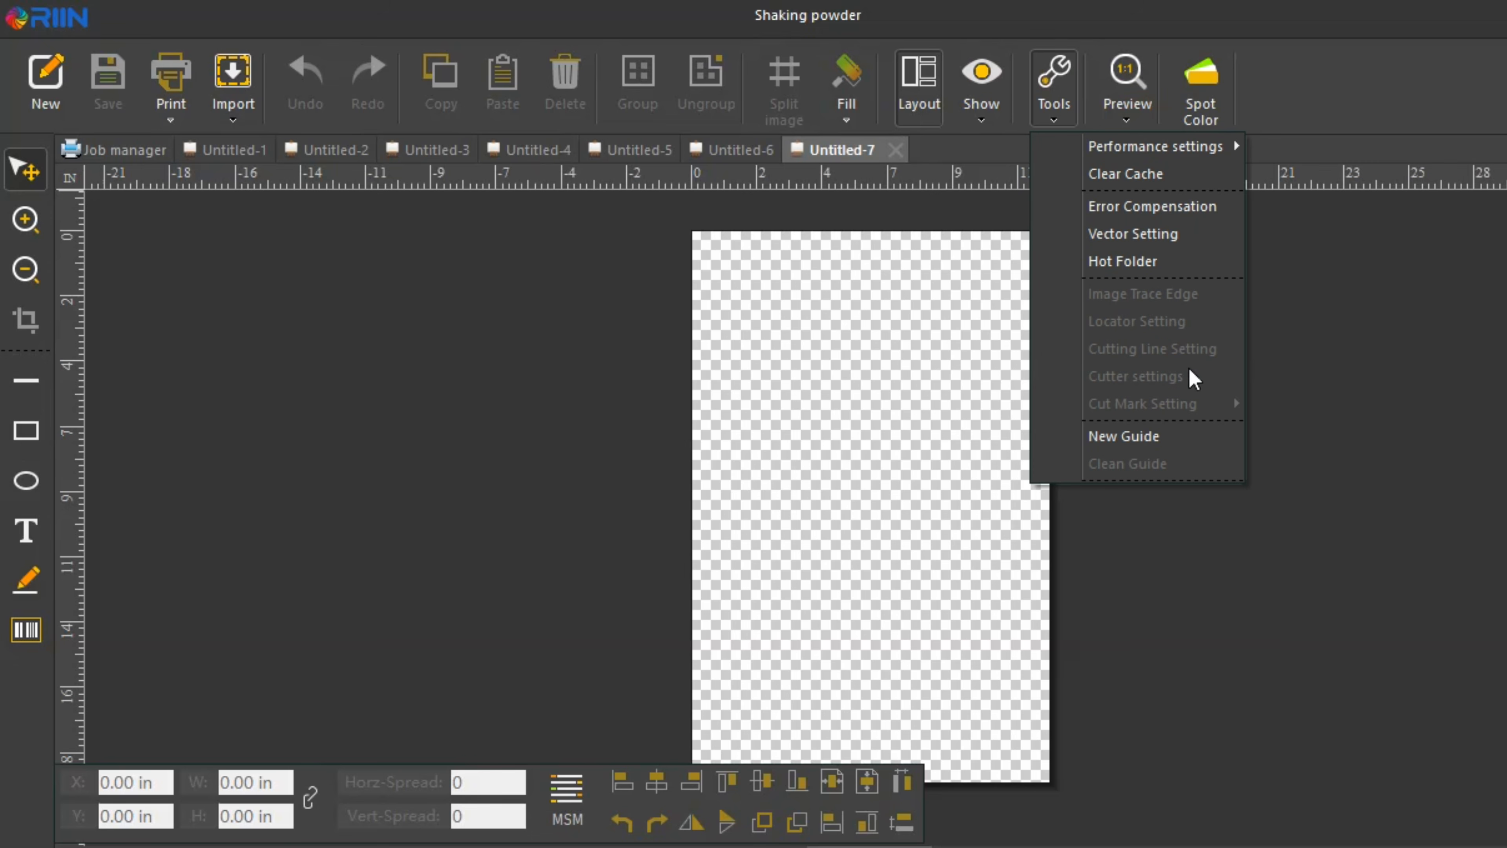
mouse_move(1205, 156)
left_click(1129, 110)
left_click(1129, 112)
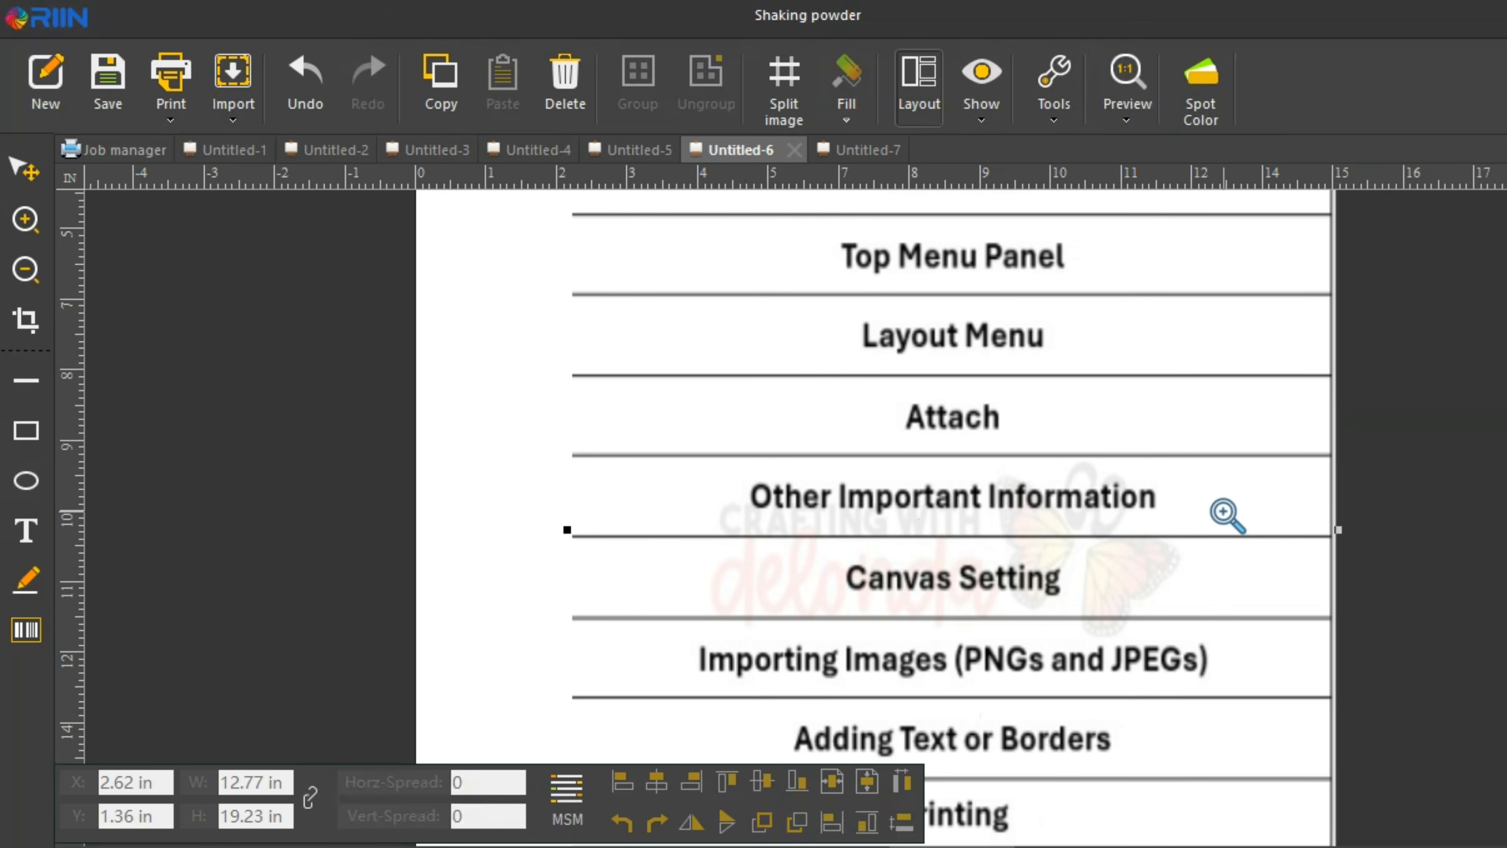
scroll(942, 350, "up", 3)
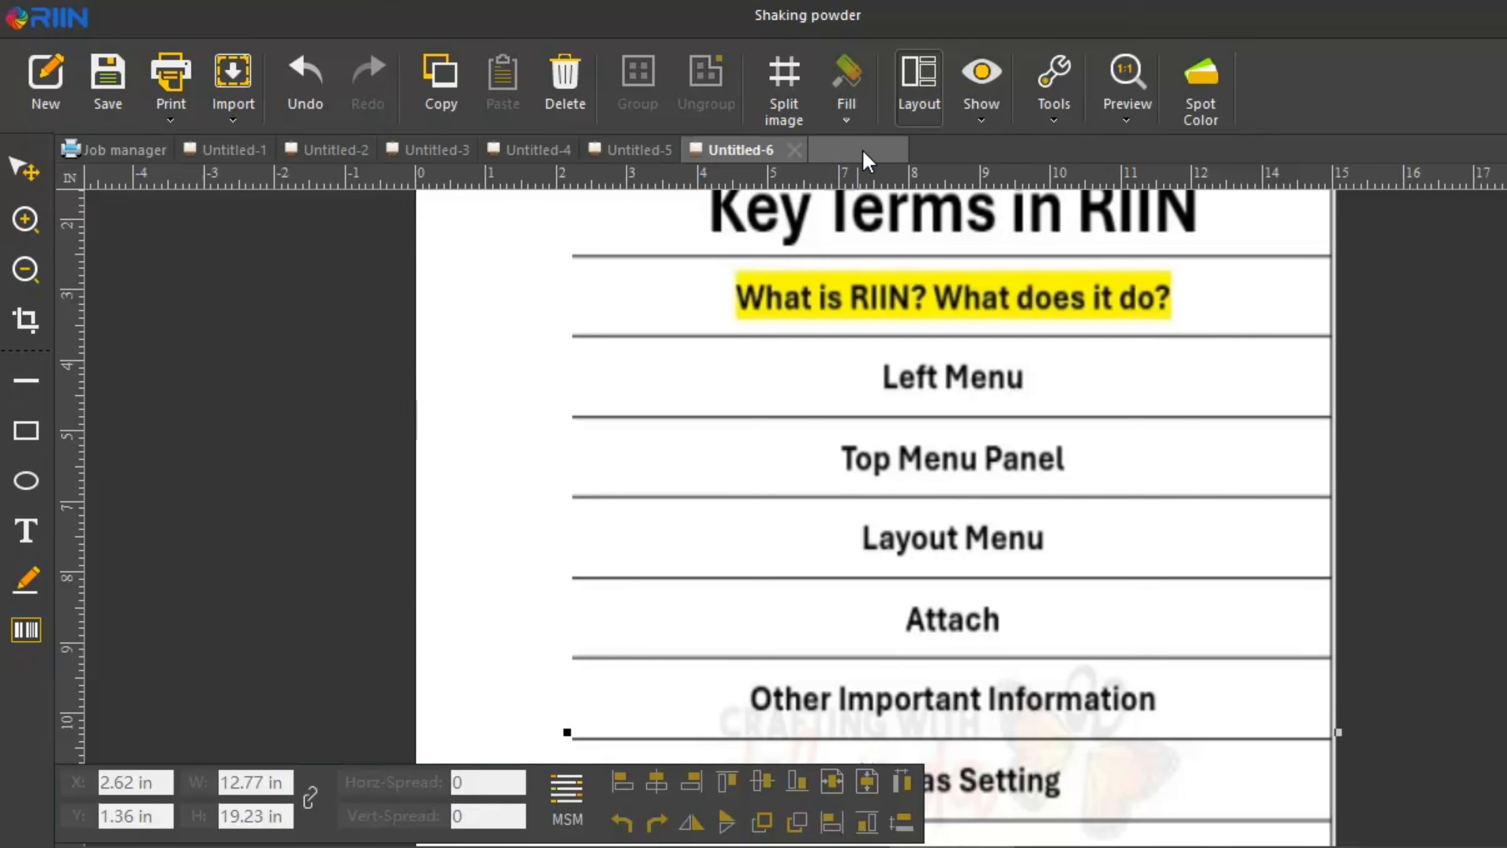
Step: Import the portrait photo from the Downloads folder into the blank Untitled-7 canvas at a custom width of 8.50 inches
left_click(867, 151)
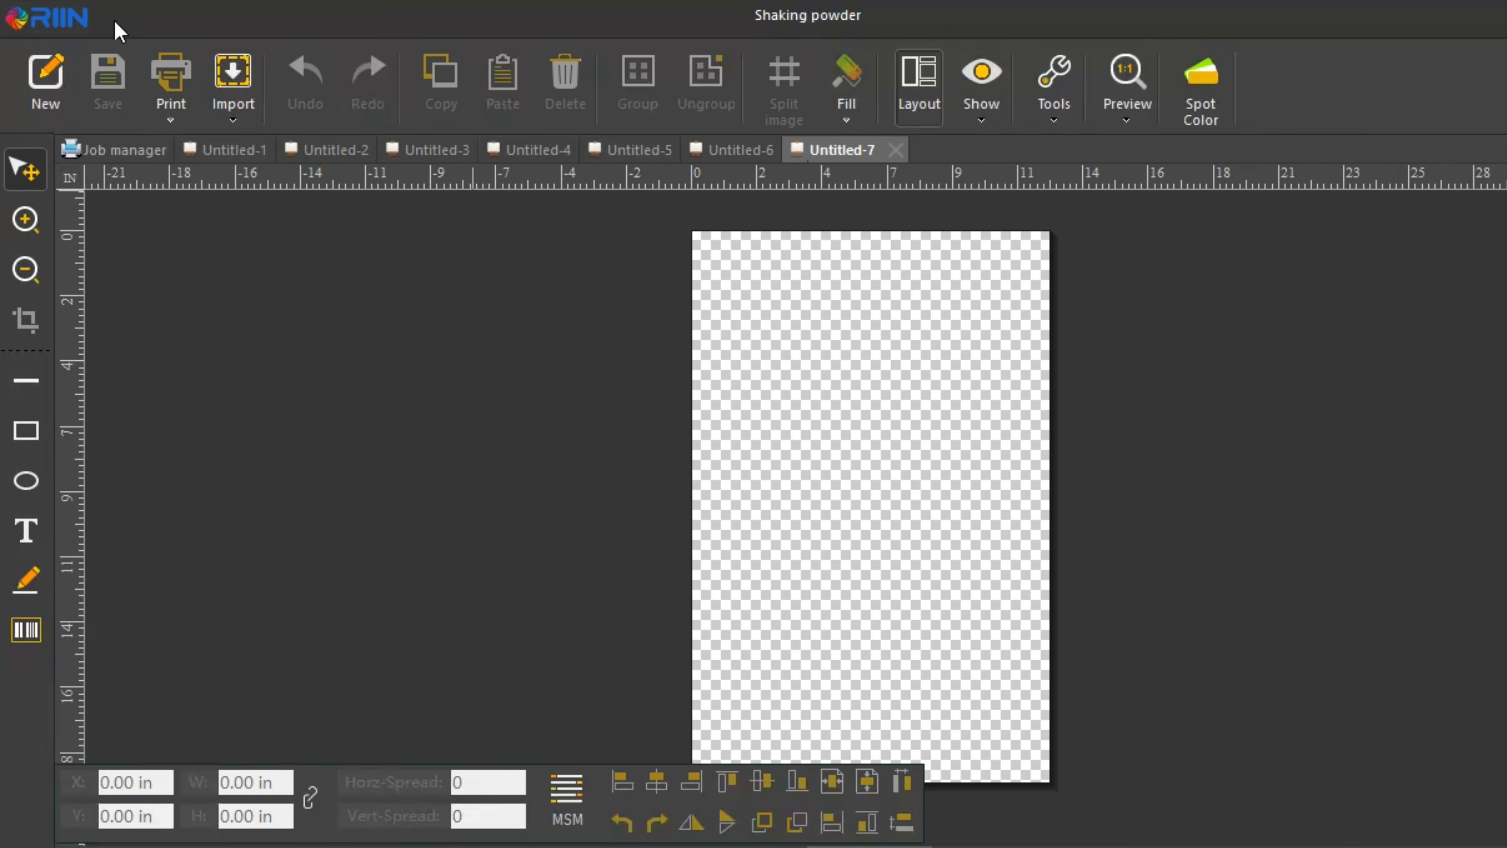
left_click(233, 77)
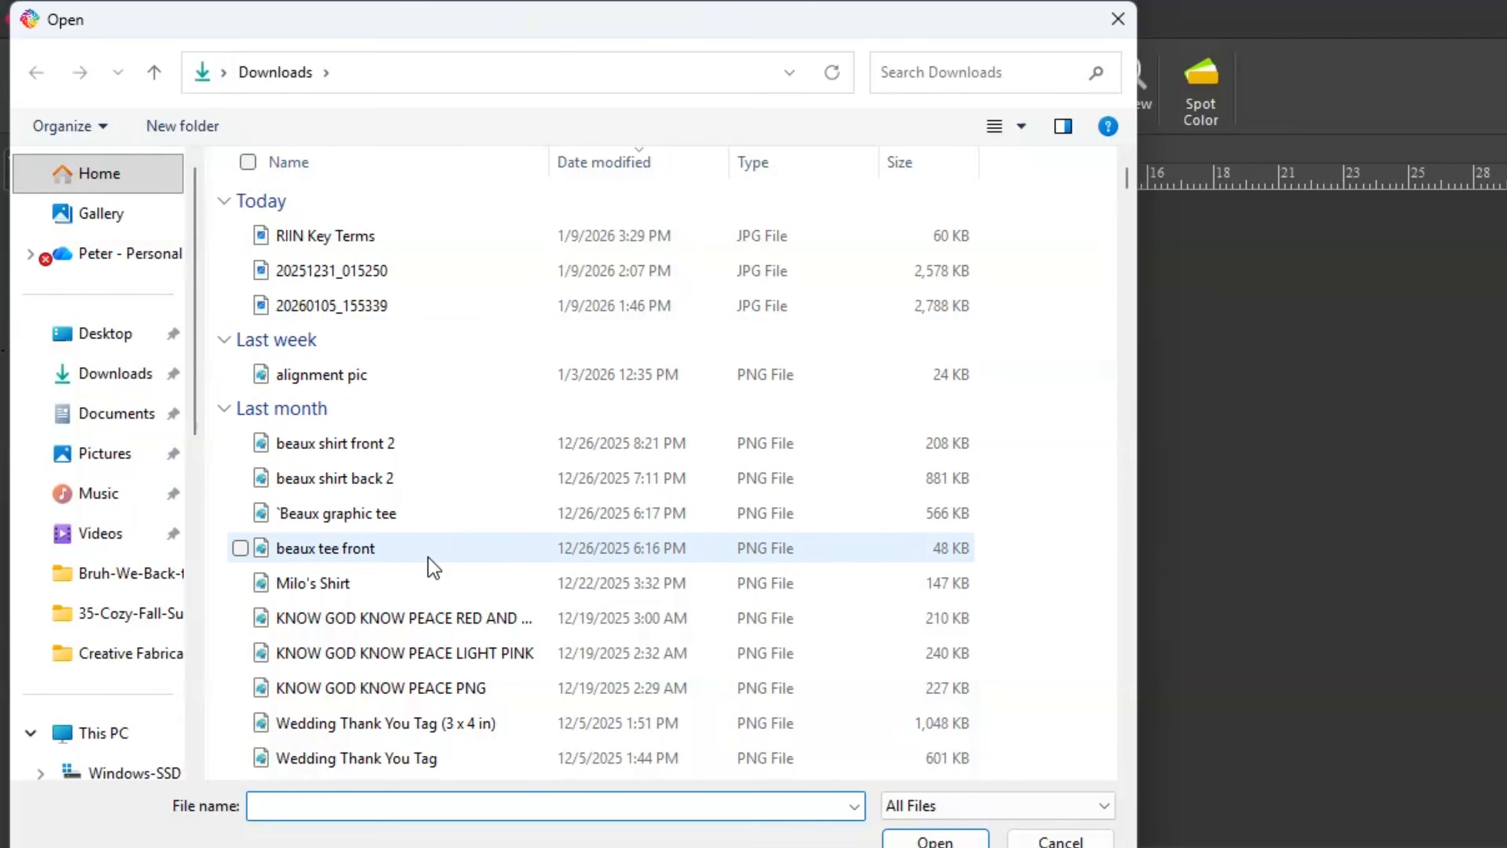
scroll(381, 599, "down", 3)
scroll(380, 601, "down", 12)
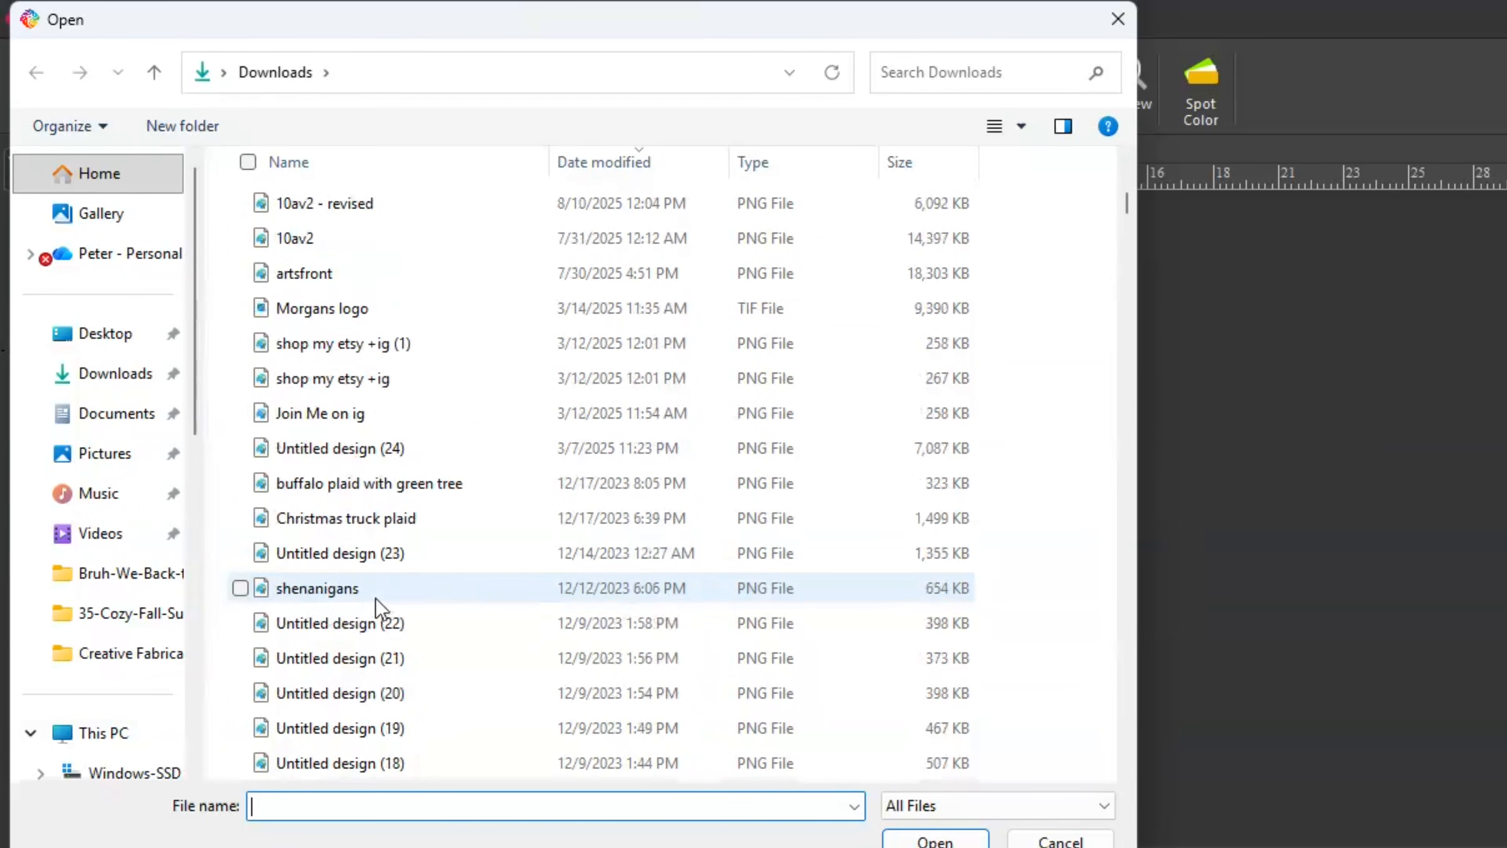
scroll(373, 596, "down", 1)
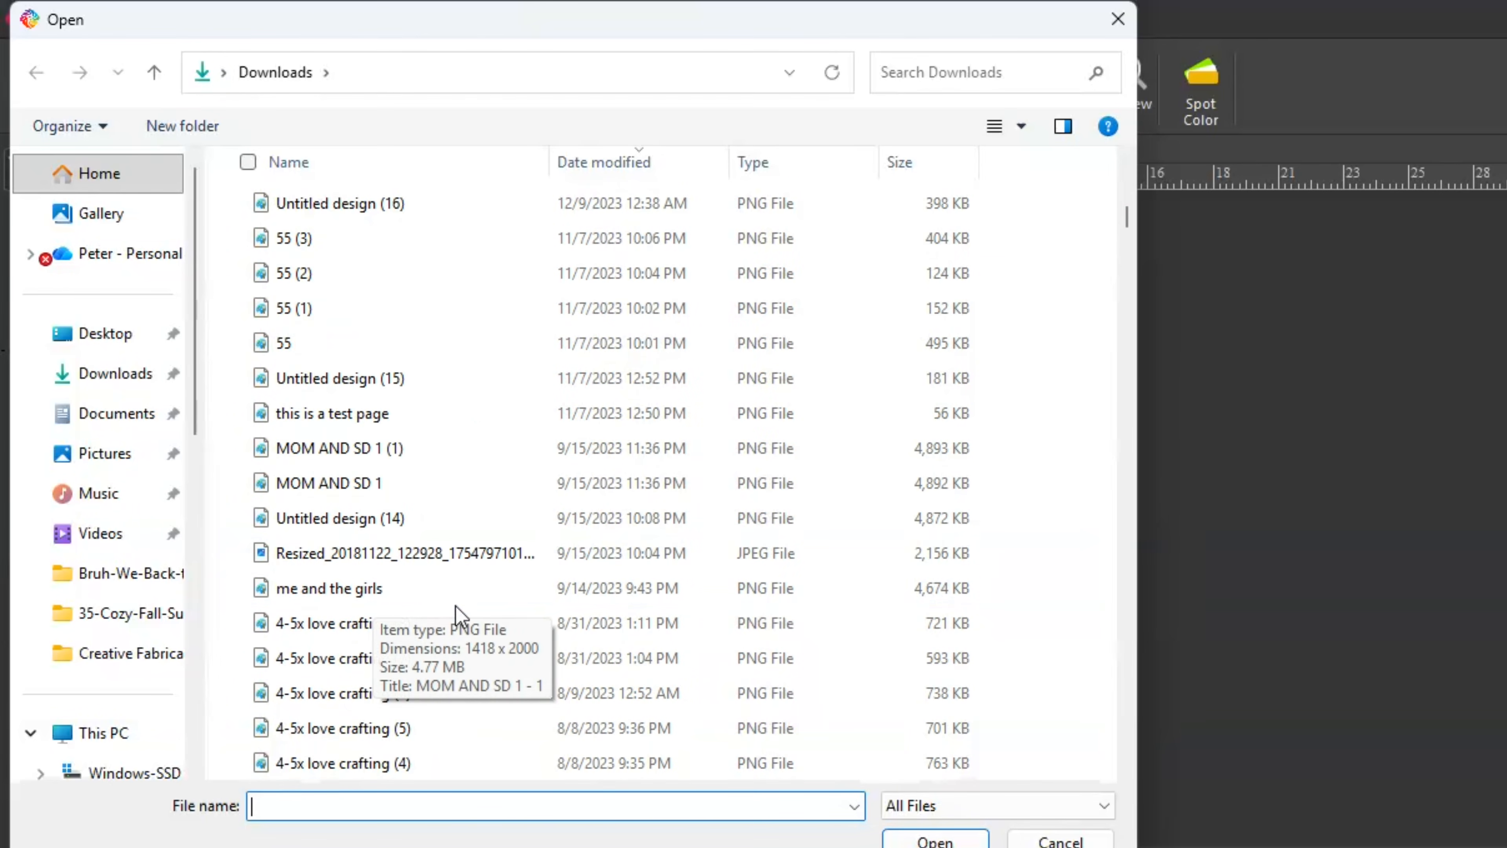
double_click(375, 733)
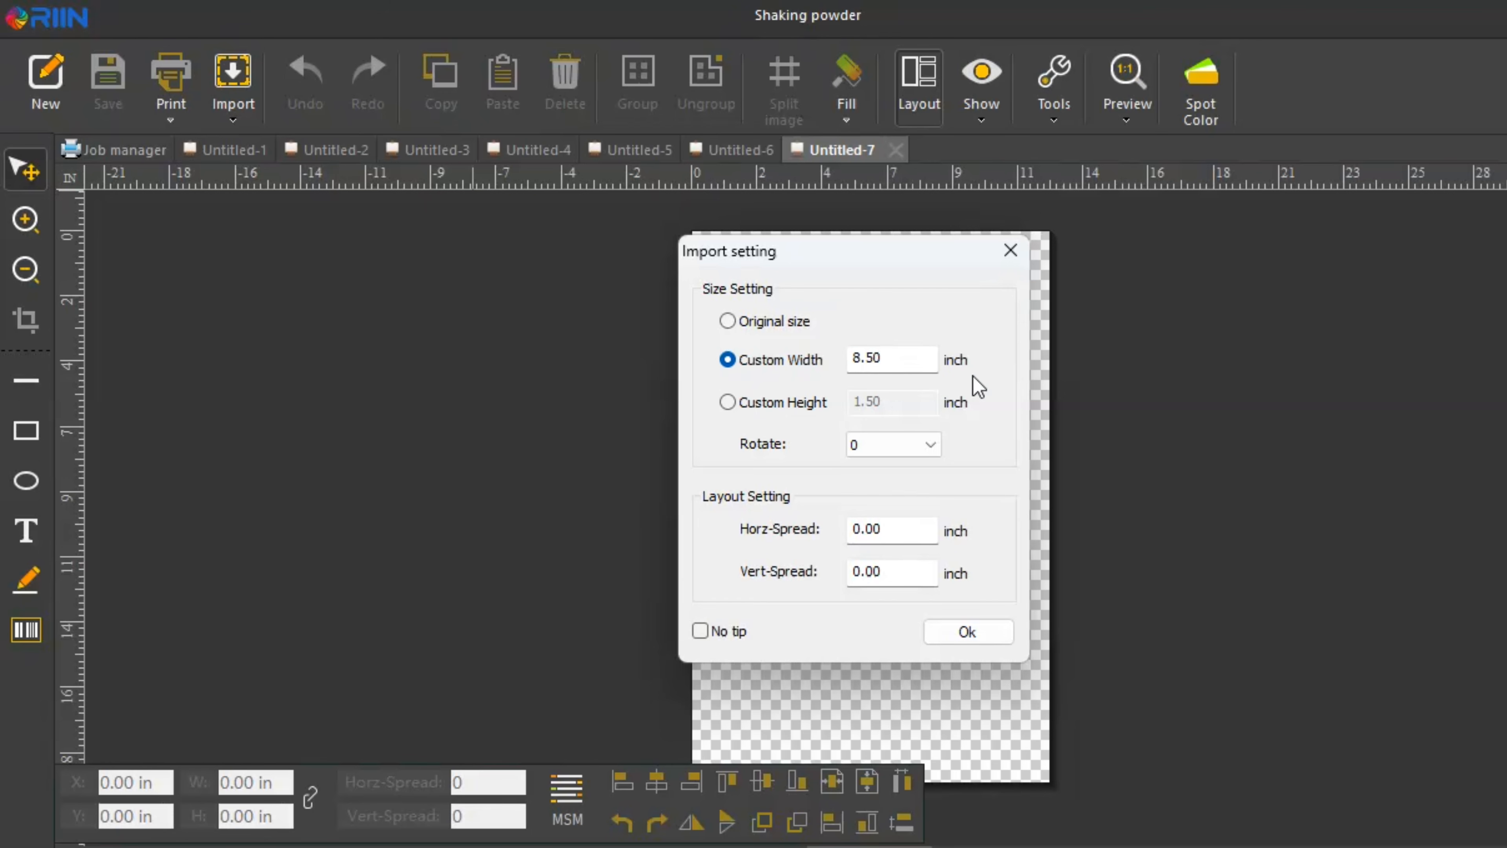
left_click(961, 632)
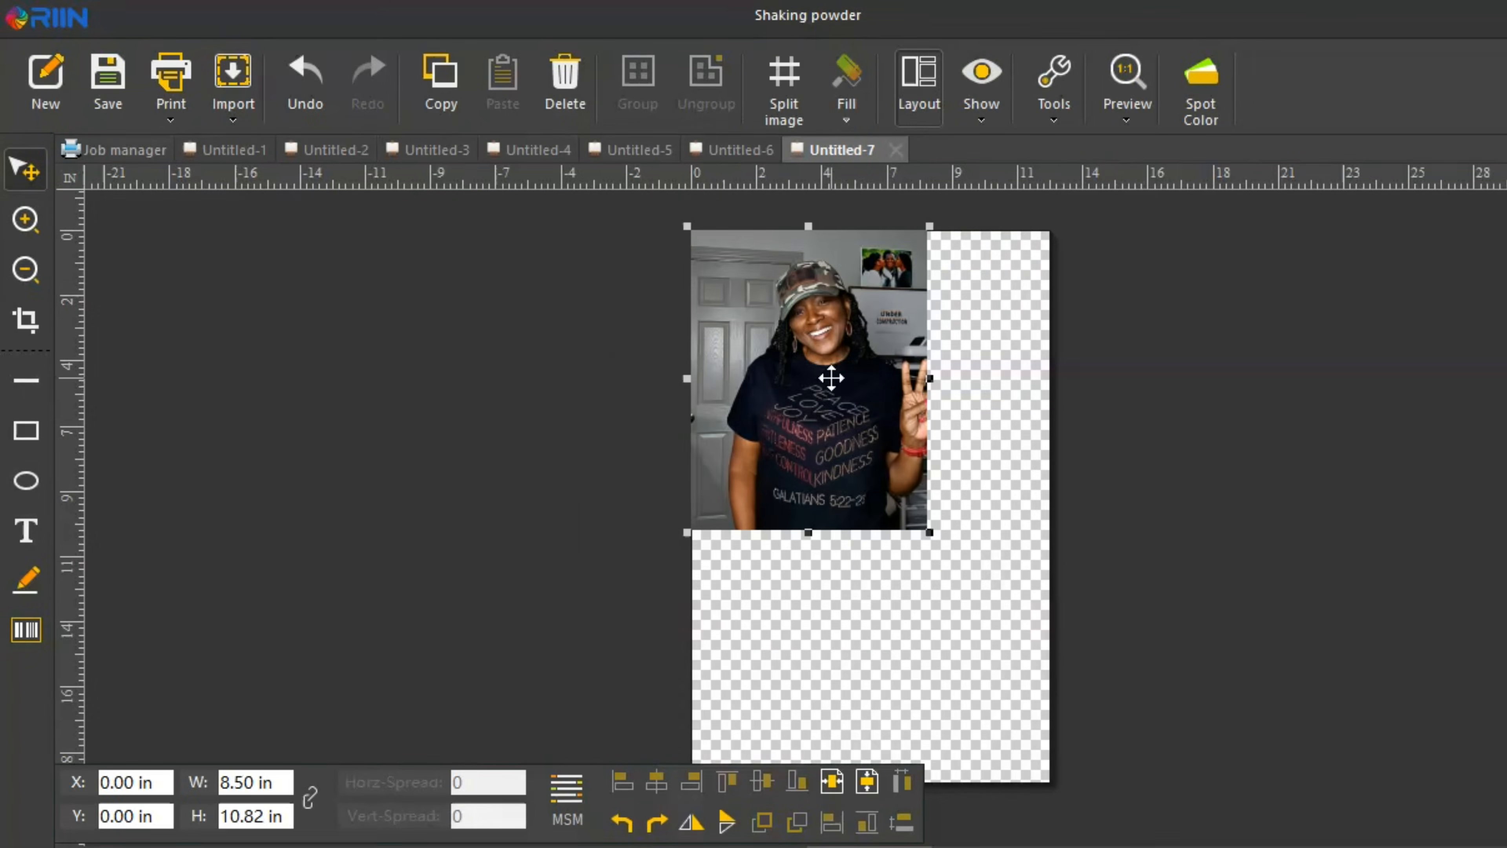
Step: Move the photo to about X 1.40 in, Y 2.49 in, and lock its width-to-height ratio
left_click_drag(870, 446, 870, 446)
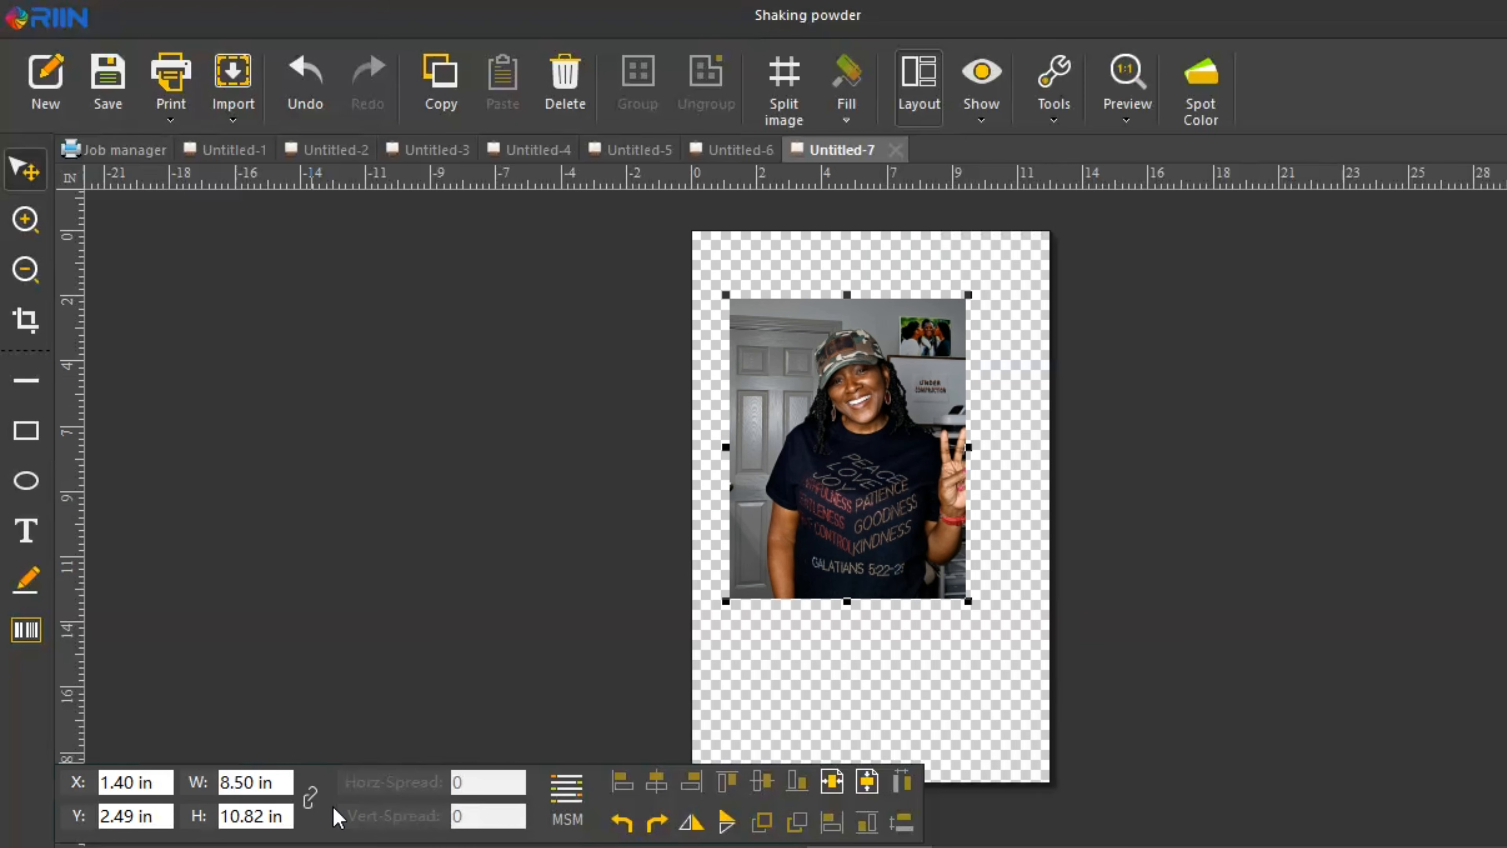
left_click(312, 801)
Step: Rotate the photo 90° counterclockwise once, and 90° clockwise three times
left_click(620, 830)
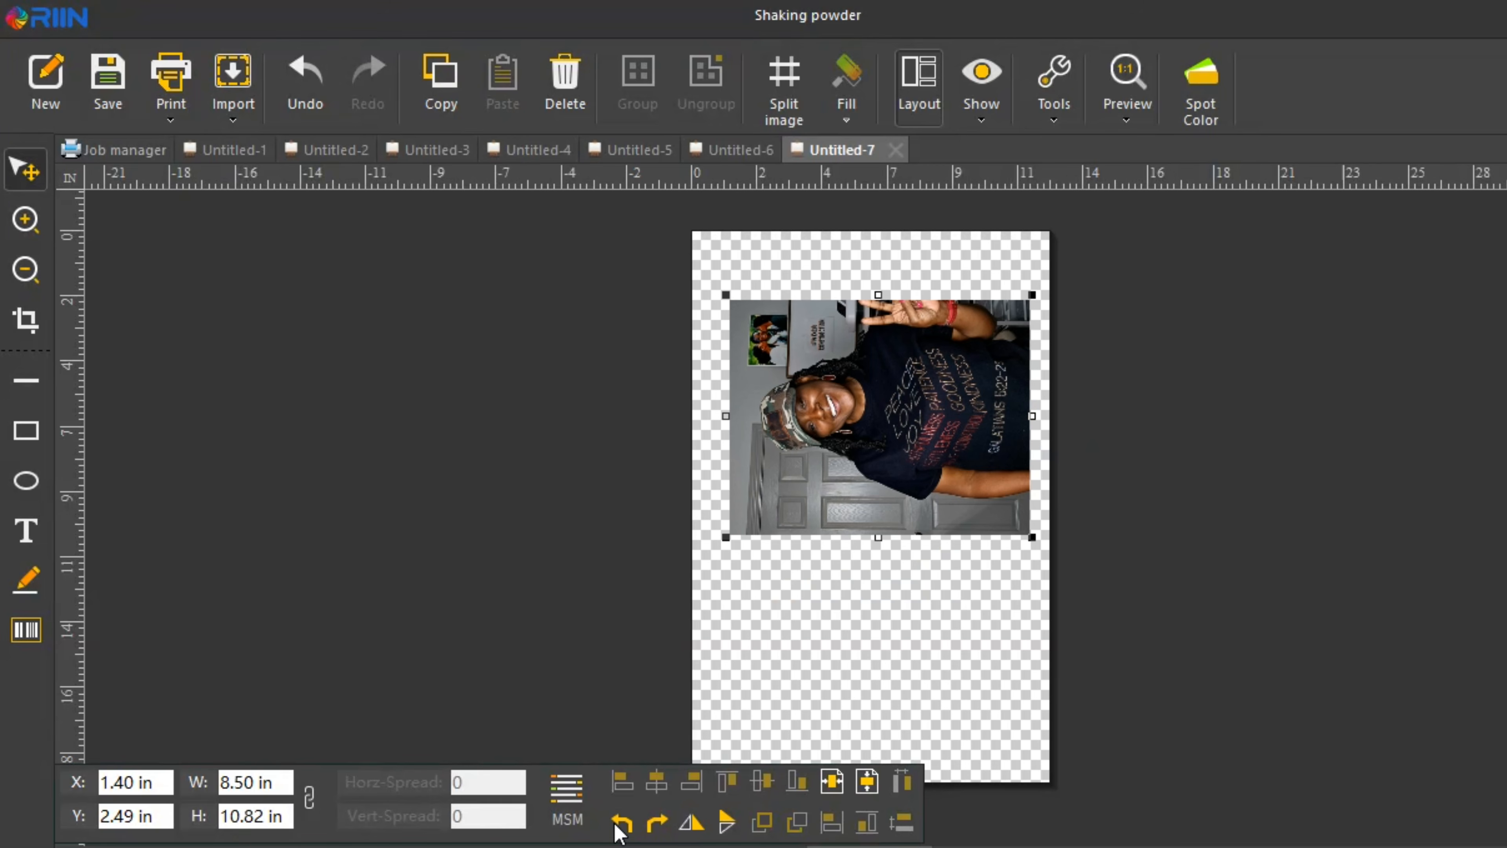
left_click(656, 826)
left_click(656, 825)
left_click(655, 826)
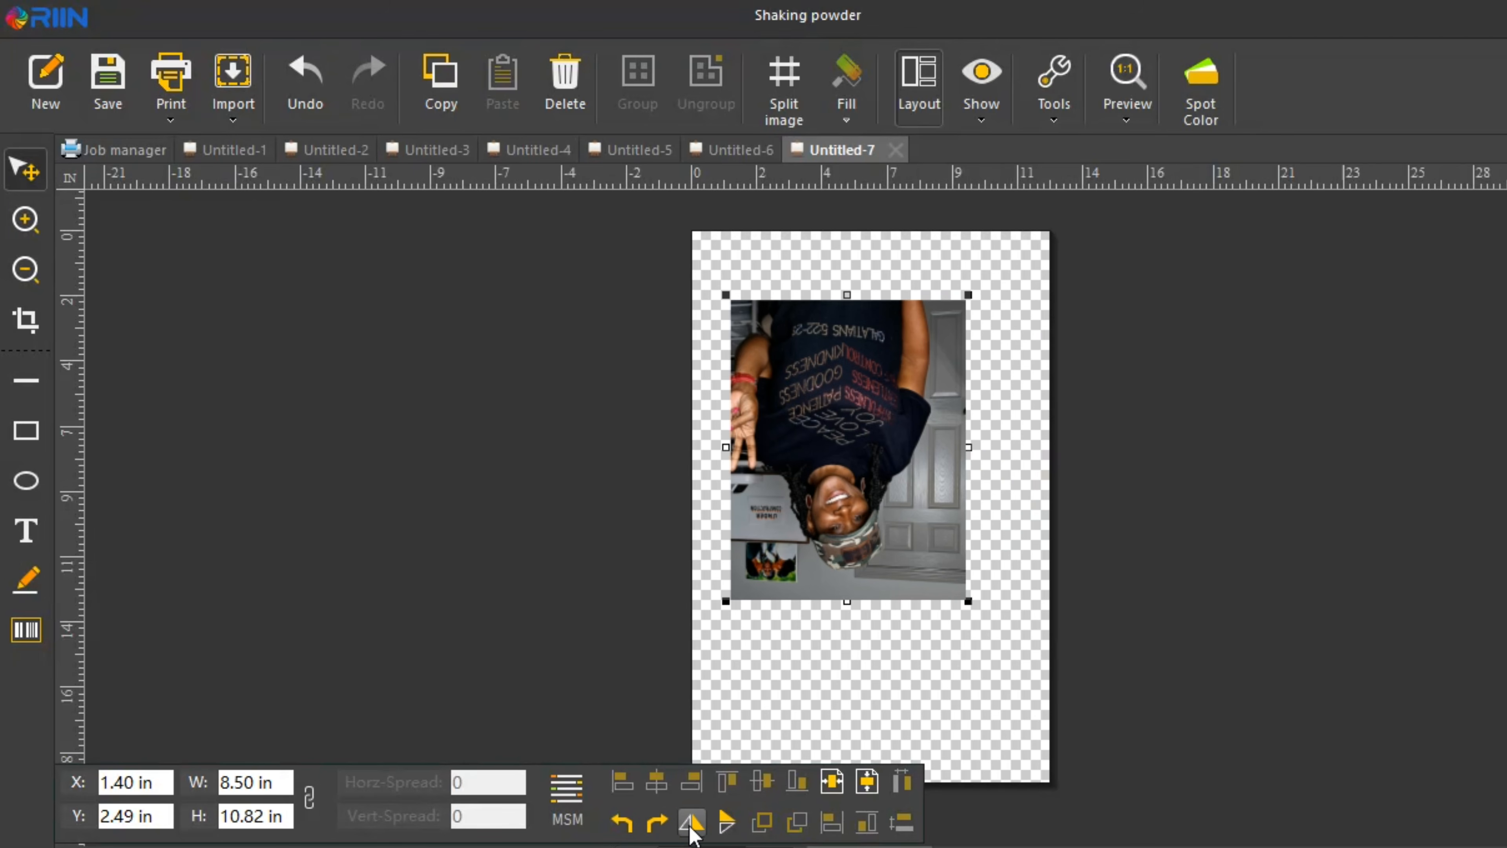
Step: Center the photo horizontally and vertically on the canvas, and turn it upright with two 90° counterclockwise rotations
left_click(832, 783)
left_click(867, 783)
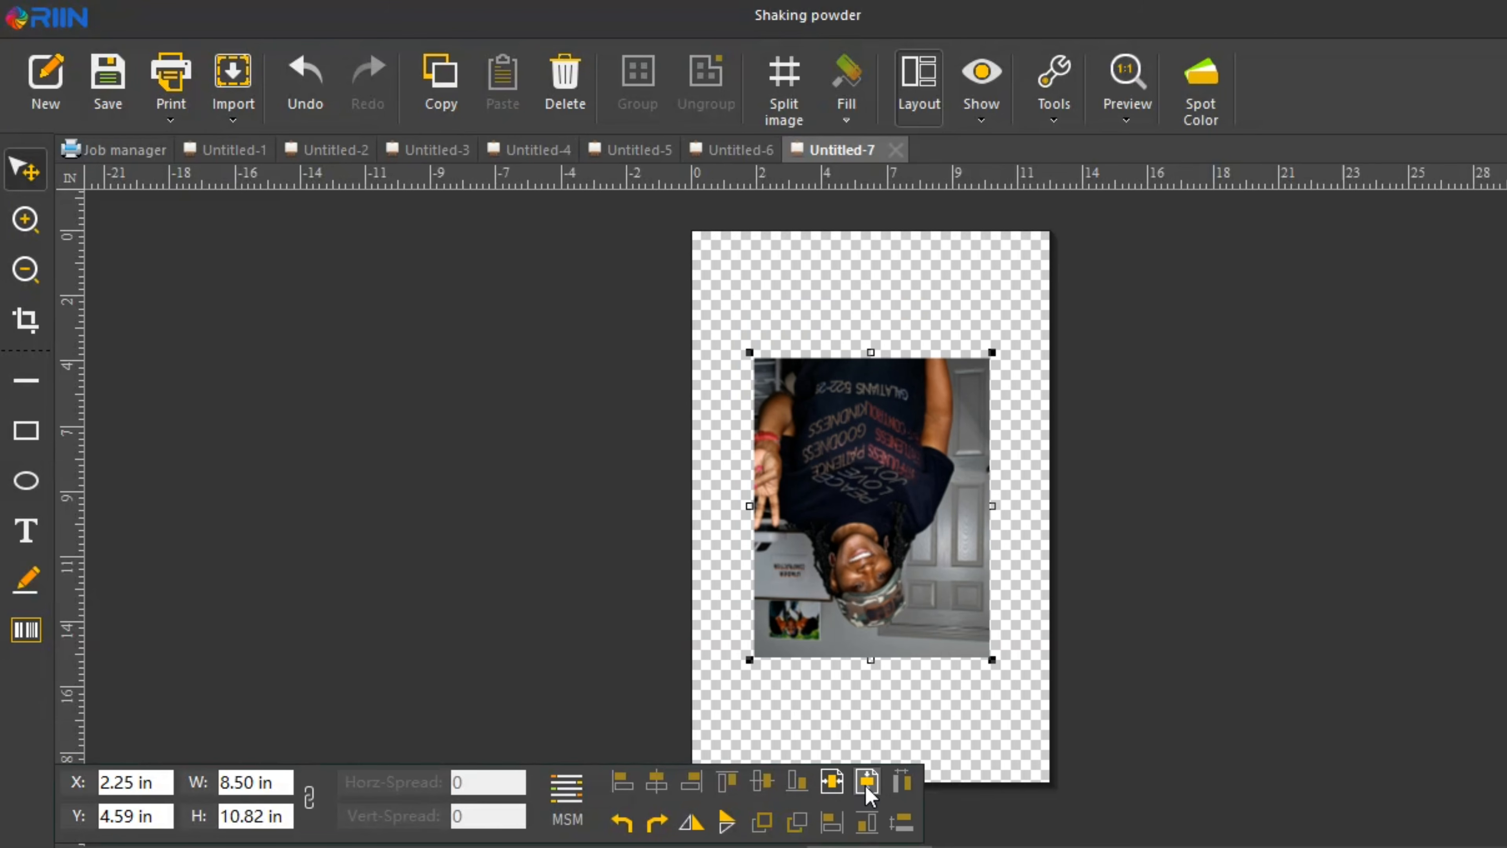
right_click(917, 491)
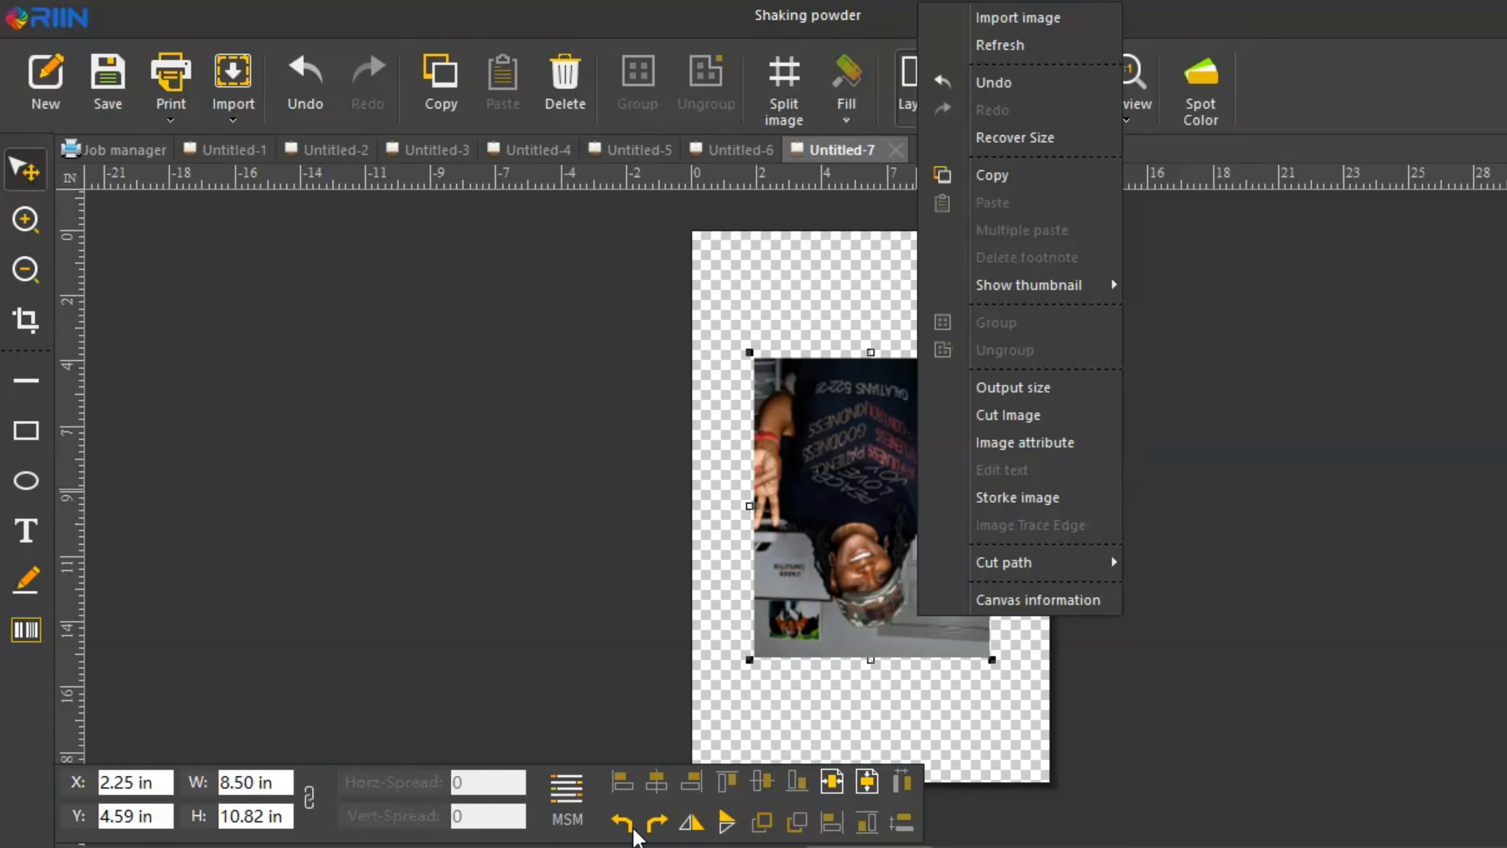
left_click(623, 823)
left_click(626, 823)
Step: Copy the centered photo and paste a duplicate onto the canvas
right_click(920, 564)
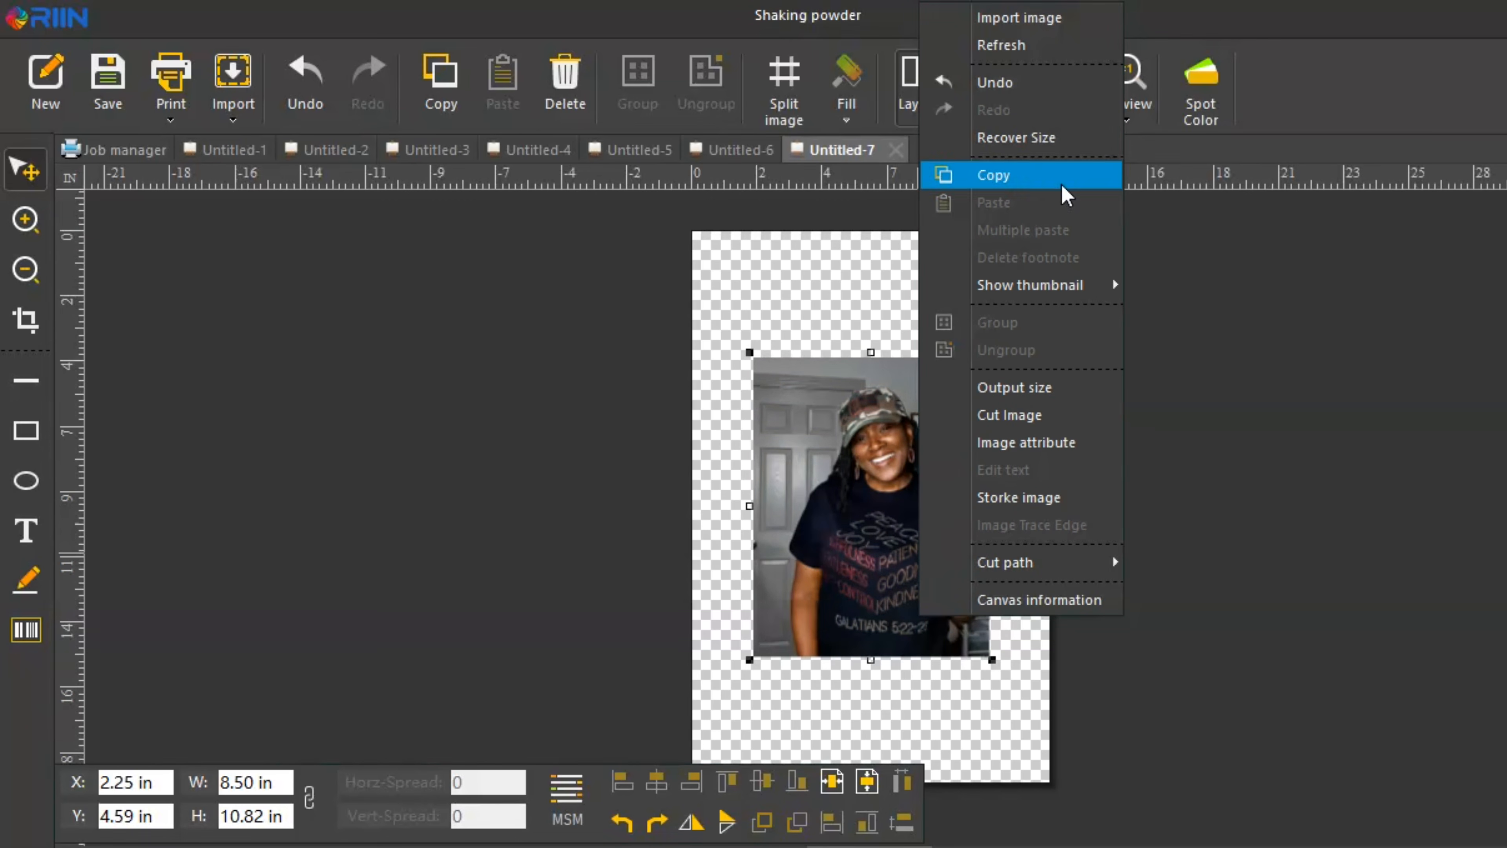
left_click(992, 176)
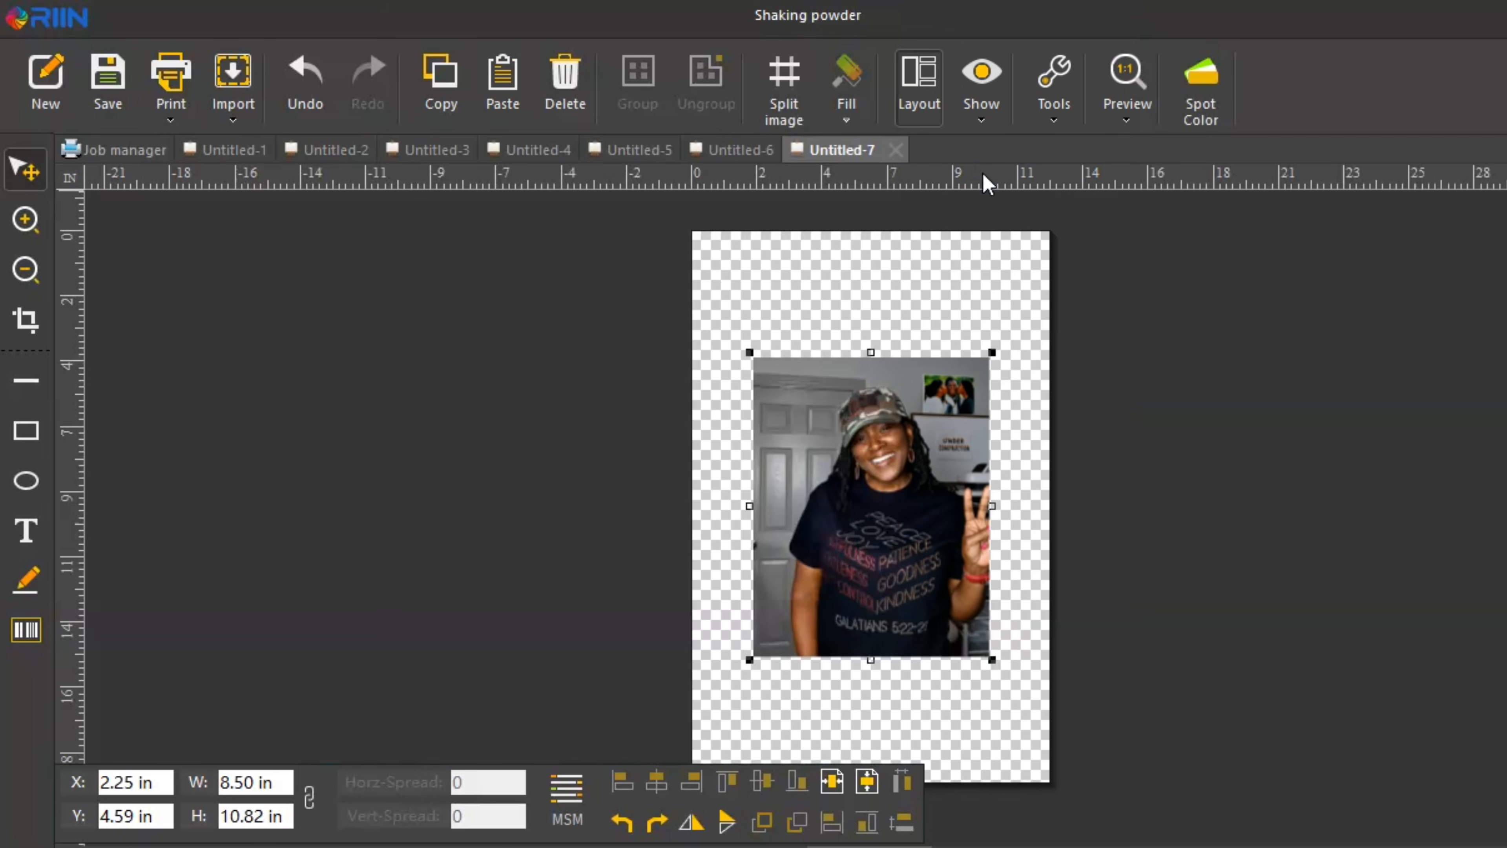
right_click(890, 240)
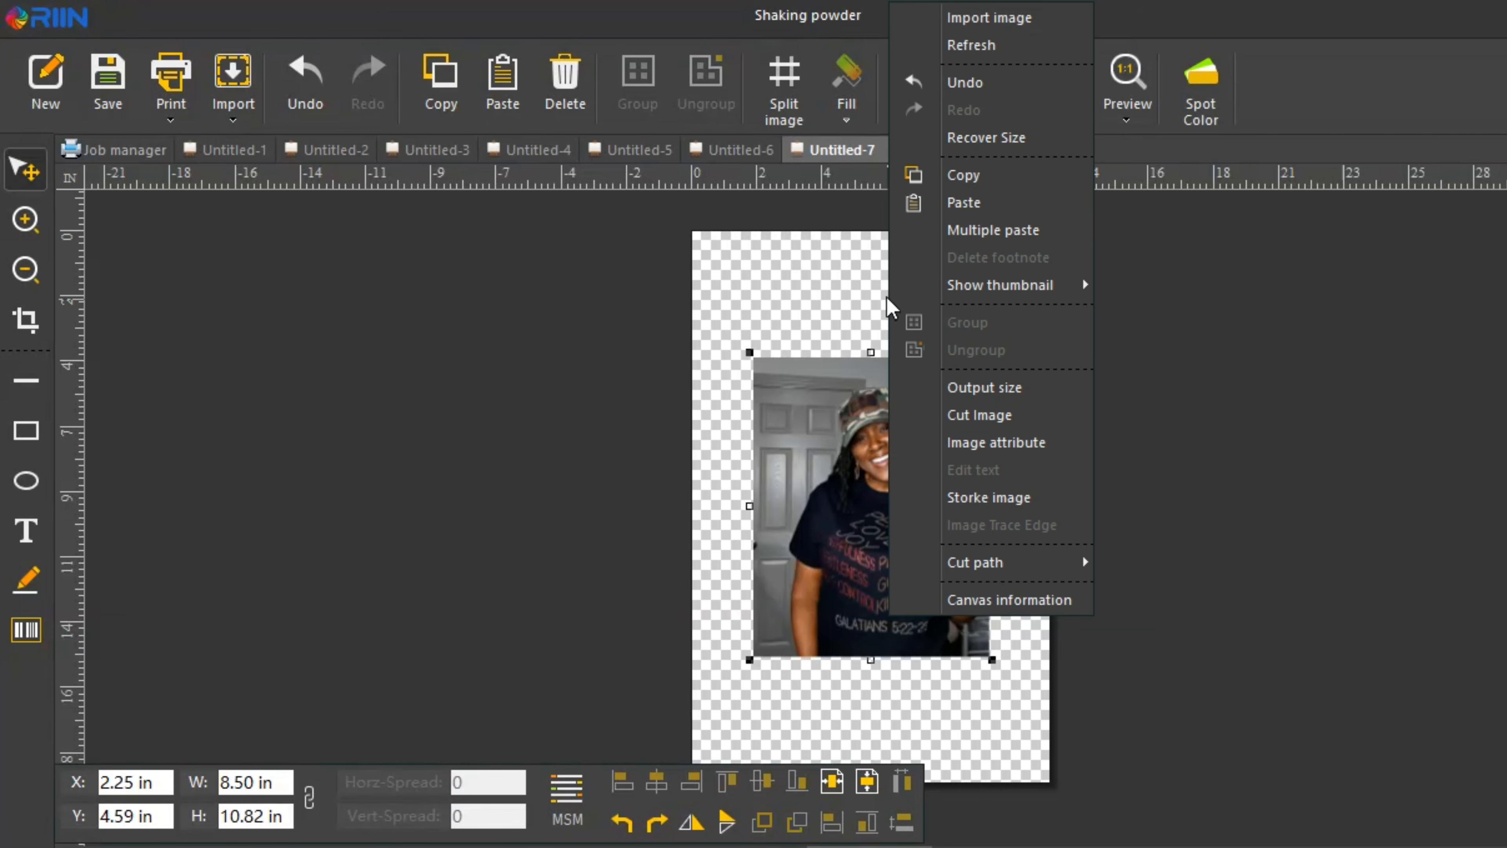
left_click(1006, 214)
Step: Shrink both photos and stack them along the canvas's left edge, the lower one about 4.98 × 6.34 in at X 0.67 in, Y 8.85 in
left_click_drag(948, 524, 906, 425)
left_click_drag(948, 560, 852, 438)
left_click_drag(833, 680, 847, 508)
left_click_drag(949, 780, 851, 654)
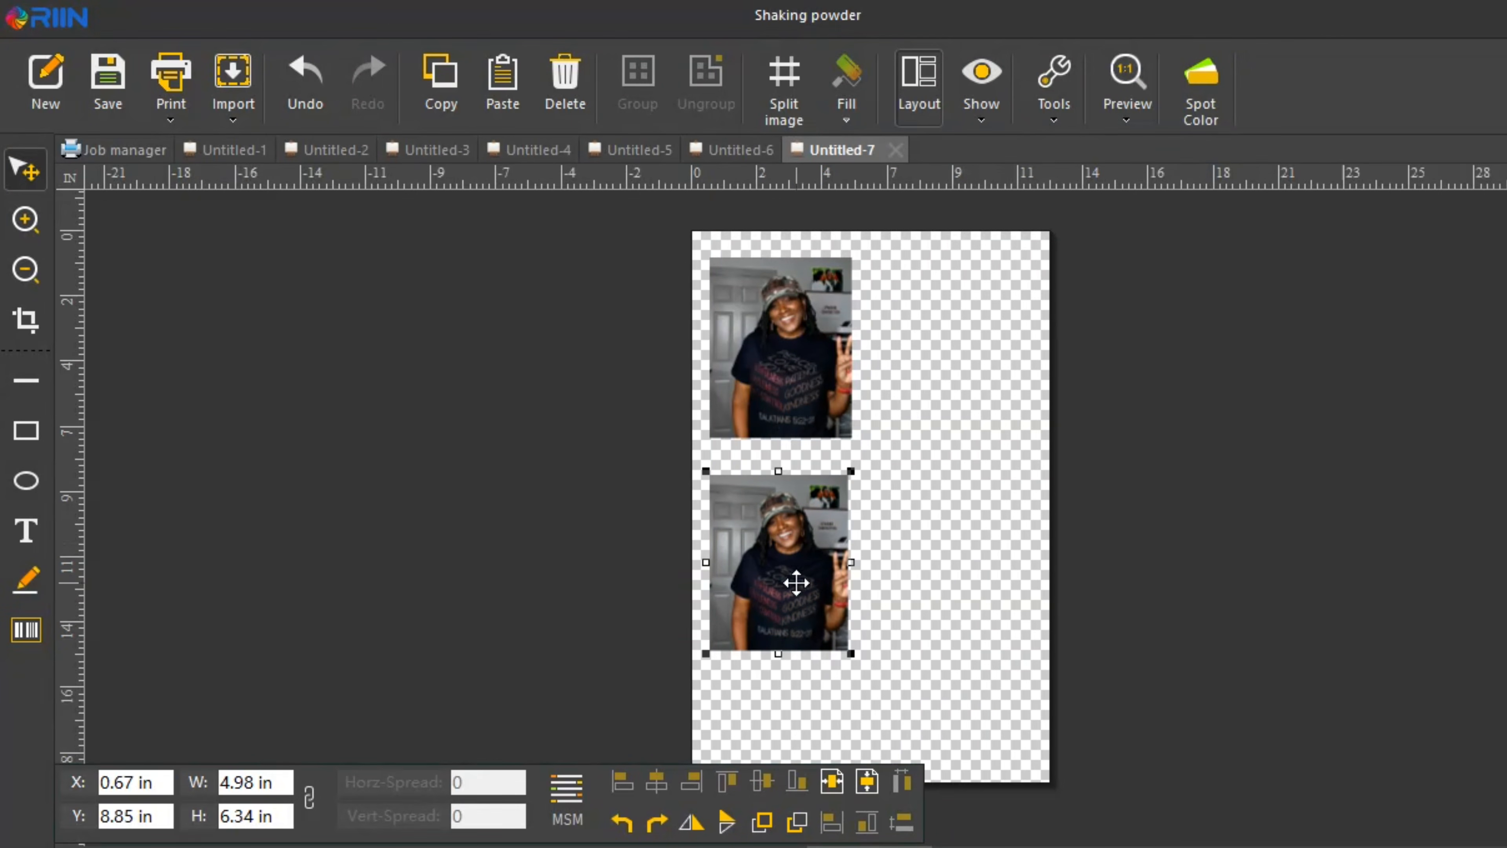
Step: Run a multiple paste of the photo with Auto Layout Paste and the number set to 5
right_click(928, 542)
left_click(1045, 229)
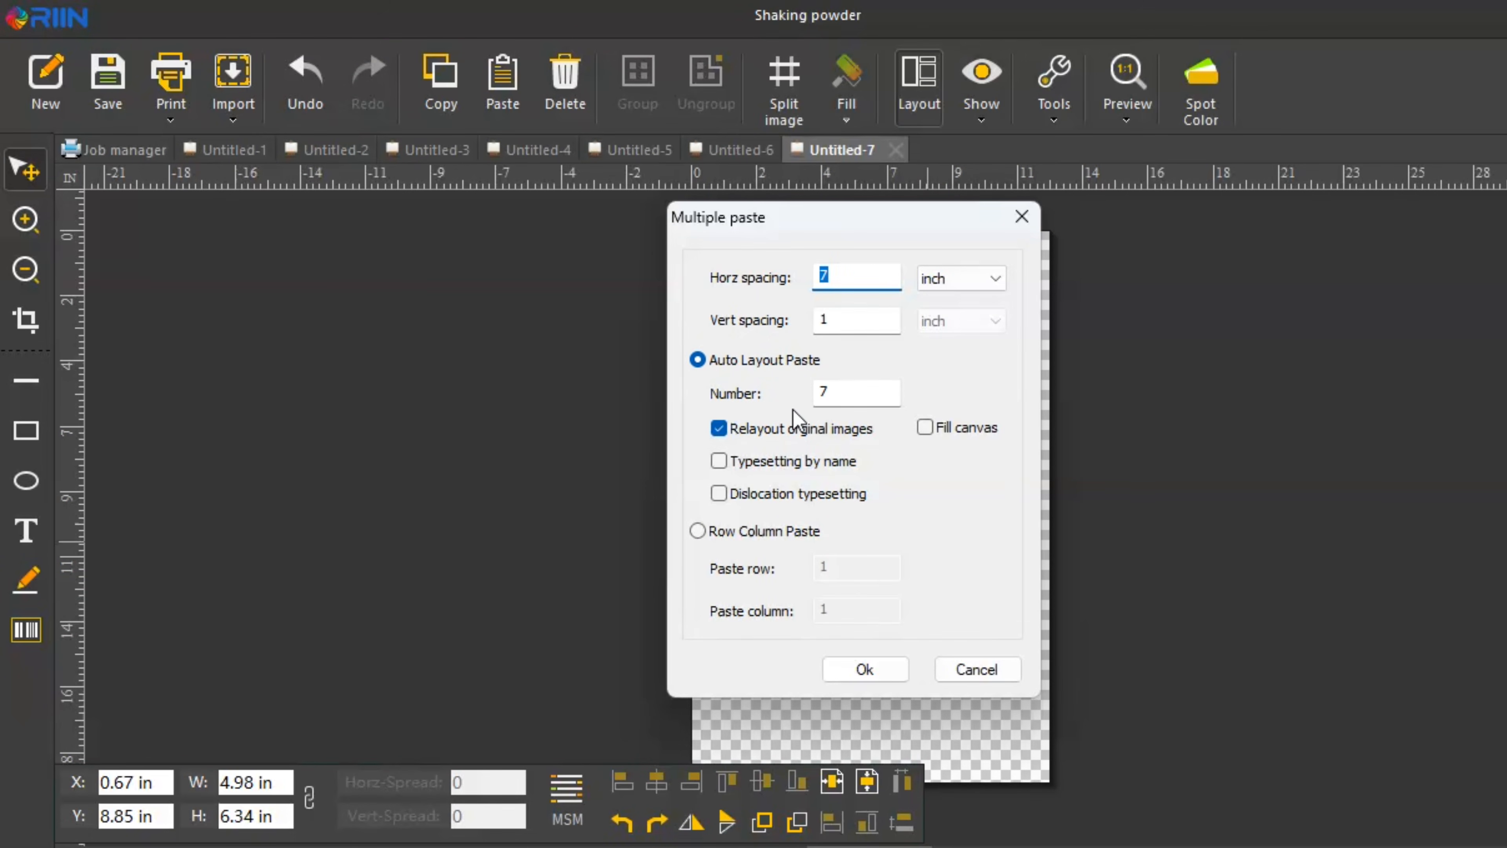
left_click(858, 397)
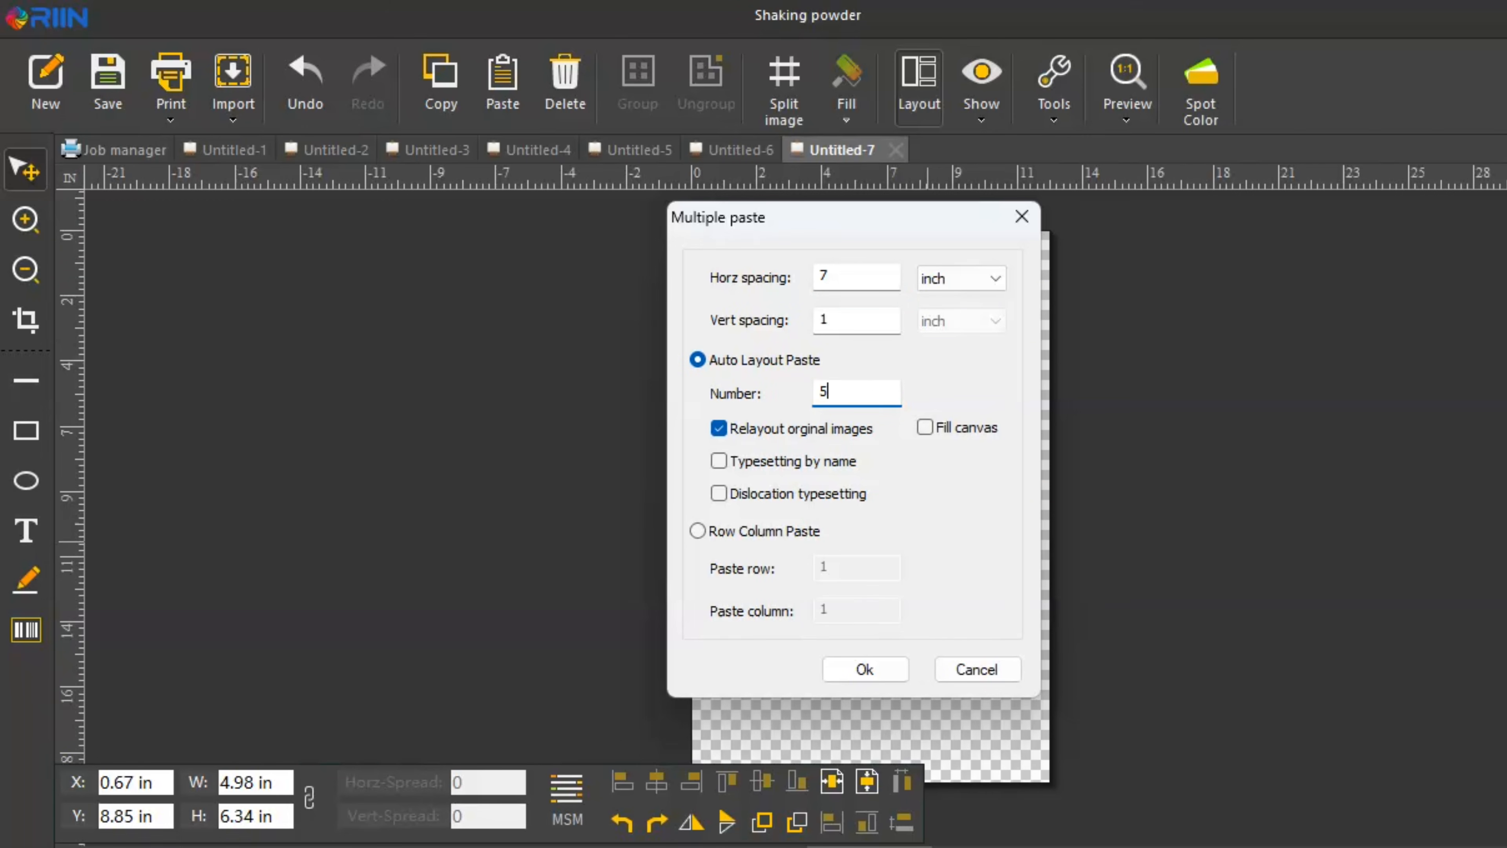
left_click(844, 279)
left_click(867, 671)
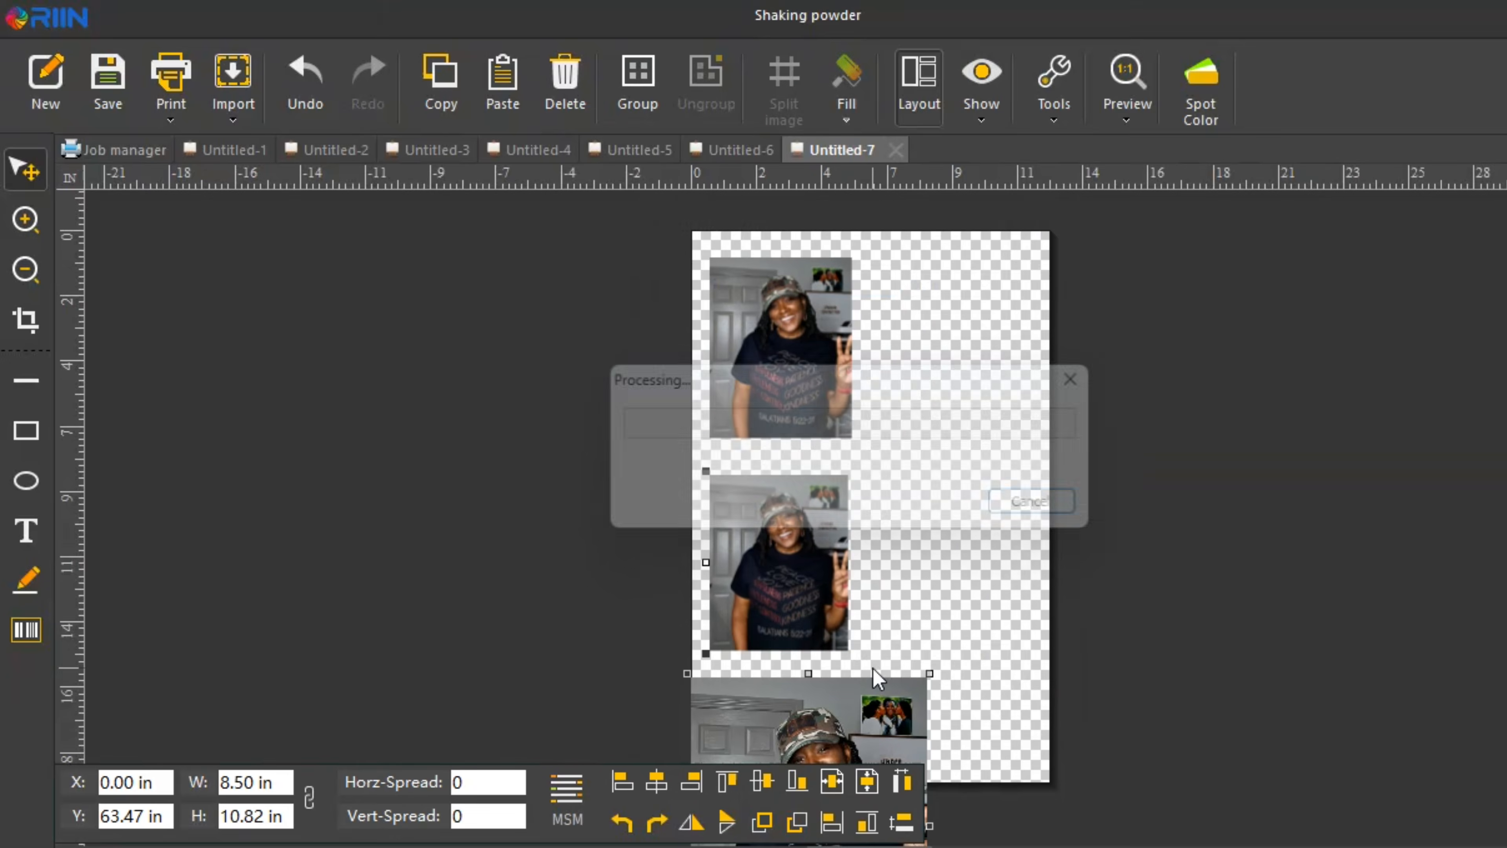
Step: Move the pasted copies off the canvas's right side and shrink the top copy to about 6.19 × 7.88 in
left_click_drag(1040, 573, 1085, 491)
scroll(1262, 504, "down", 8)
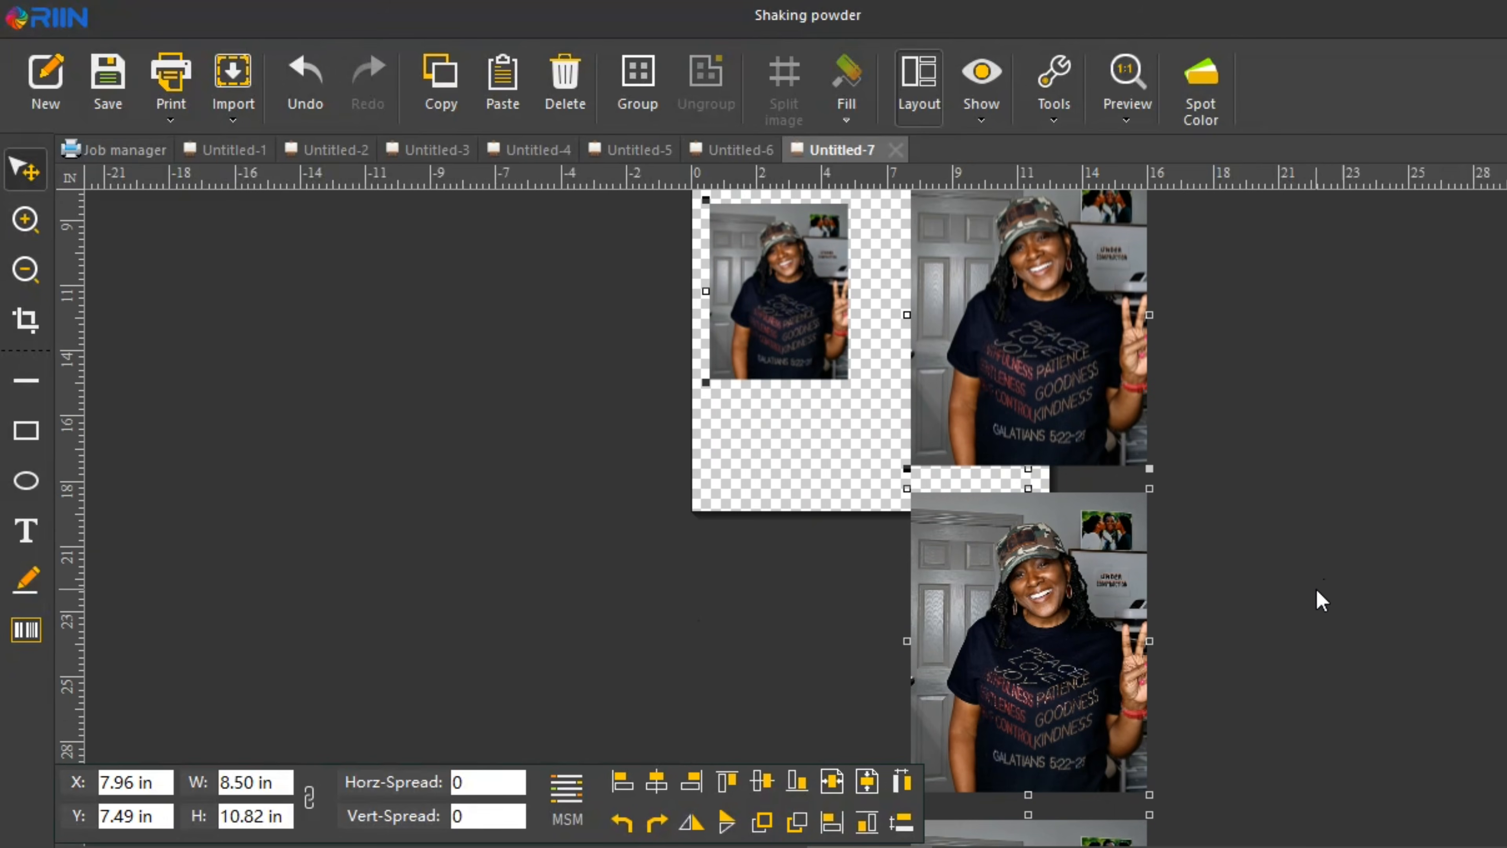
scroll(1080, 567, "up", 3)
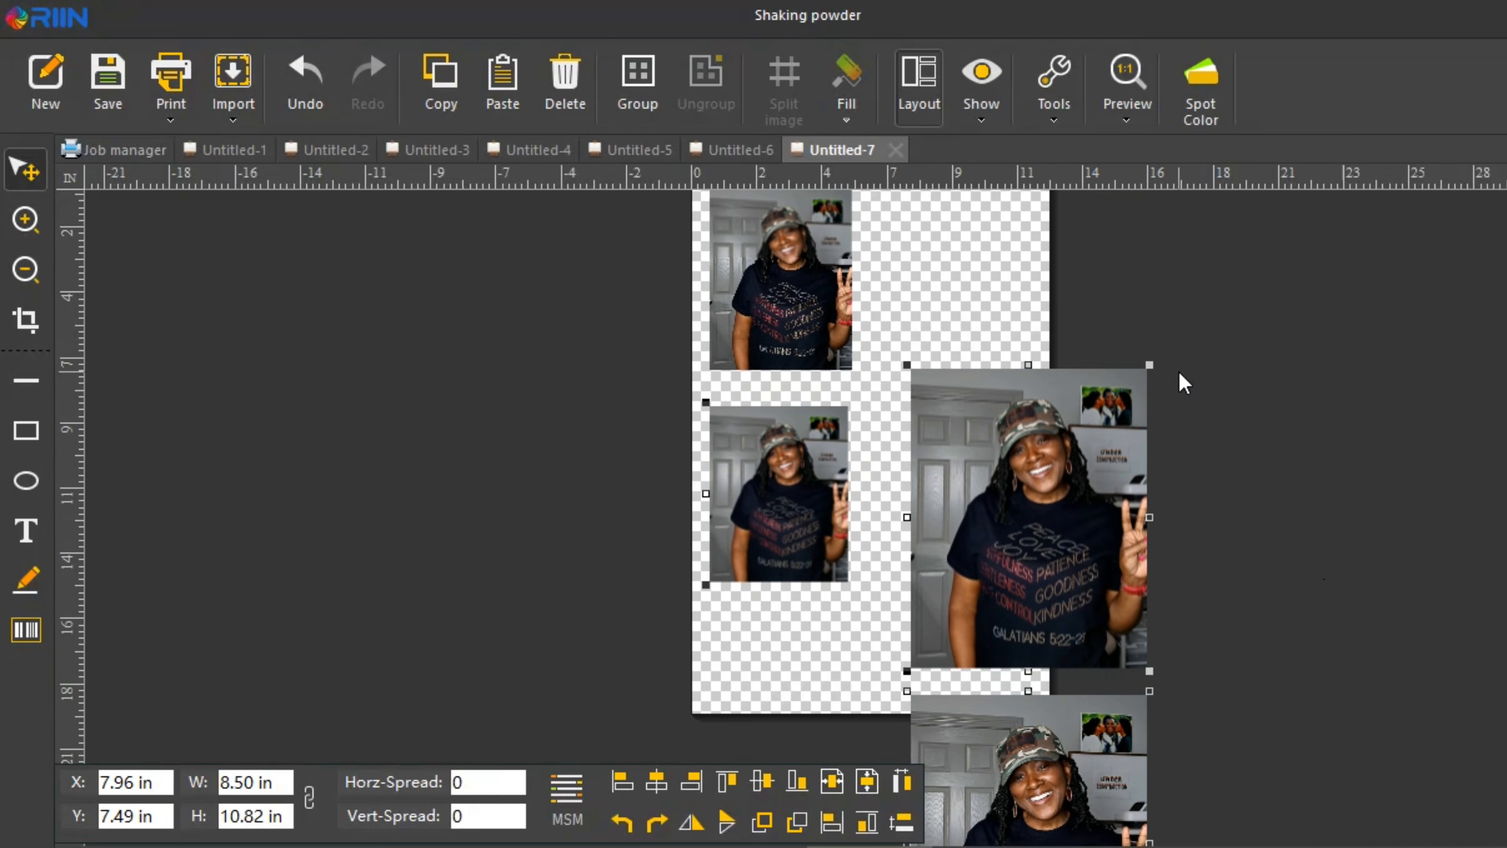
left_click_drag(1150, 365, 1056, 504)
left_click_drag(1121, 744, 1194, 321)
left_click_drag(1225, 268, 1158, 355)
left_click(1175, 619)
left_click_drag(1224, 593, 1244, 564)
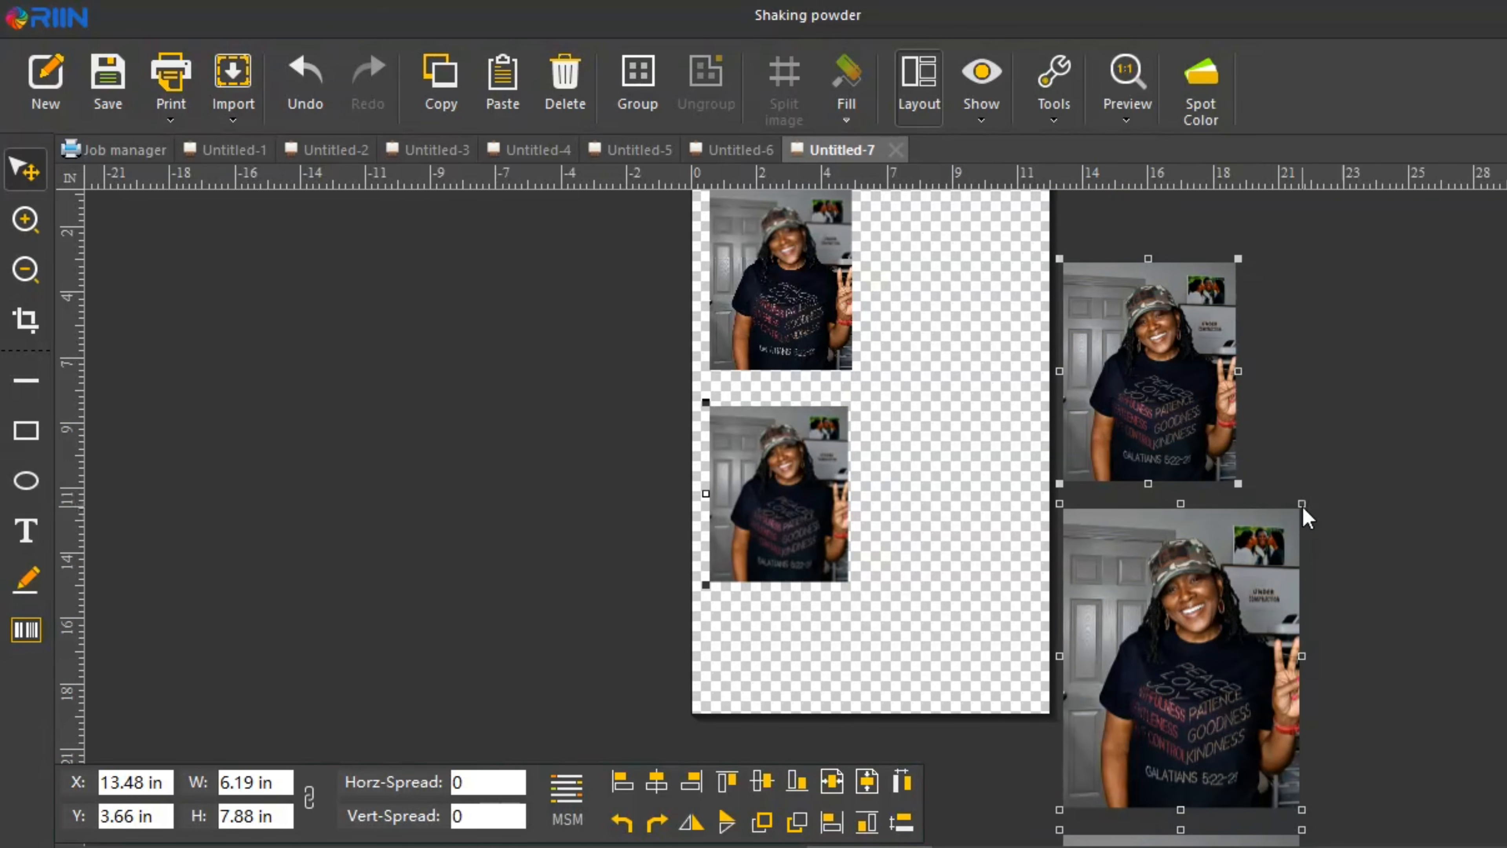
Step: Shrink the second pasted copy to about 6.60 × 8.40 in and the third to about 5.56 × 7.08 in, moving the copies back toward the canvas
left_click_drag(1303, 510, 1248, 572)
left_click_drag(1211, 730, 1173, 554)
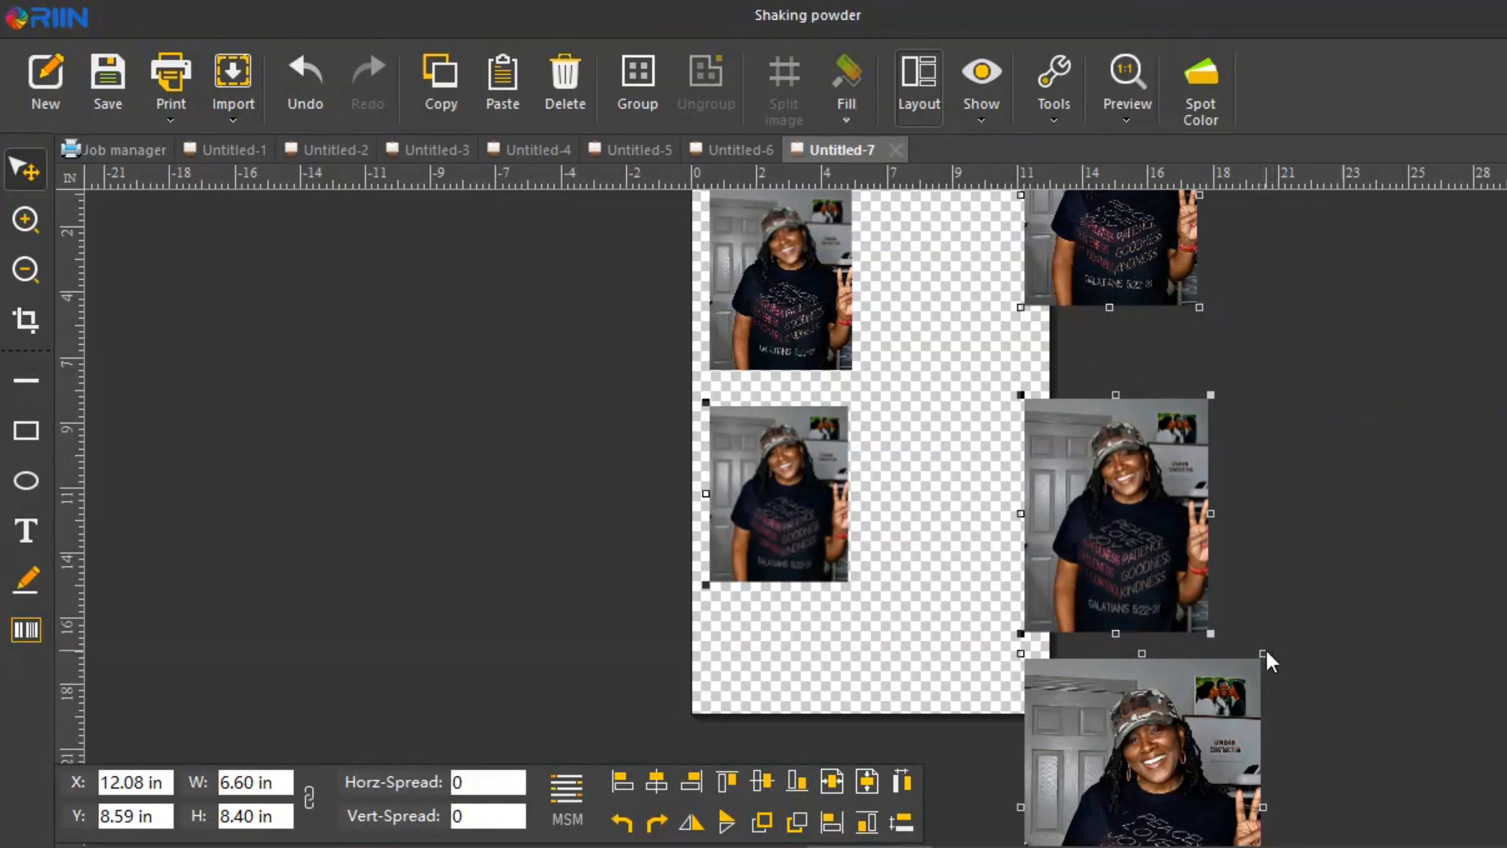
left_click_drag(1264, 660, 1068, 576)
left_click_drag(1002, 652, 985, 588)
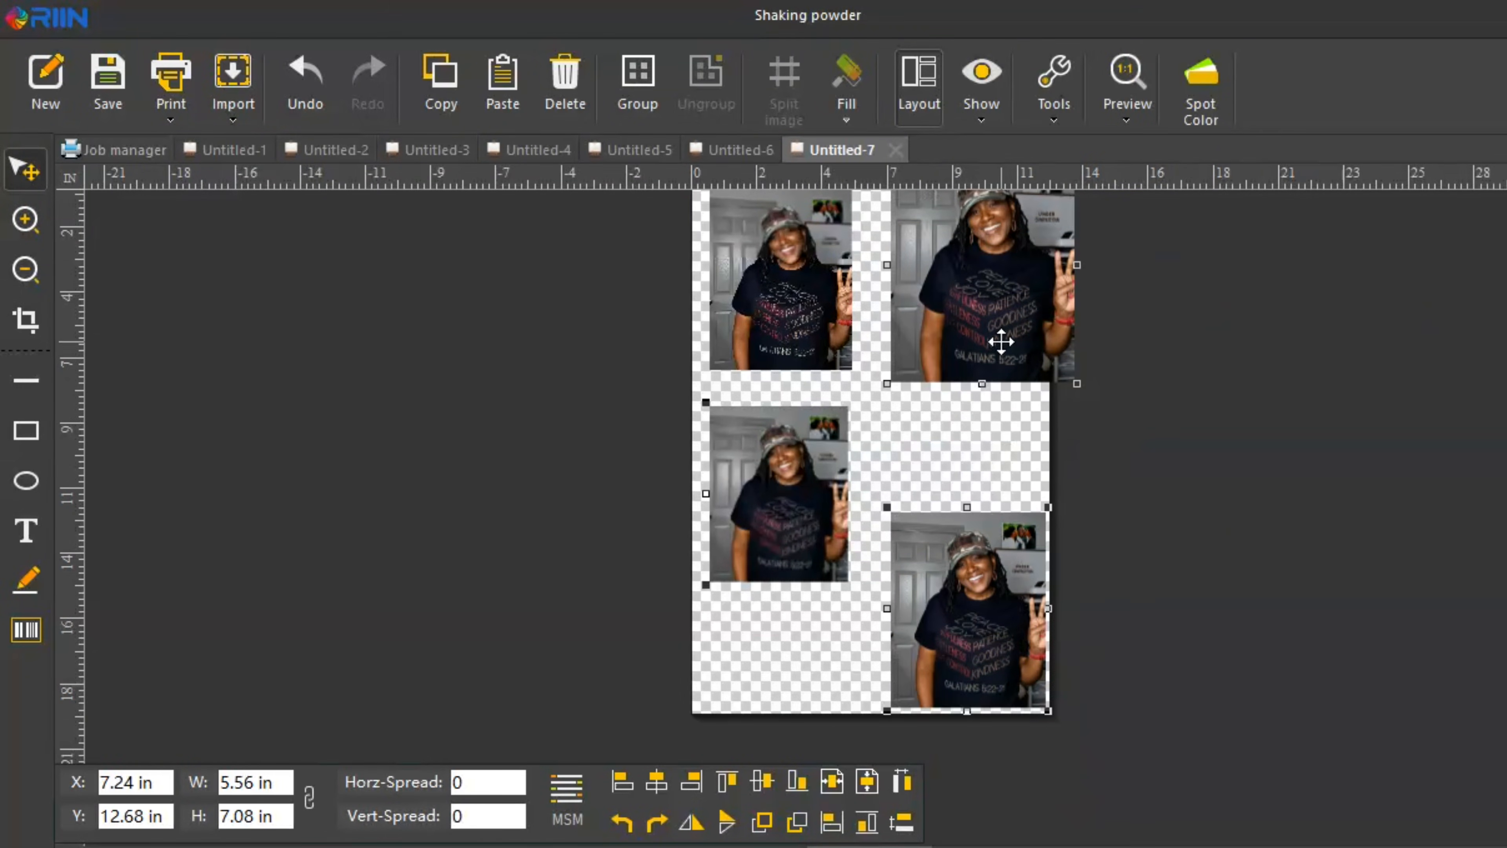
Step: Move the top copy over the canvas's upper-right corner and shrink the next two copies to fit the canvas's right half
scroll(988, 337, "down", 3)
left_click(967, 315)
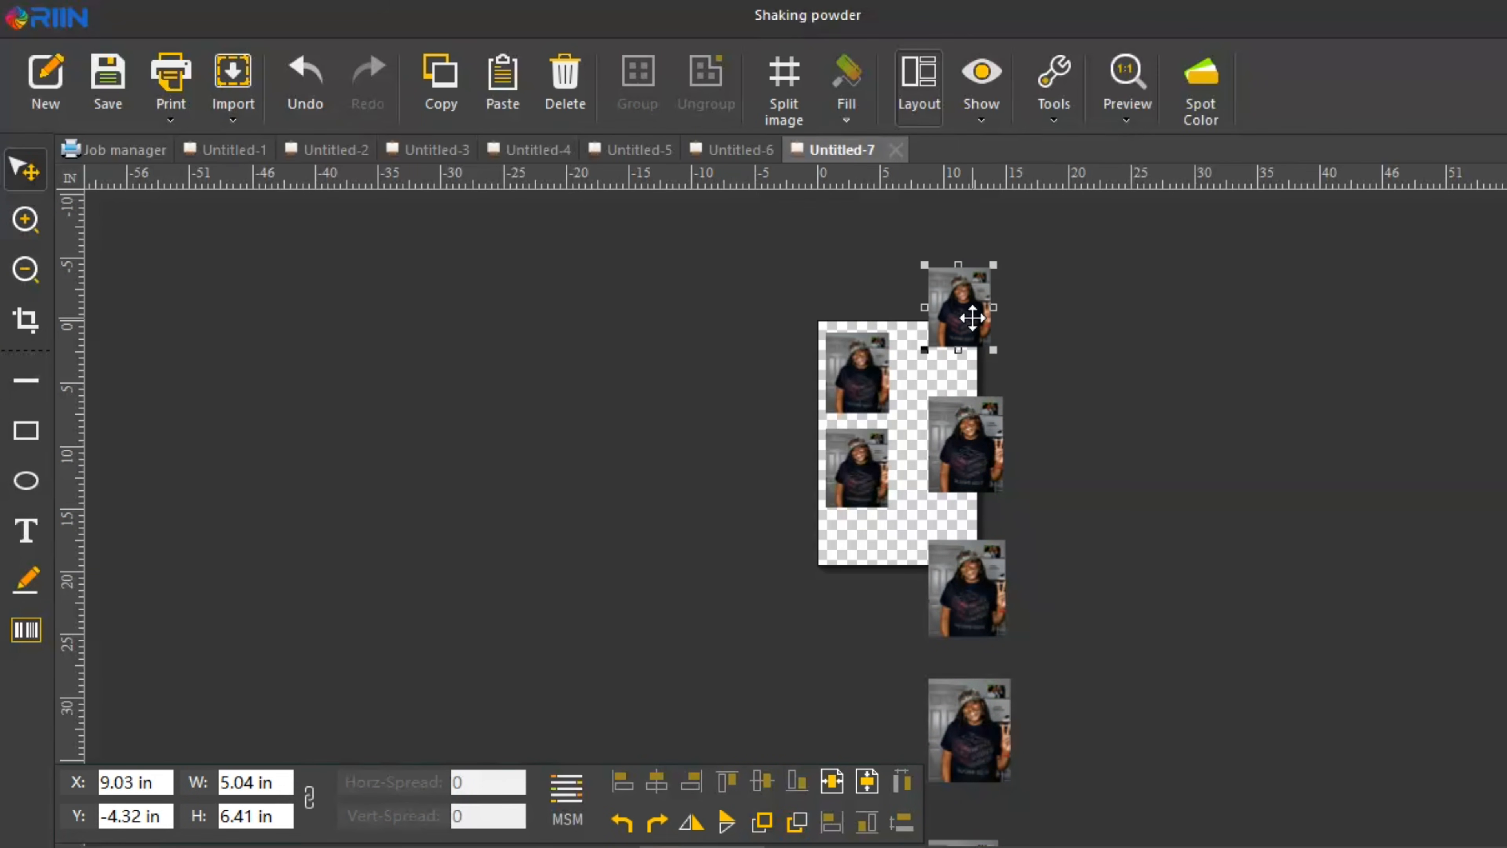
left_click_drag(966, 316, 944, 340)
left_click(970, 438)
left_click_drag(1009, 392, 942, 443)
left_click(985, 564)
left_click_drag(1020, 539, 945, 517)
Step: Delete the two leftover photo copies below the canvas
left_click(981, 702)
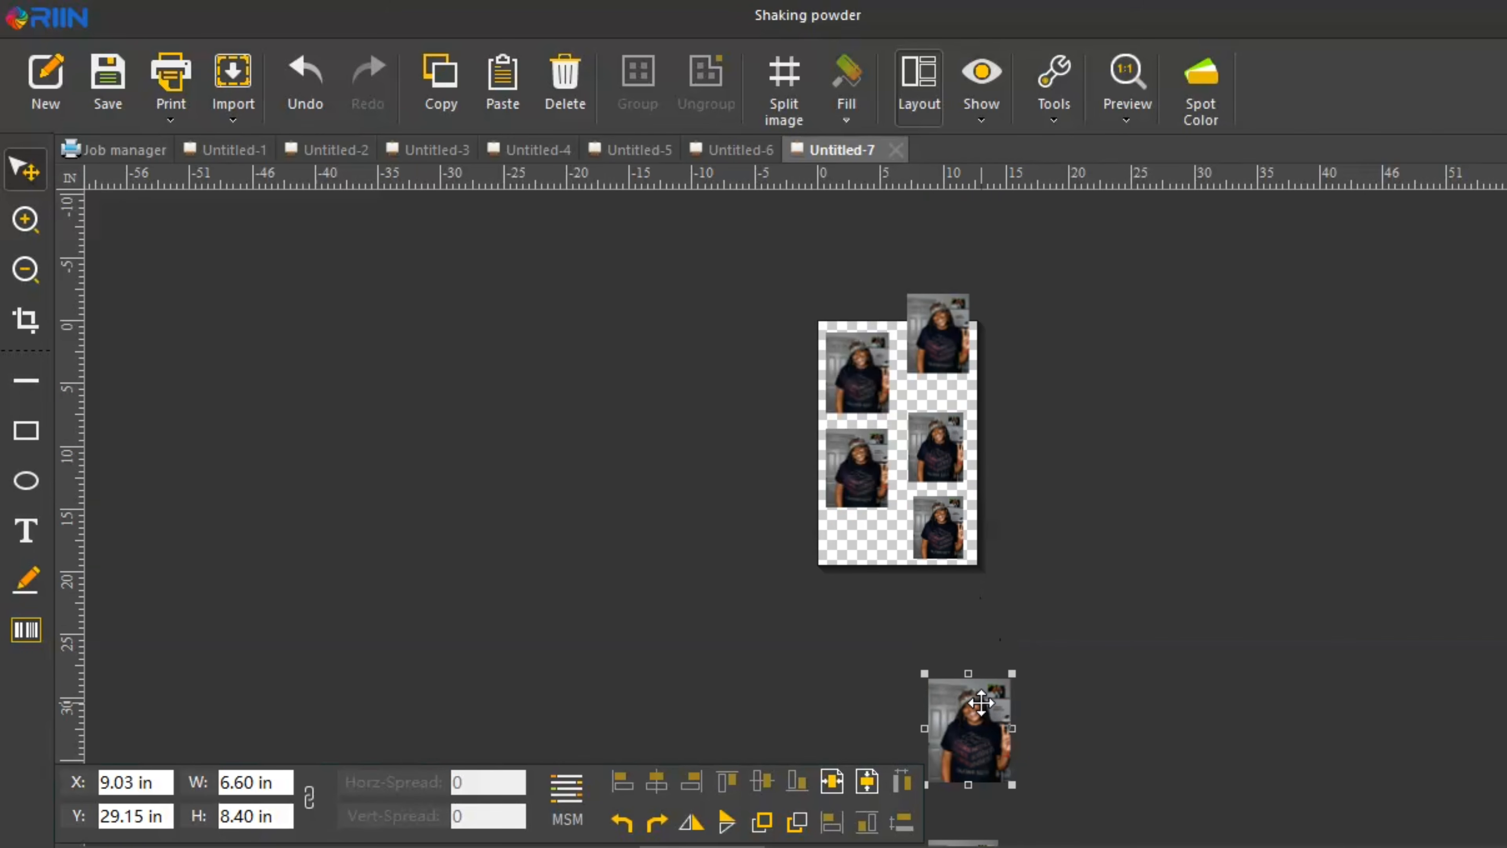
key("Delete")
scroll(1018, 560, "down", 1)
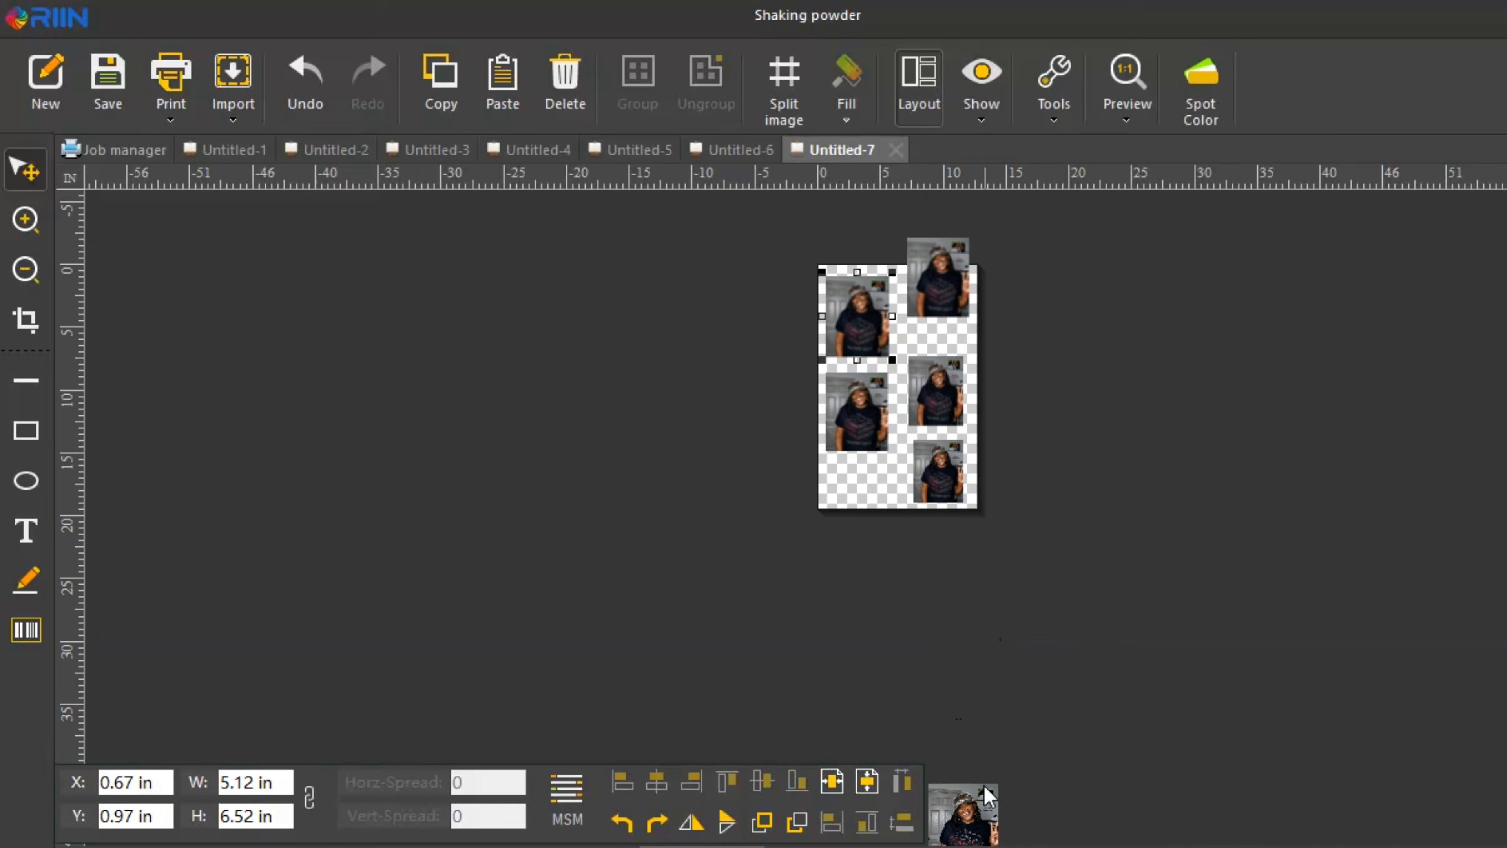
left_click(967, 821)
key("Delete")
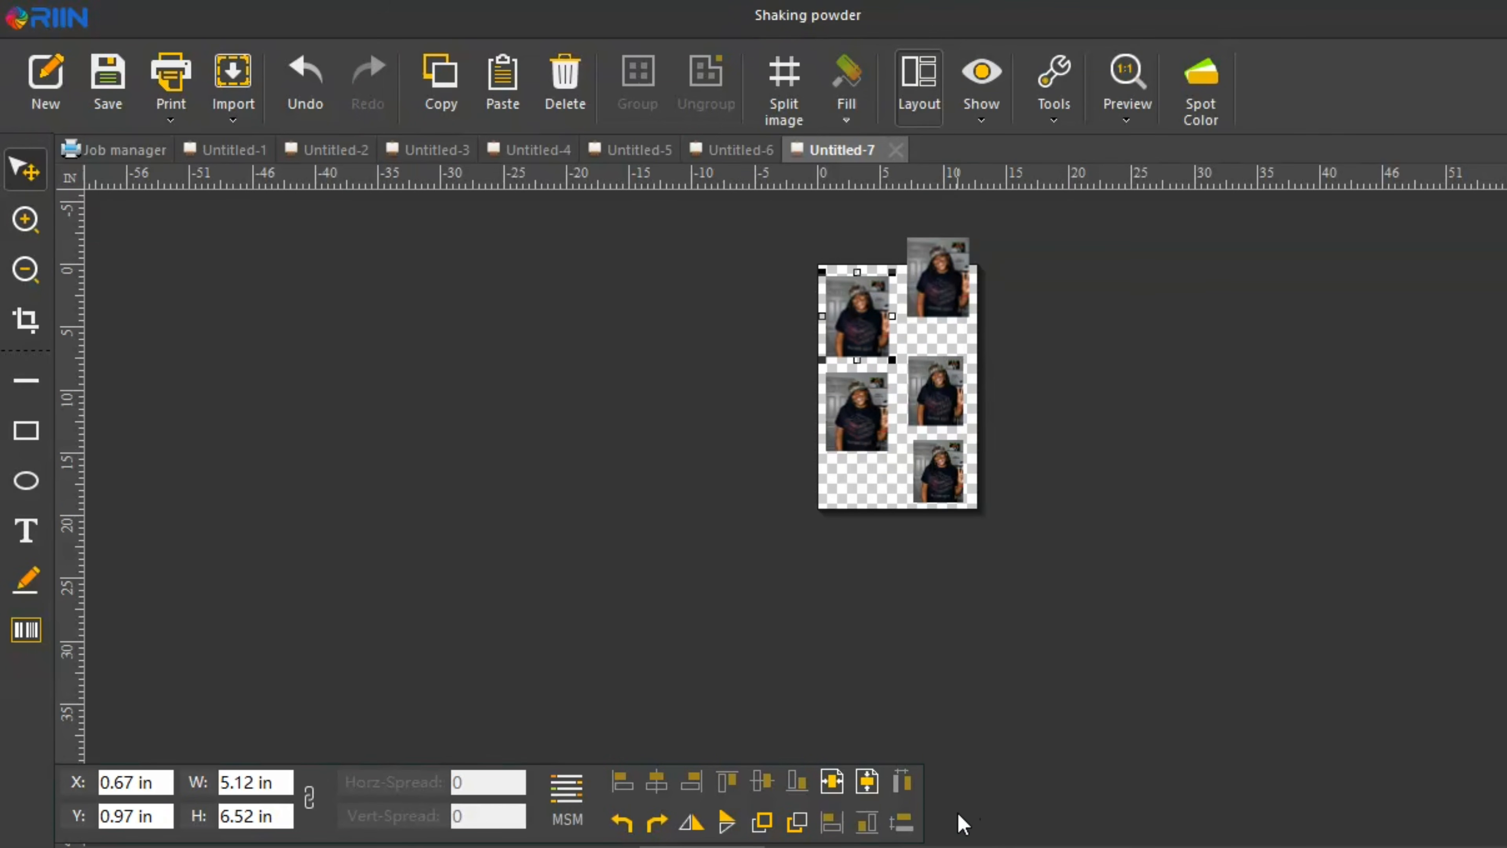
Step: Move the upper-right photo down onto the canvas at about X 6.77 in, Y 0.00 in
left_click(743, 462)
left_click_drag(937, 278, 931, 305)
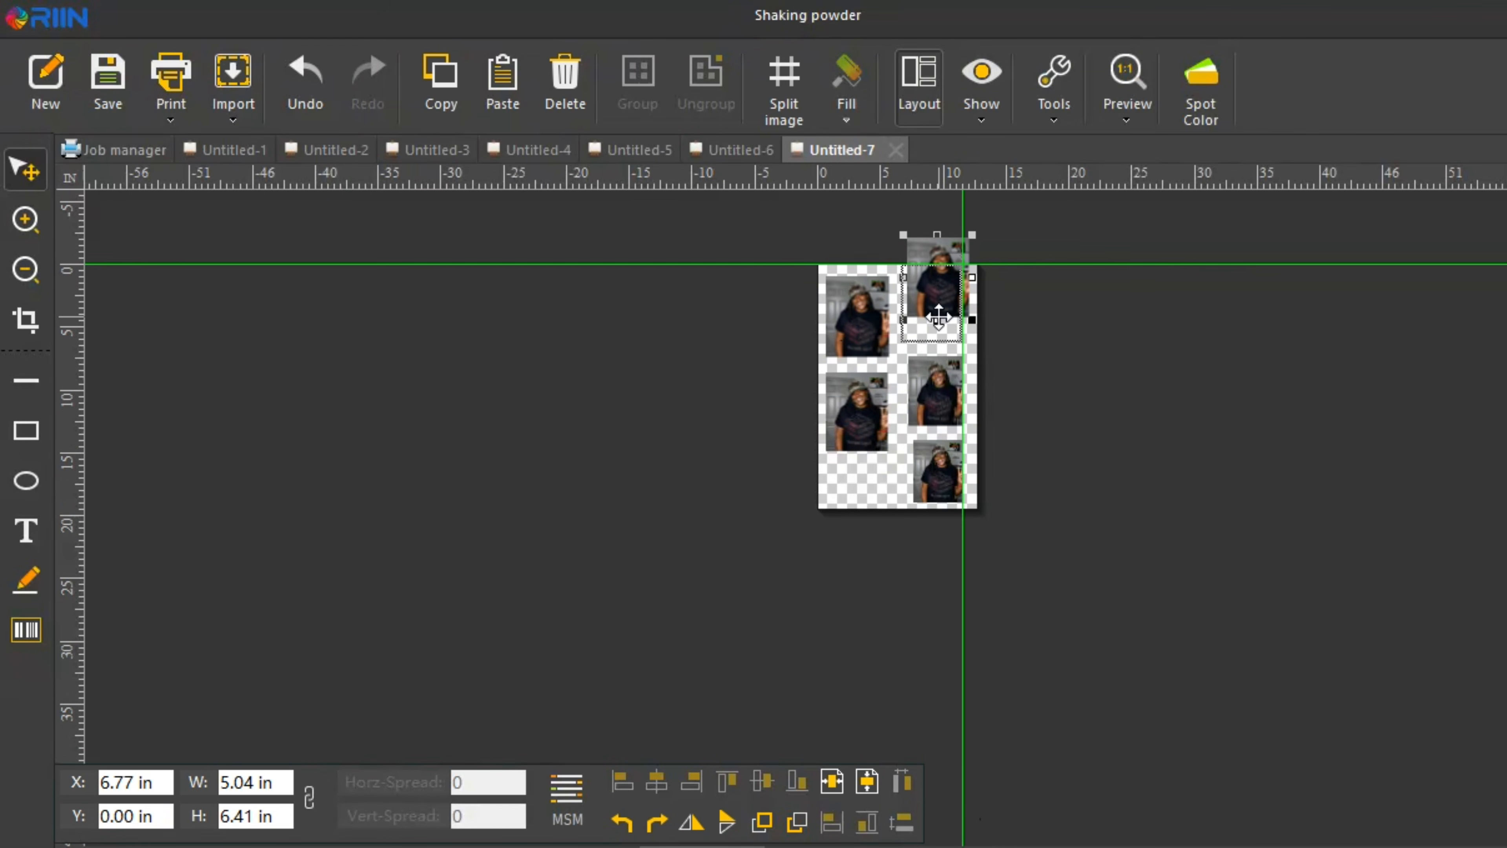
left_click(1104, 337)
Step: Align all photos left, right, top and to their vertical center, and rotate them 90° clockwise
key("ctrl+a")
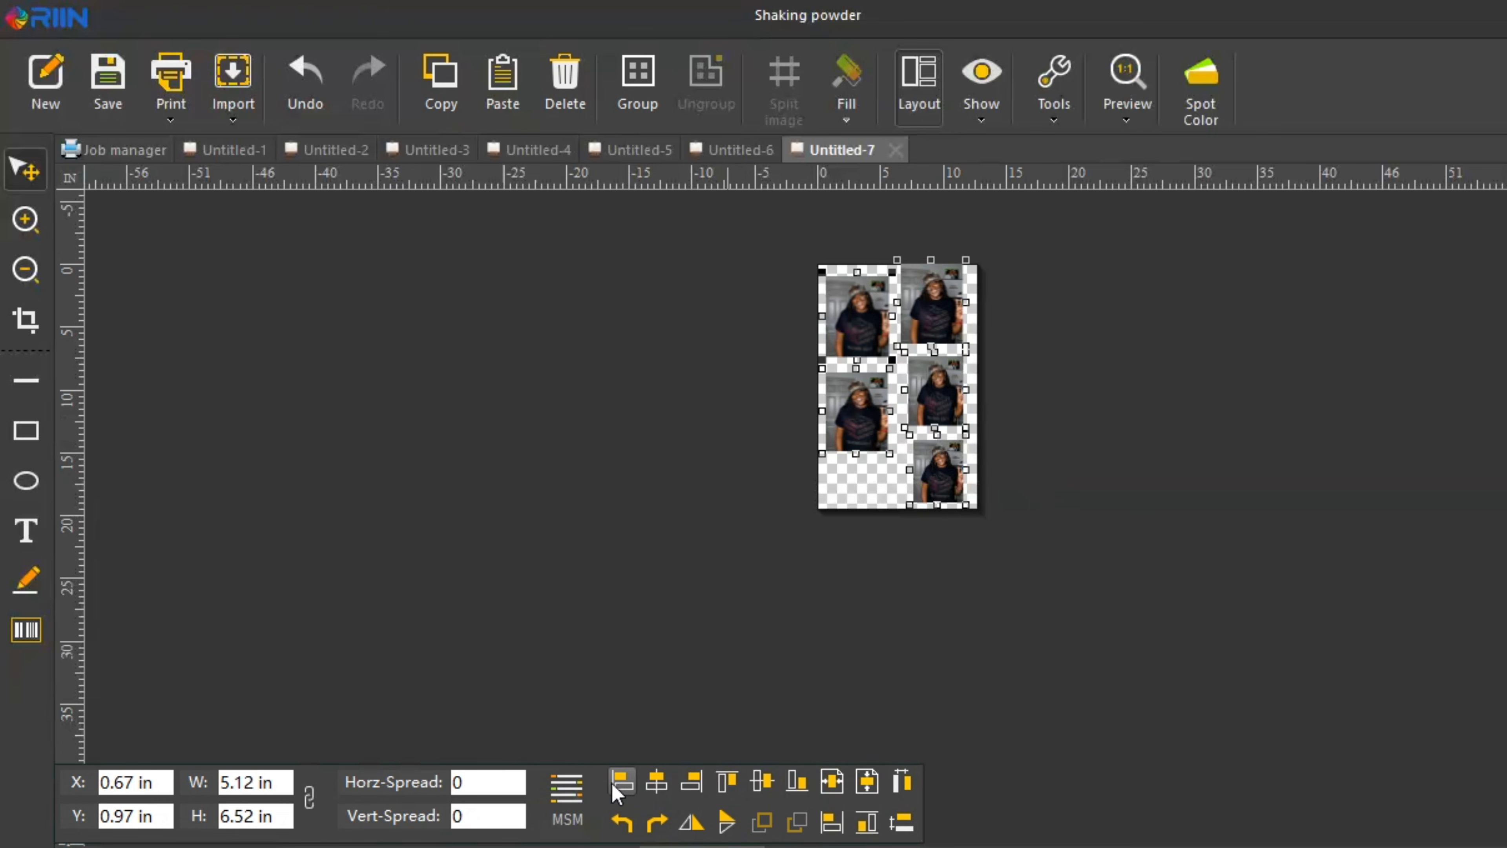
left_click(622, 784)
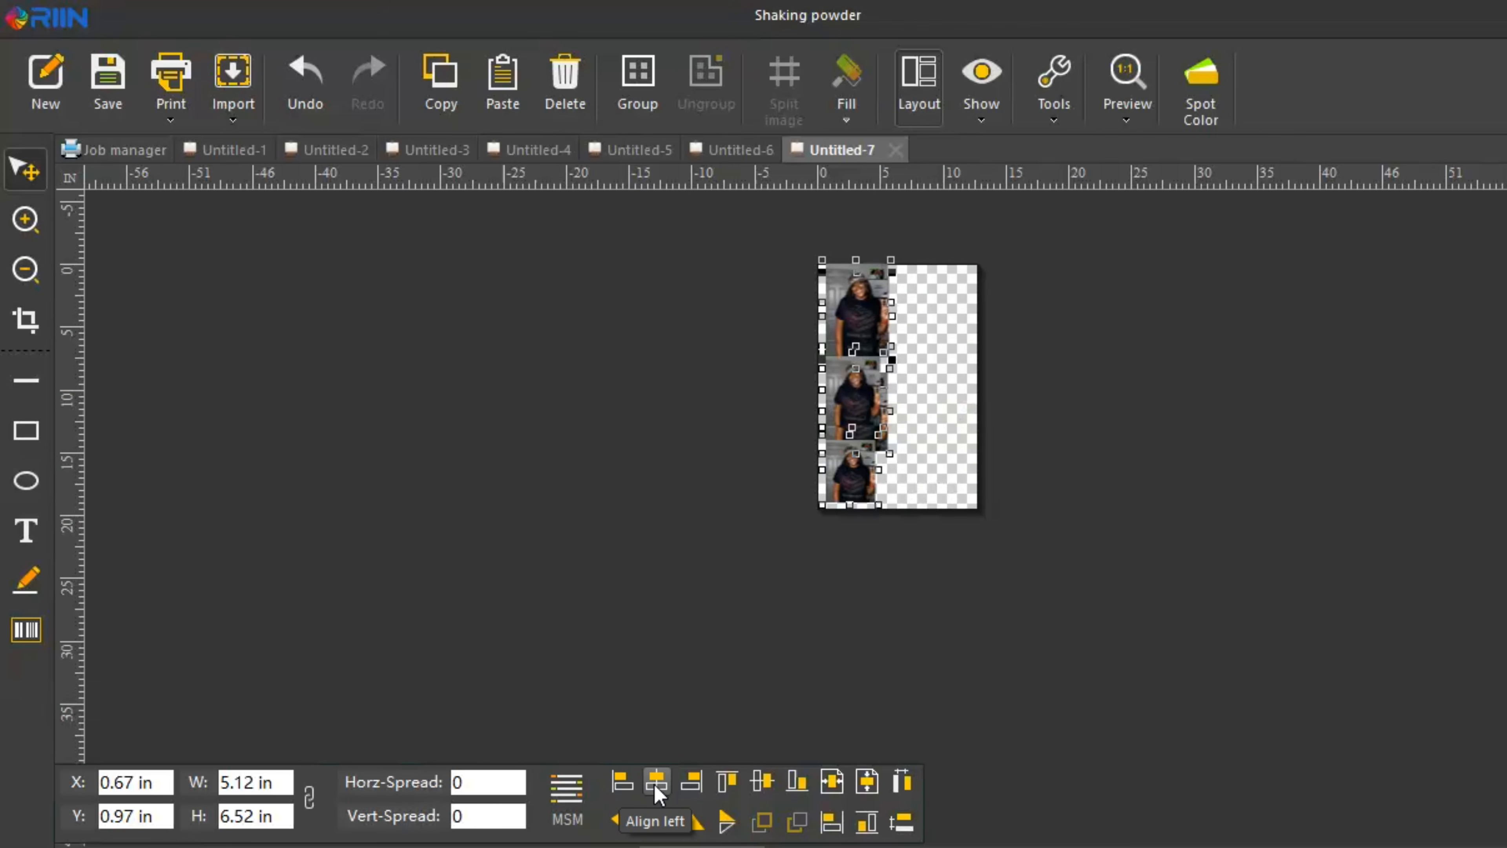
left_click(690, 783)
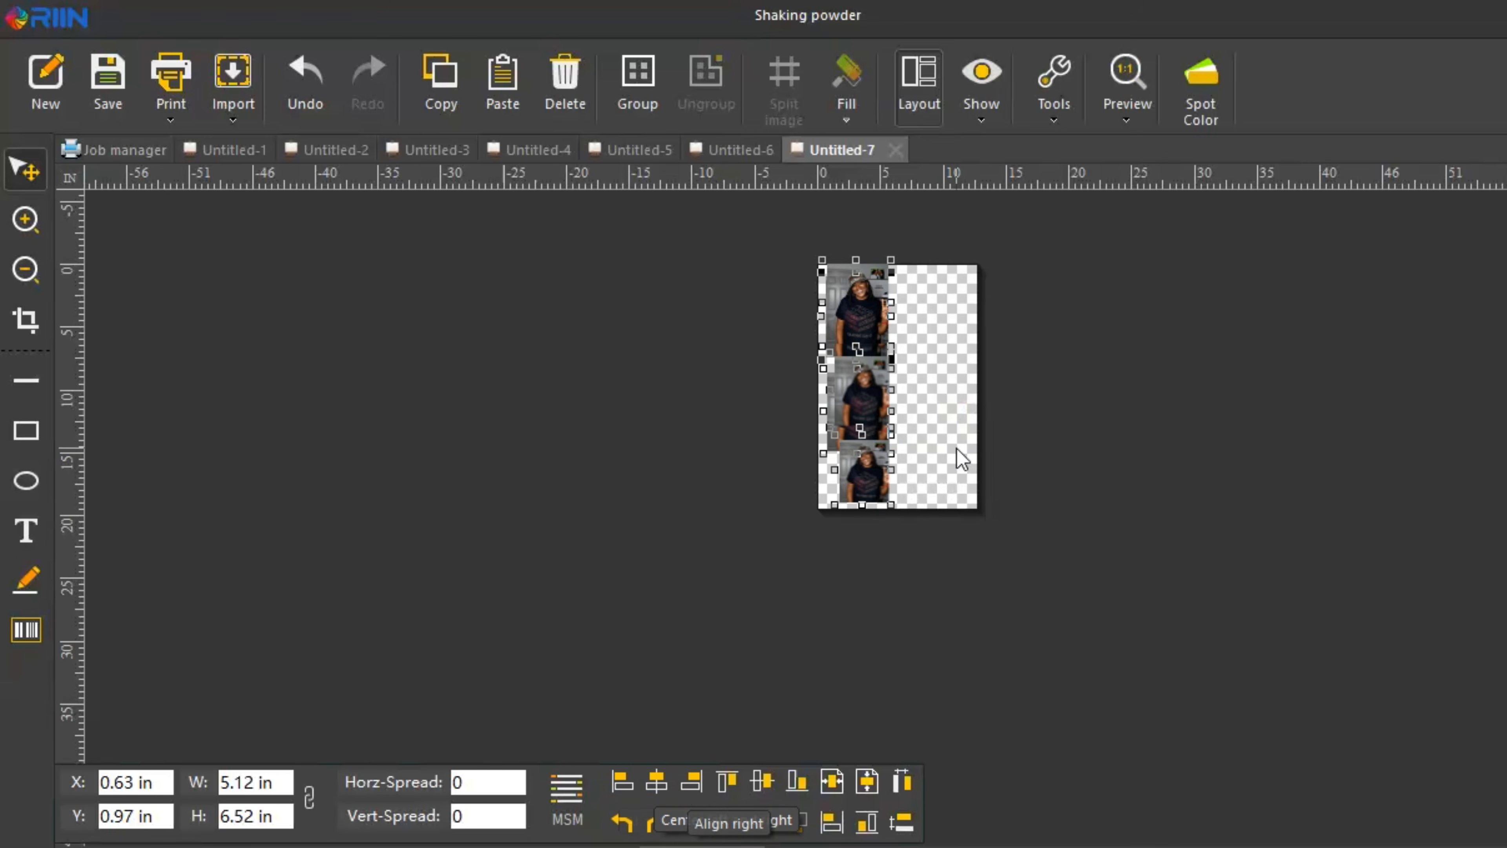
left_click(729, 783)
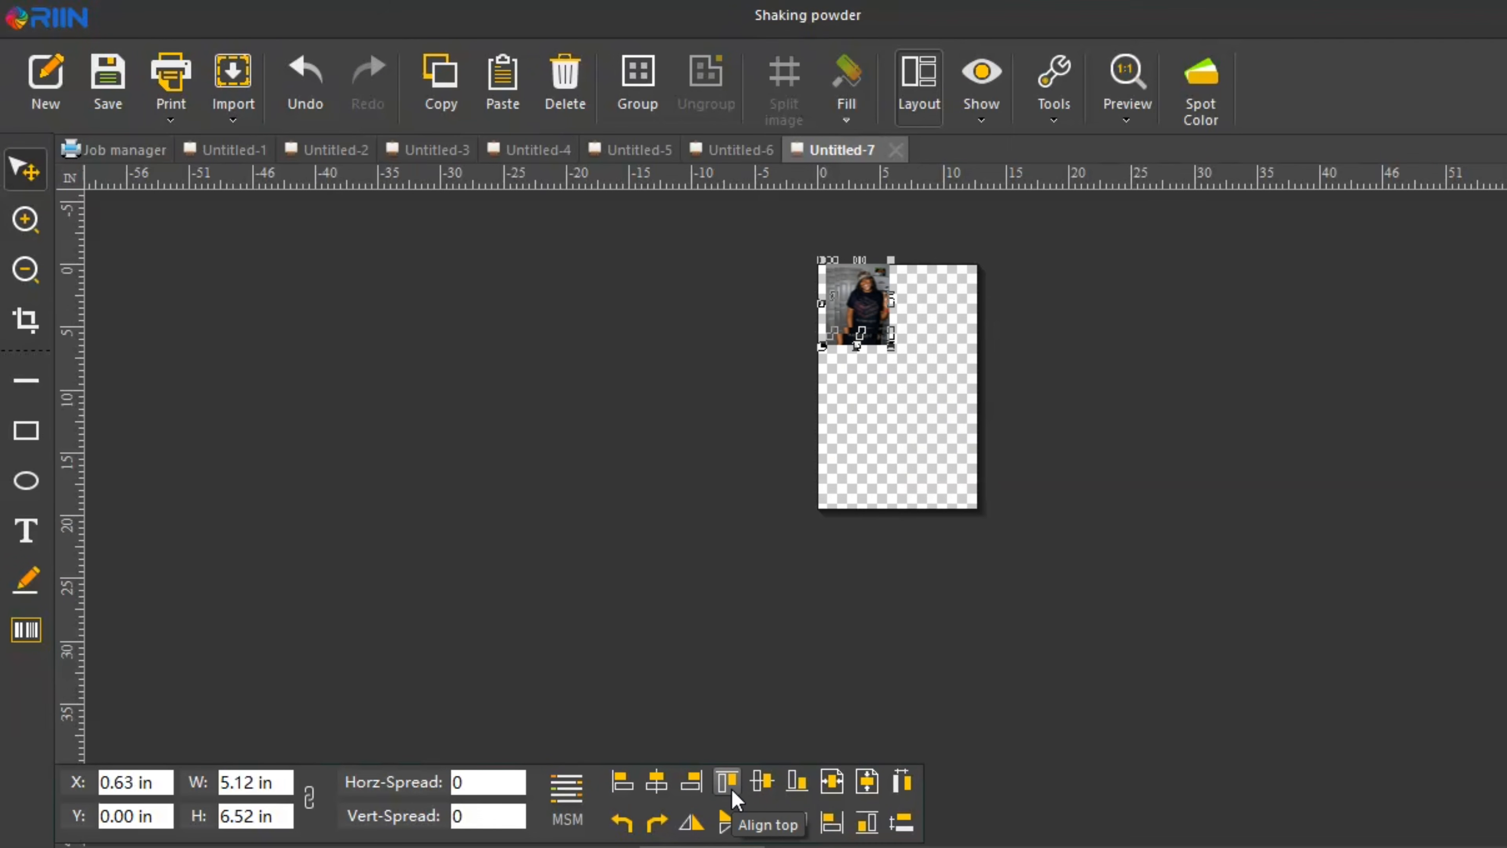
left_click(763, 782)
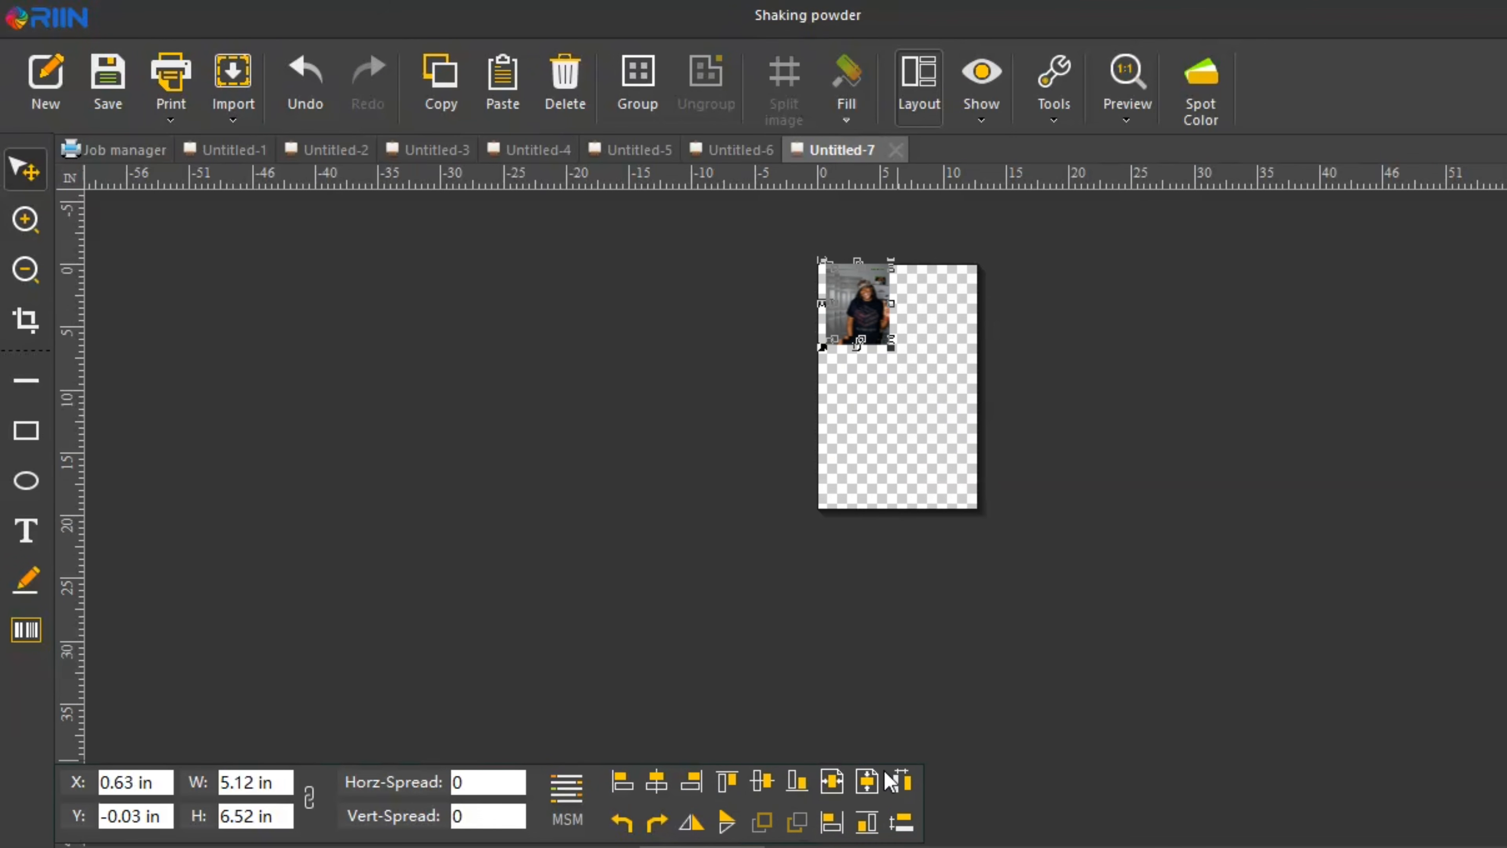
left_click(656, 823)
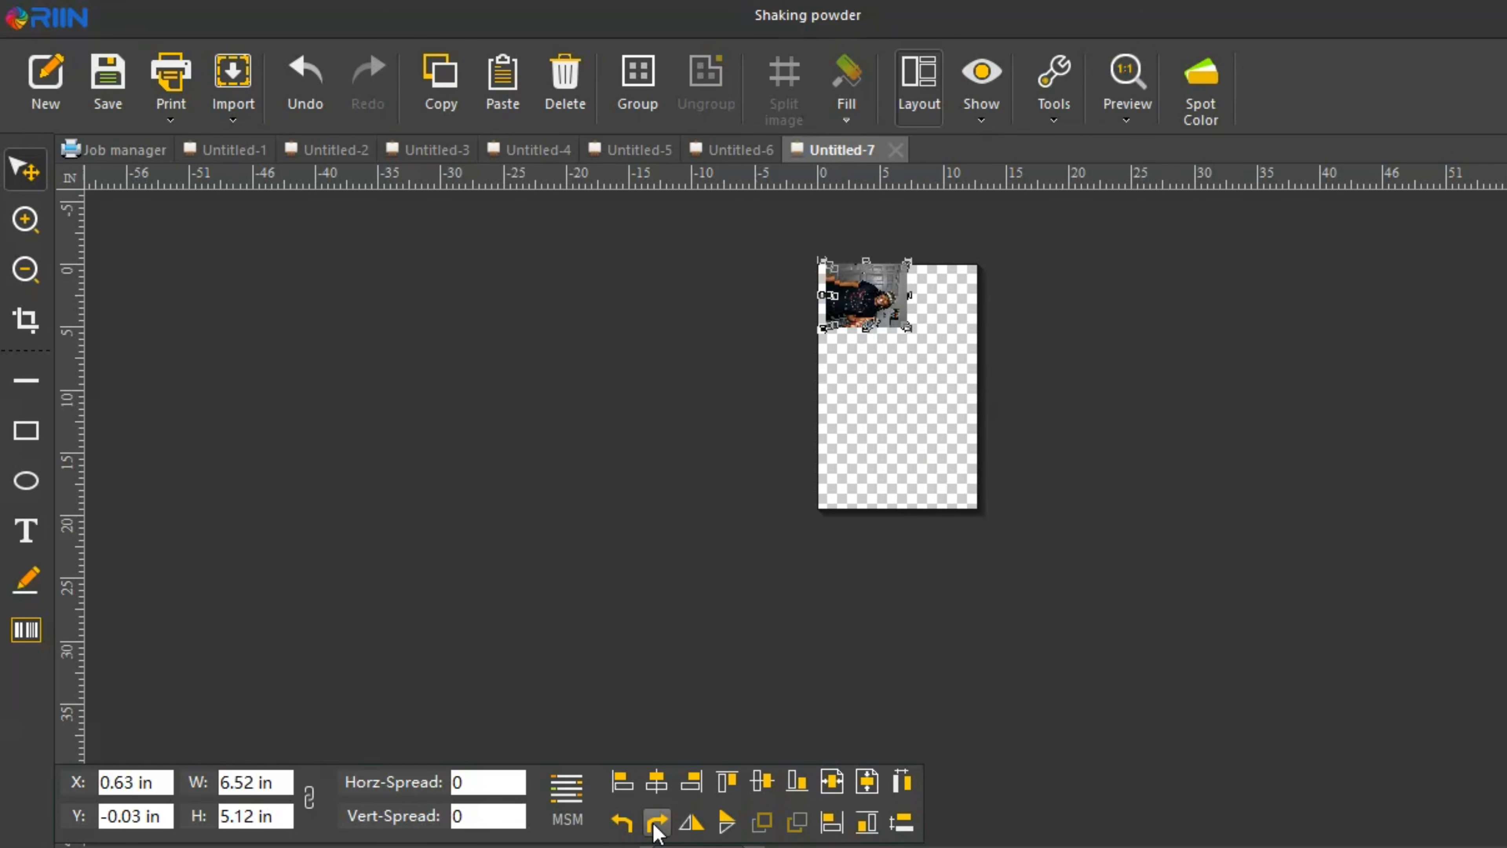
left_click(844, 827)
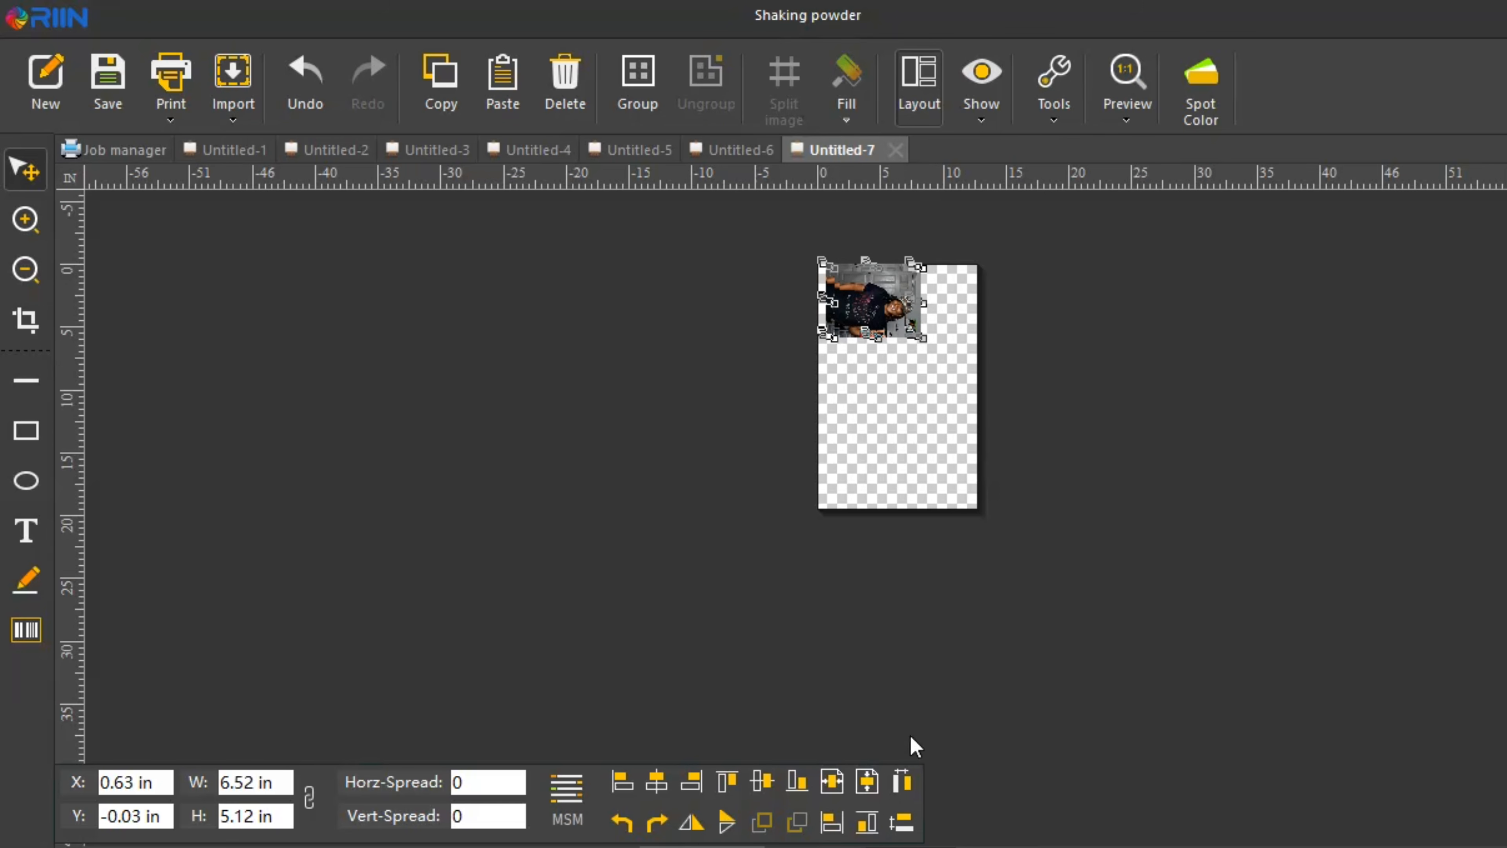
Step: Separate the stacked photos by moving them to different places on the canvas
left_click(925, 381)
left_click_drag(872, 299, 874, 384)
left_click_drag(888, 298, 968, 297)
left_click_drag(841, 307, 933, 457)
left_click(755, 341)
left_click(872, 311)
left_click(975, 486)
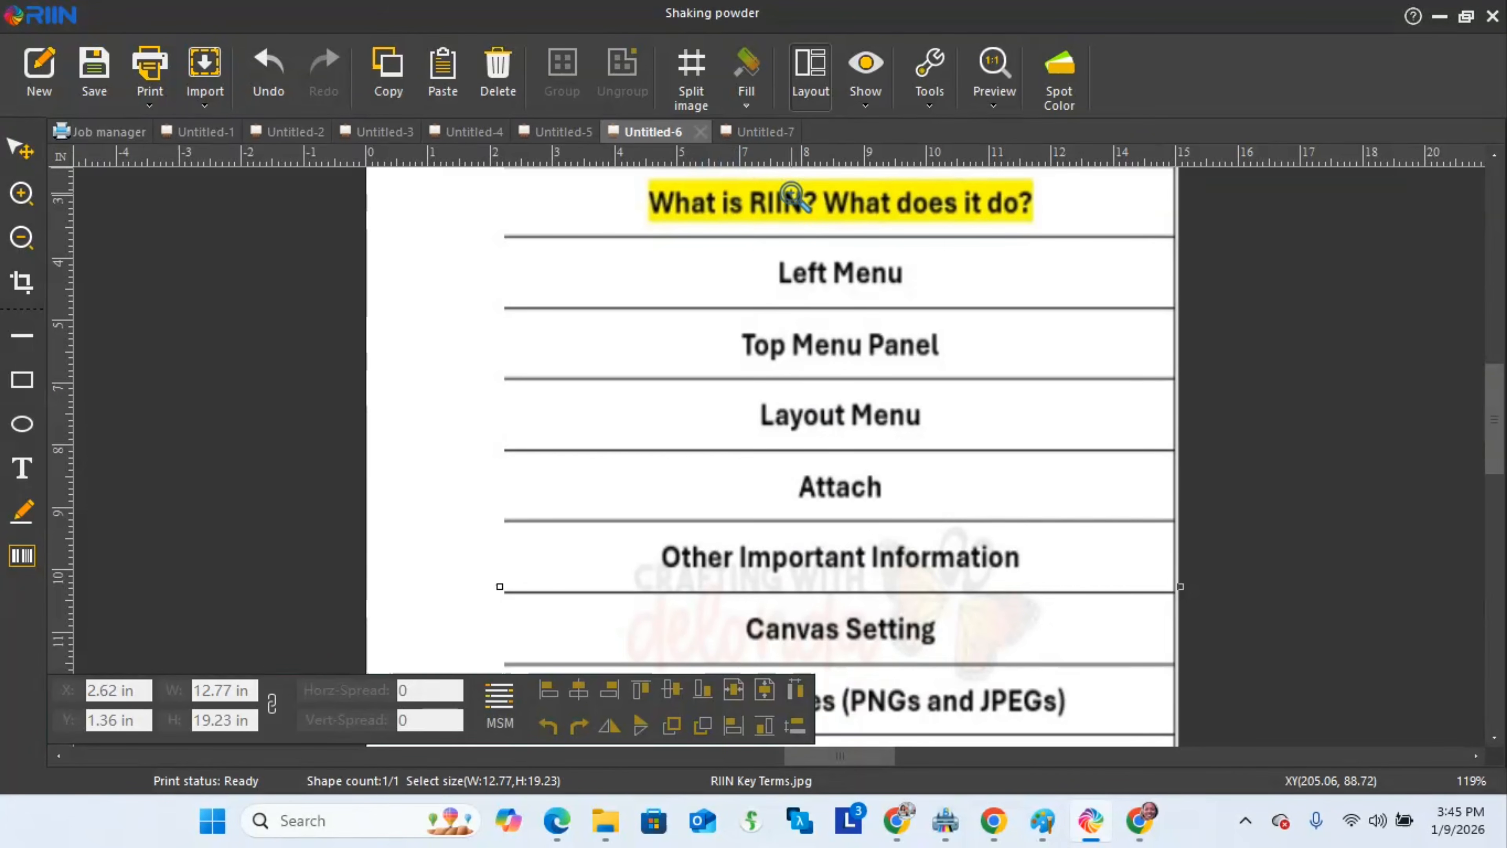
Step: Return to the Untitled-7 document and review the full list of functions and their shortcut keys
left_click(770, 135)
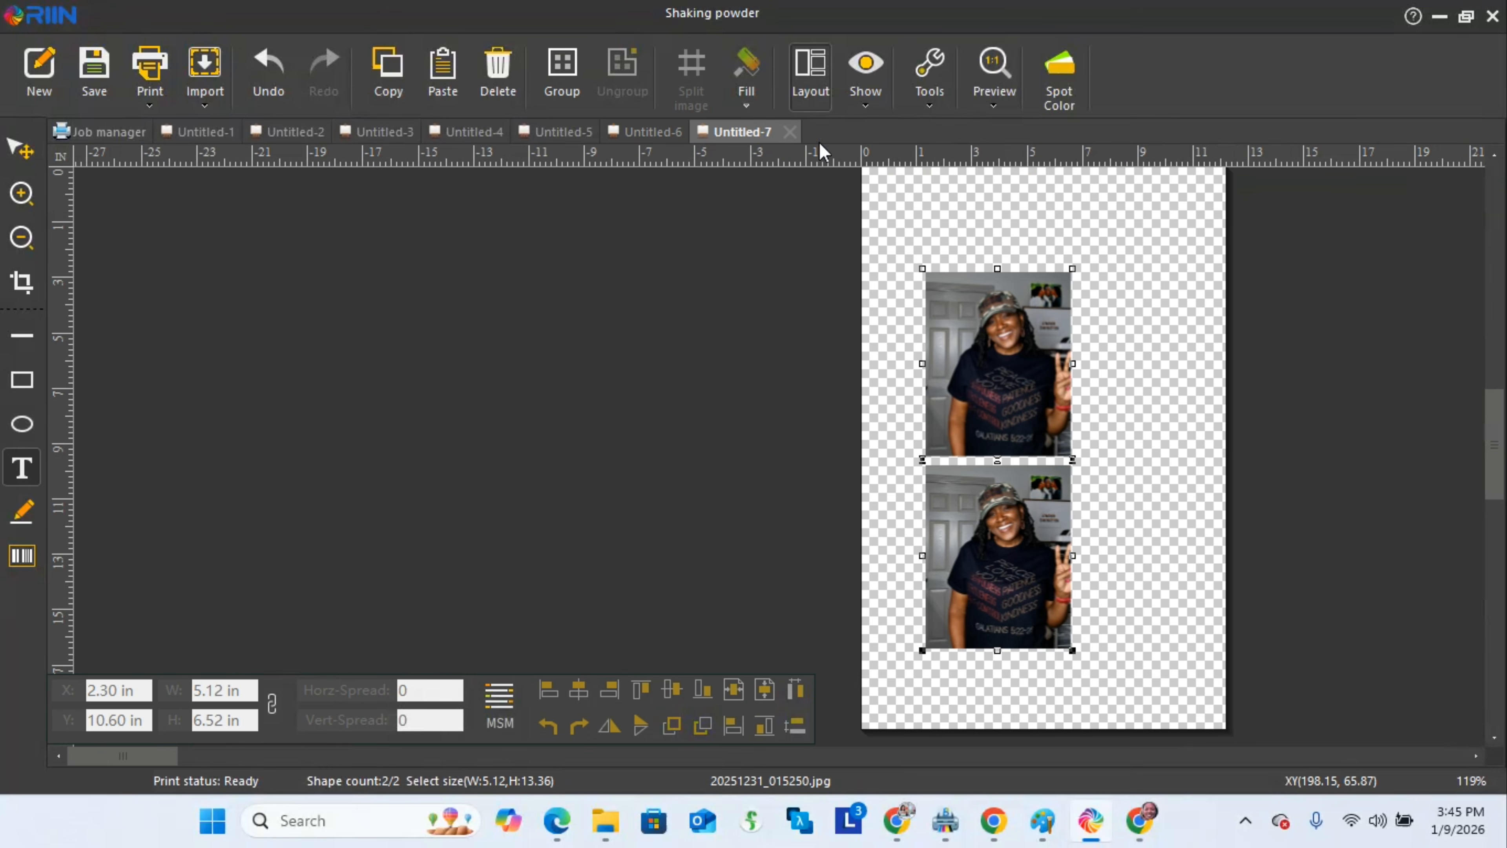
left_click(1412, 17)
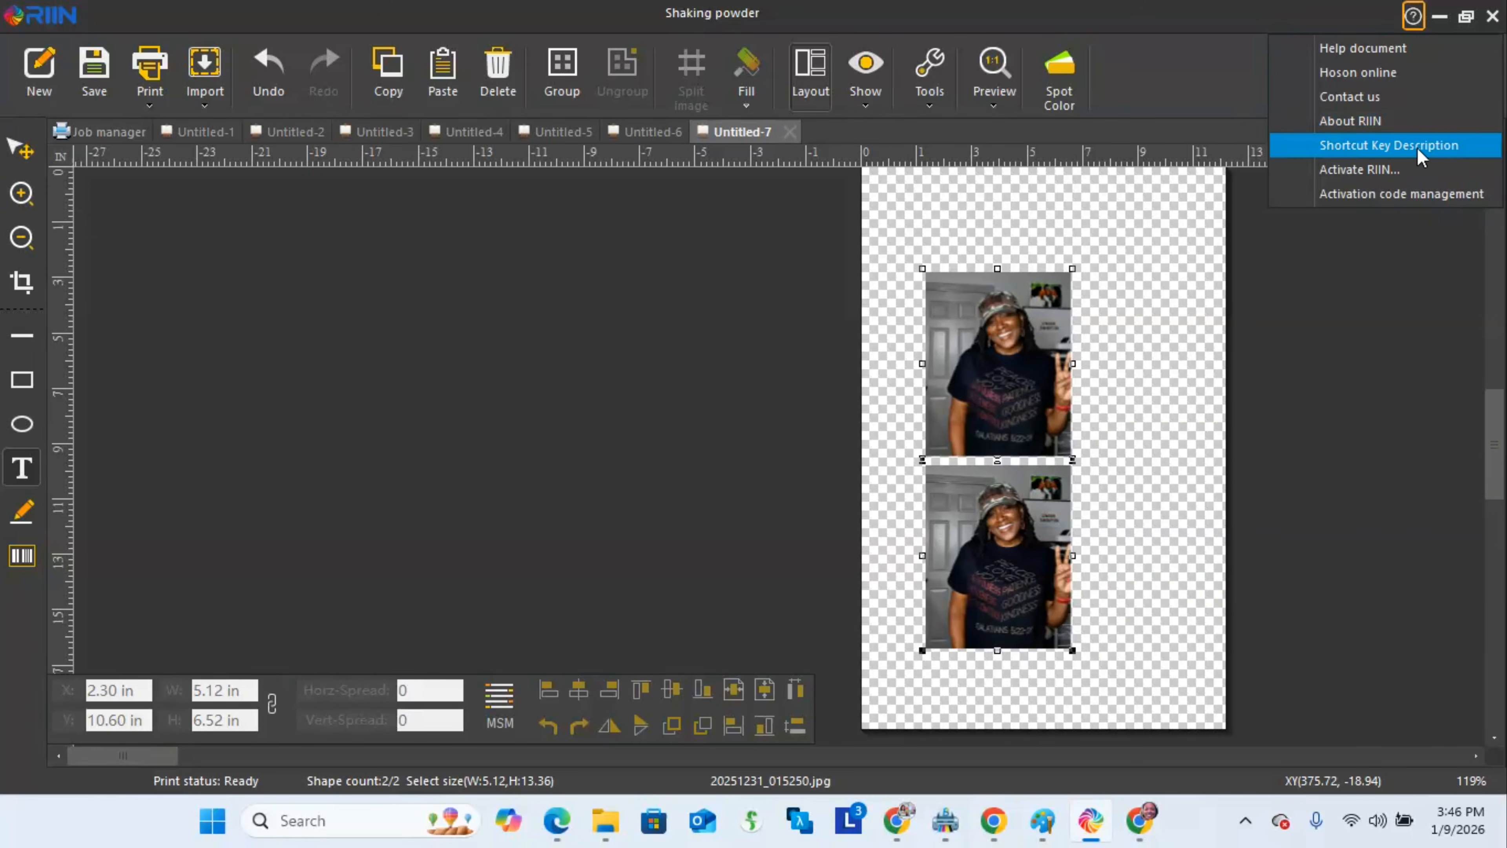
left_click(1380, 146)
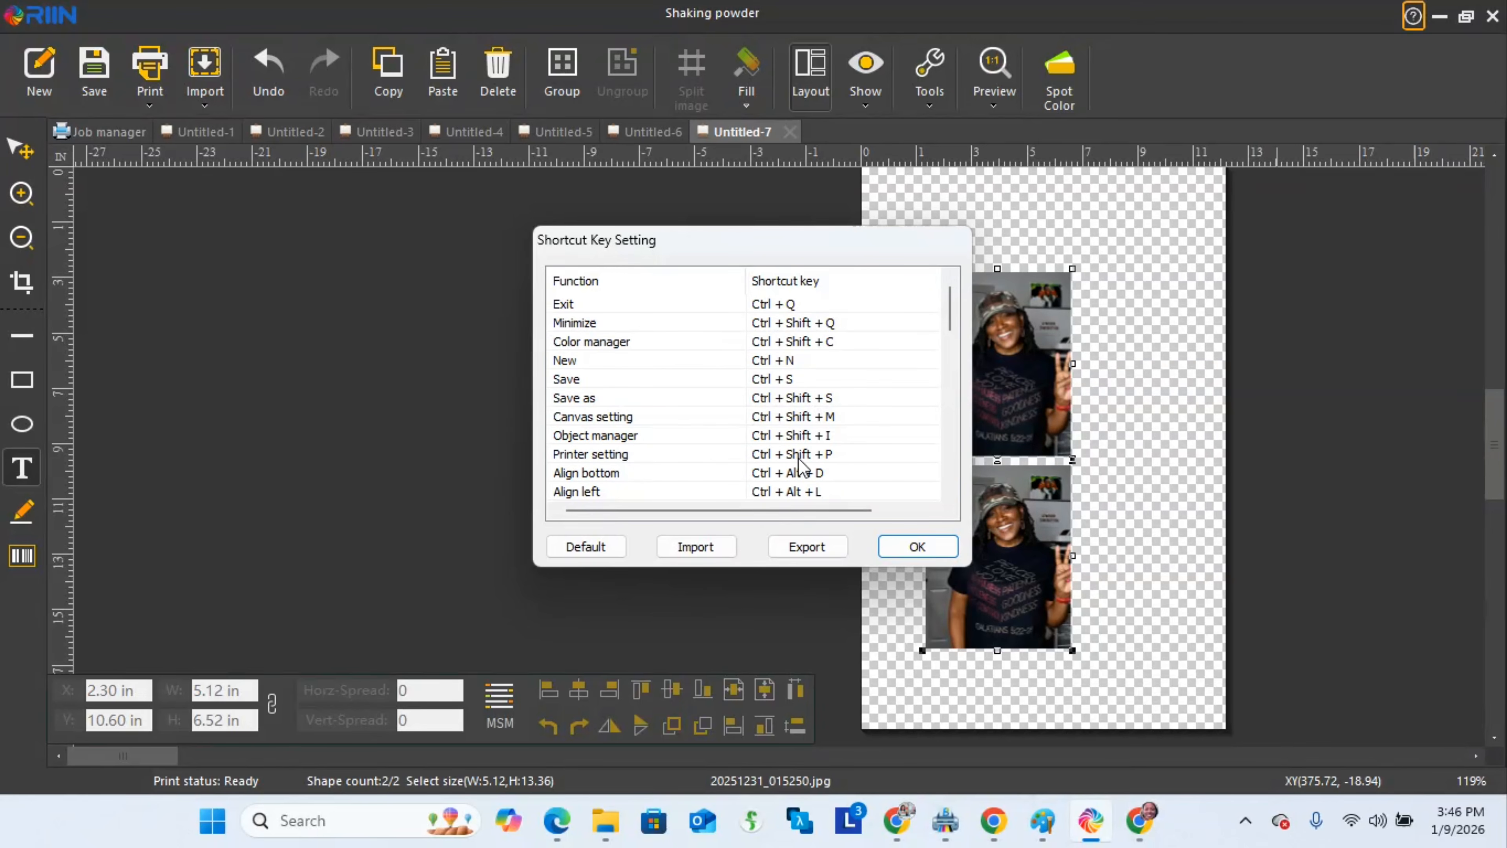
scroll(733, 452, "down", 12)
scroll(736, 452, "up", 6)
scroll(736, 451, "up", 2)
scroll(736, 453, "down", 8)
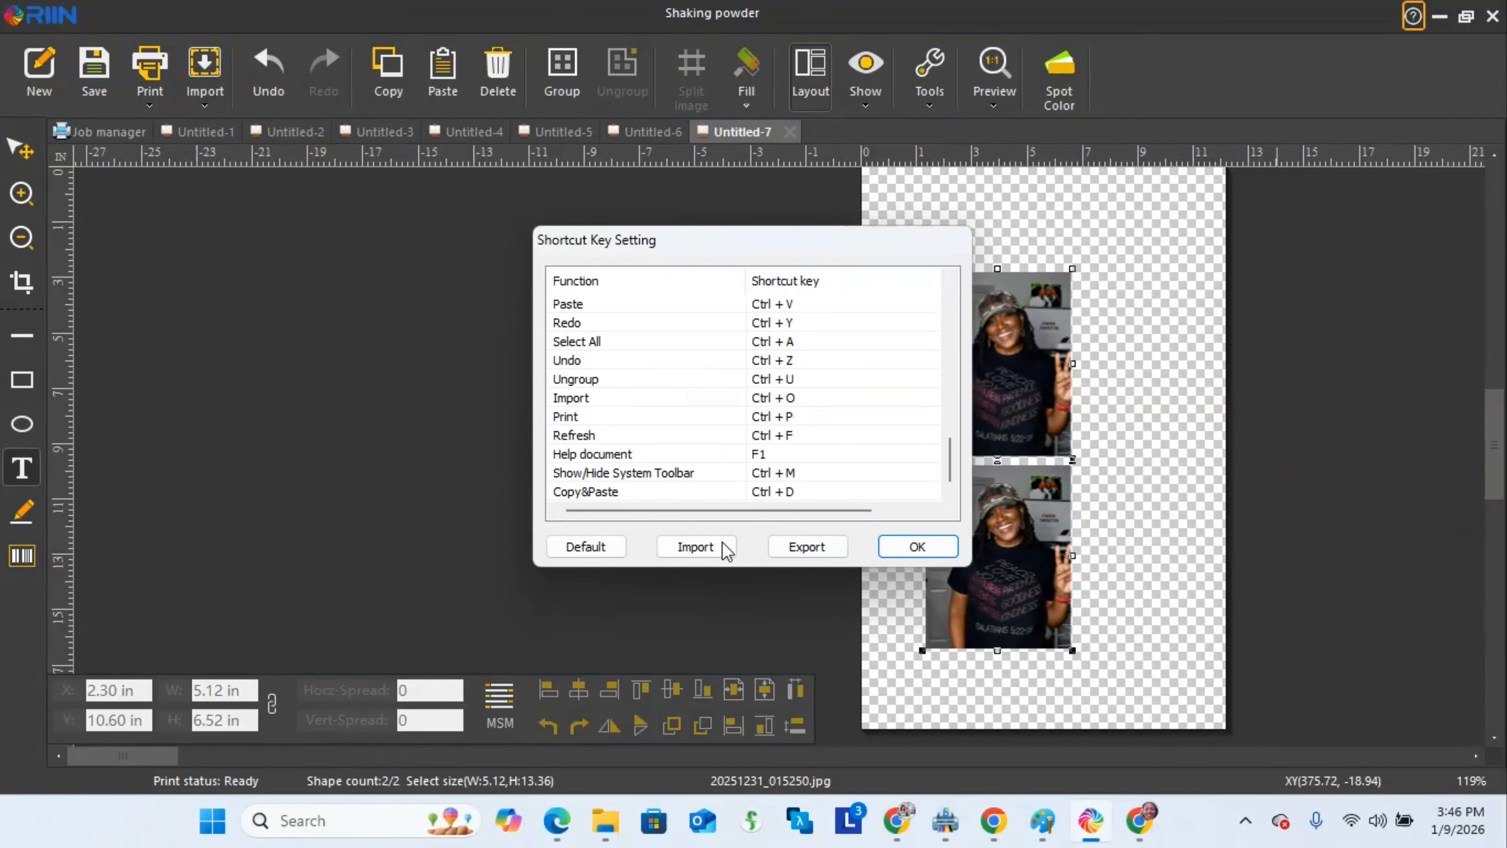
left_click(908, 547)
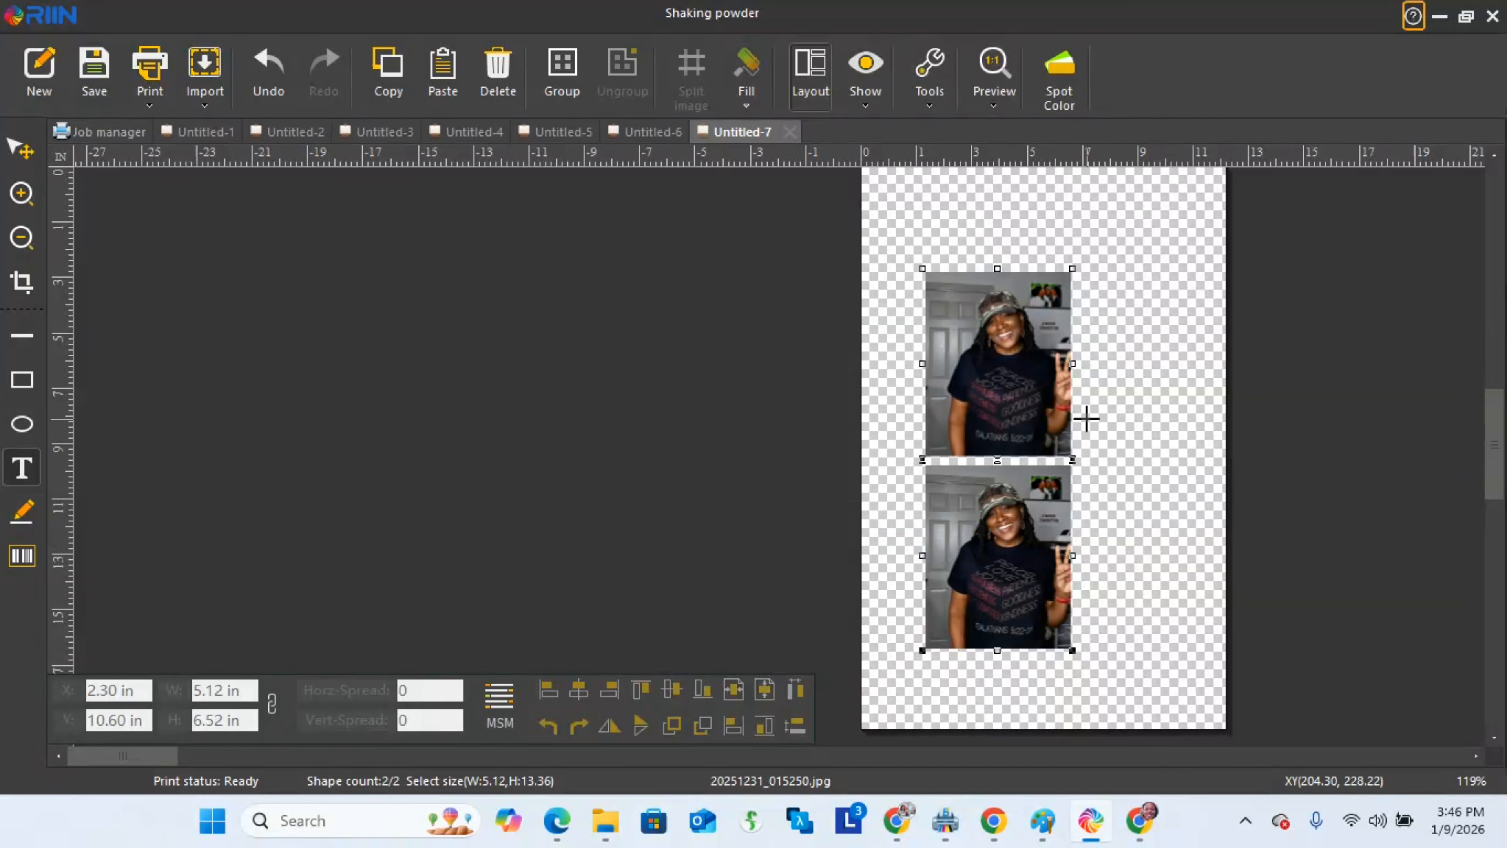
Step: Create a new blank canvas document
left_click(39, 69)
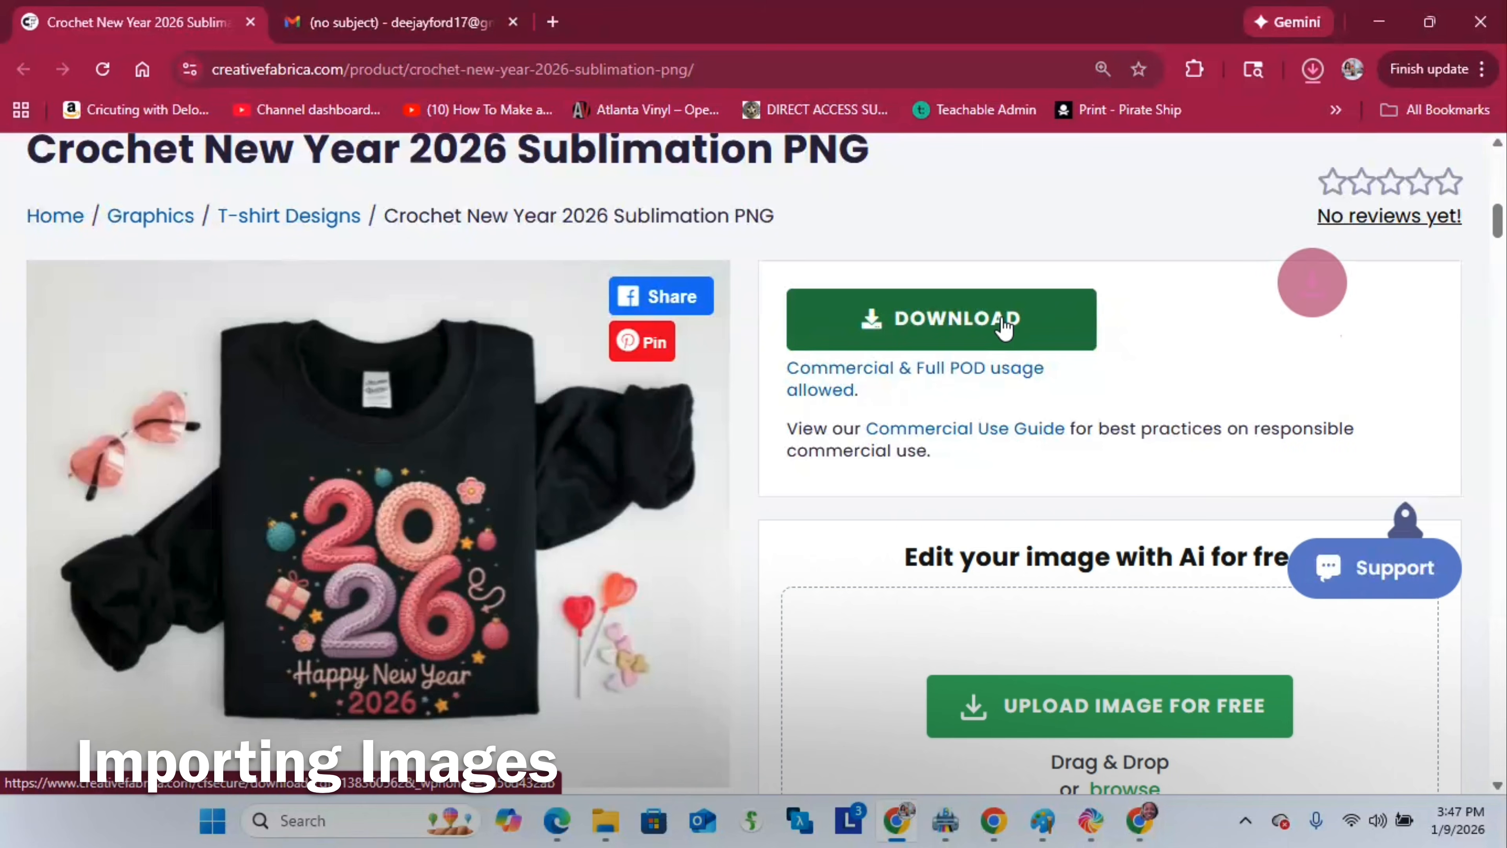
Step: Open the downloaded Crochet-New-year-2026-Sublimation-138360562.zip from the browser and extract all its contents
left_click(1312, 70)
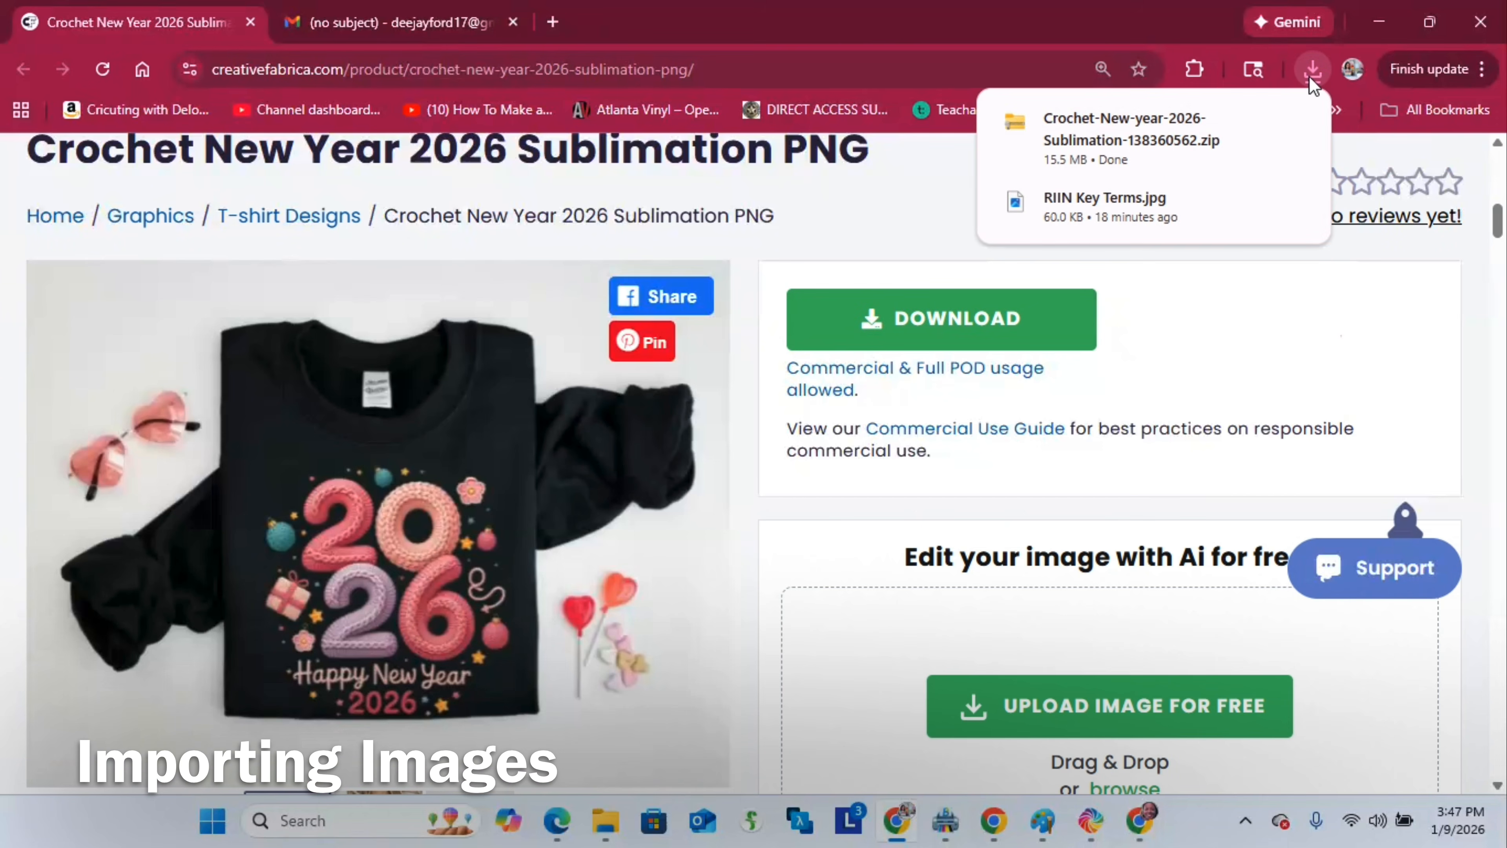
left_click(1091, 141)
left_click(824, 430)
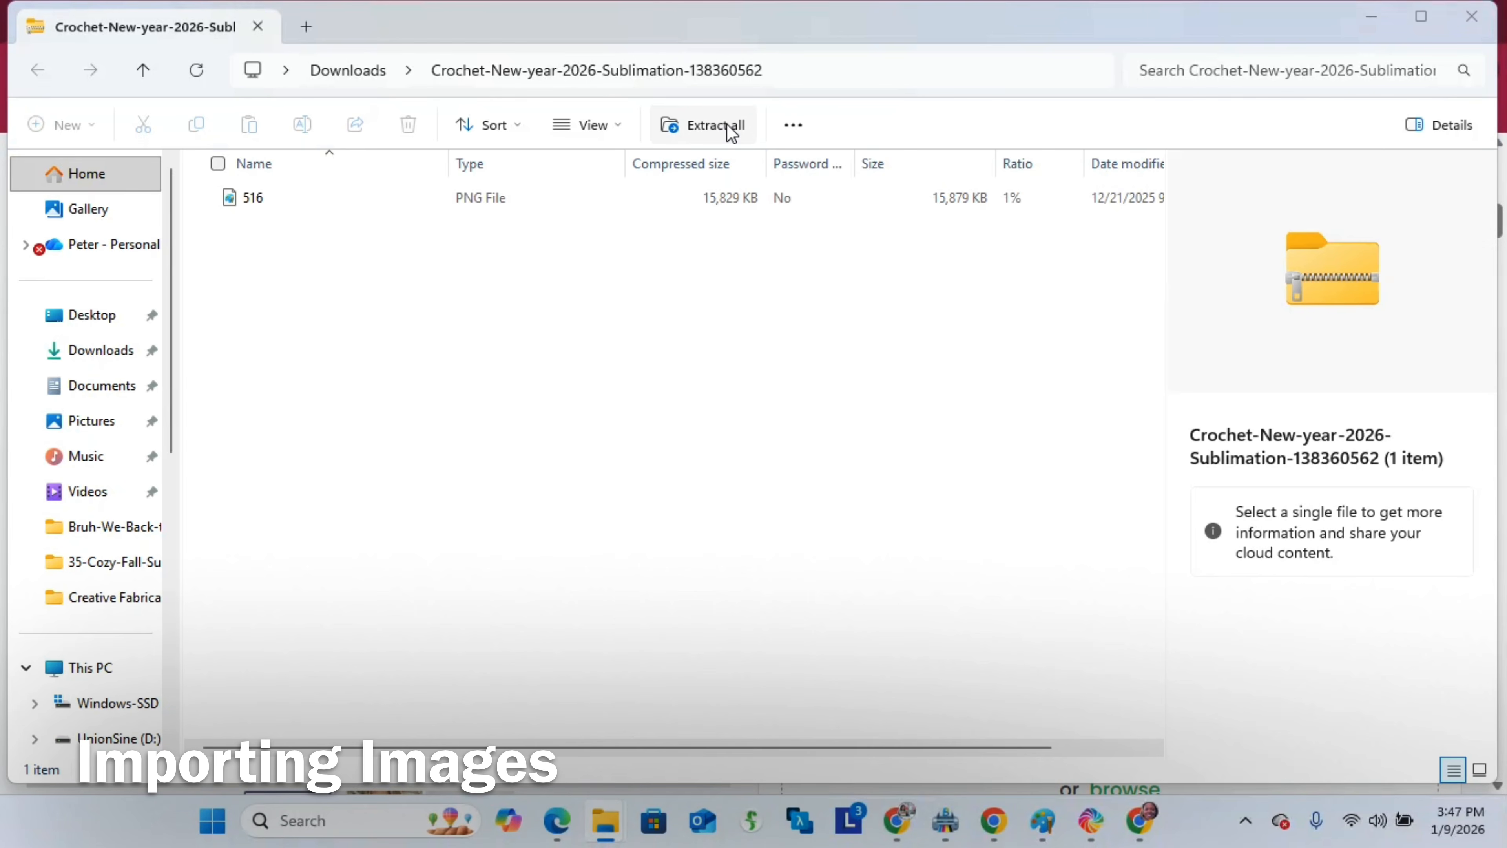
left_click(730, 128)
left_click(952, 621)
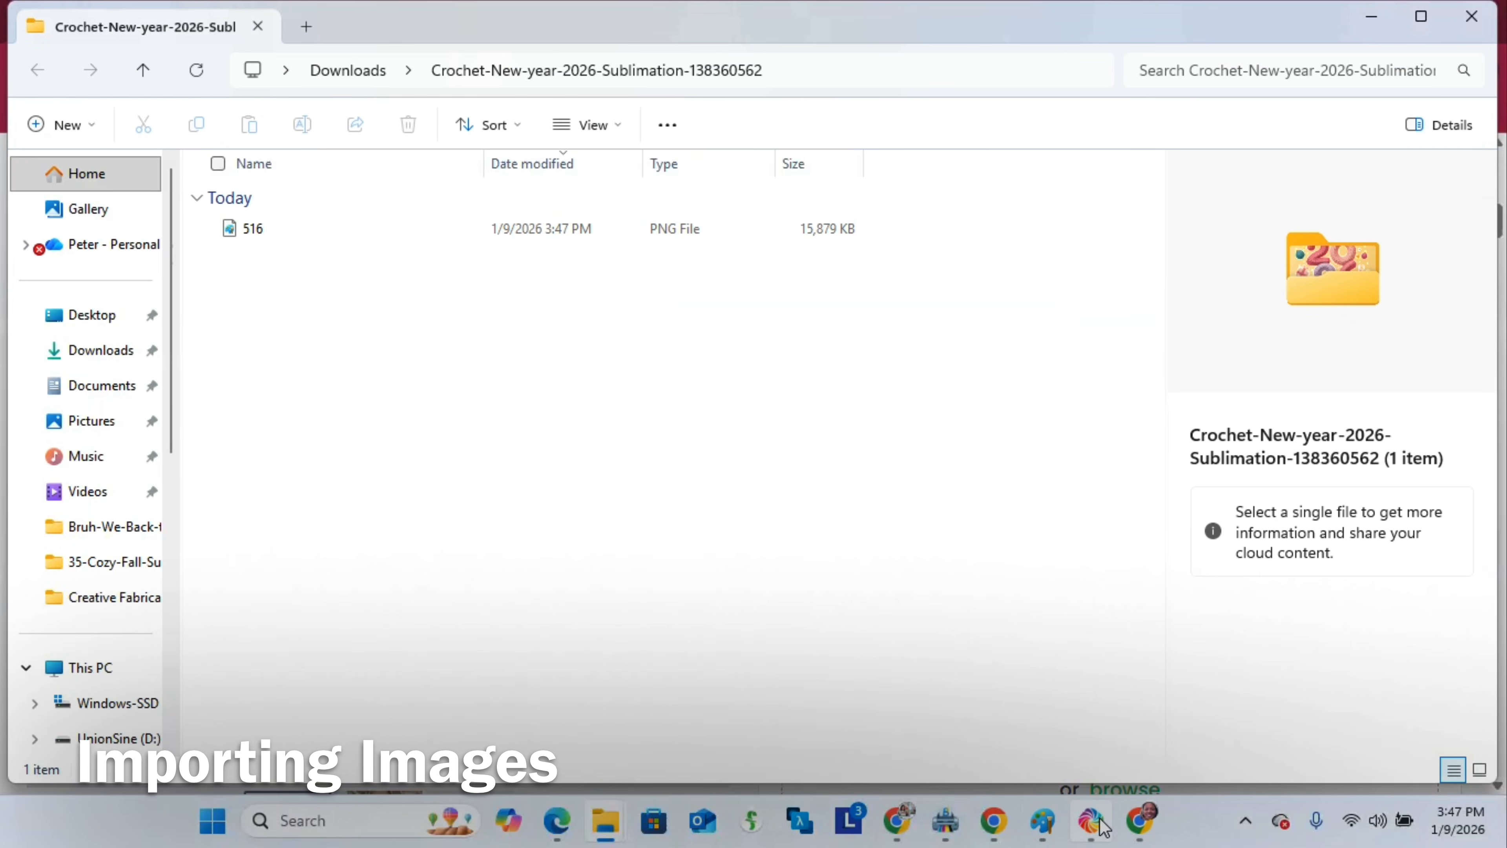
Step: Switch to RIIN and import the 516 PNG from the extracted Crochet-New-year-2026-Sublimation folder in Downloads onto Untitled-8
left_click(1094, 832)
left_click(205, 104)
left_click(205, 66)
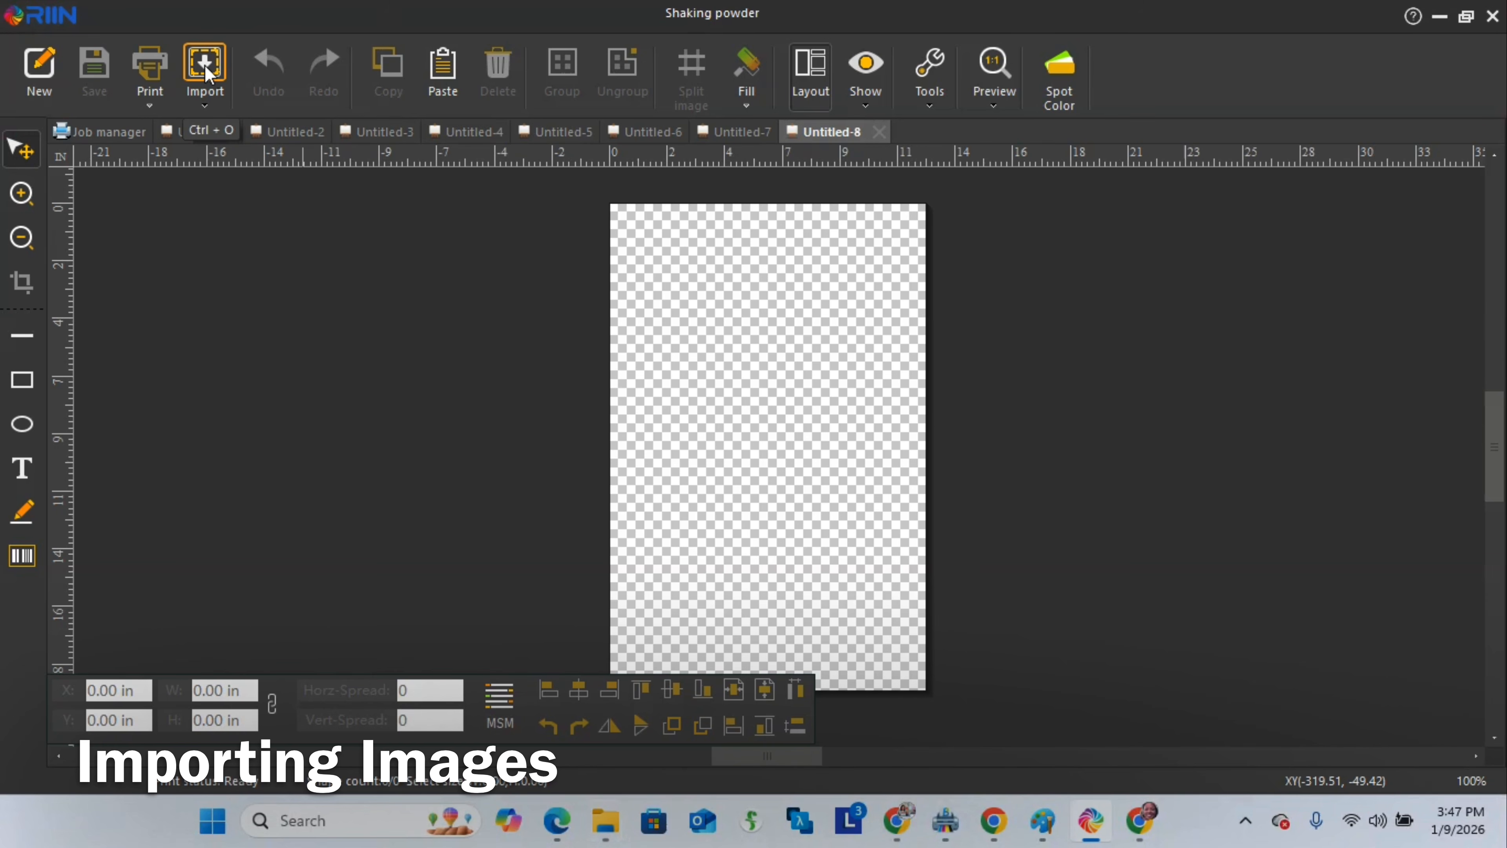
left_click(201, 64)
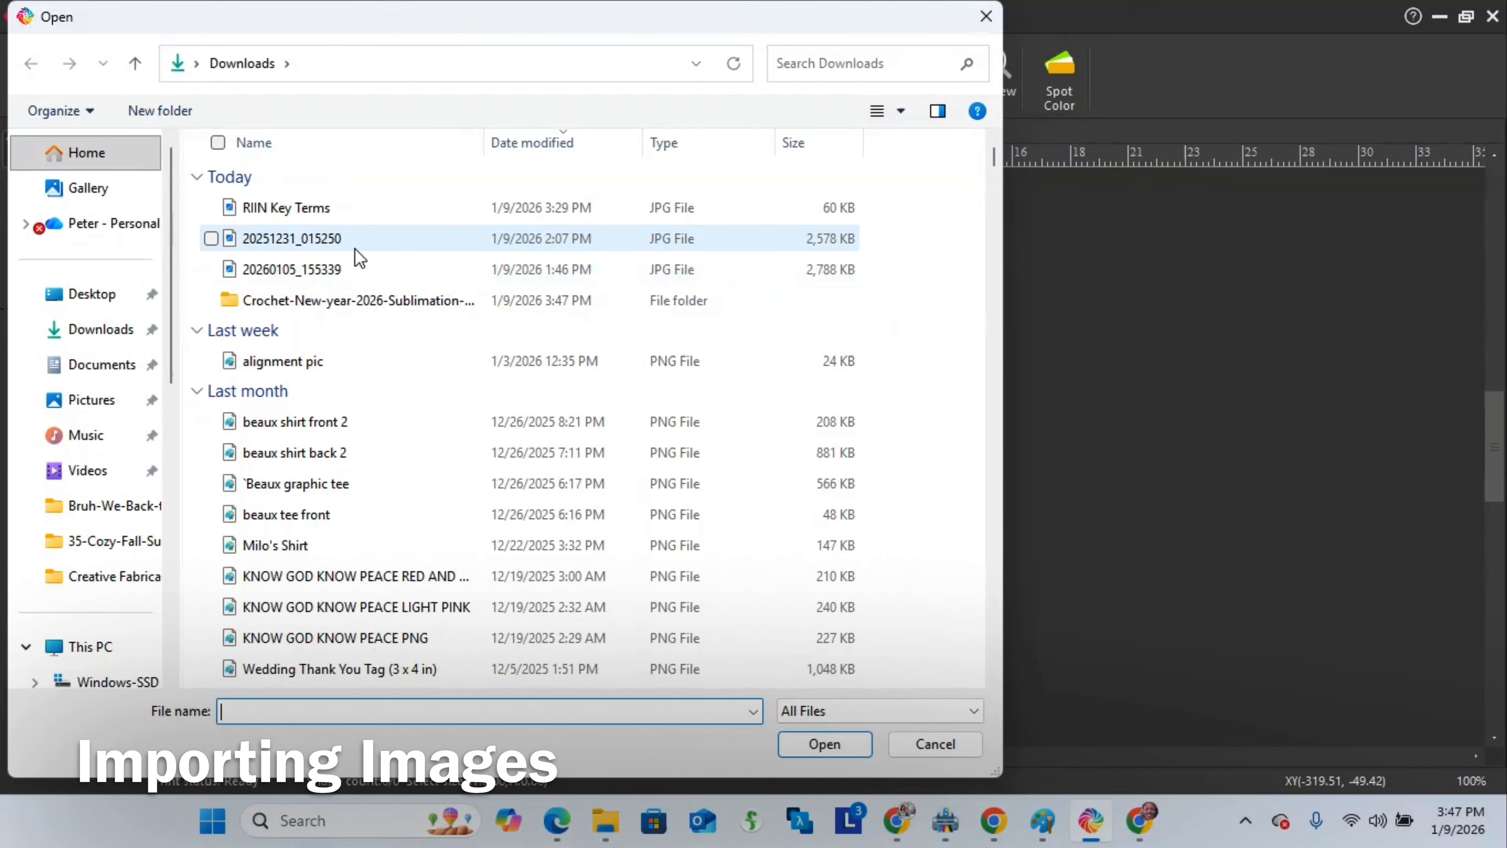
left_click(111, 336)
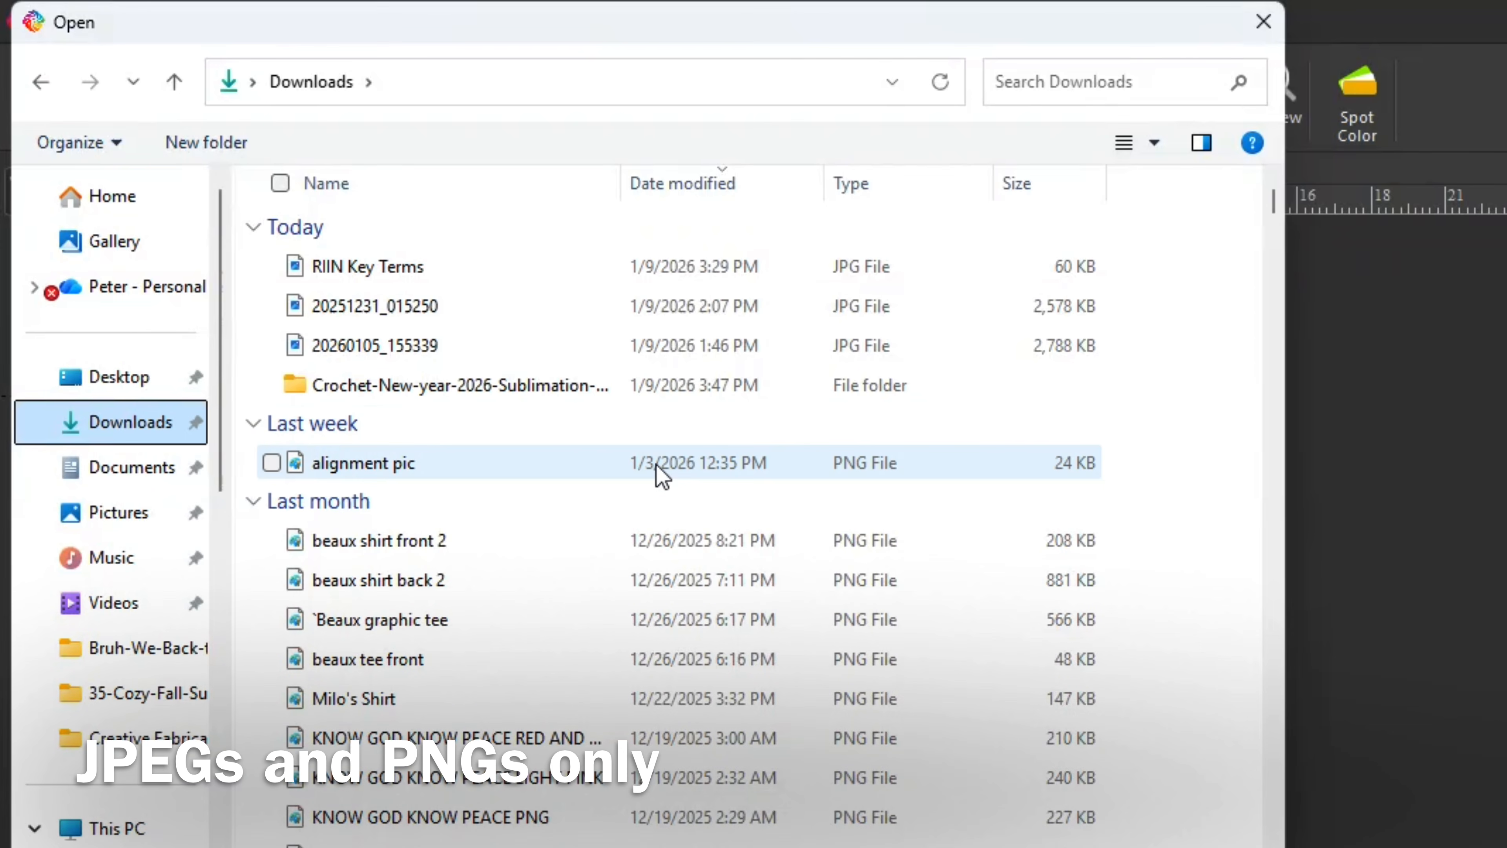
double_click(462, 389)
double_click(314, 280)
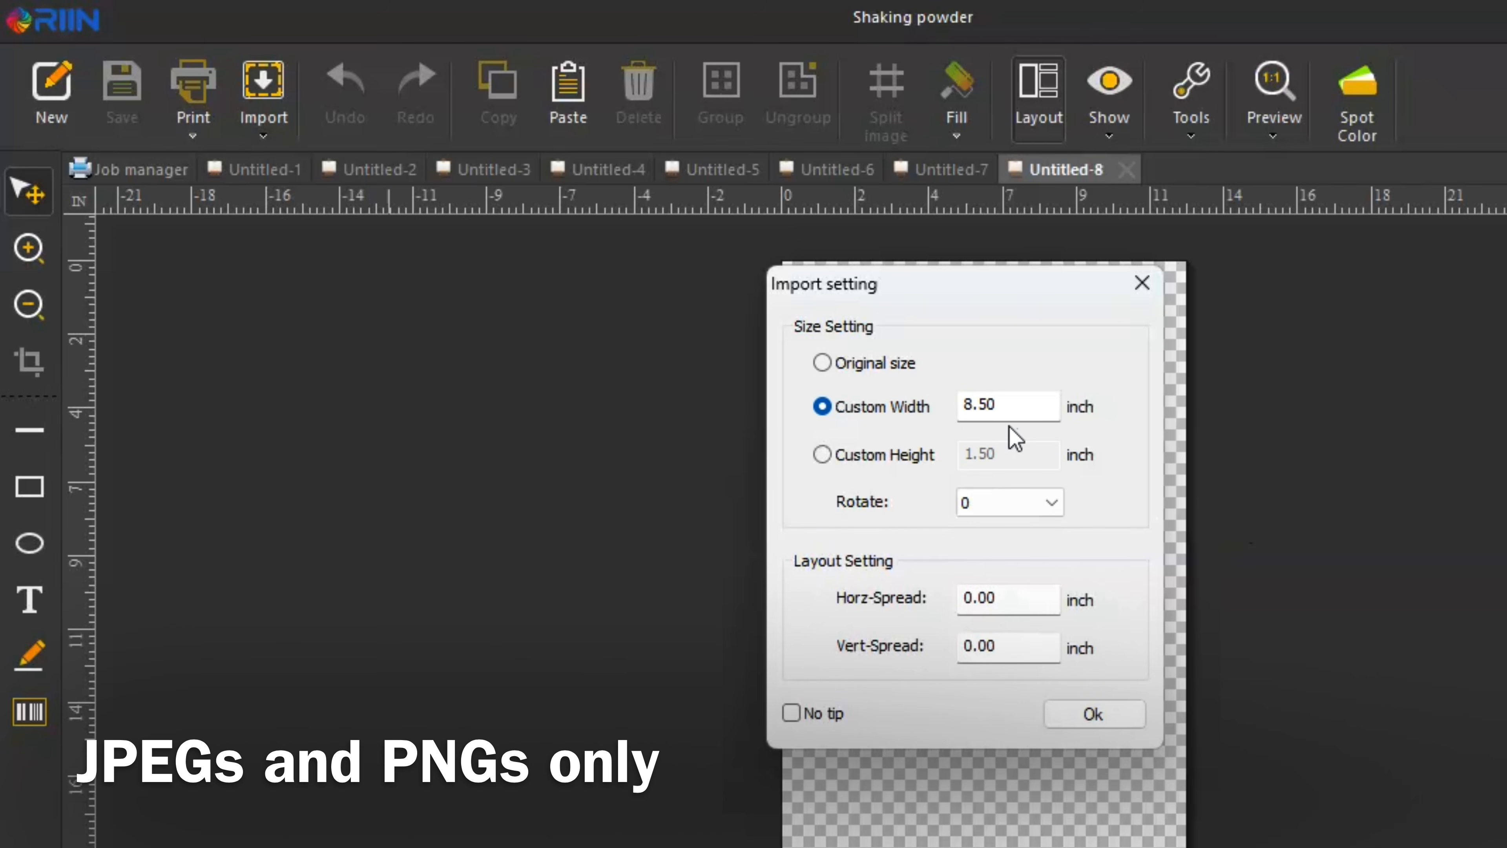
Step: Set the custom import width to 5.5 inches and confirm the import
double_click(1017, 413)
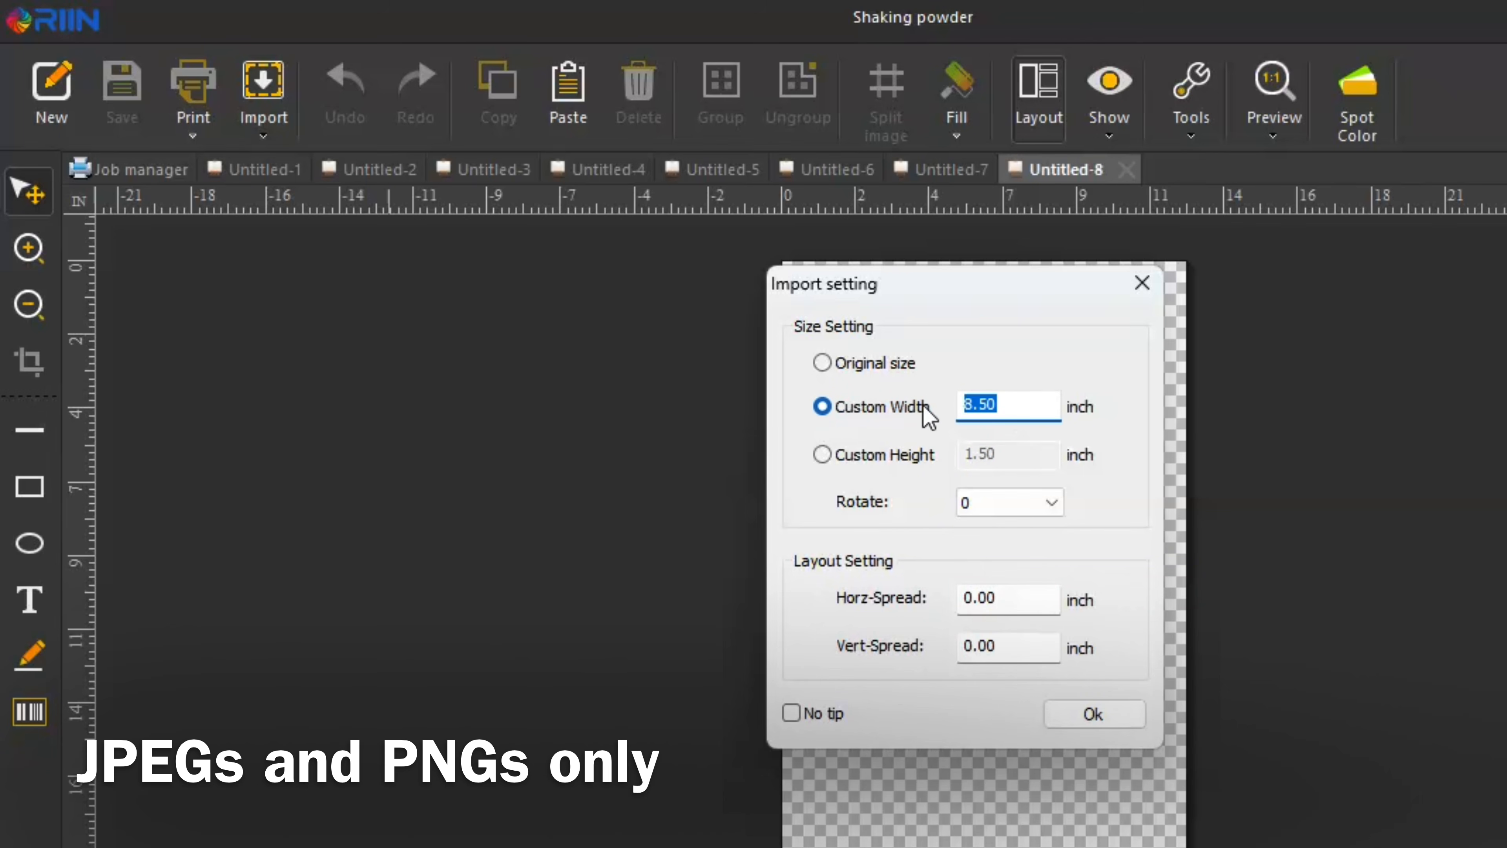
type("5.5")
key("Return")
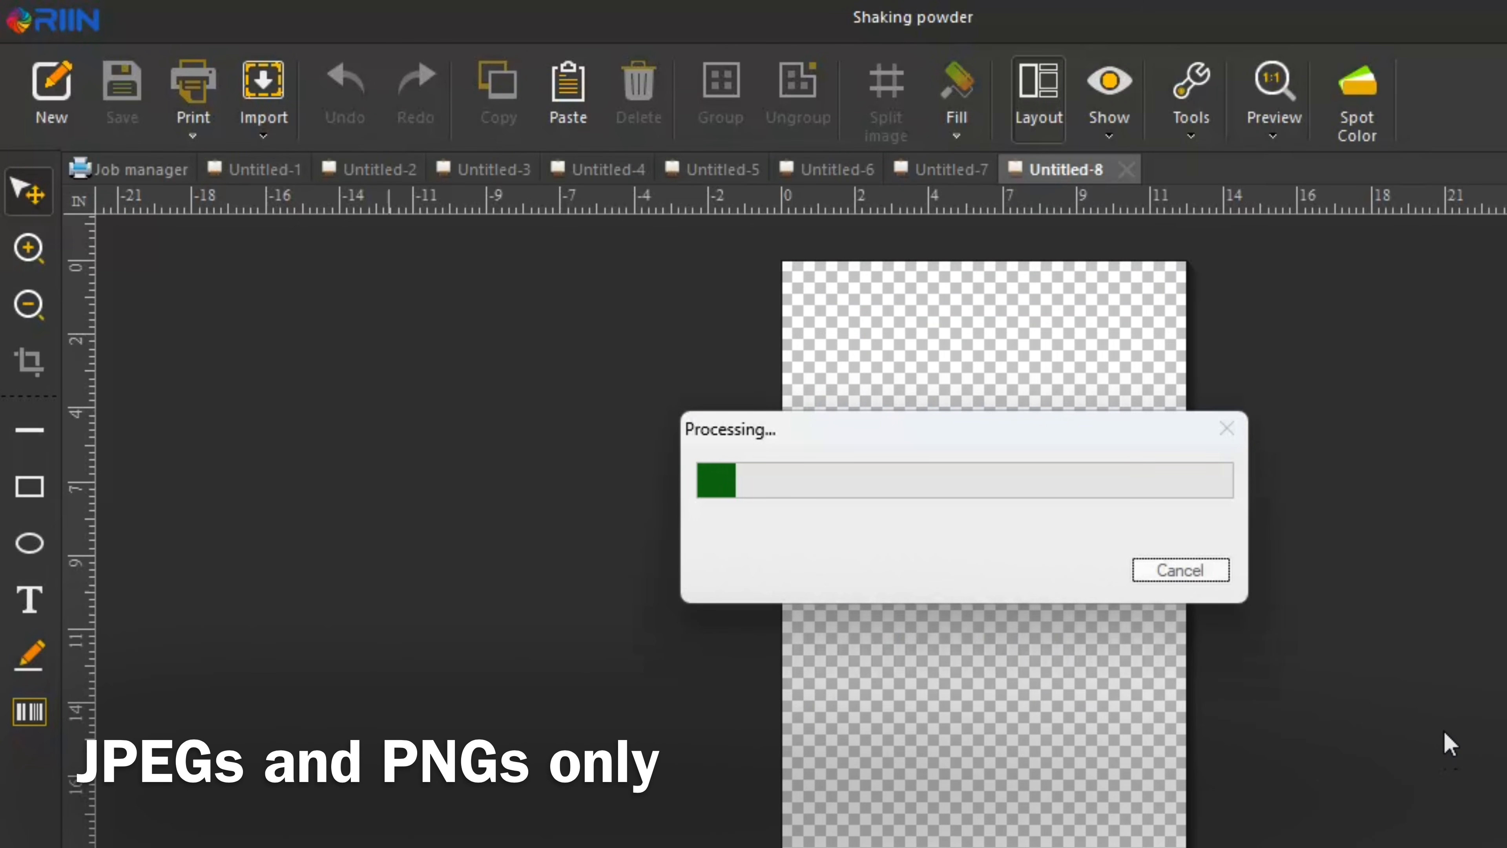
Step: Move the imported New Year 2026 design away from the canvas corner and enlarge it proportionally
left_click_drag(859, 334, 887, 373)
left_click_drag(970, 491, 1125, 659)
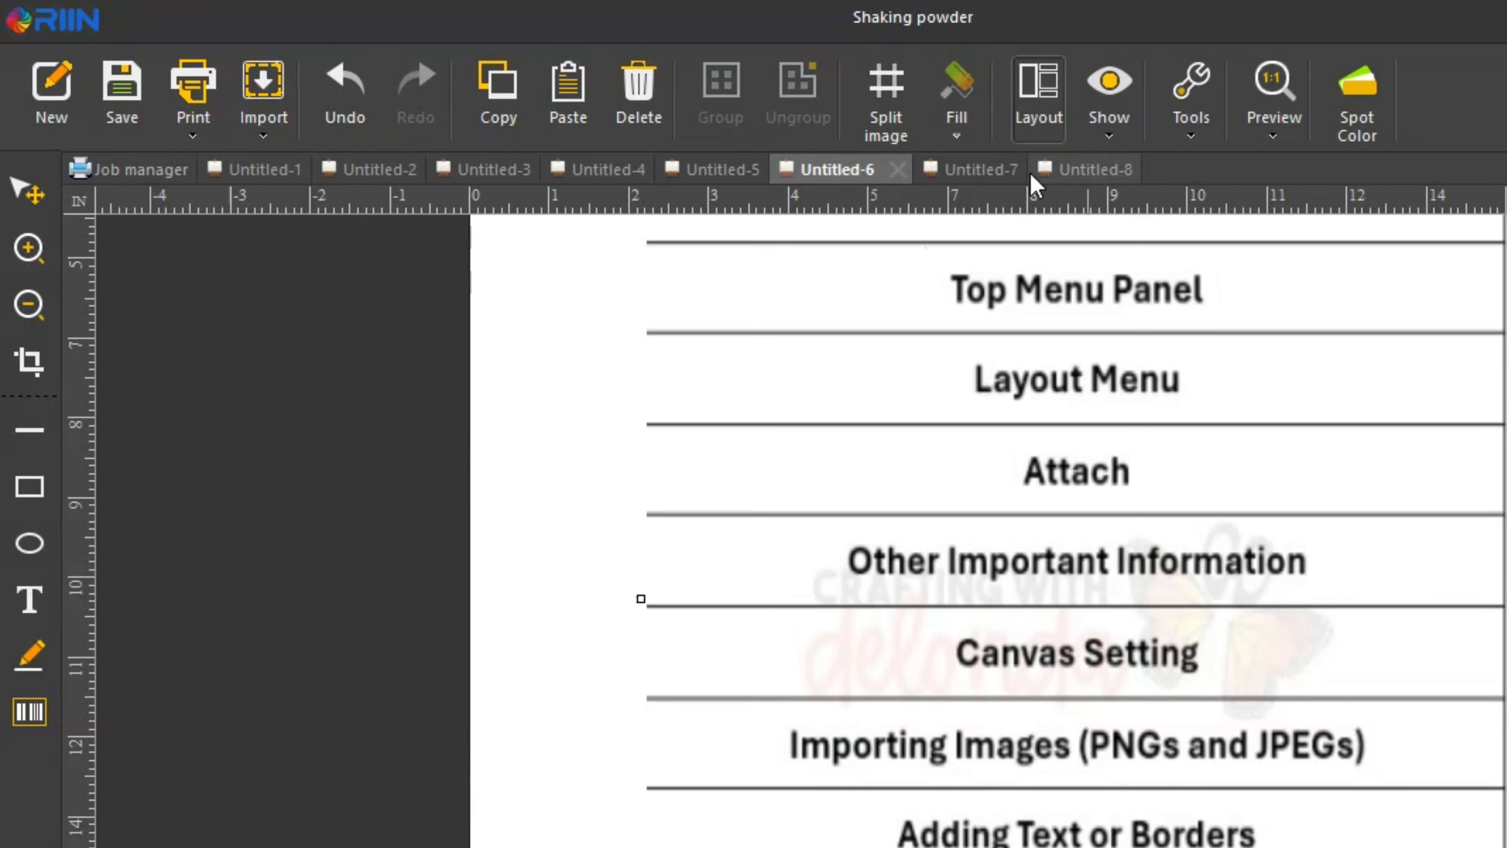
Step: Return from the topic list to Untitled-8 and move the New Year 2026 design closer to the canvas center
scroll(845, 757, "down", 1)
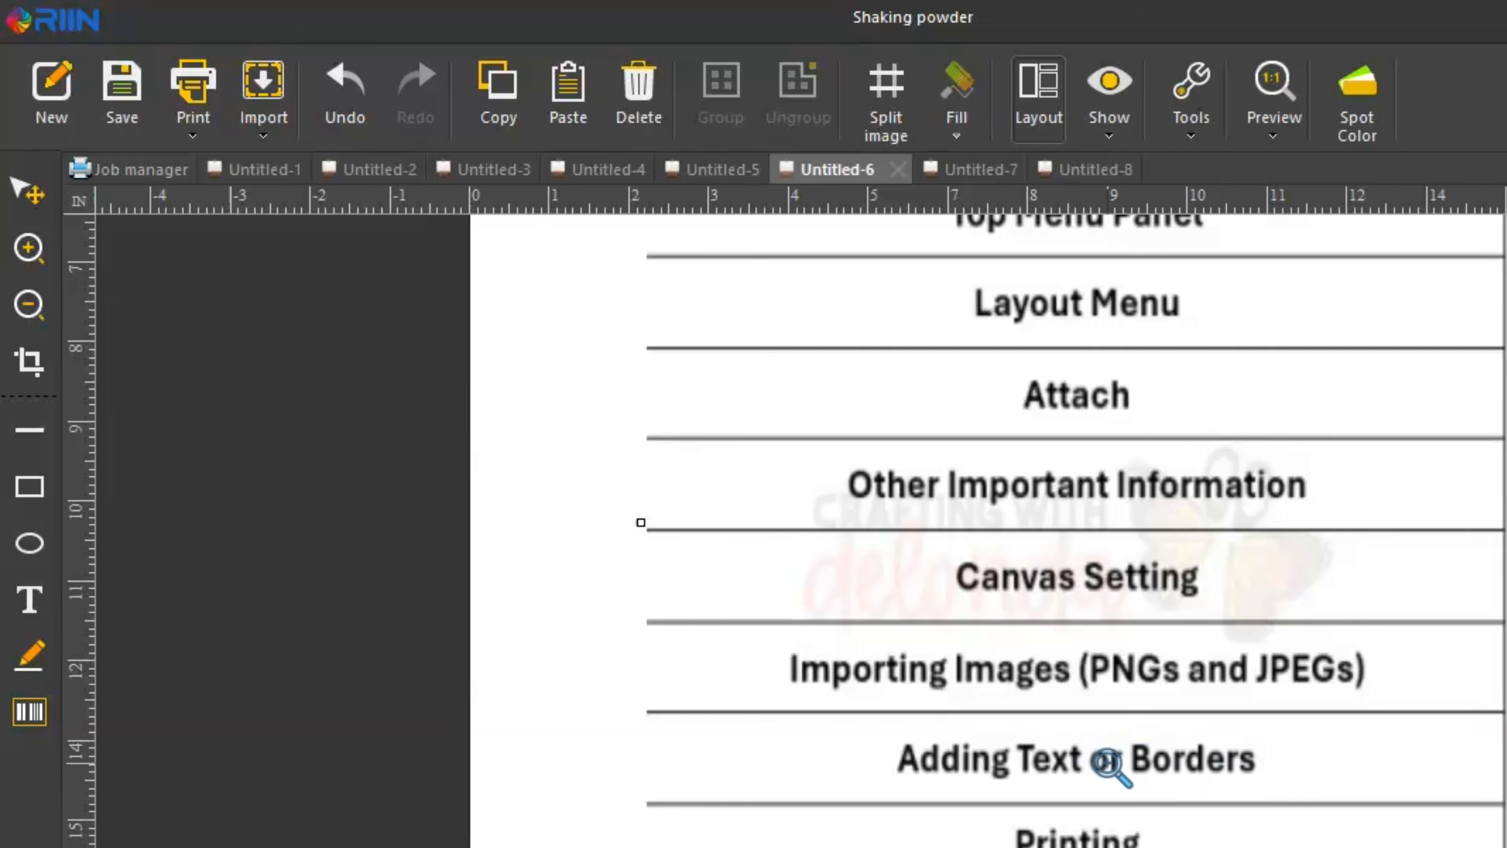
left_click(1095, 171)
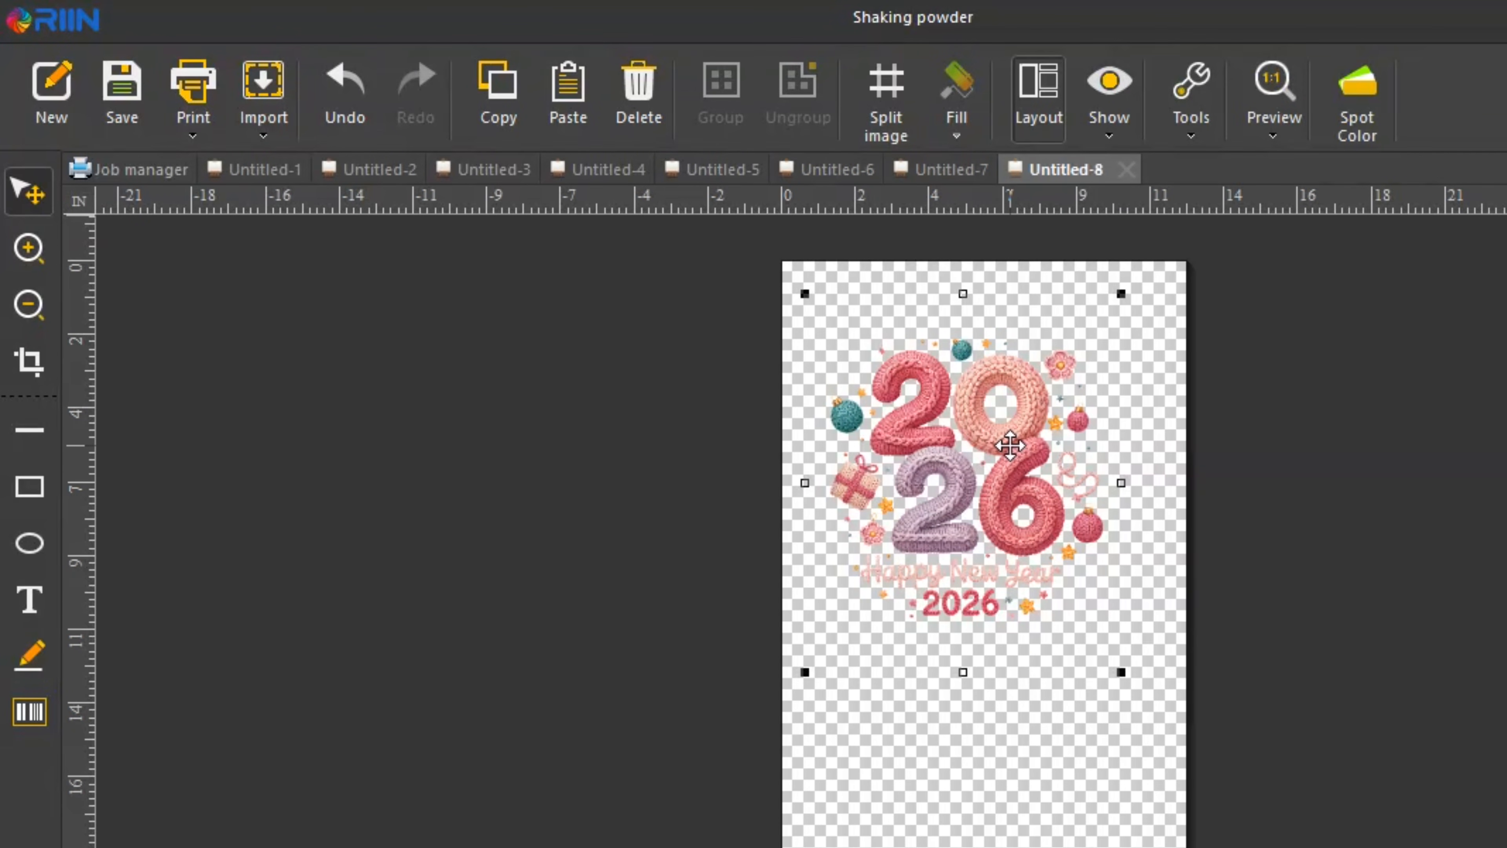
left_click(28, 247)
left_click(980, 459)
left_click(980, 459)
left_click(29, 190)
left_click_drag(1063, 486, 1135, 556)
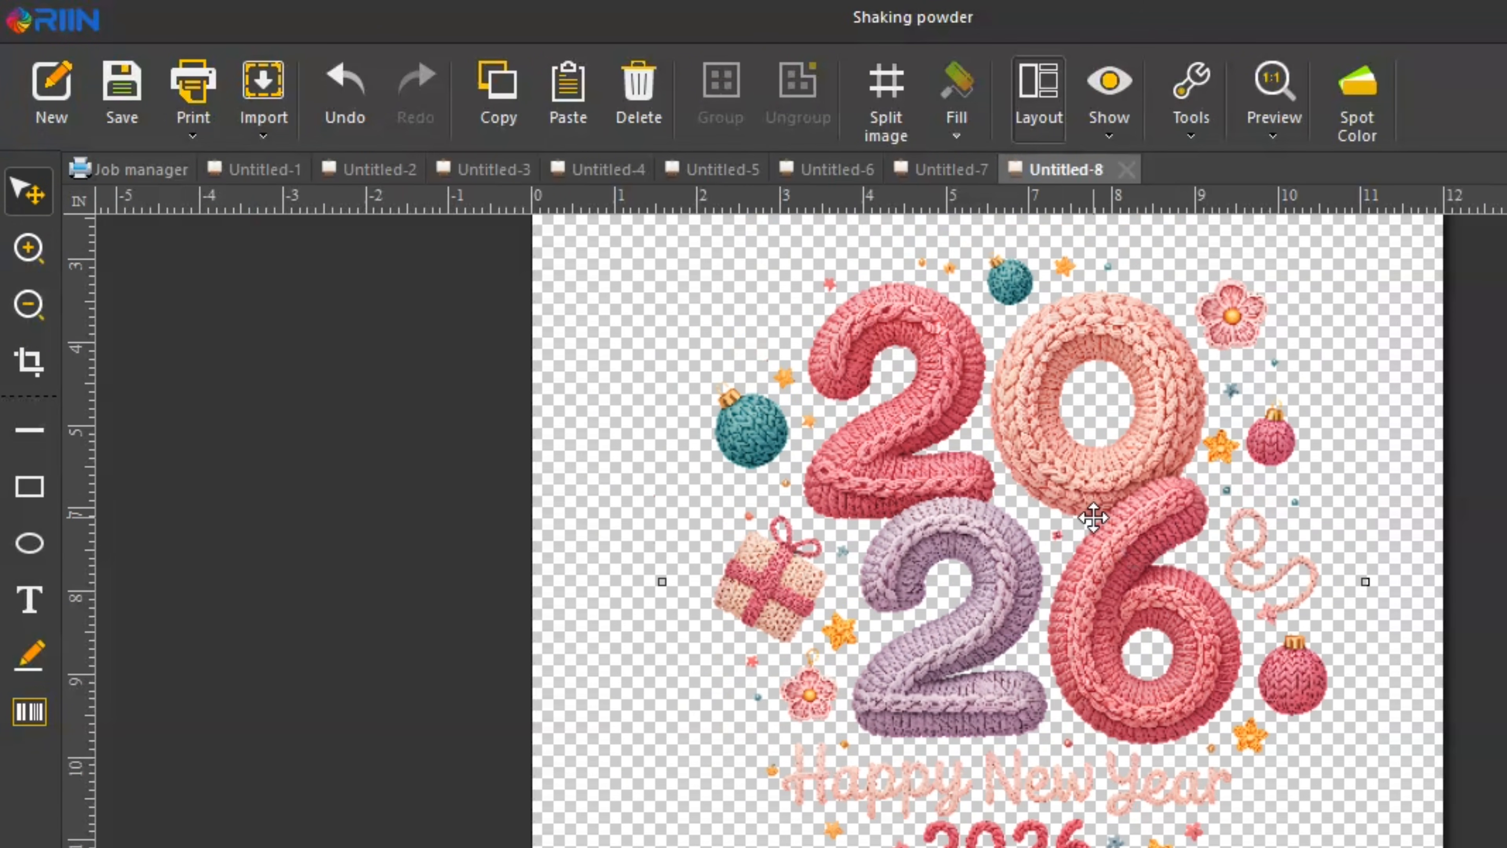
Step: Stroke the selected image with a magenta frame of size 2 mm at a distance of 1 mm
right_click(1039, 494)
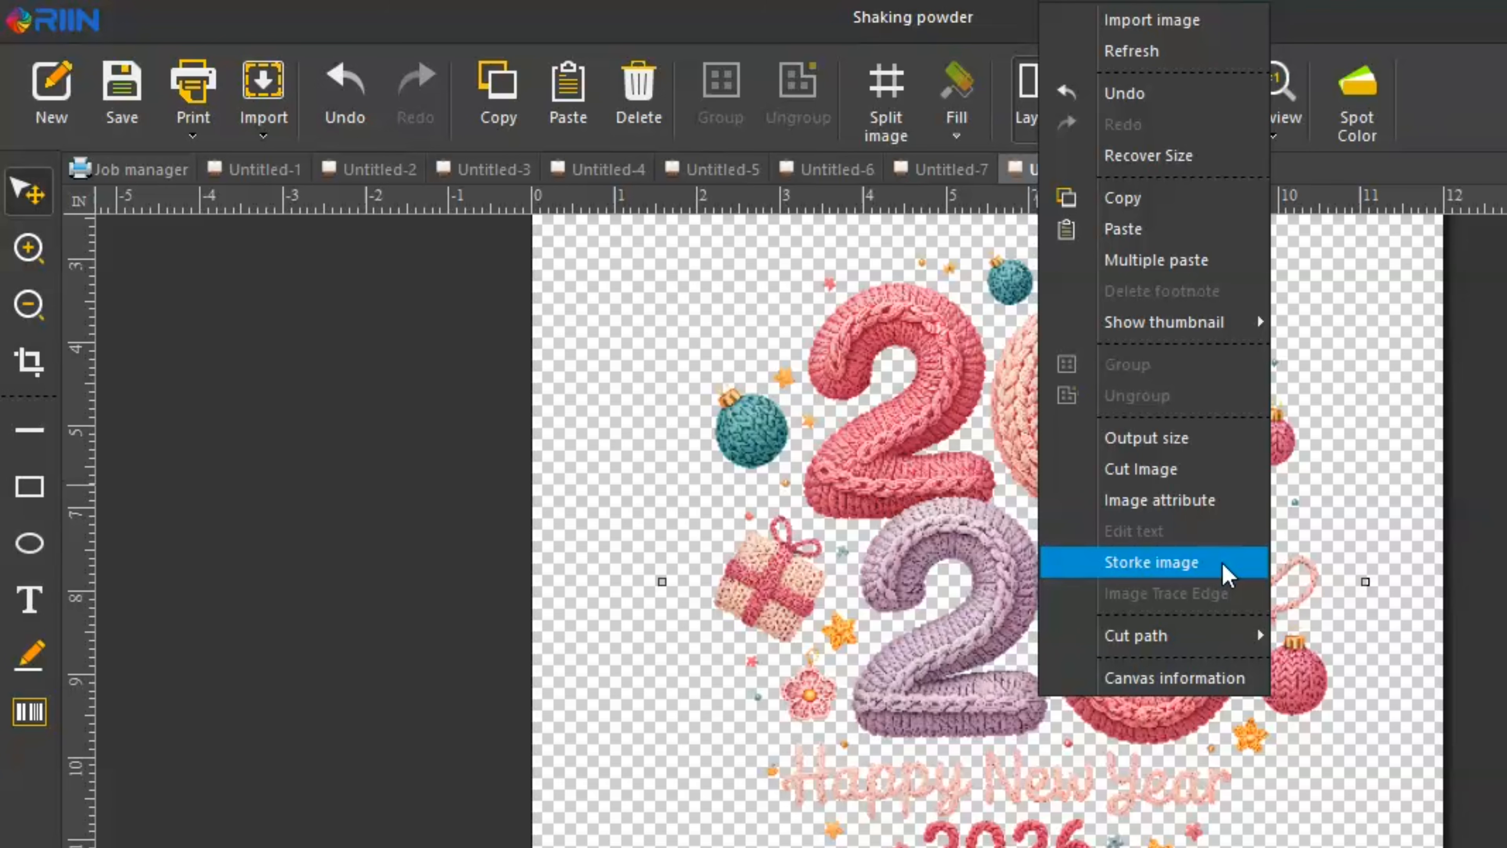
left_click(1150, 570)
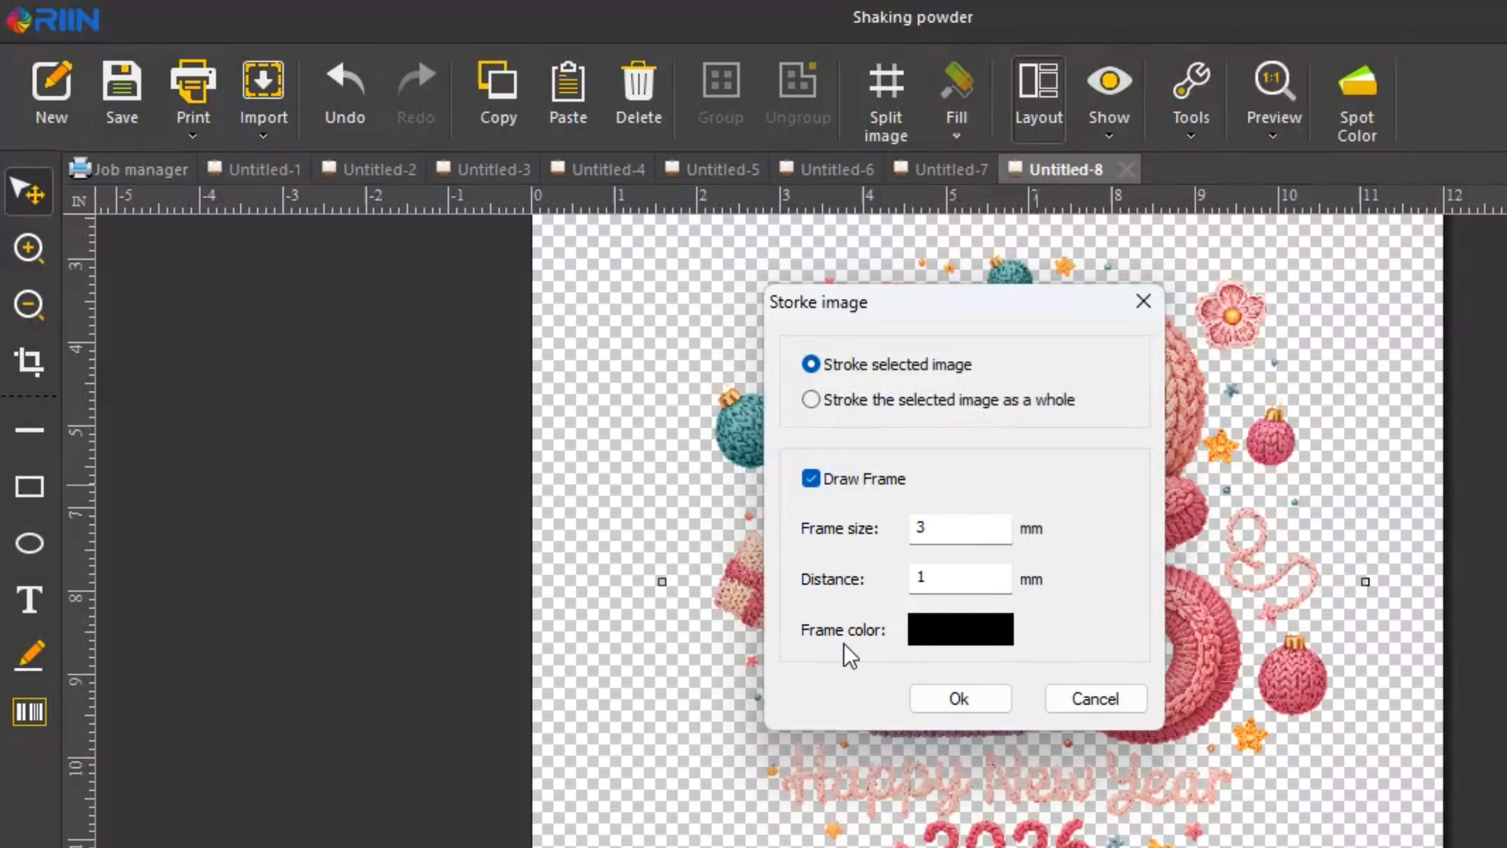
double_click(946, 535)
left_click(994, 641)
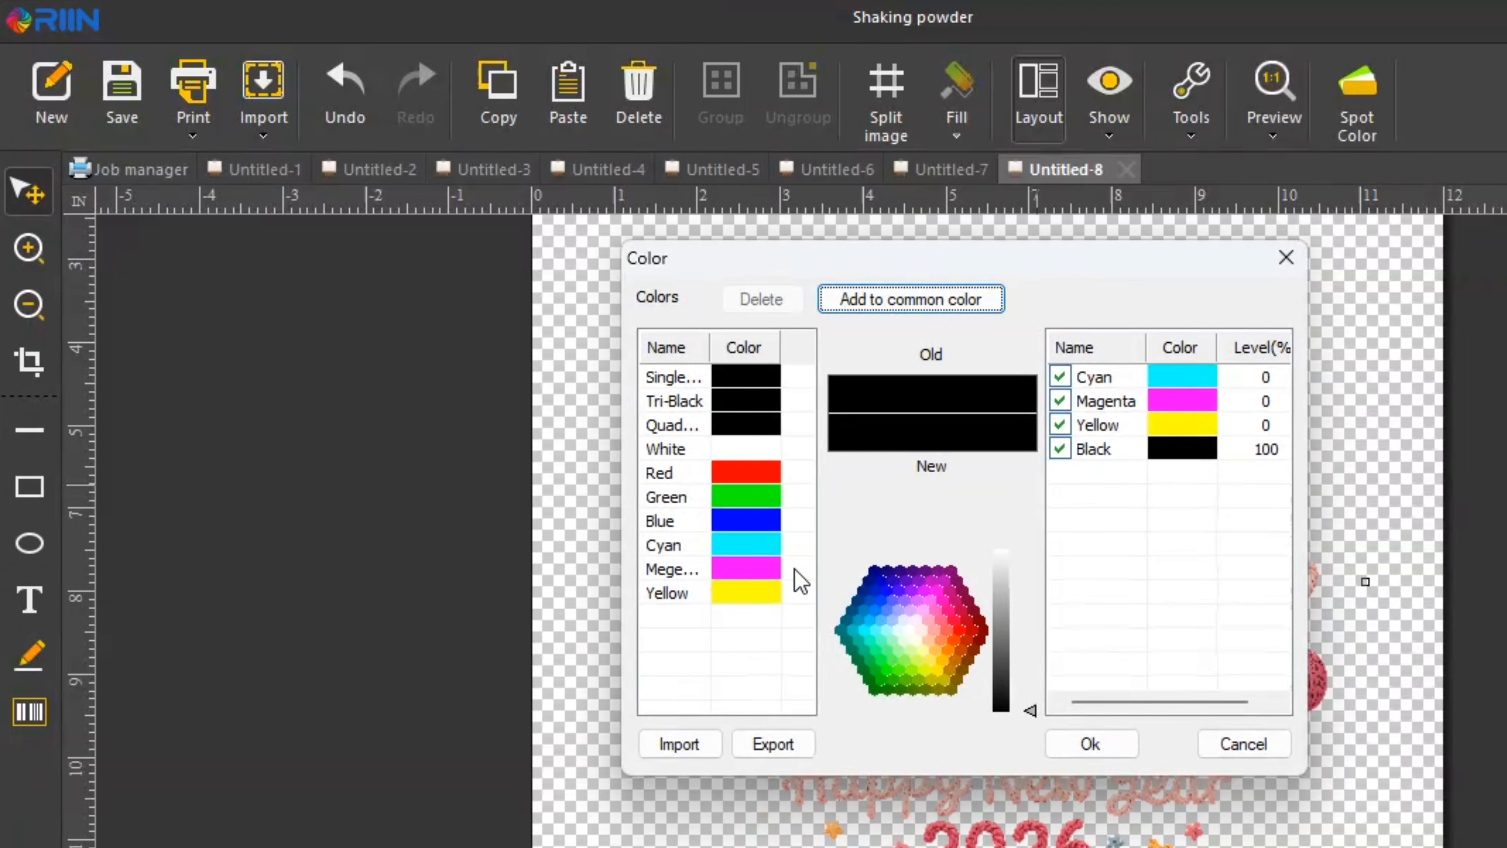
left_click(721, 571)
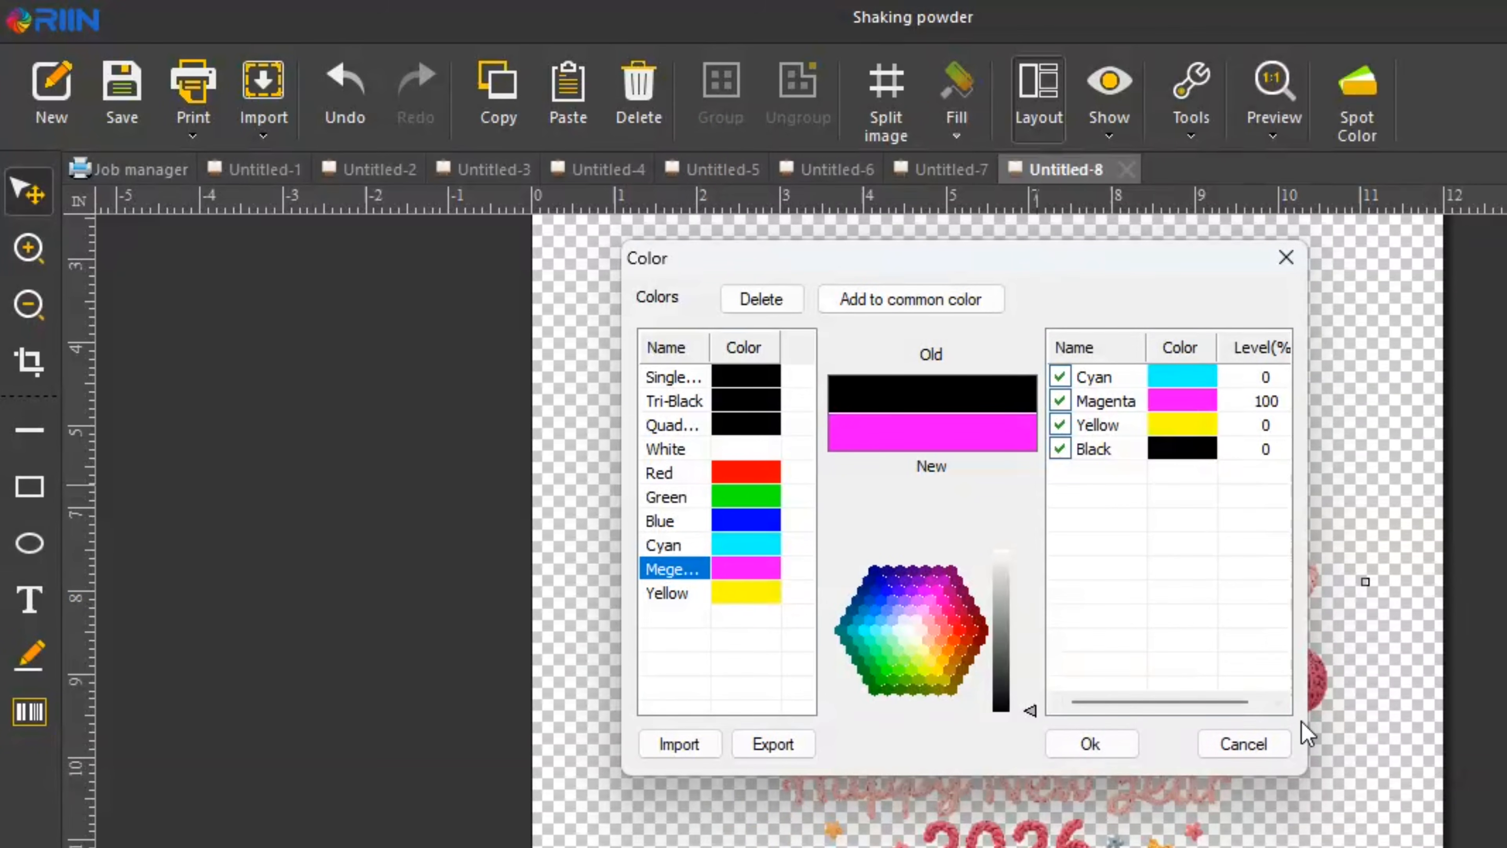
left_click(1121, 754)
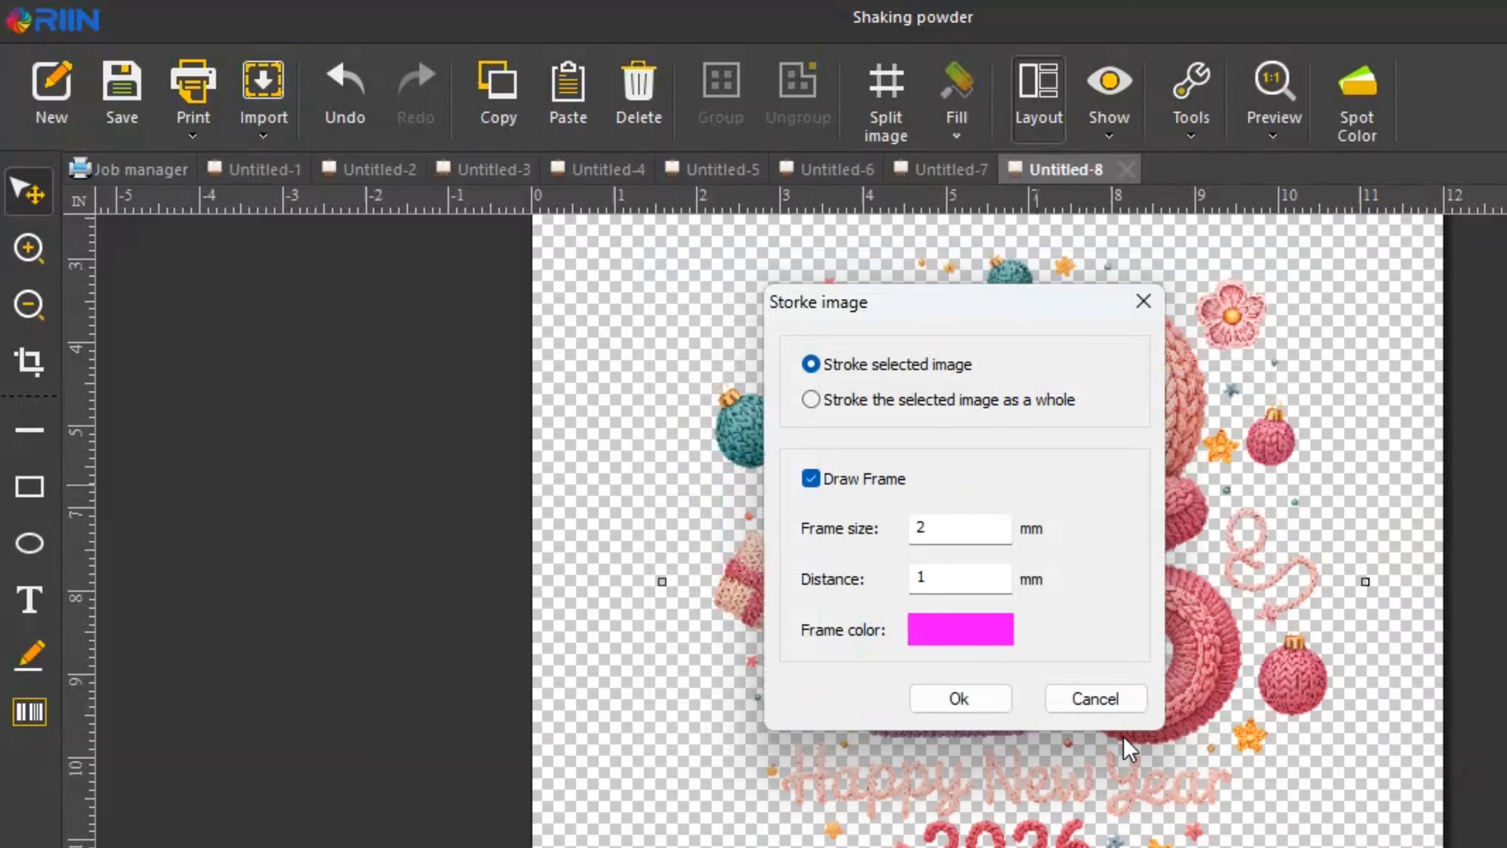
left_click(994, 702)
Step: Crop away the empty transparent areas below and above the New Year 2026 design
scroll(1305, 581, "down", 2)
scroll(1306, 585, "up", 4)
scroll(1305, 585, "down", 3)
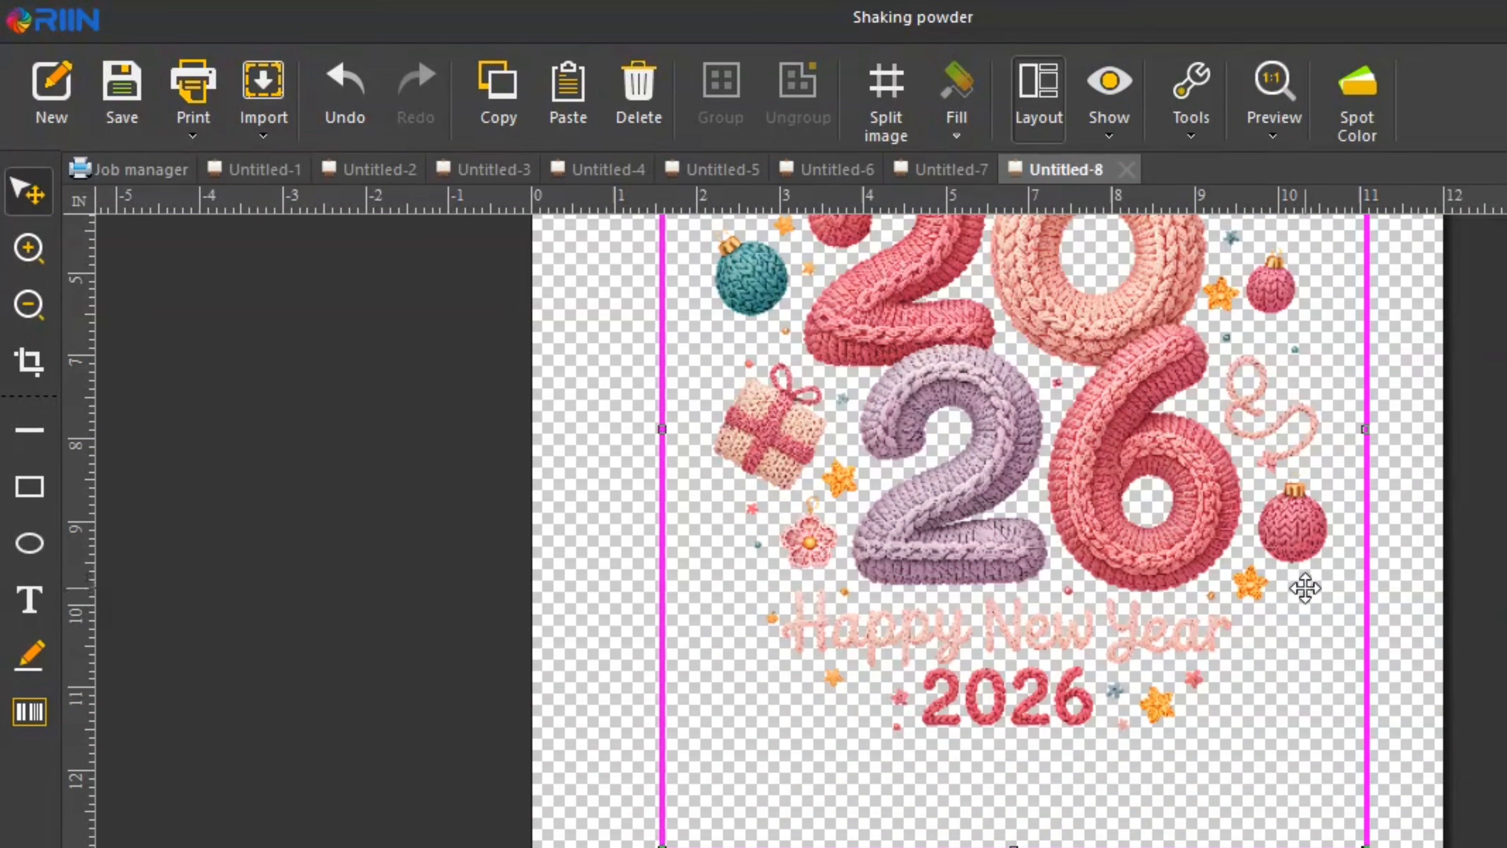
scroll(1070, 730, "up", 2)
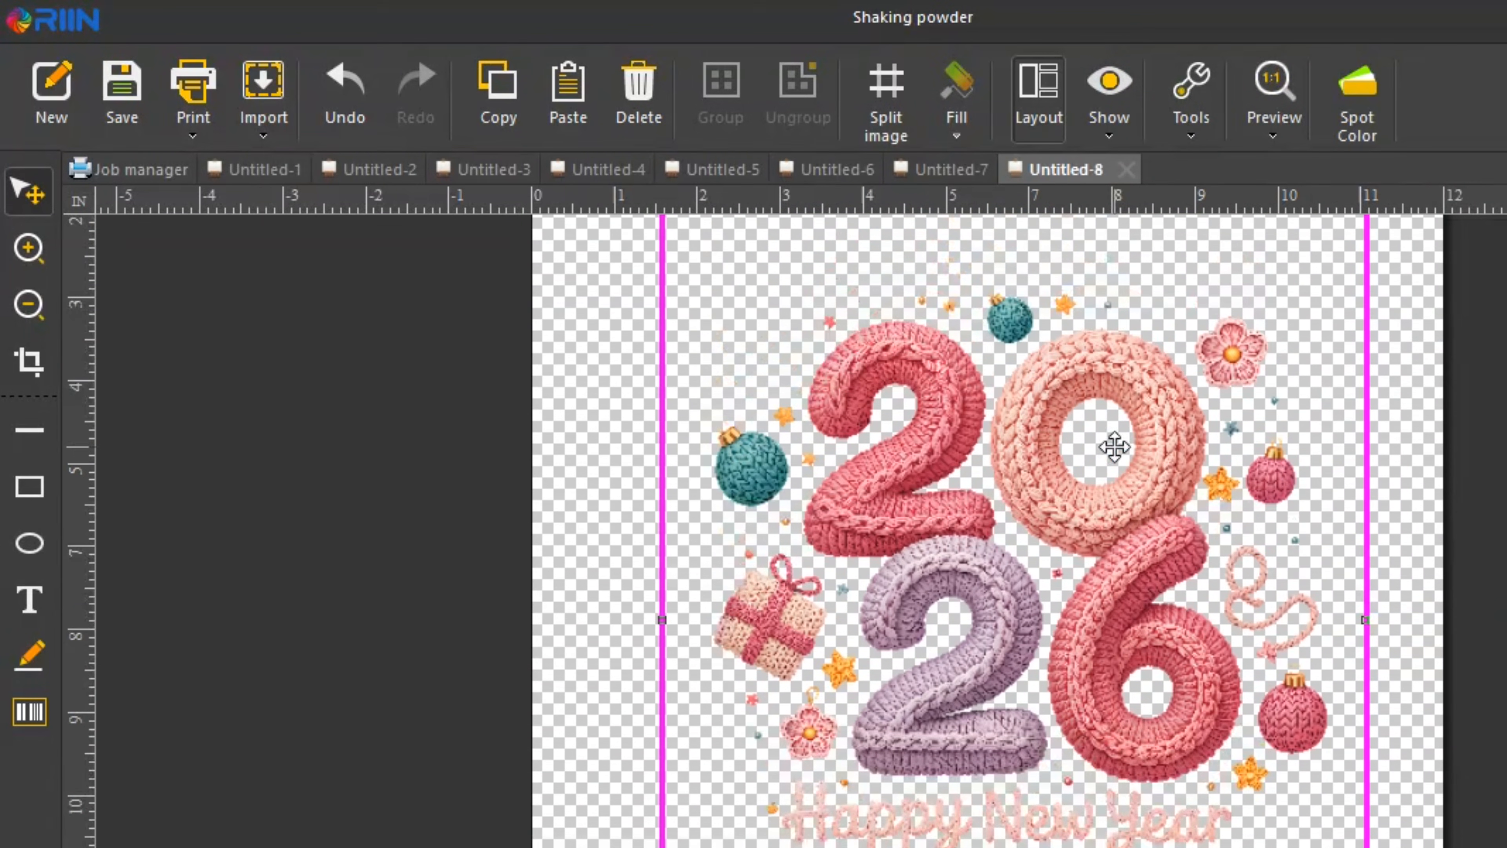
scroll(1073, 332, "down", 3)
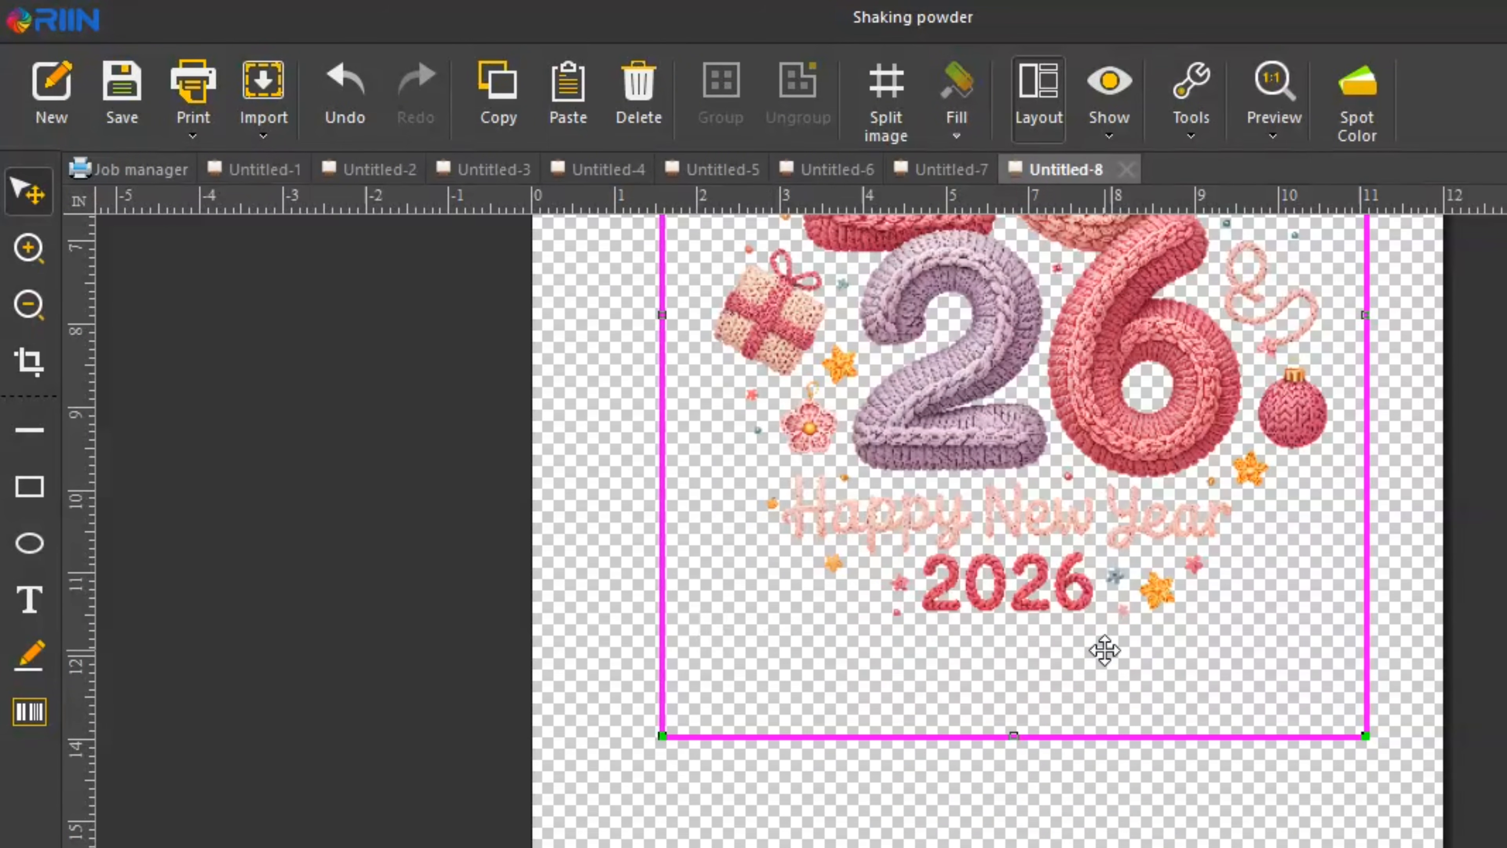
left_click(30, 361)
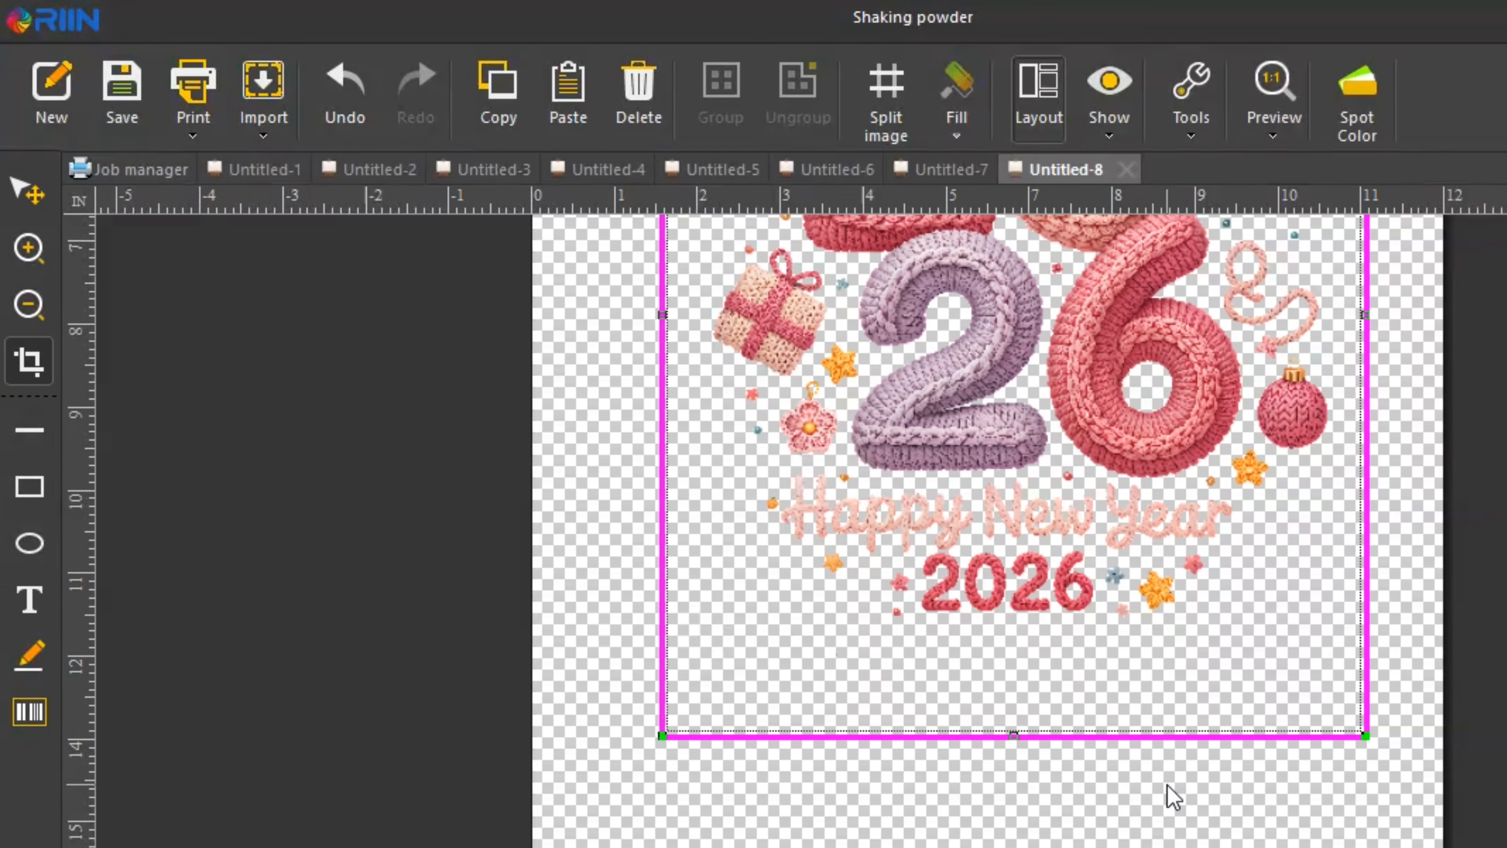
left_click_drag(1014, 733, 1016, 646)
scroll(1161, 621, "up", 4)
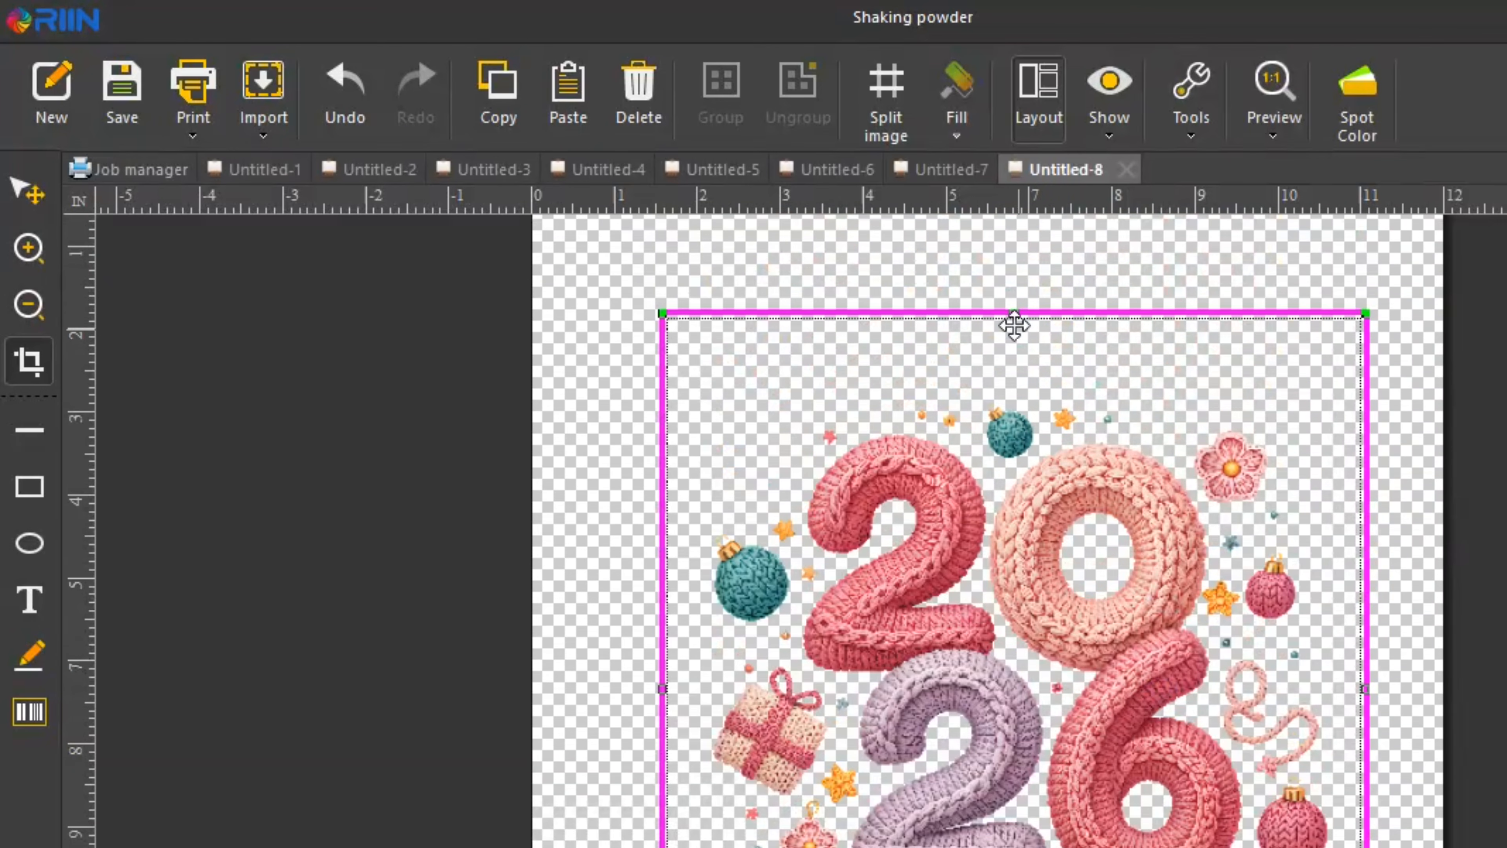
left_click_drag(1016, 315, 1016, 380)
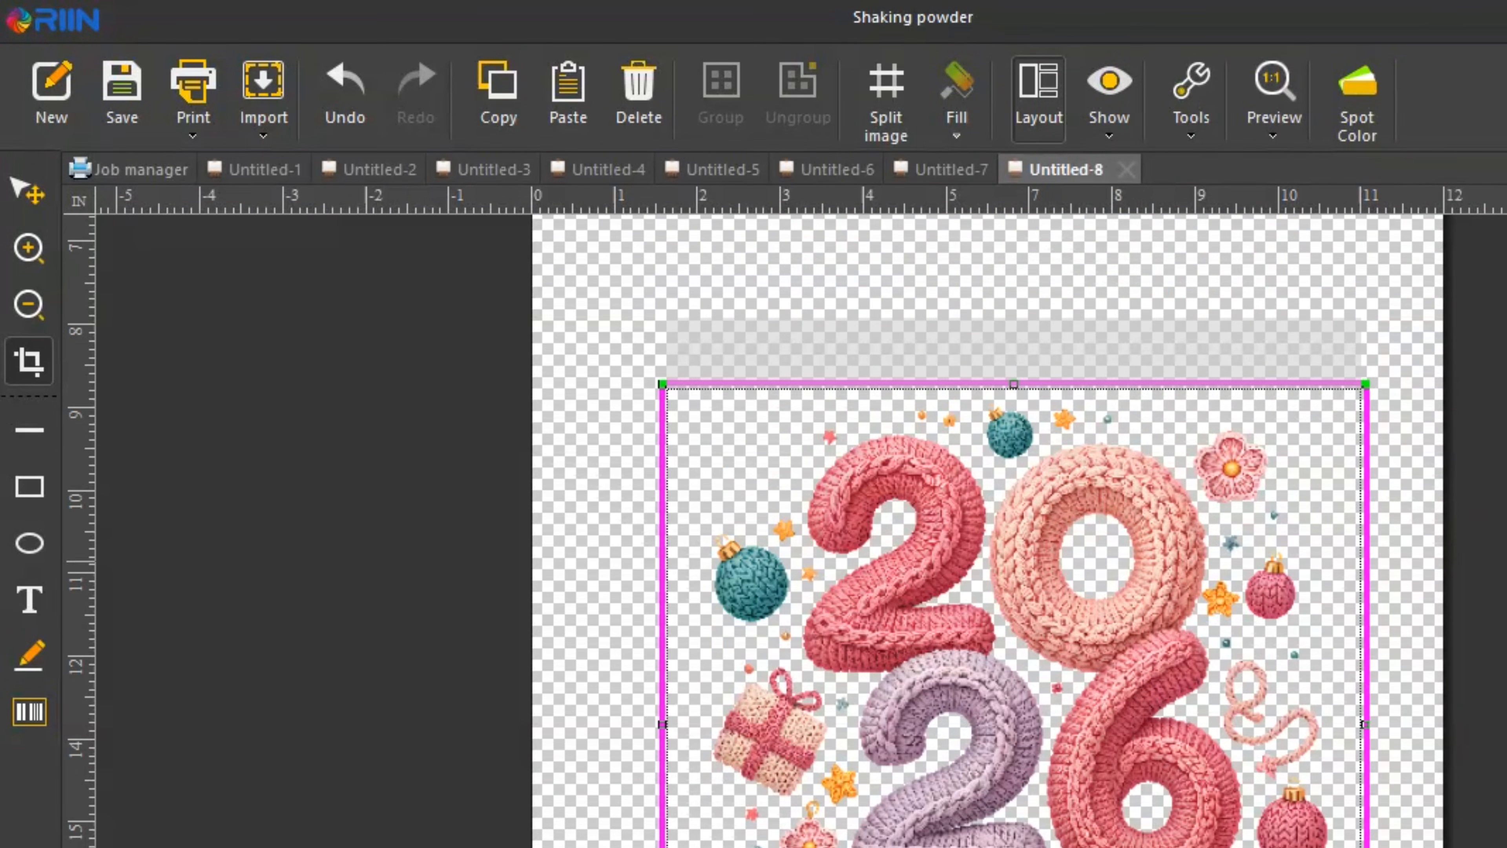
scroll(1409, 594, "down", 1)
key("Return")
left_click(29, 190)
scroll(1383, 606, "down", 3)
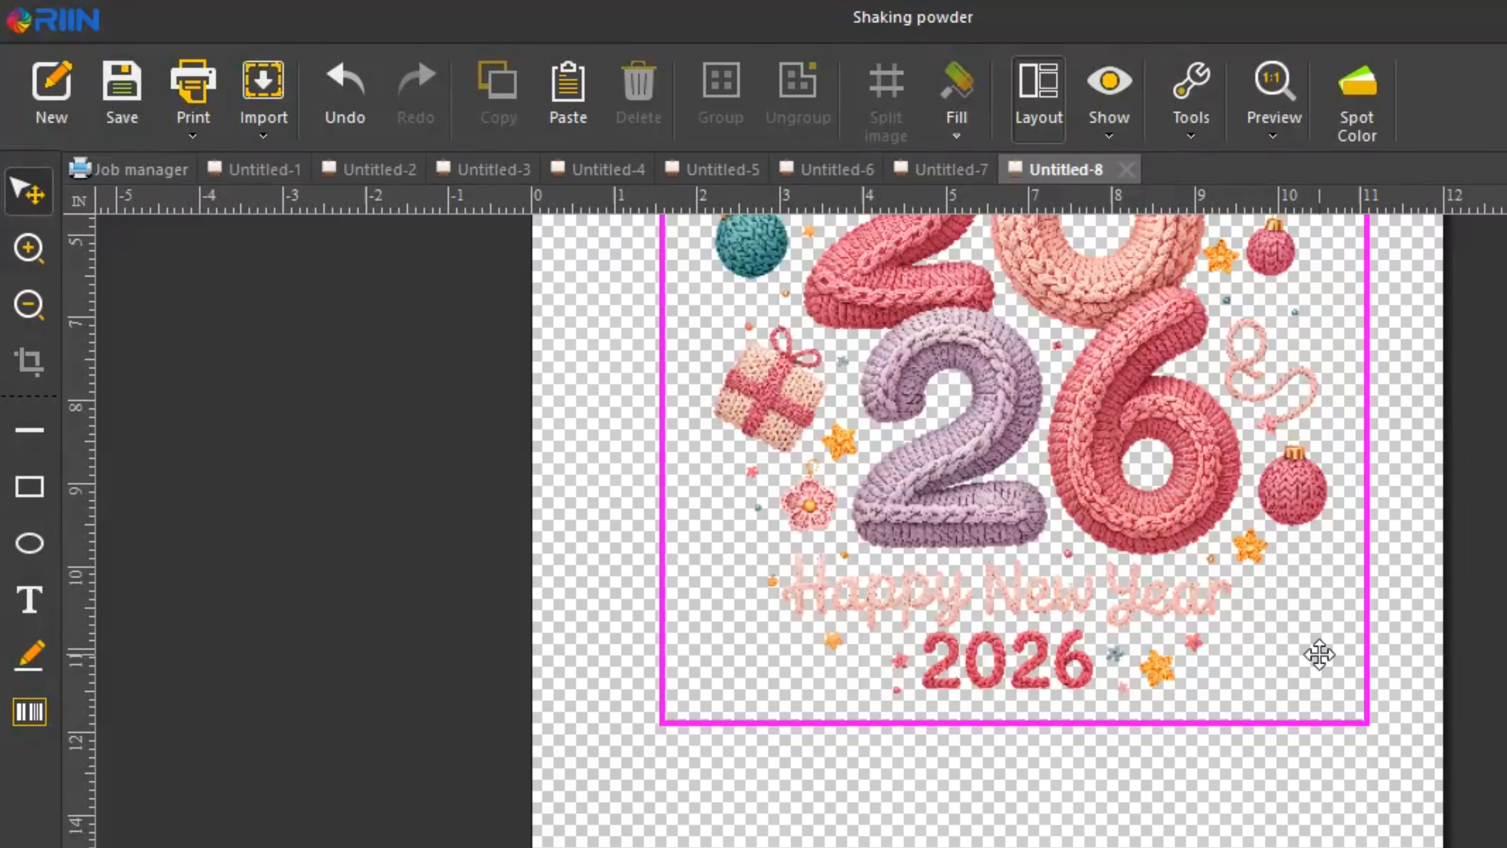
Step: Enable multiple print for the Untitled-8 print job and set its vertical count to 10
left_click(194, 86)
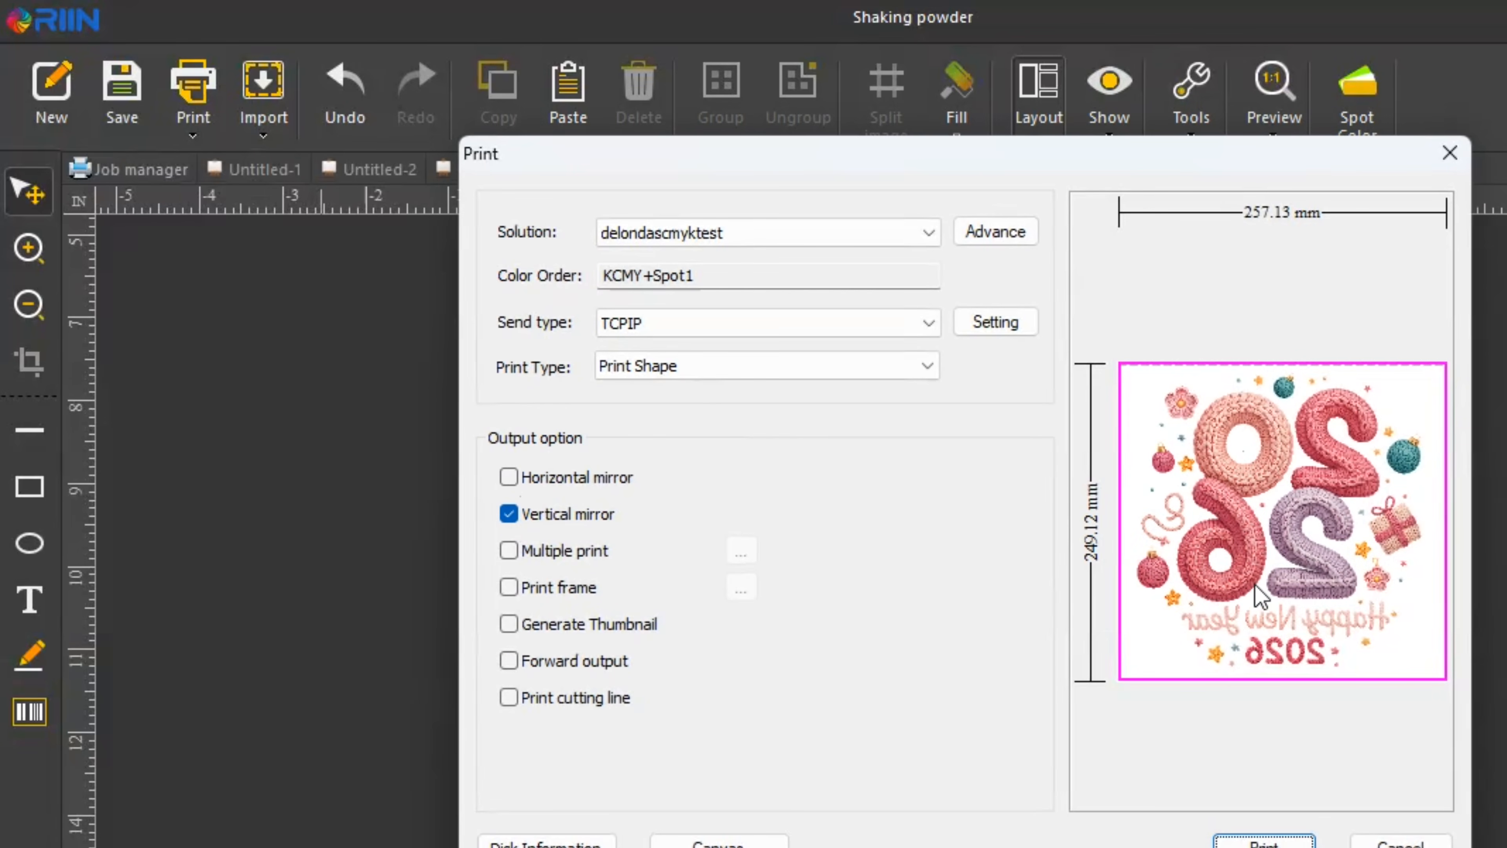
left_click(508, 550)
left_click(745, 559)
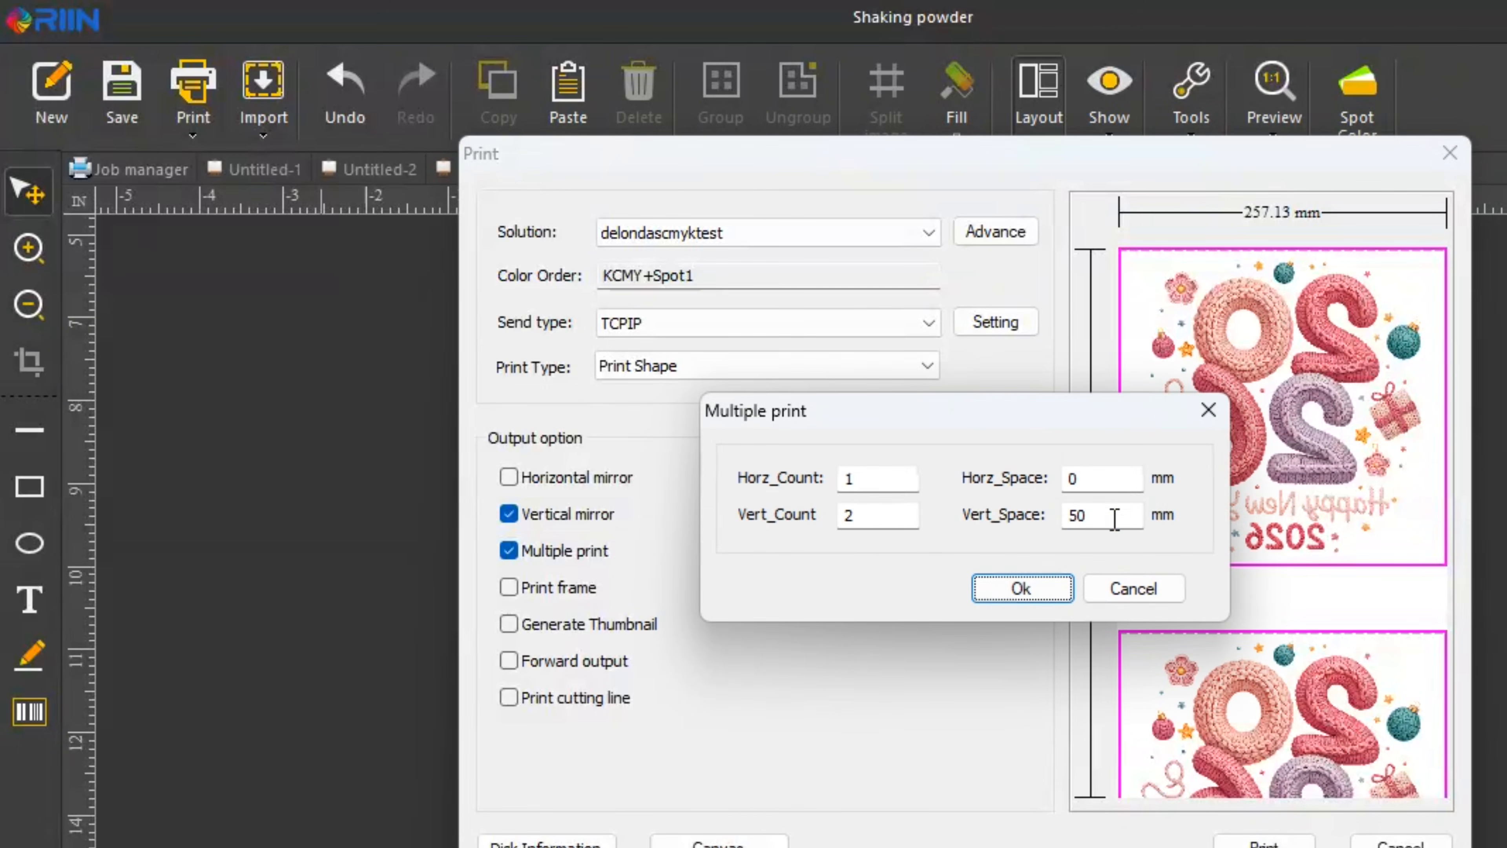
left_click_drag(882, 513, 810, 516)
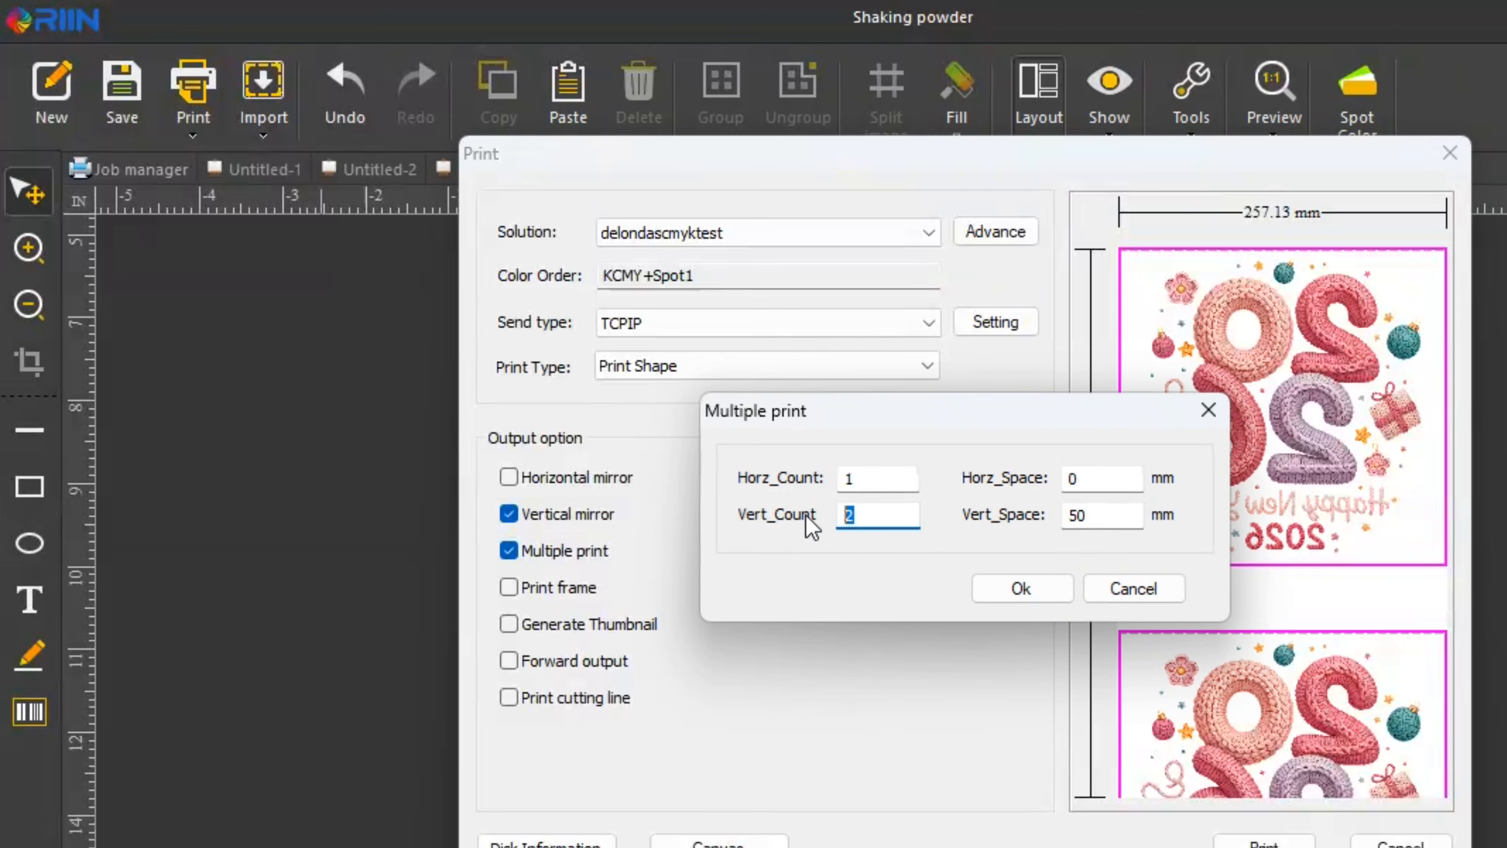
type("10")
left_click_drag(1128, 515, 1036, 530)
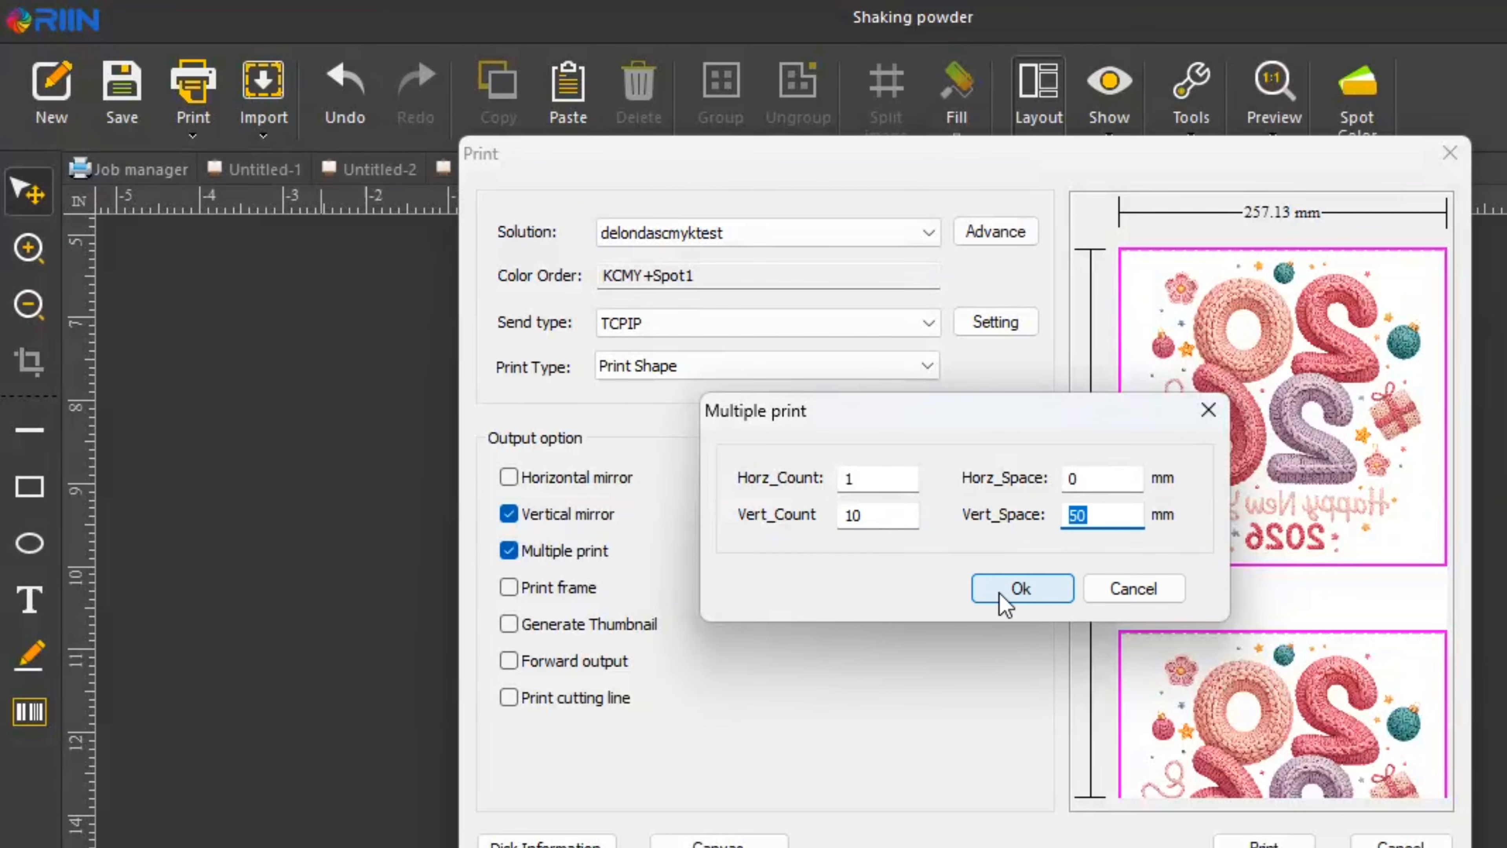
left_click(1018, 590)
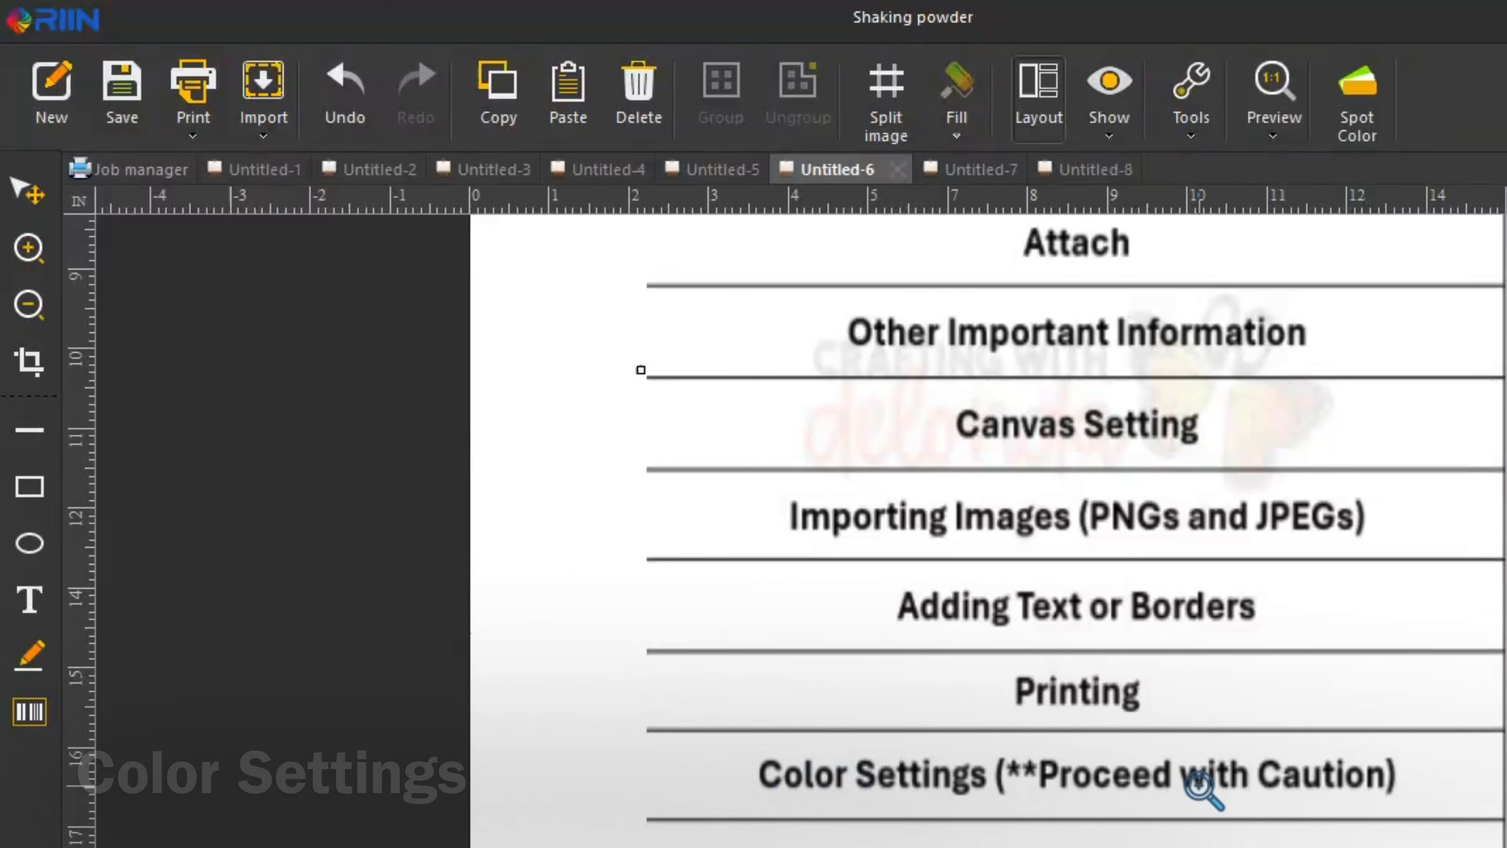
Step: Go from the topic list to Untitled-7 and examine the upper photo in close-up
scroll(1200, 786, "down", 1)
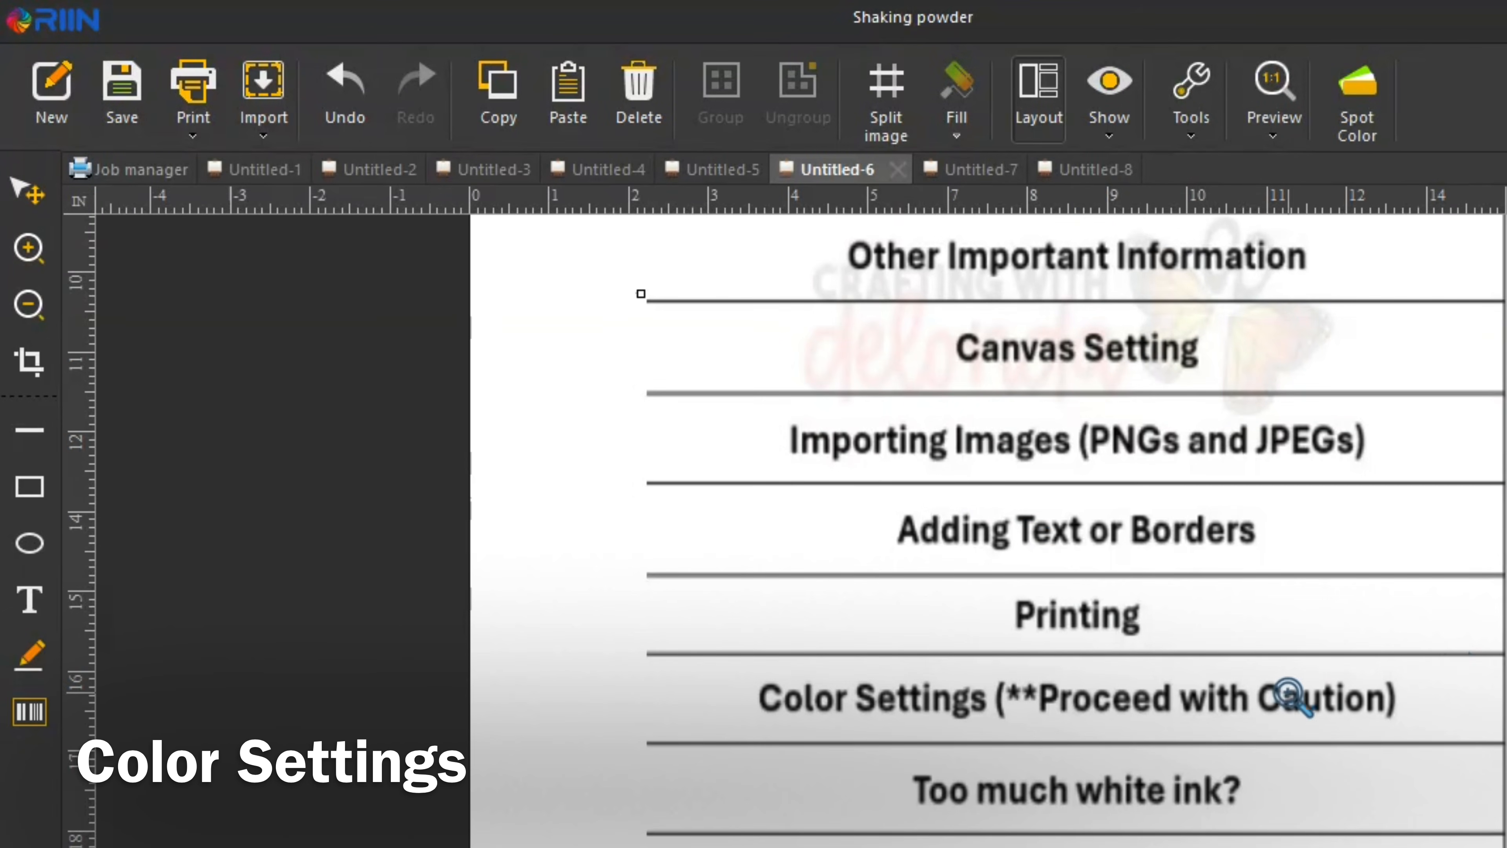
left_click(1098, 171)
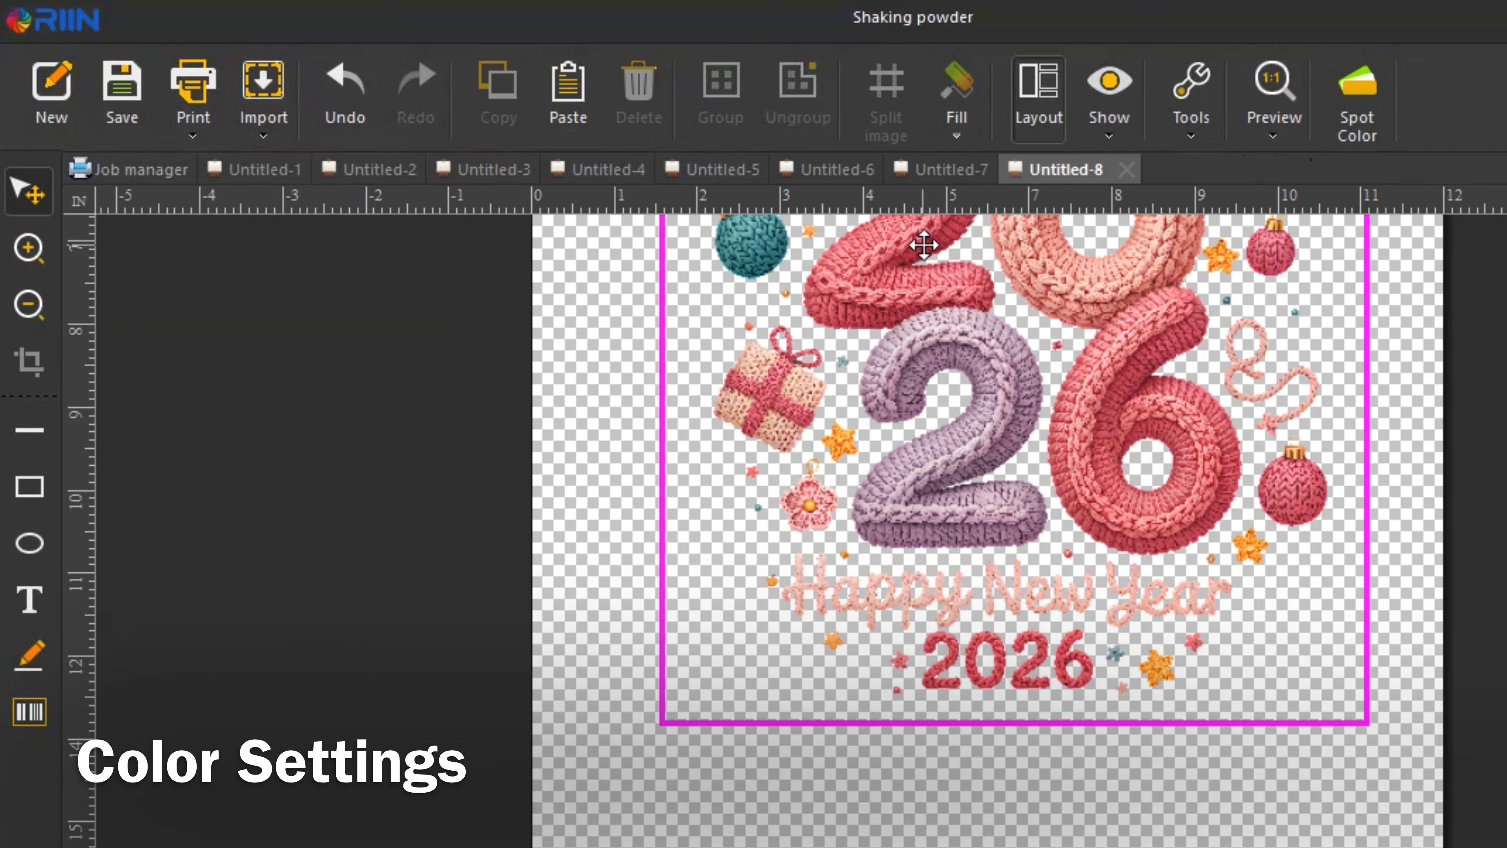
left_click(956, 170)
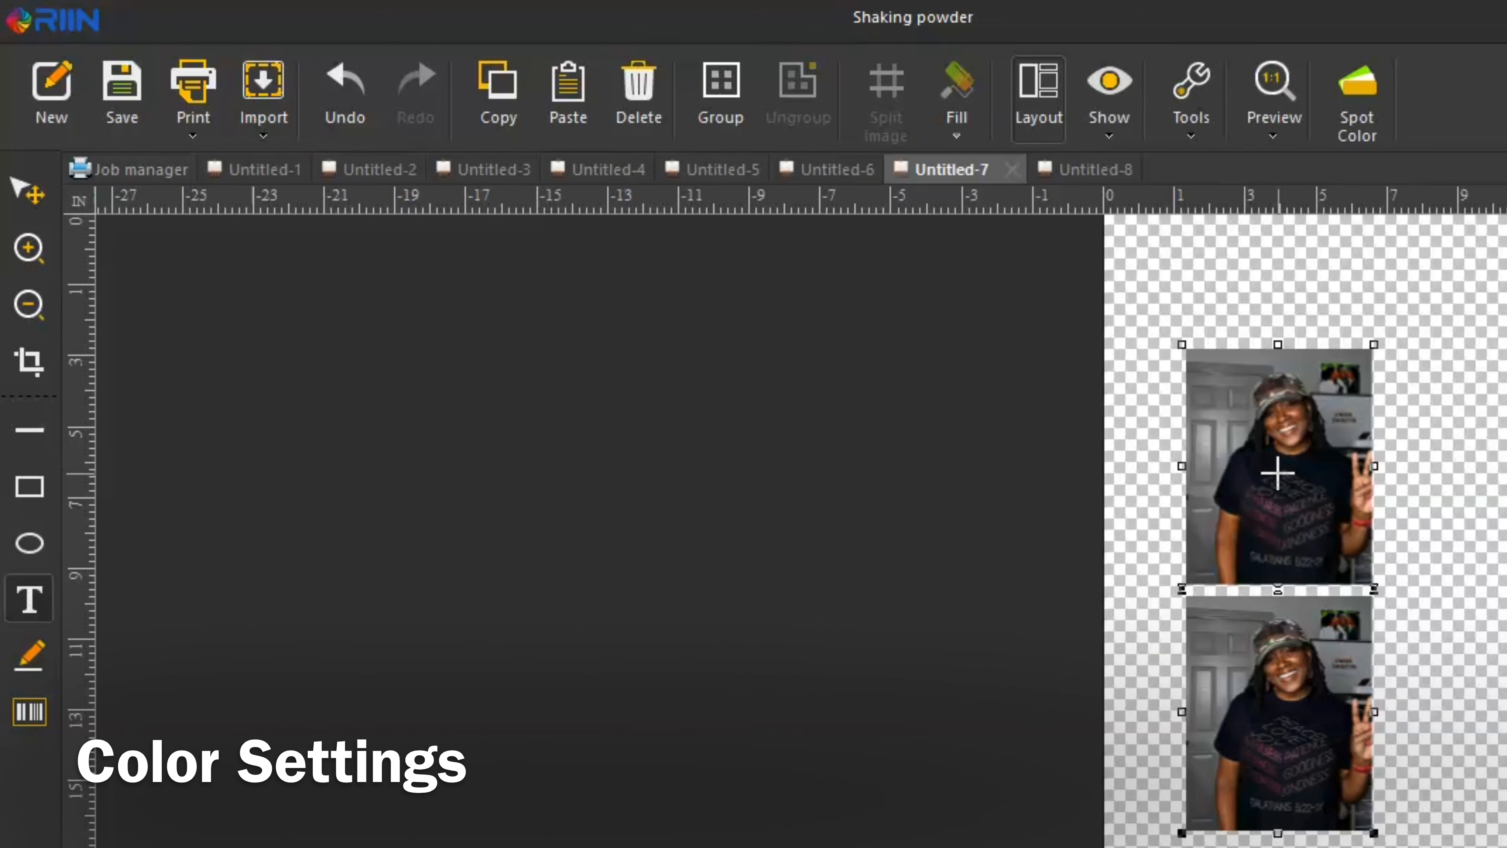
left_click(28, 248)
left_click(1316, 463)
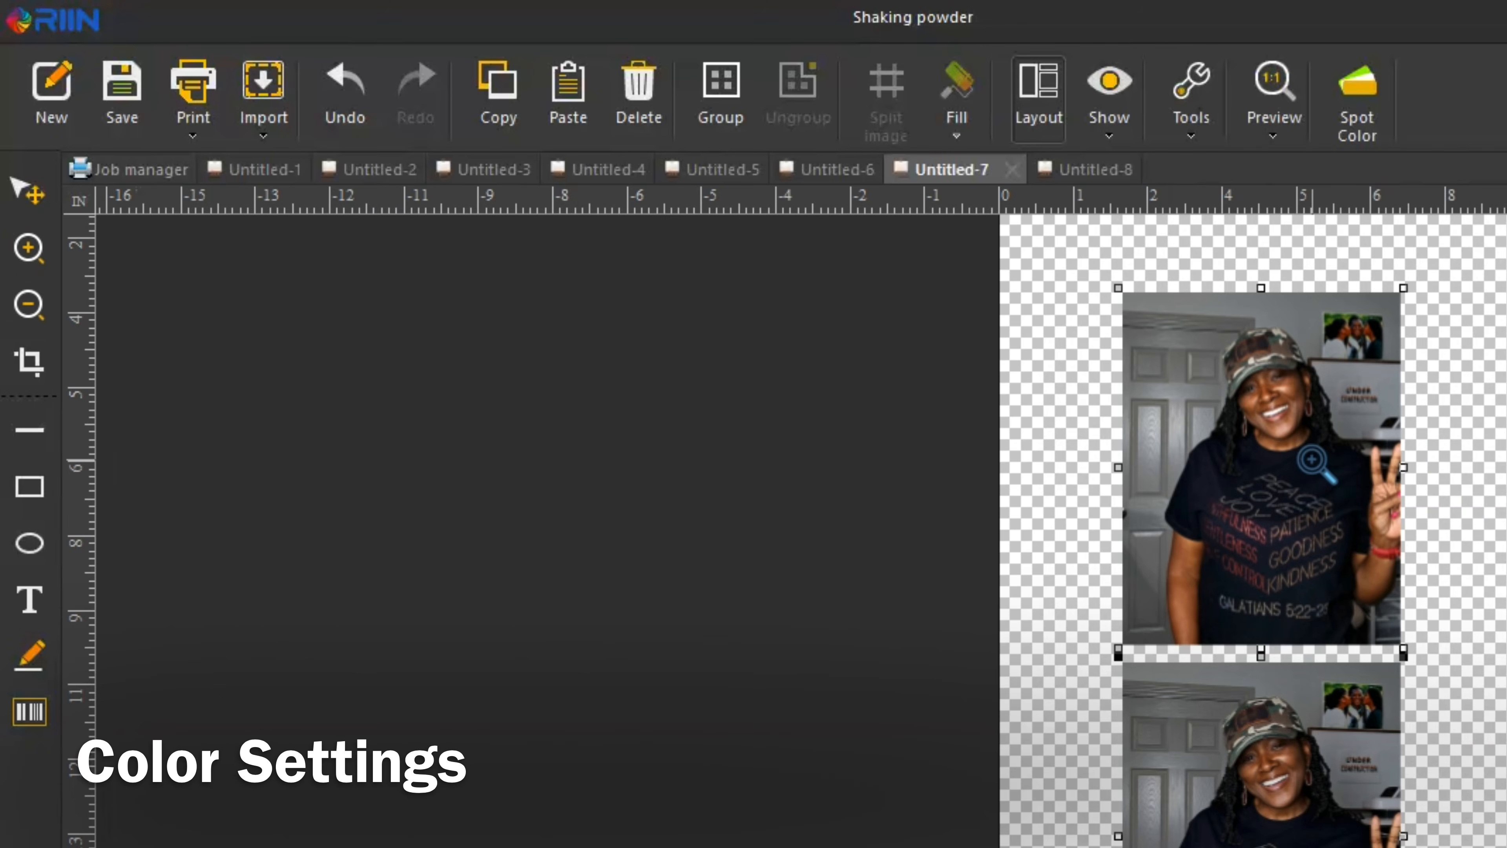
left_click(1196, 444)
left_click(1221, 447)
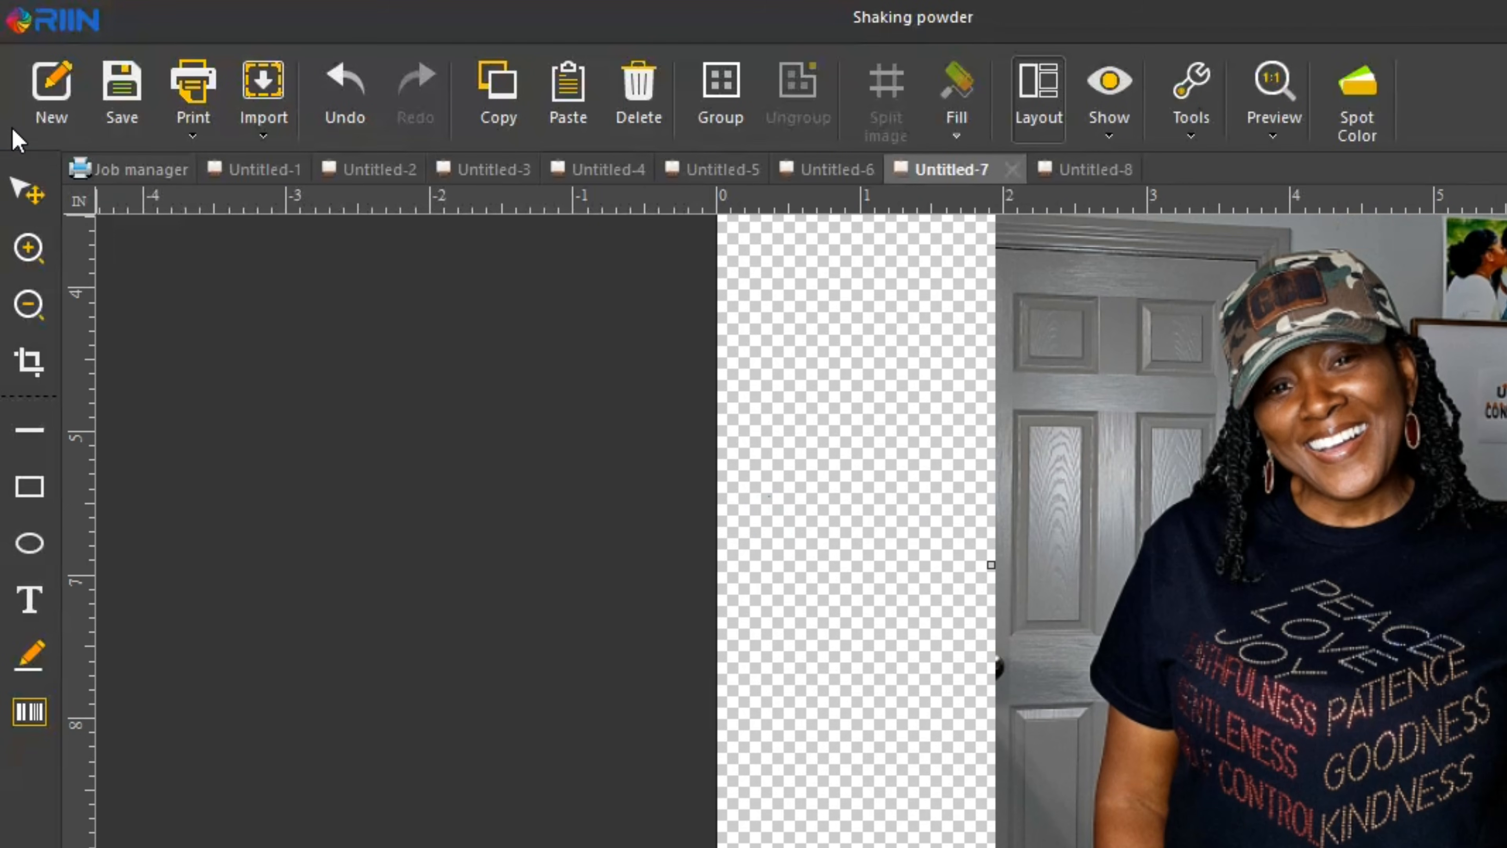
left_click(28, 206)
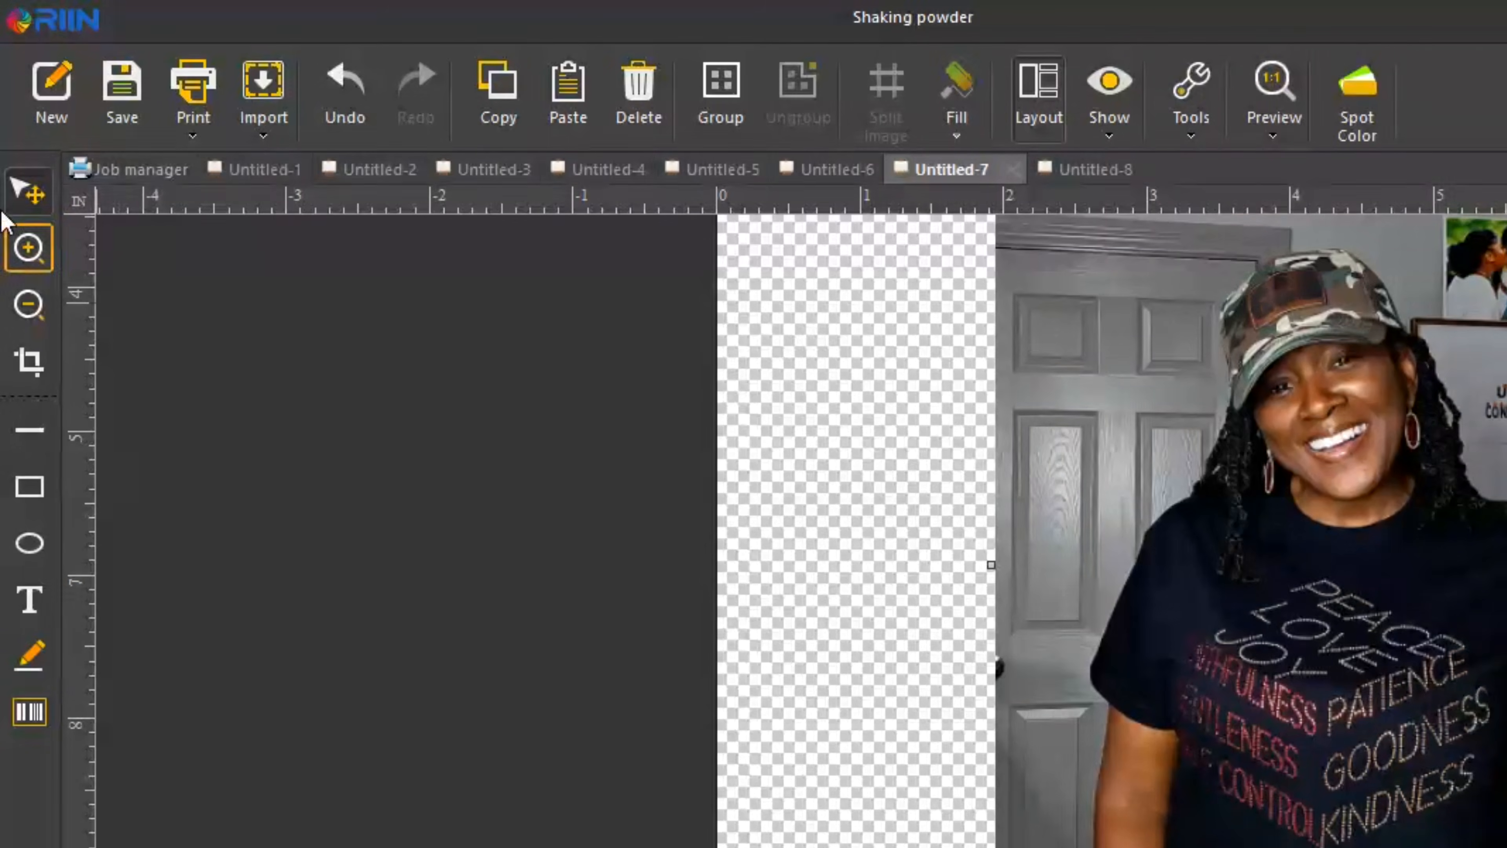
Step: Open the Color manager with its list of color solutions
left_click(40, 29)
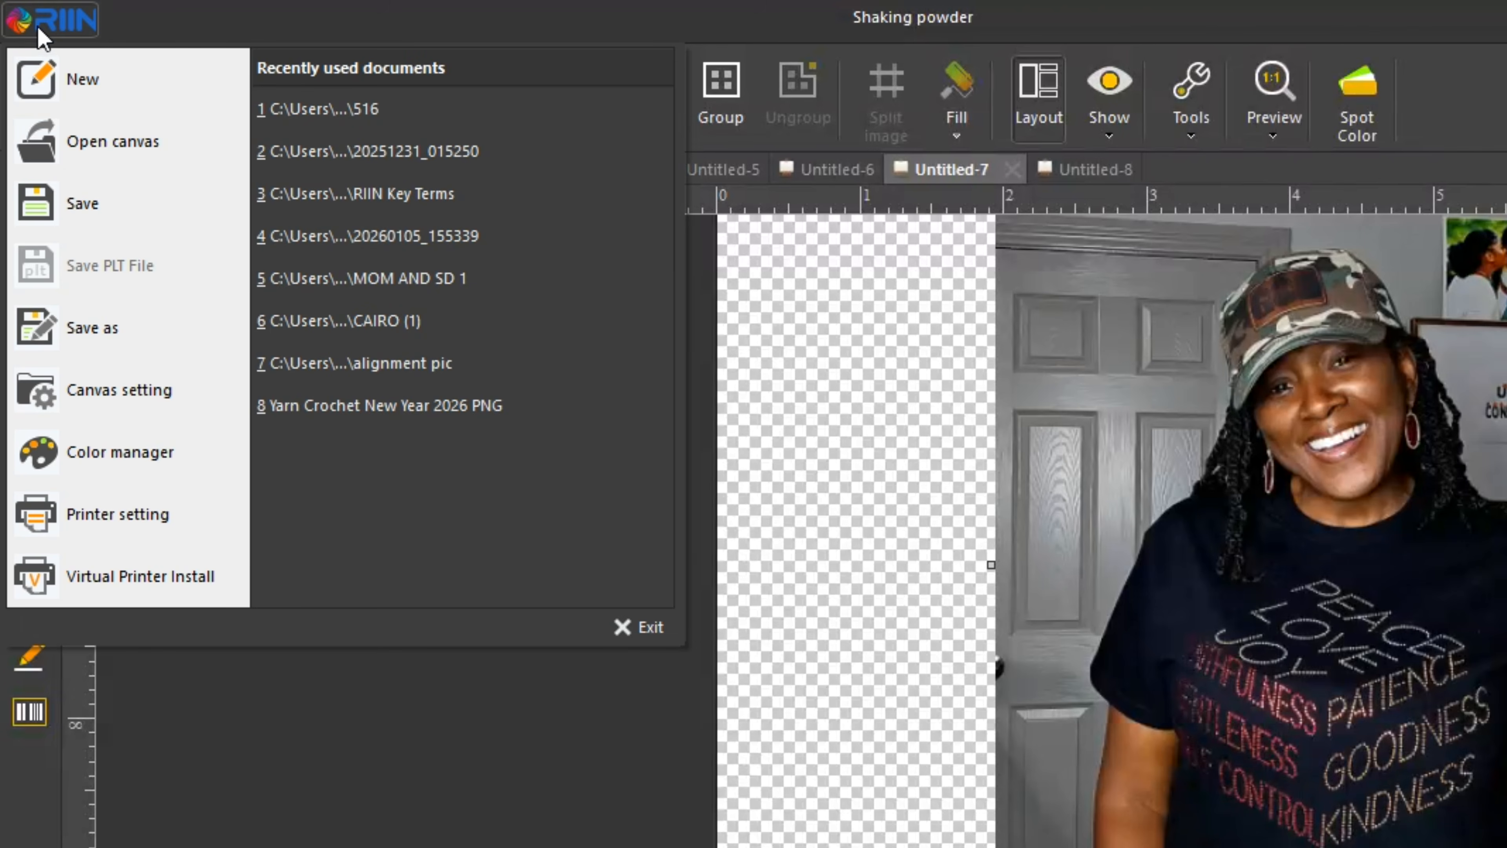
left_click(145, 458)
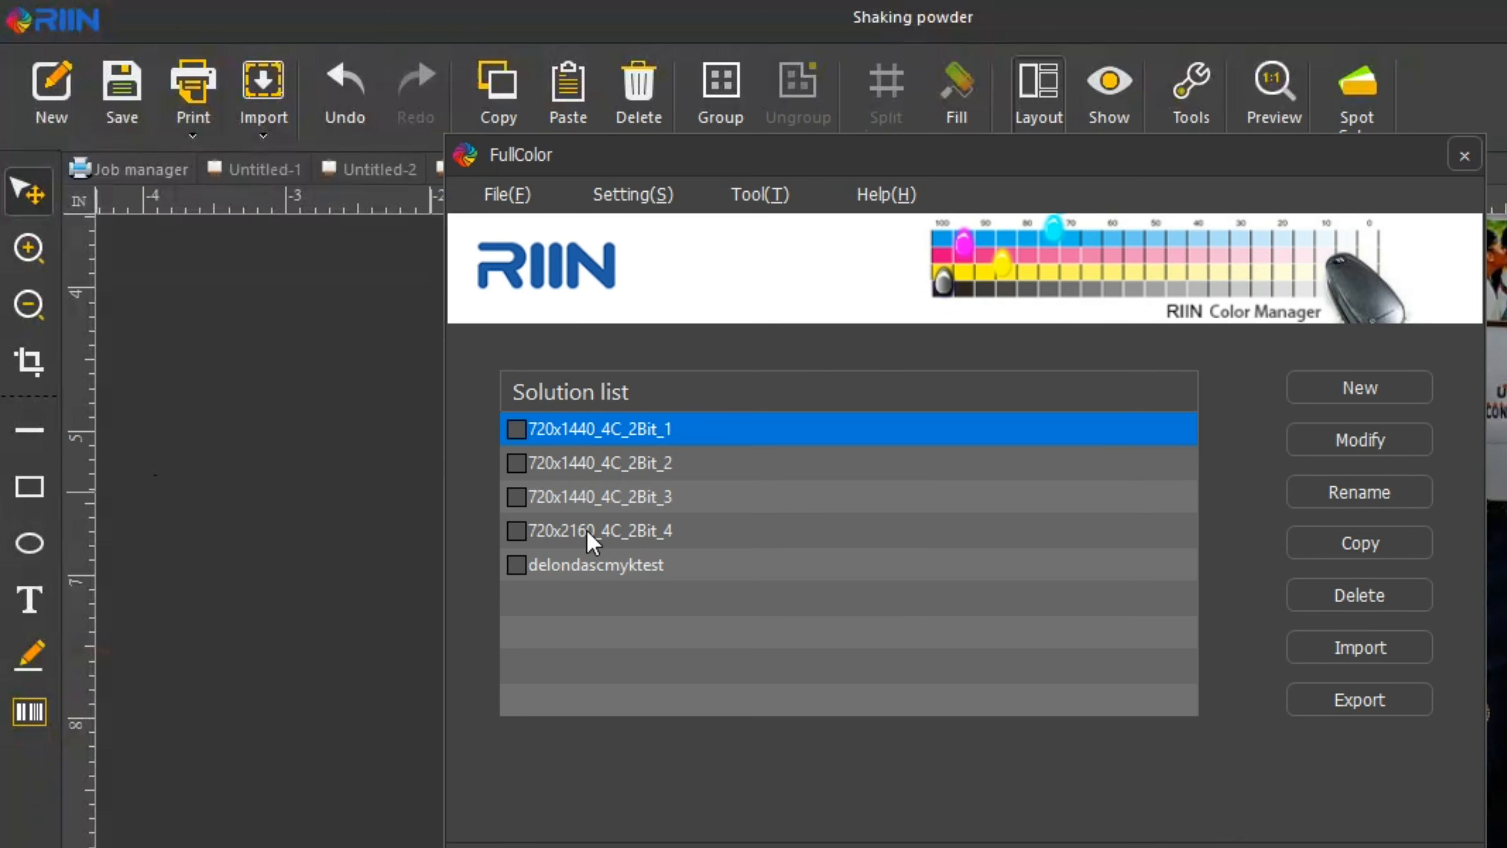
Step: Delete the custom CMYK test solution at the end of the solution list and confirm its removal
left_click(515, 566)
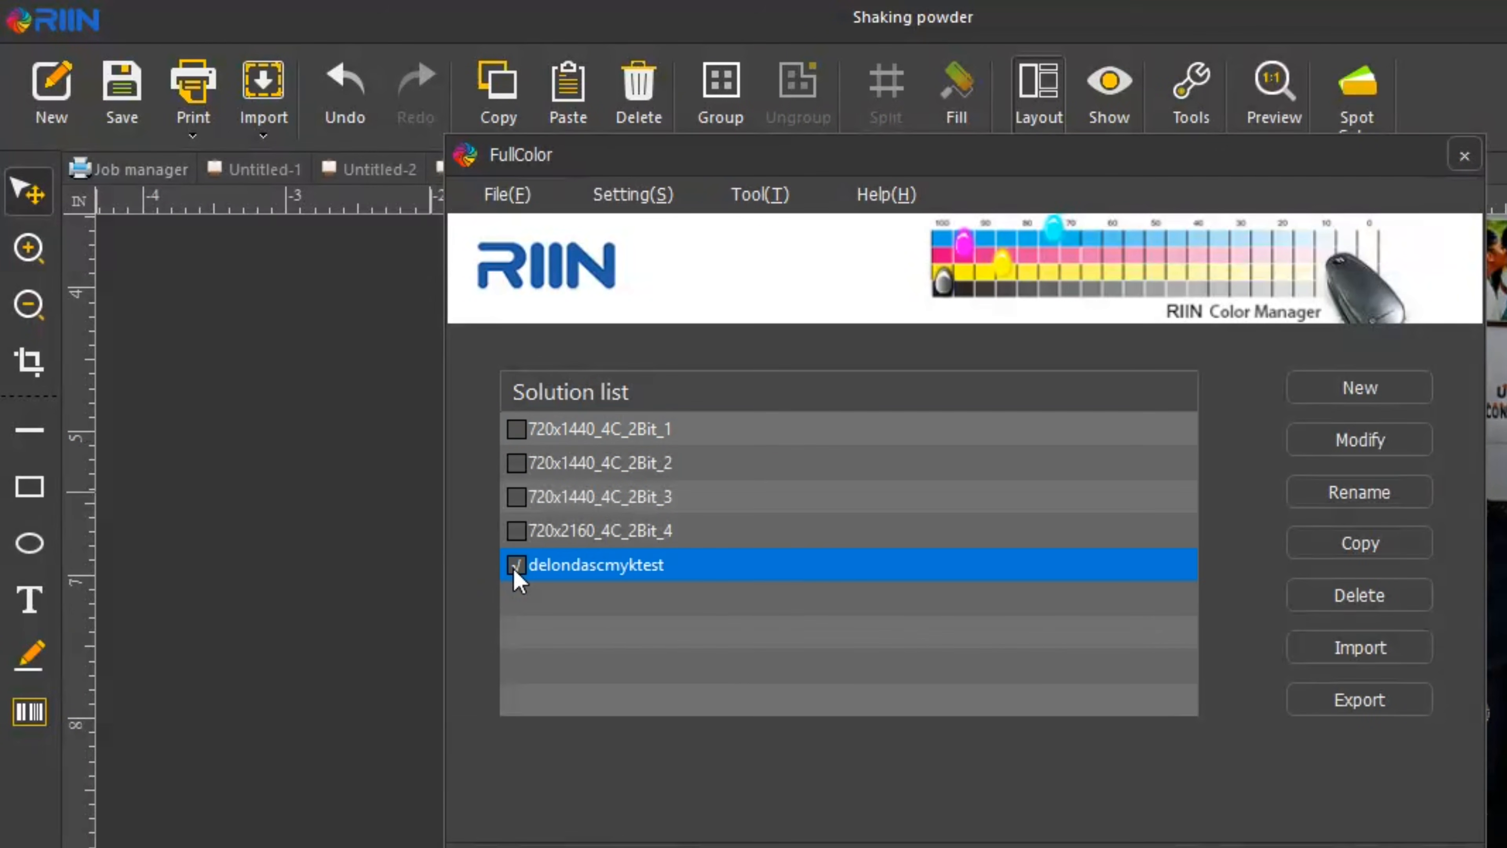
left_click(1390, 597)
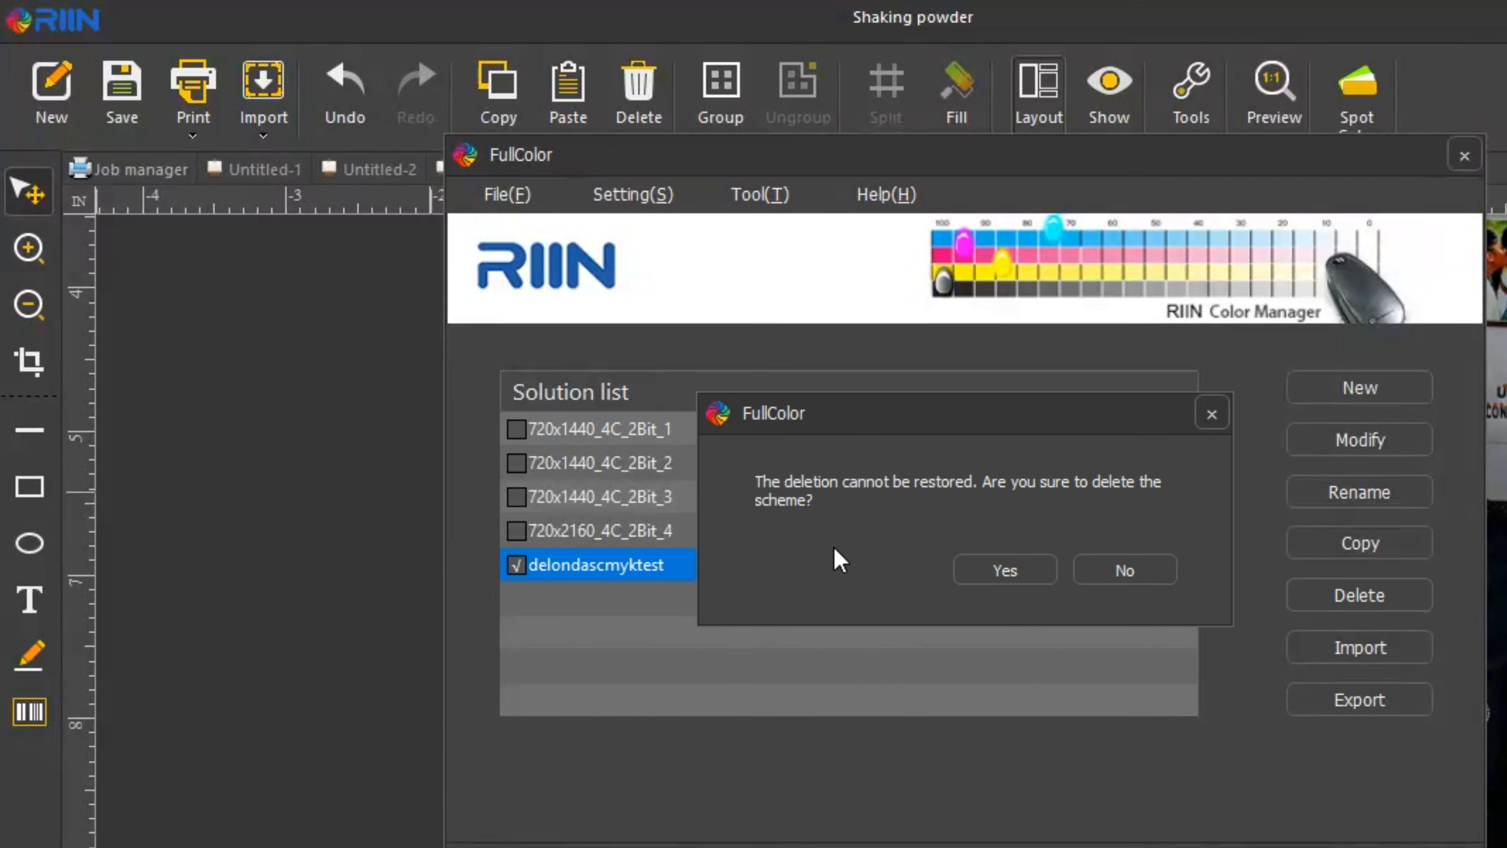
left_click(1025, 571)
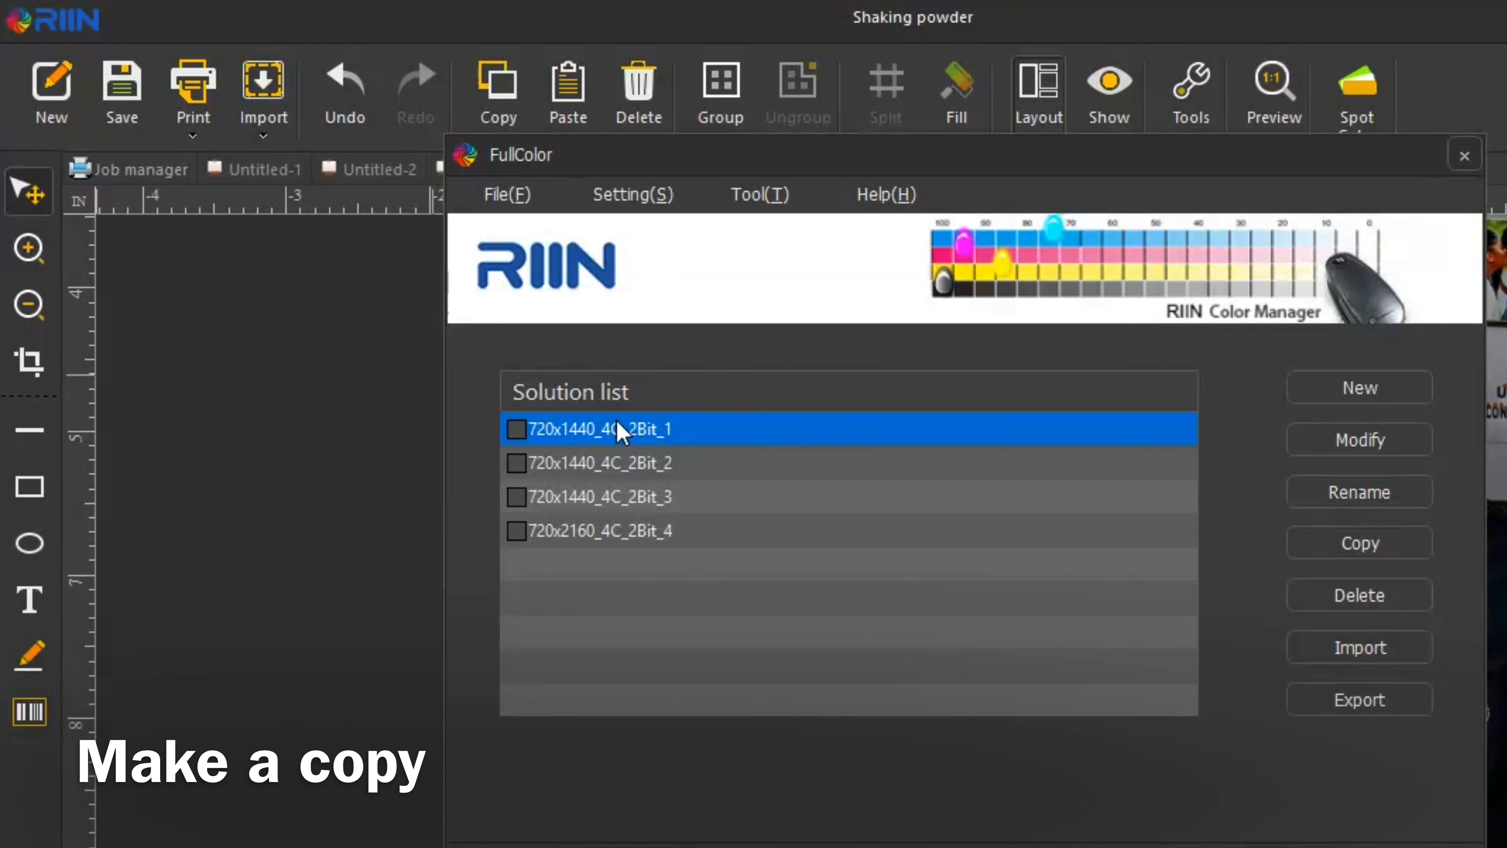
Step: Copy the 720x1440_4C_2Bit_1 solution, giving the copy thisisacolortest as both its Chinese and English name
left_click(516, 429)
left_click(1371, 547)
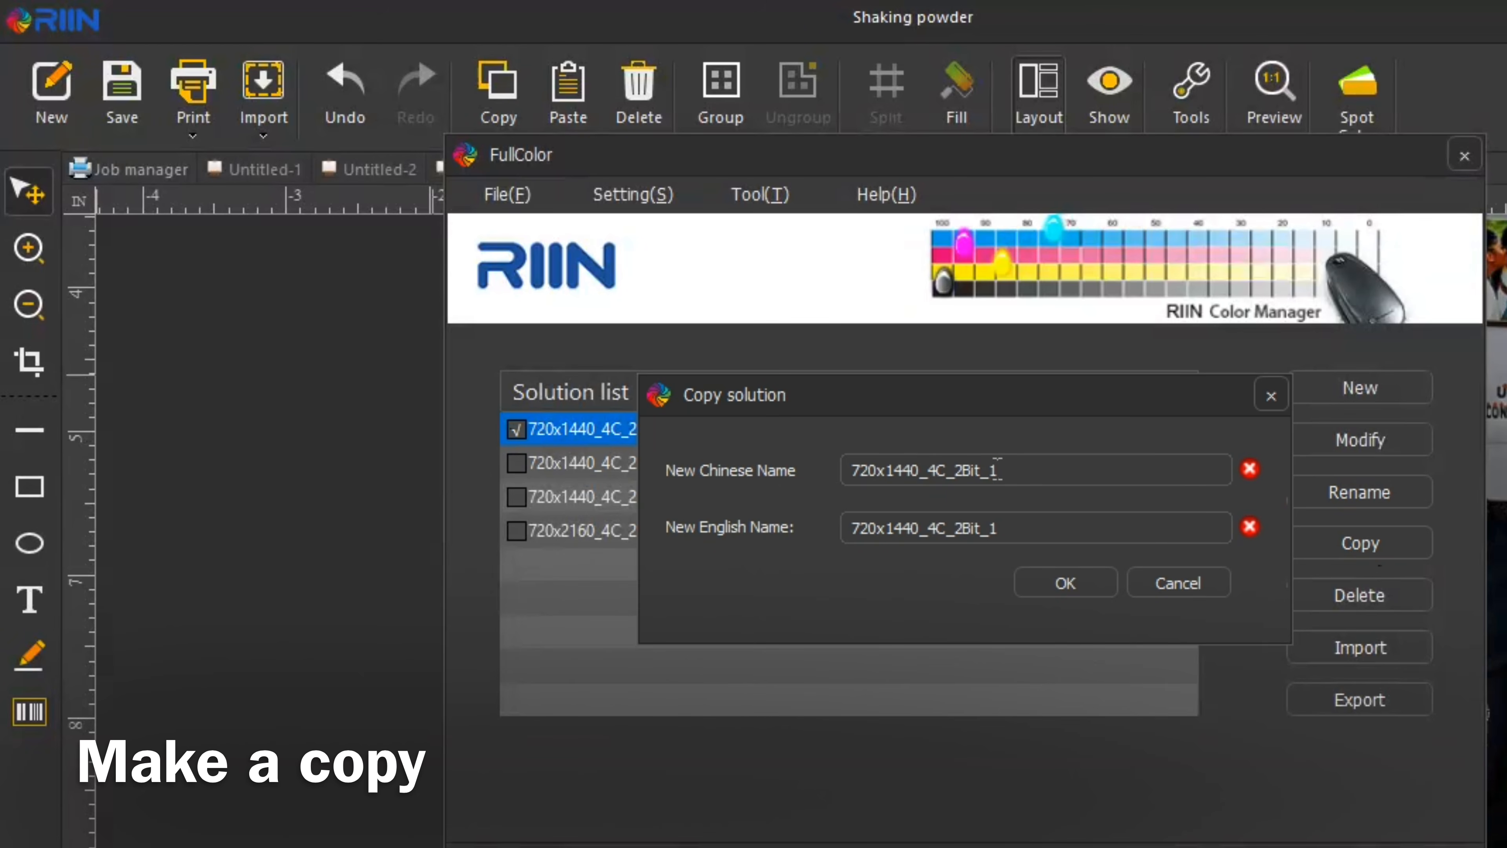
left_click_drag(1009, 469, 780, 470)
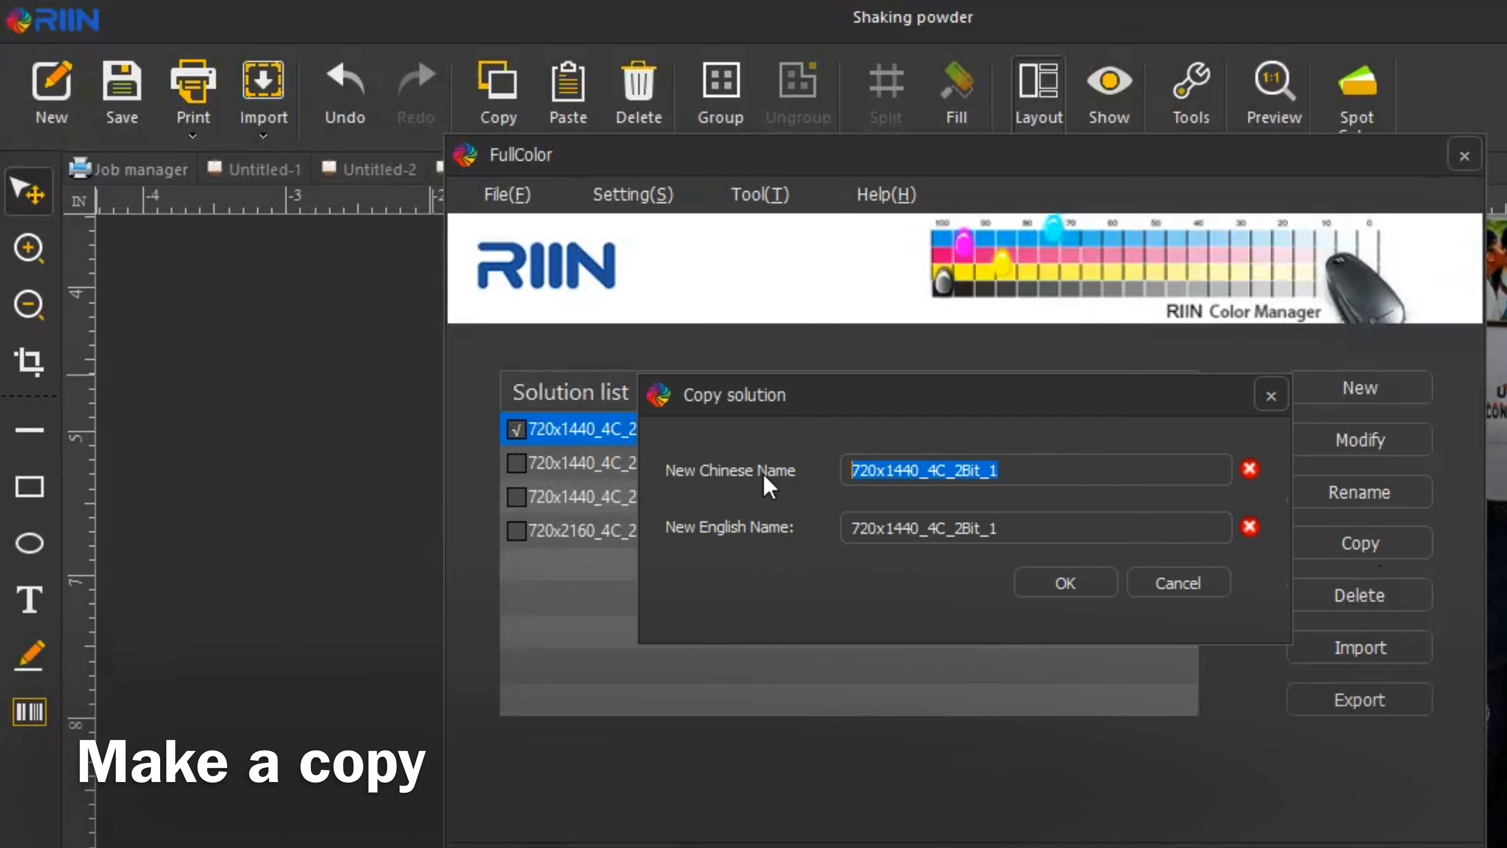
type("thisisacolortest")
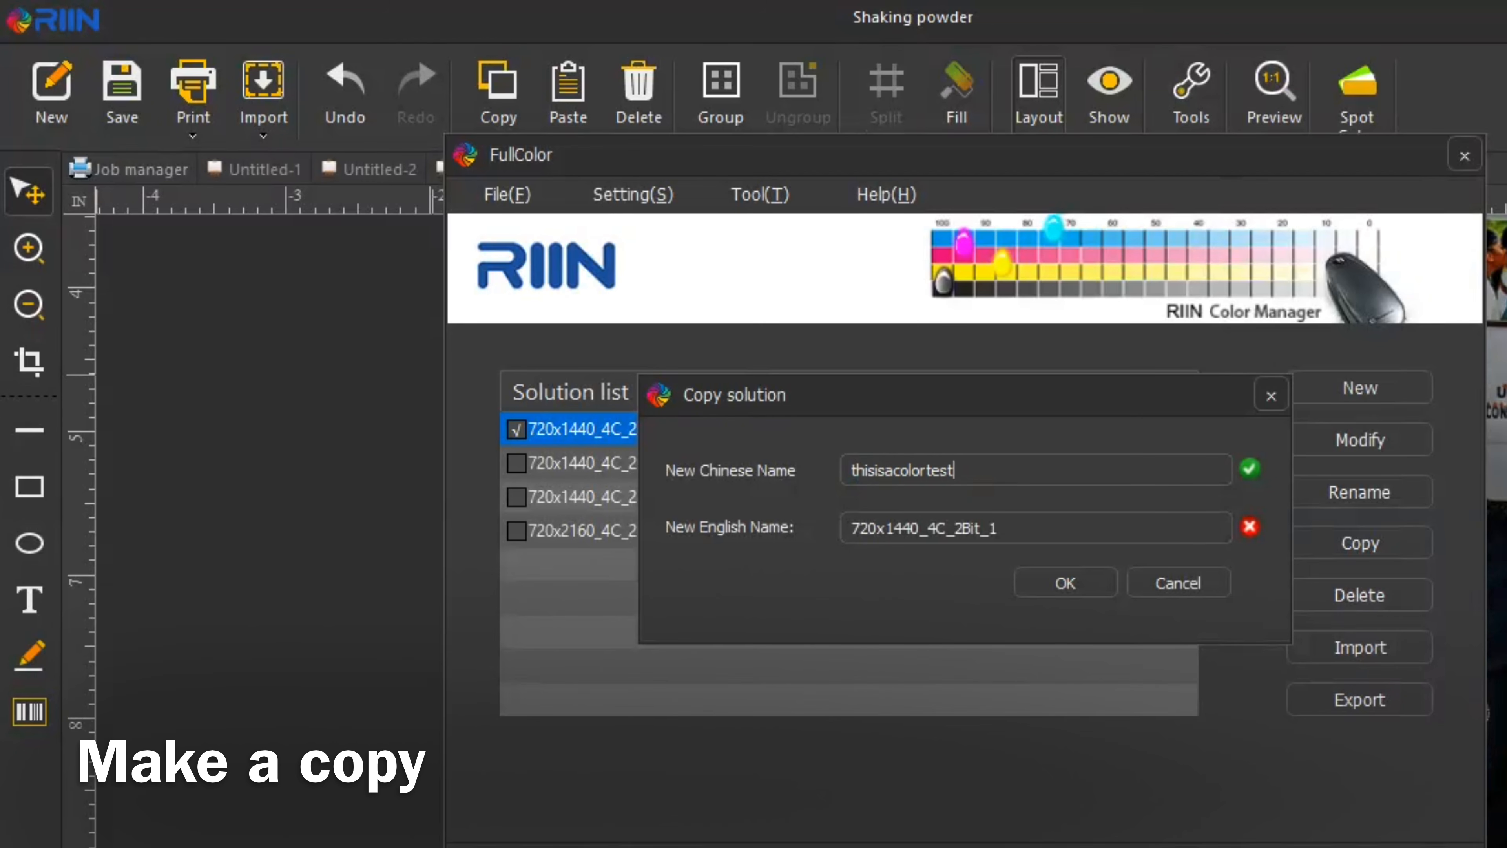
left_click(851, 528)
left_click_drag(999, 529, 747, 538)
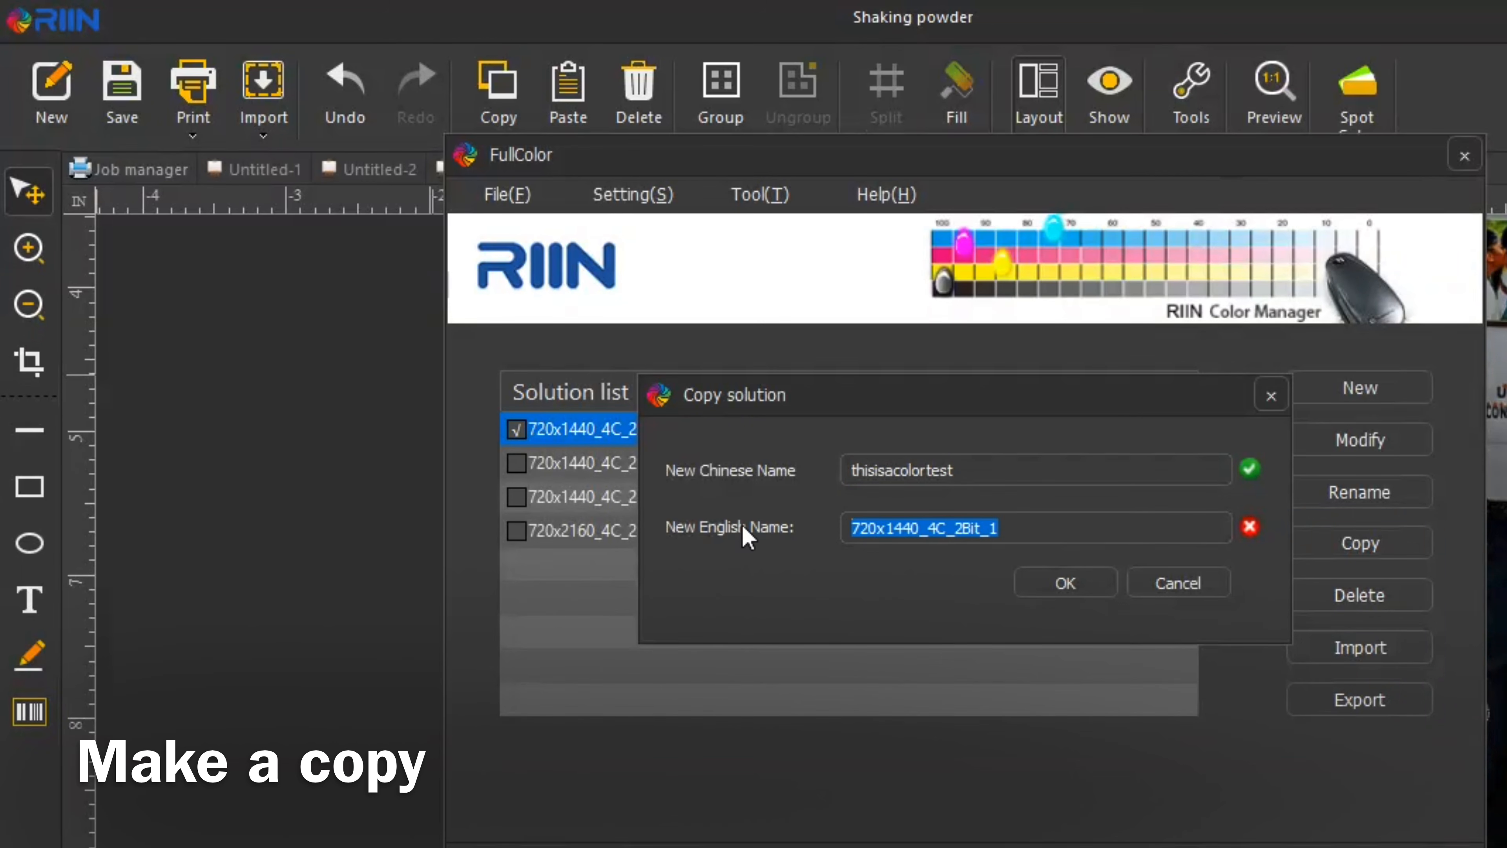
type("thisisacolortest")
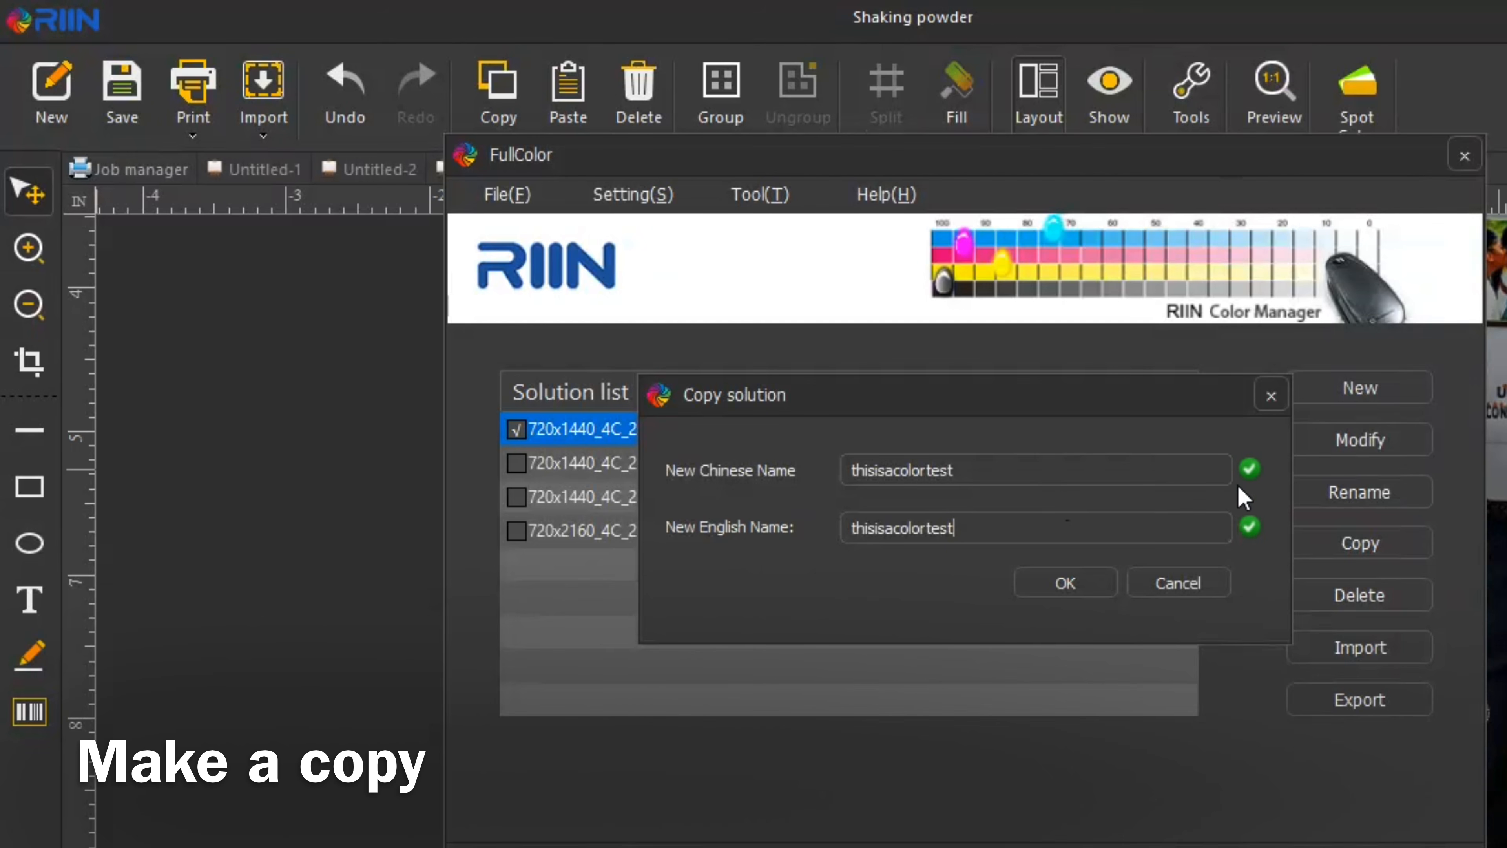
left_click(1066, 583)
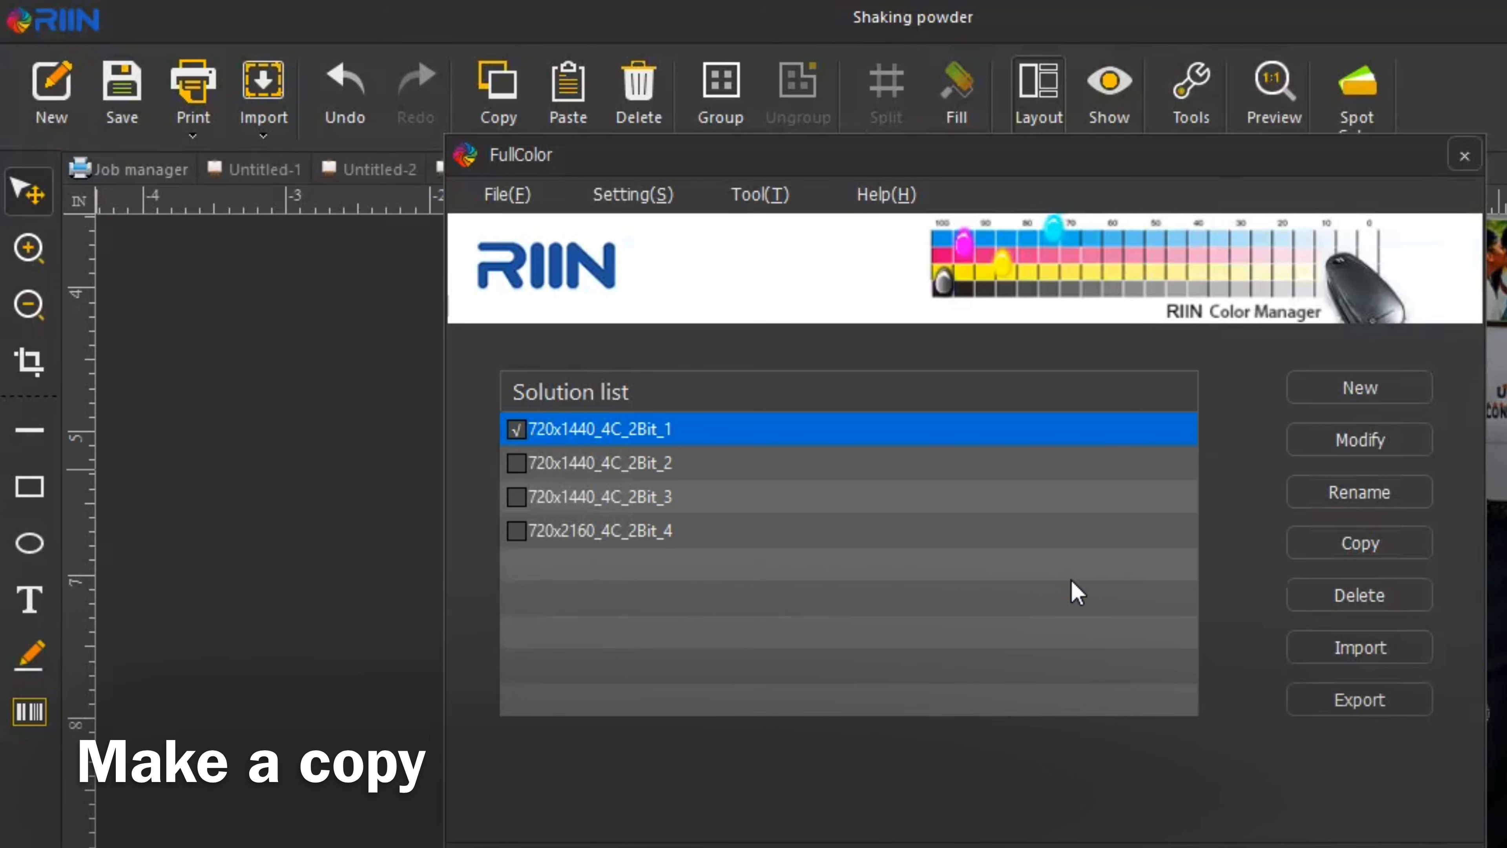
Step: Open the thisisacolortest solution for modification and set the C channel's linearization regulation to -0.15
left_click(511, 430)
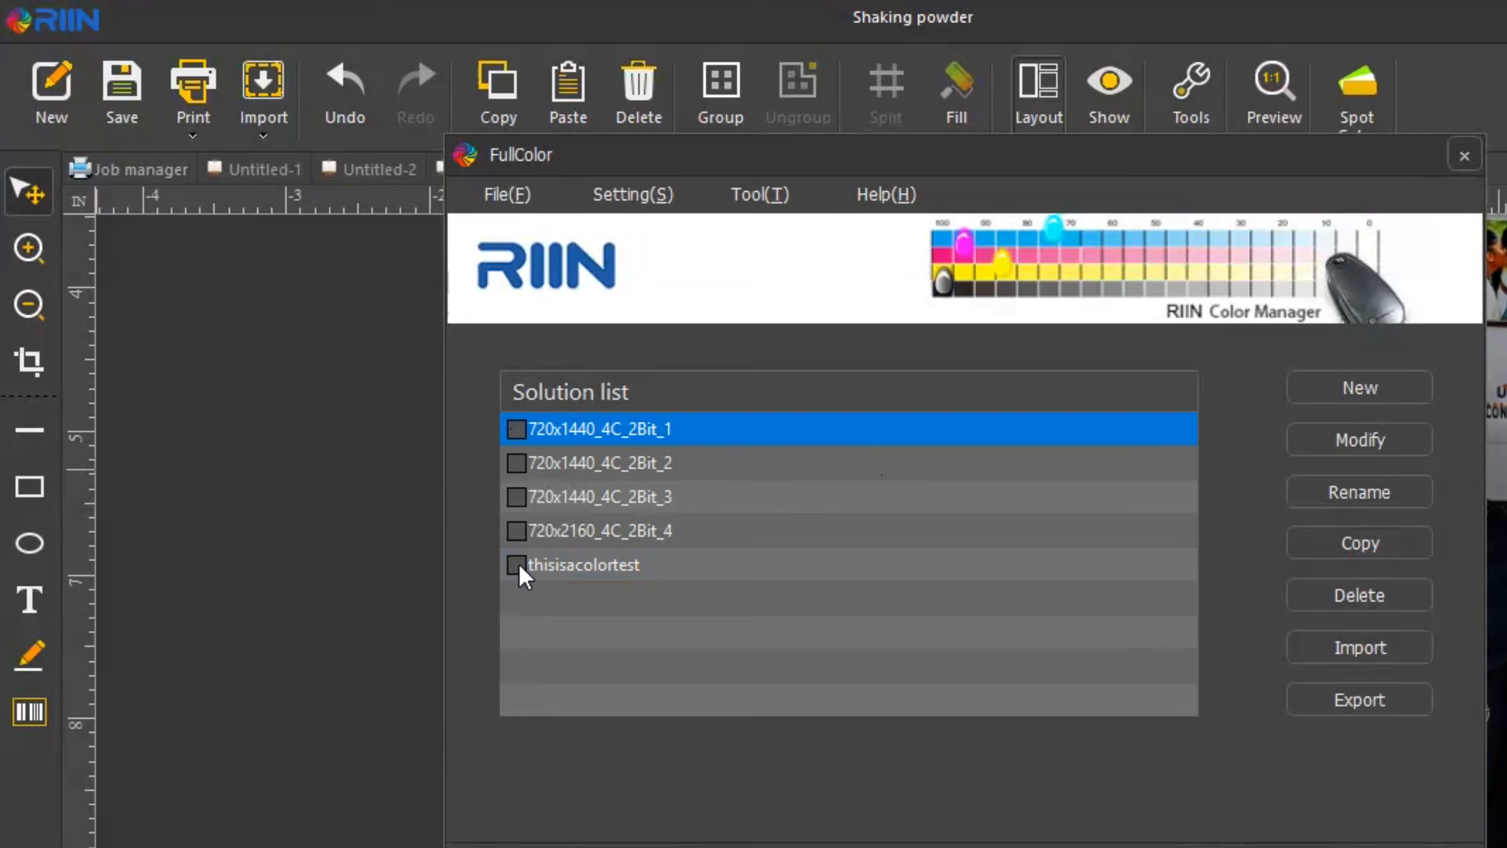
left_click(517, 565)
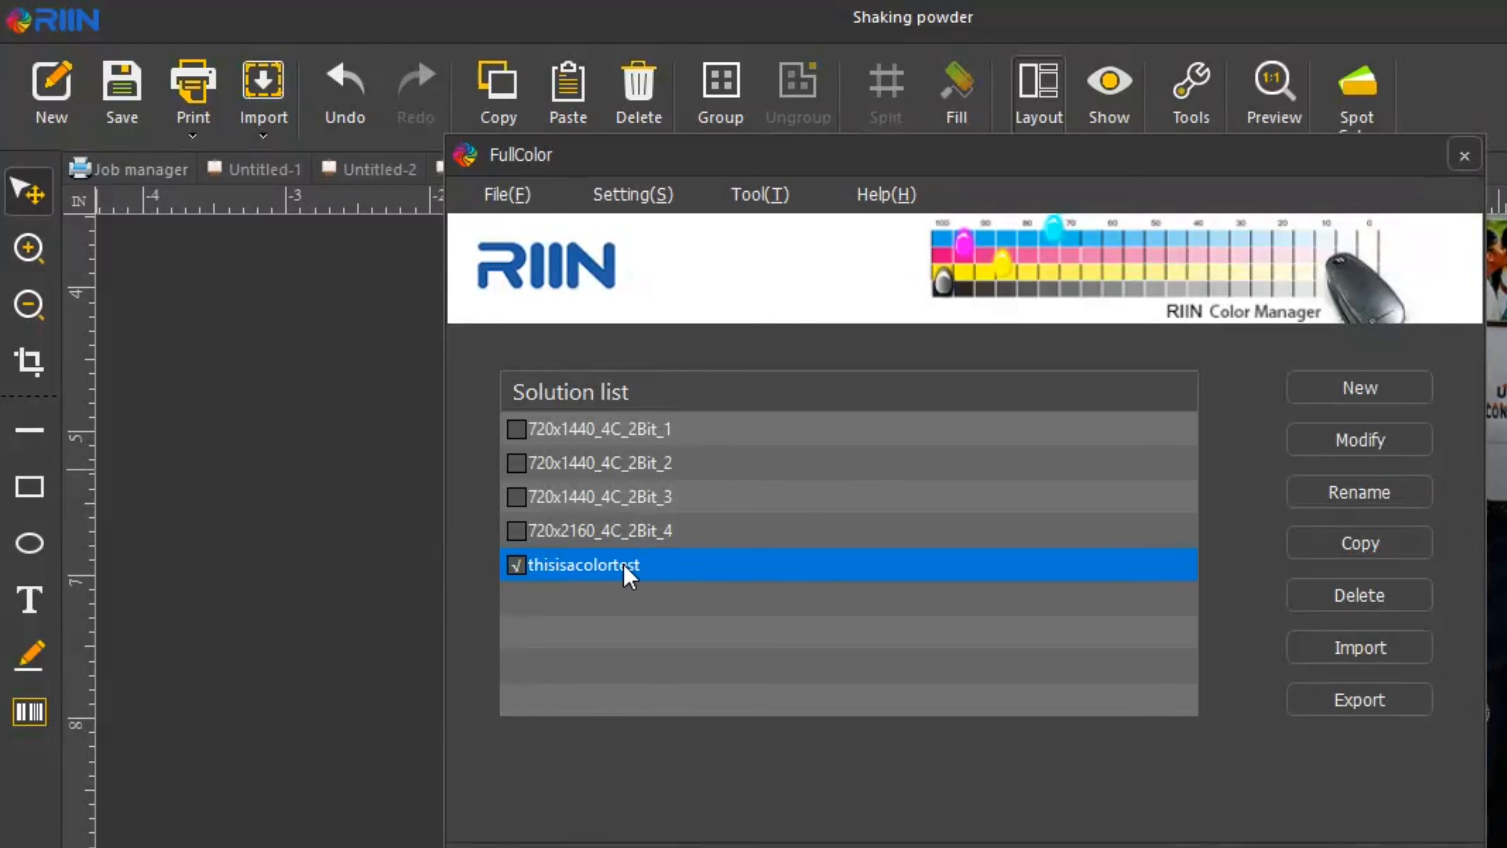
left_click(1353, 456)
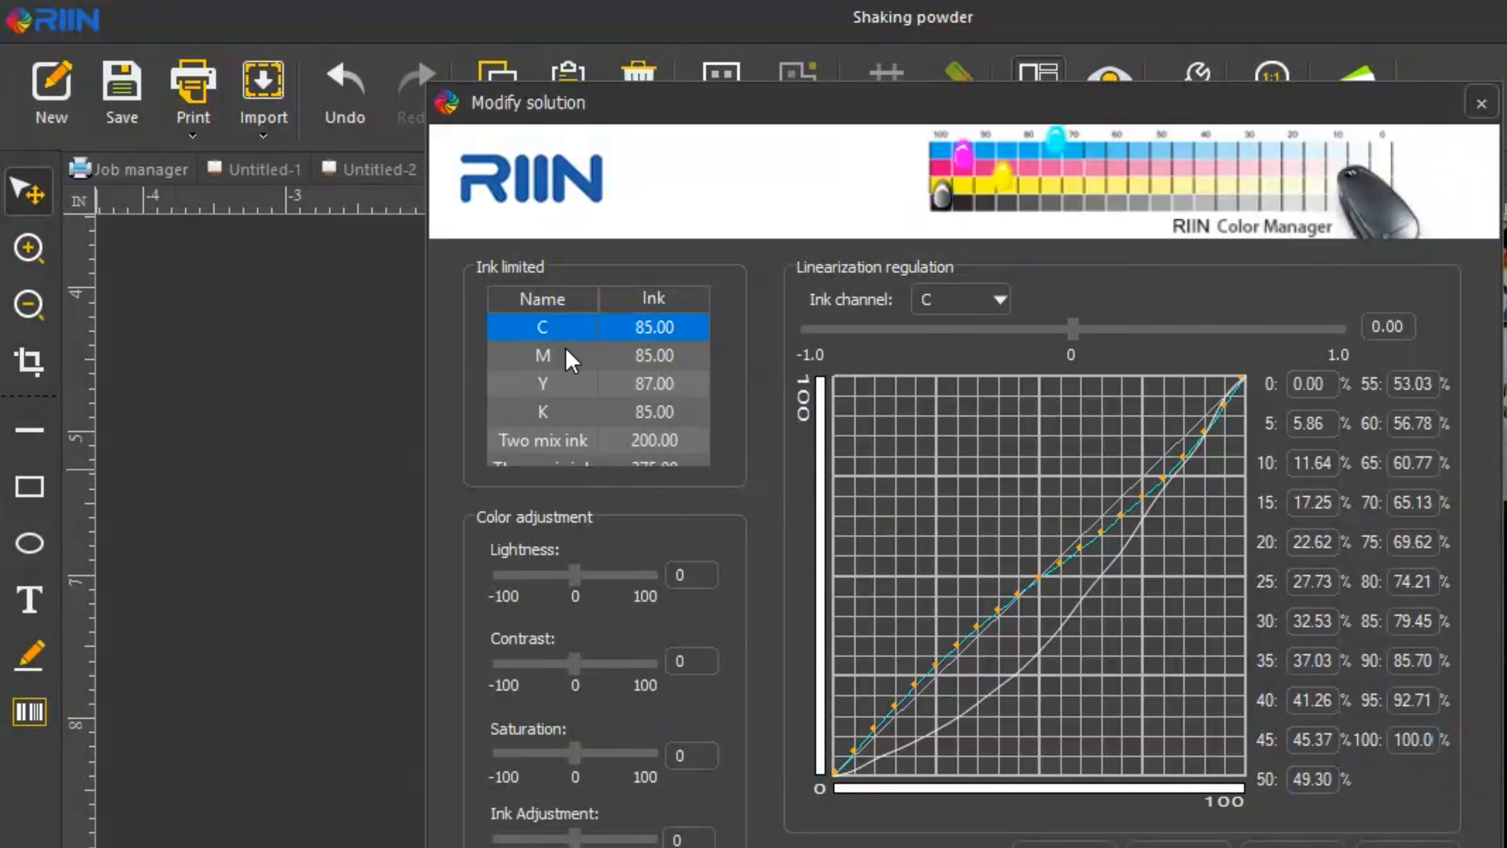
left_click_drag(1073, 330, 1032, 328)
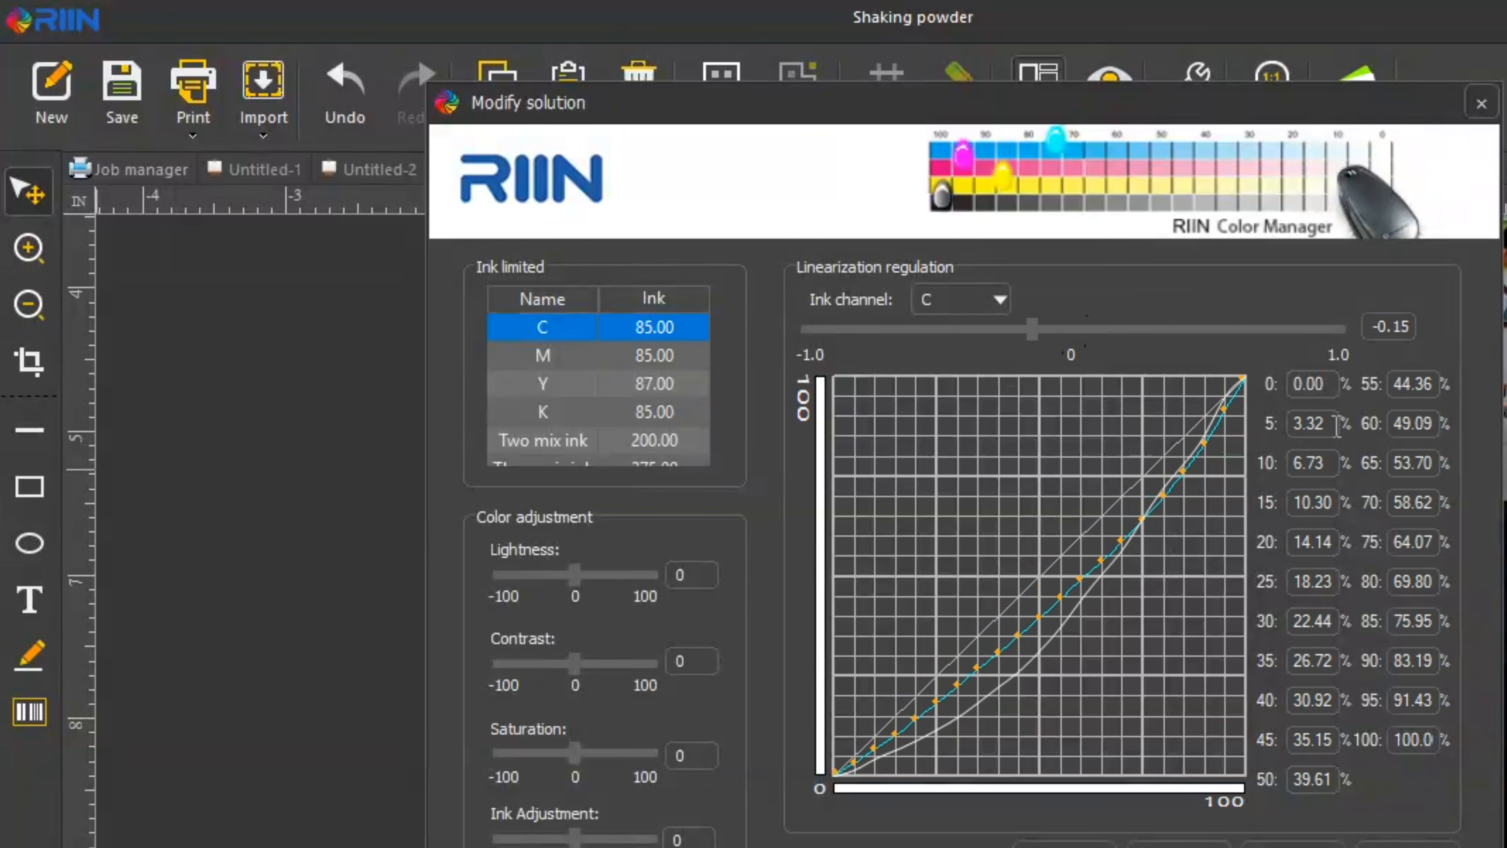
Step: Set the M channel's linearization regulation to about -0.14
left_click(599, 356)
left_click(1003, 301)
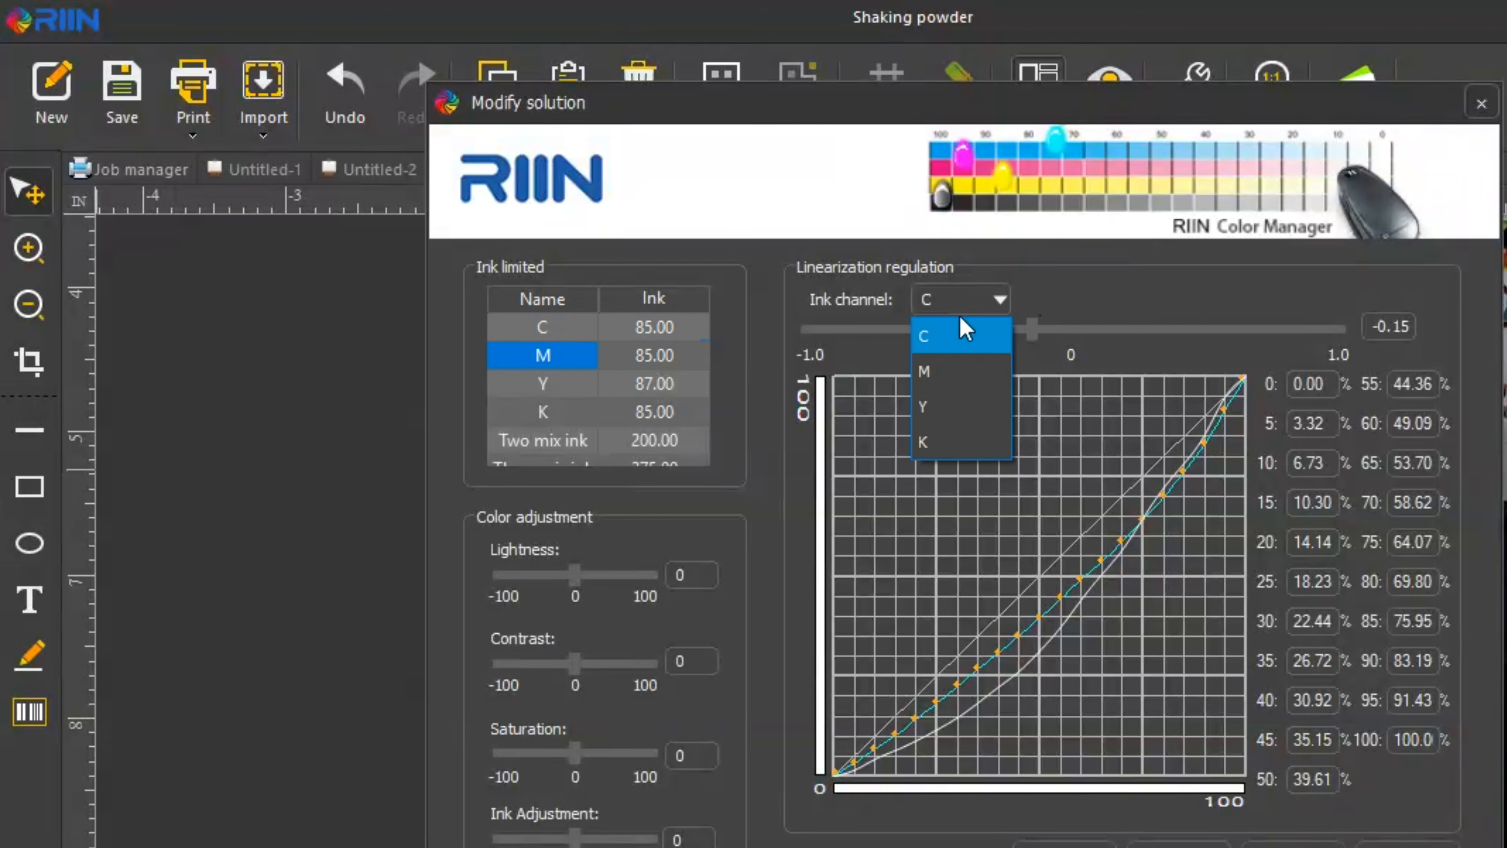
left_click(933, 373)
left_click_drag(1070, 328, 1043, 339)
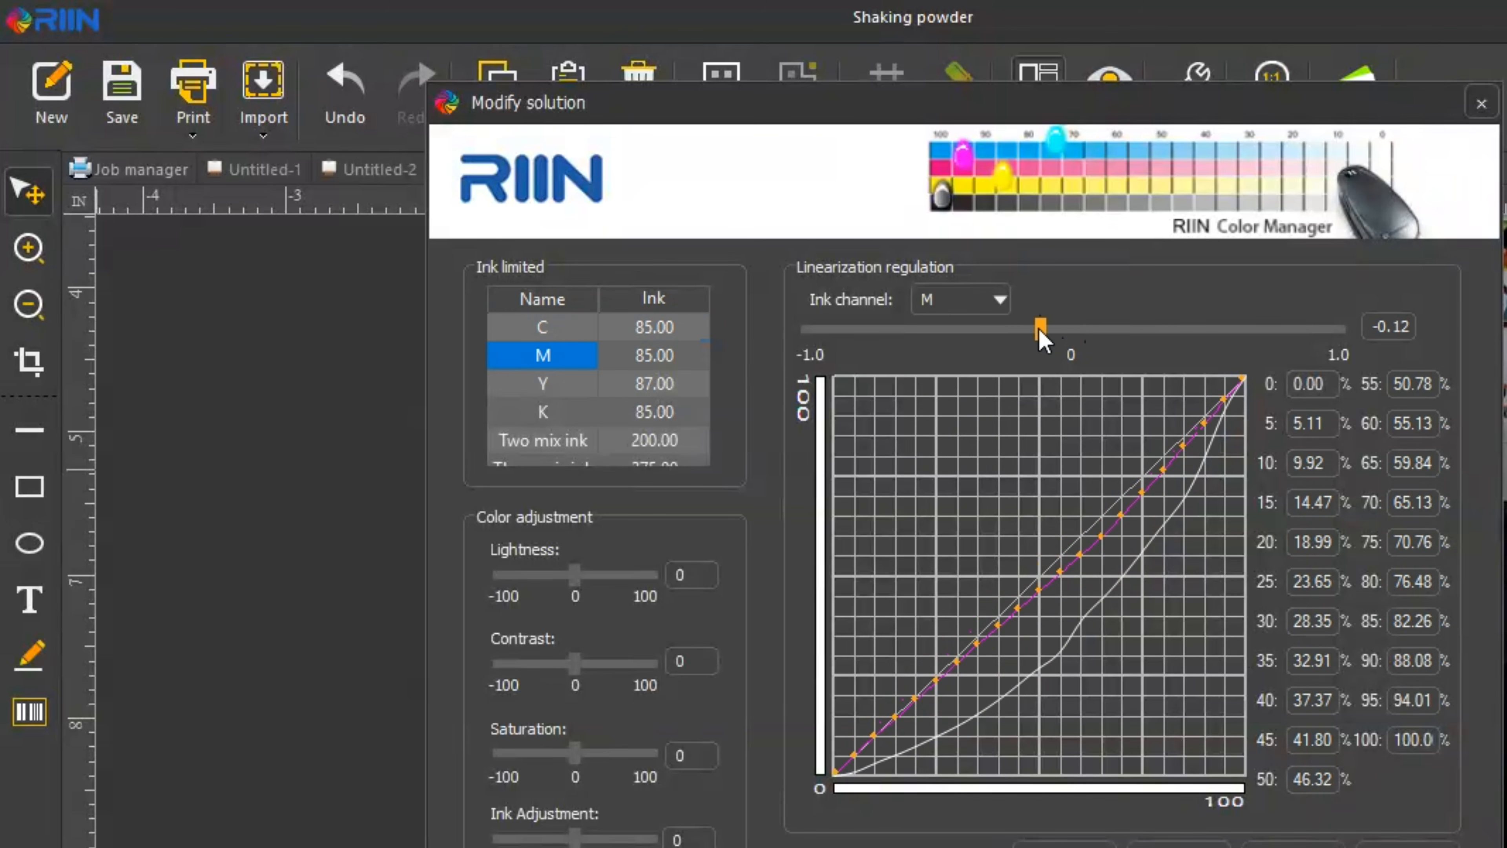
Step: Raise the Y channel's linearization regulation above zero
left_click(579, 389)
left_click(1000, 300)
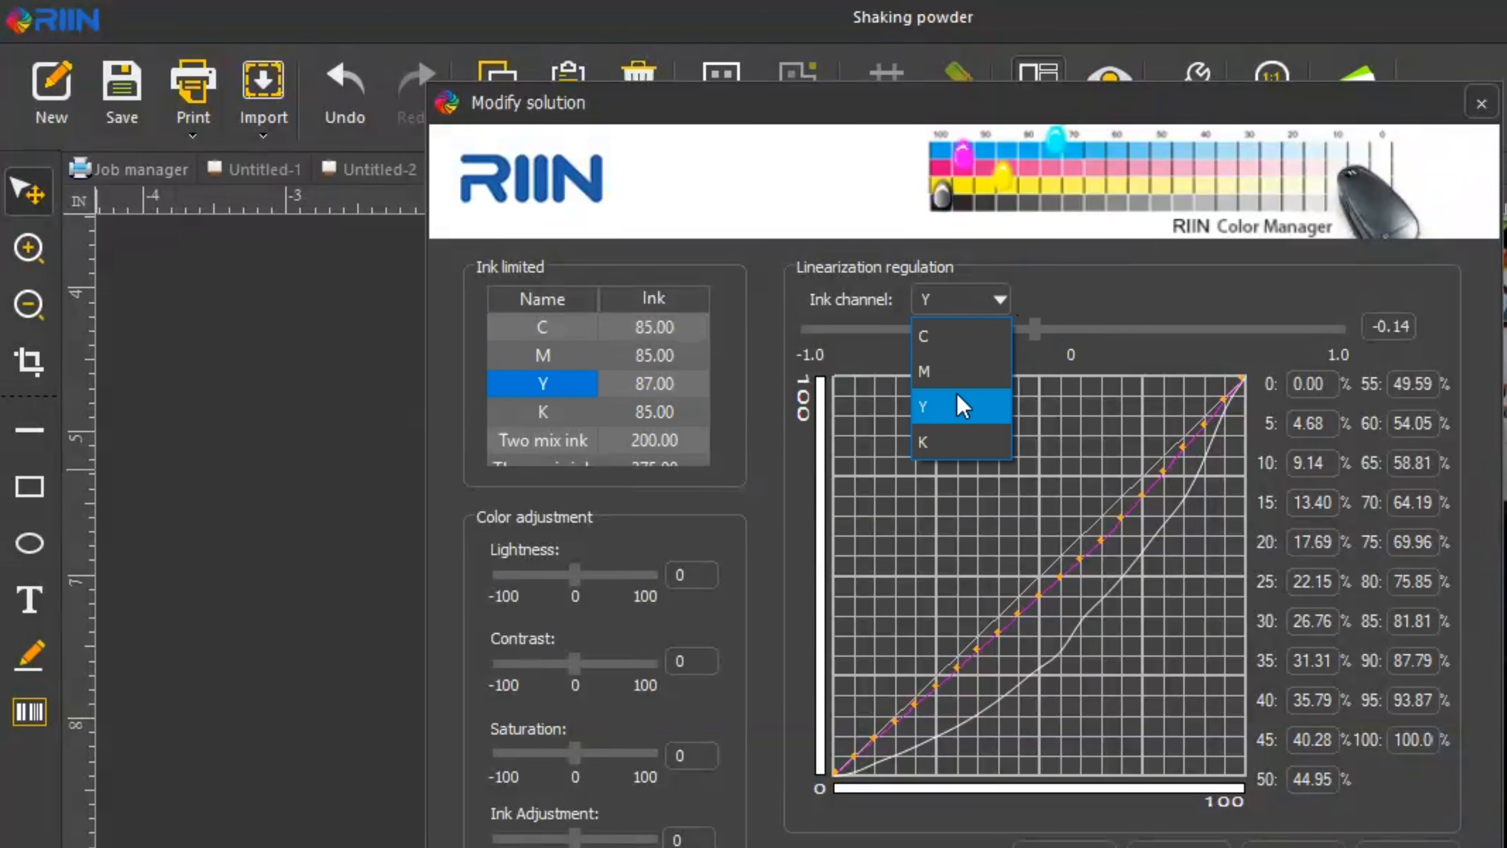
left_click(963, 407)
left_click_drag(1071, 328, 1146, 328)
Step: Set the K channel's linearization regulation to 0.16 and save the modified solution
left_click(552, 416)
left_click(1001, 300)
left_click(946, 441)
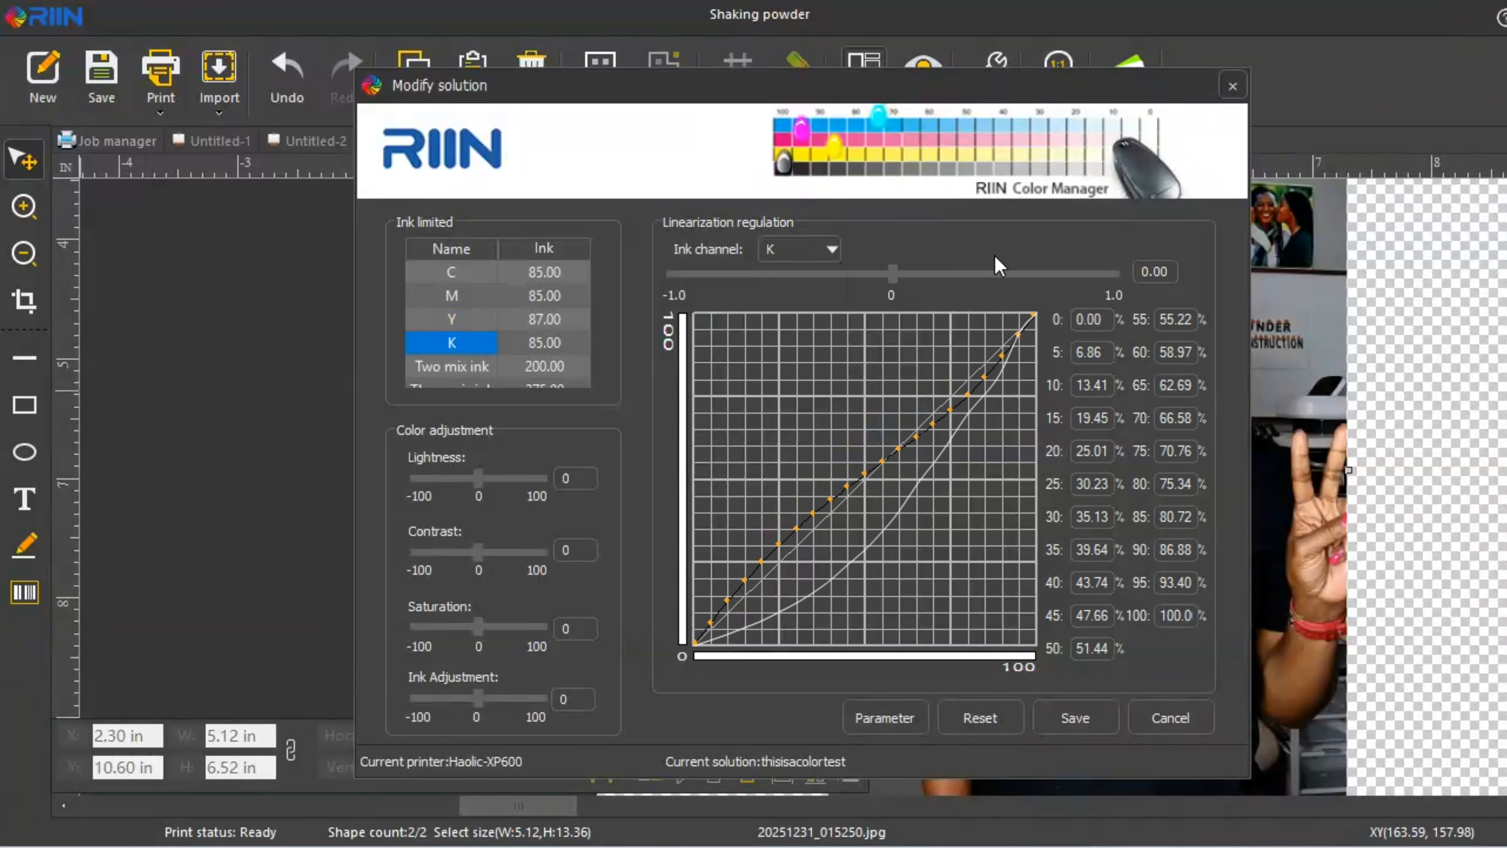
left_click_drag(894, 275, 930, 276)
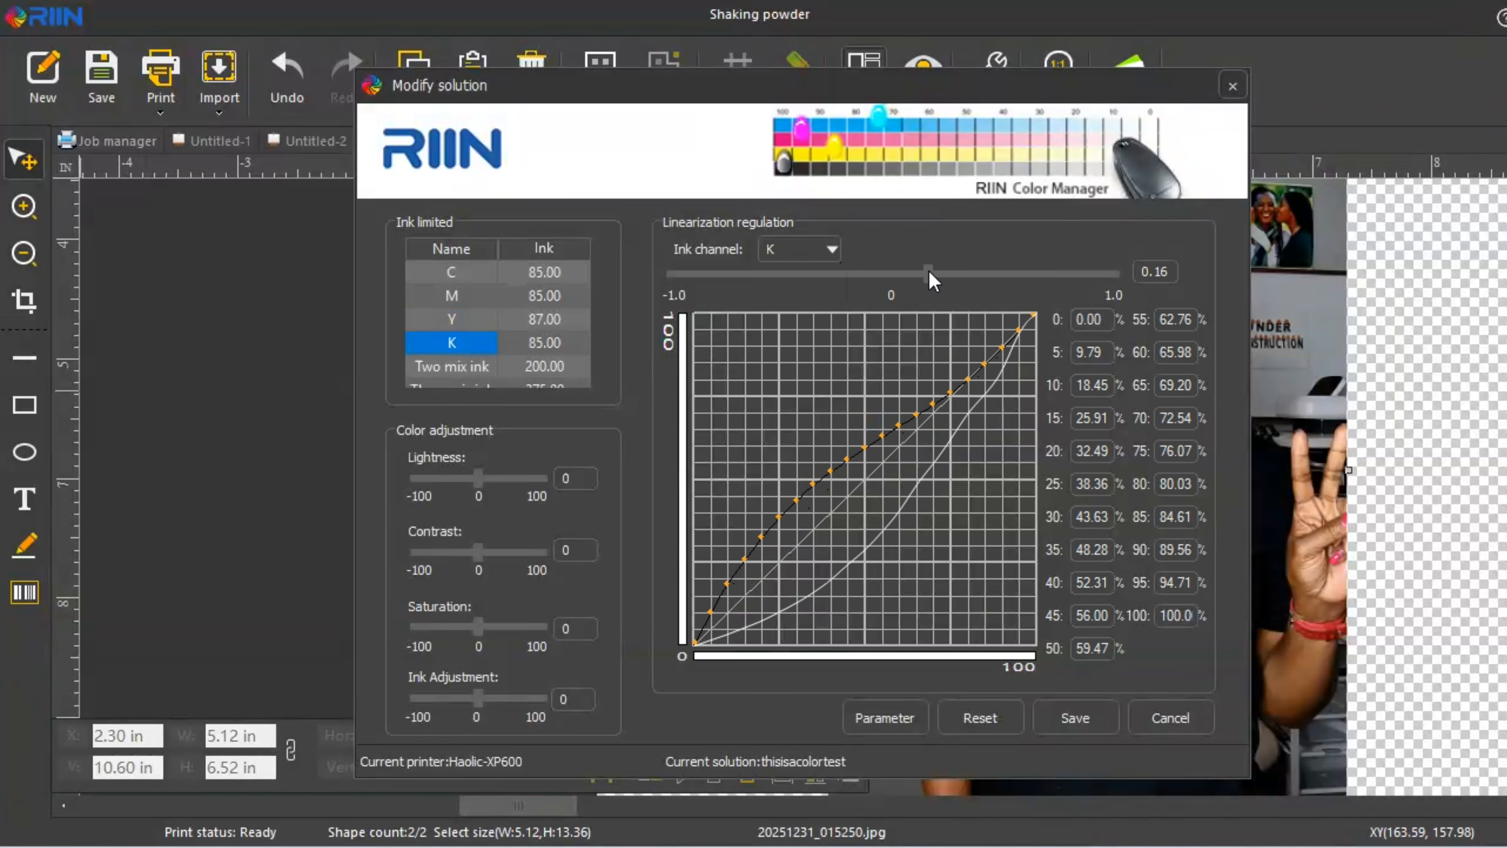
left_click(1079, 721)
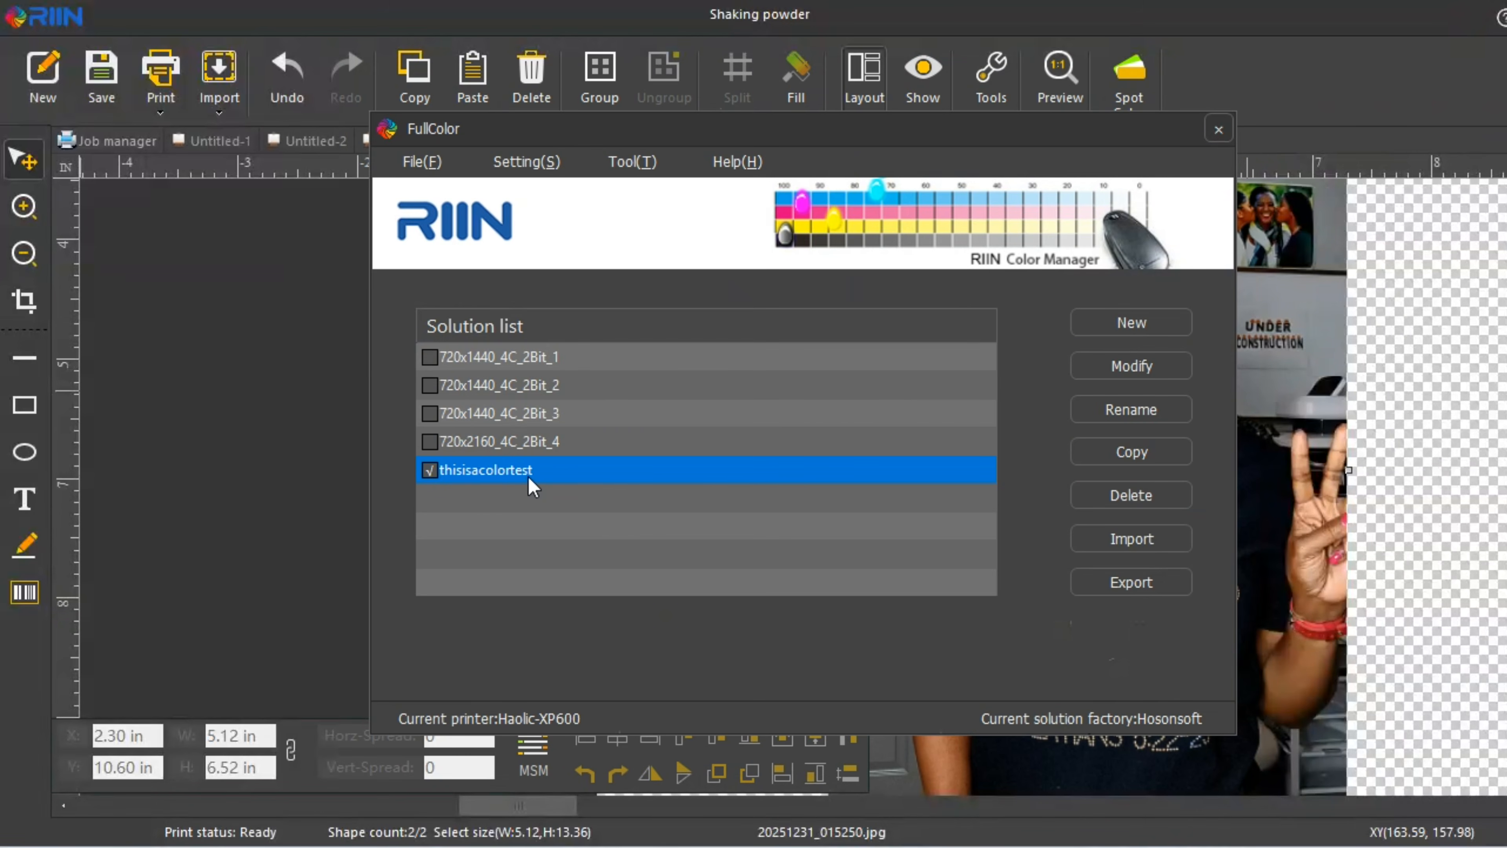
Step: Close the color manager, open the print setup for Untitled-7 and choose thisisacolortest as its solution
left_click(1218, 129)
left_click(1160, 363)
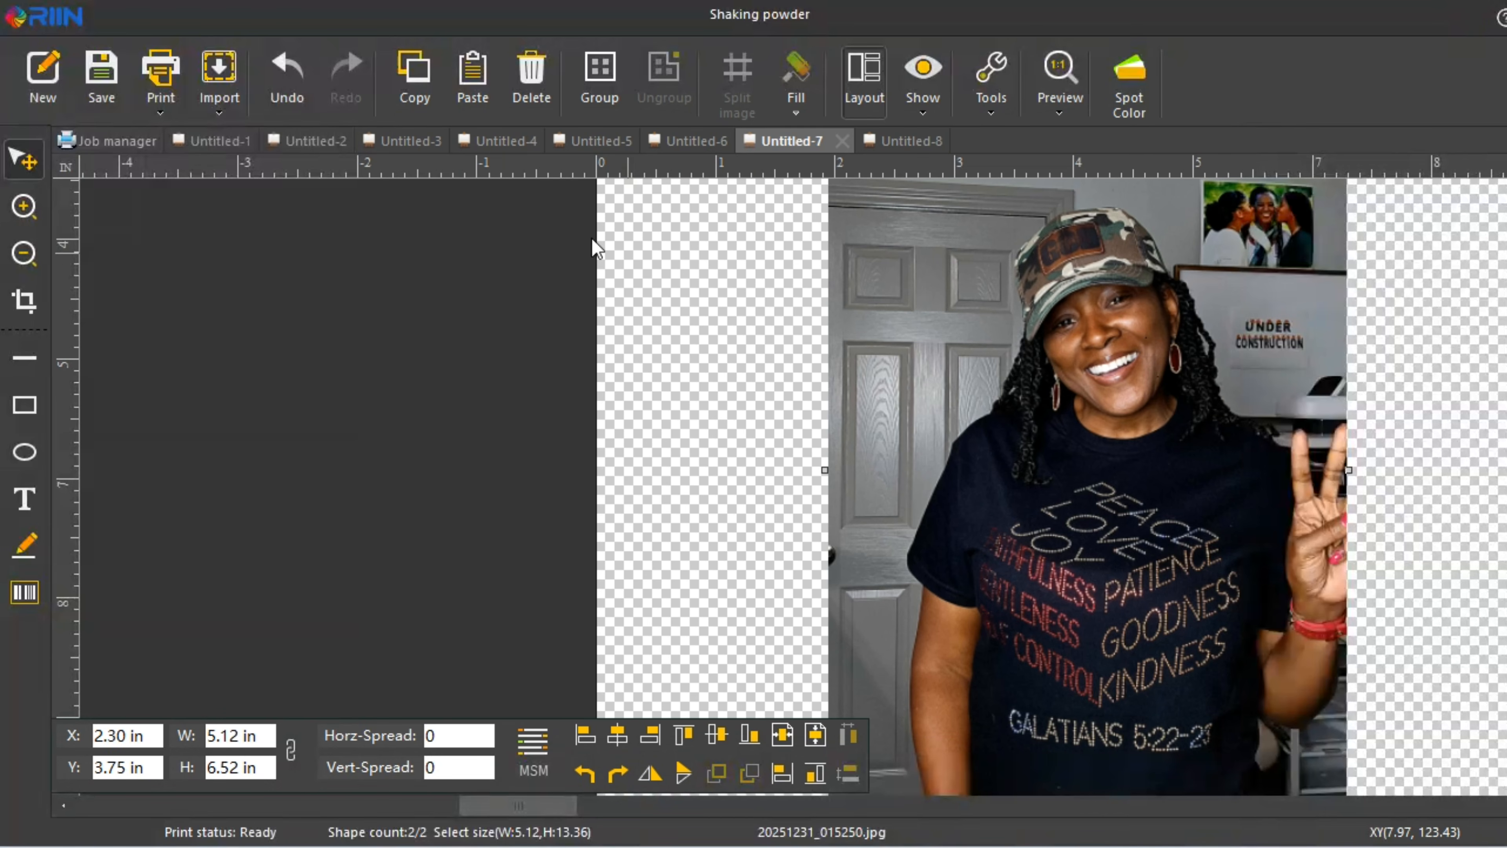
left_click(151, 67)
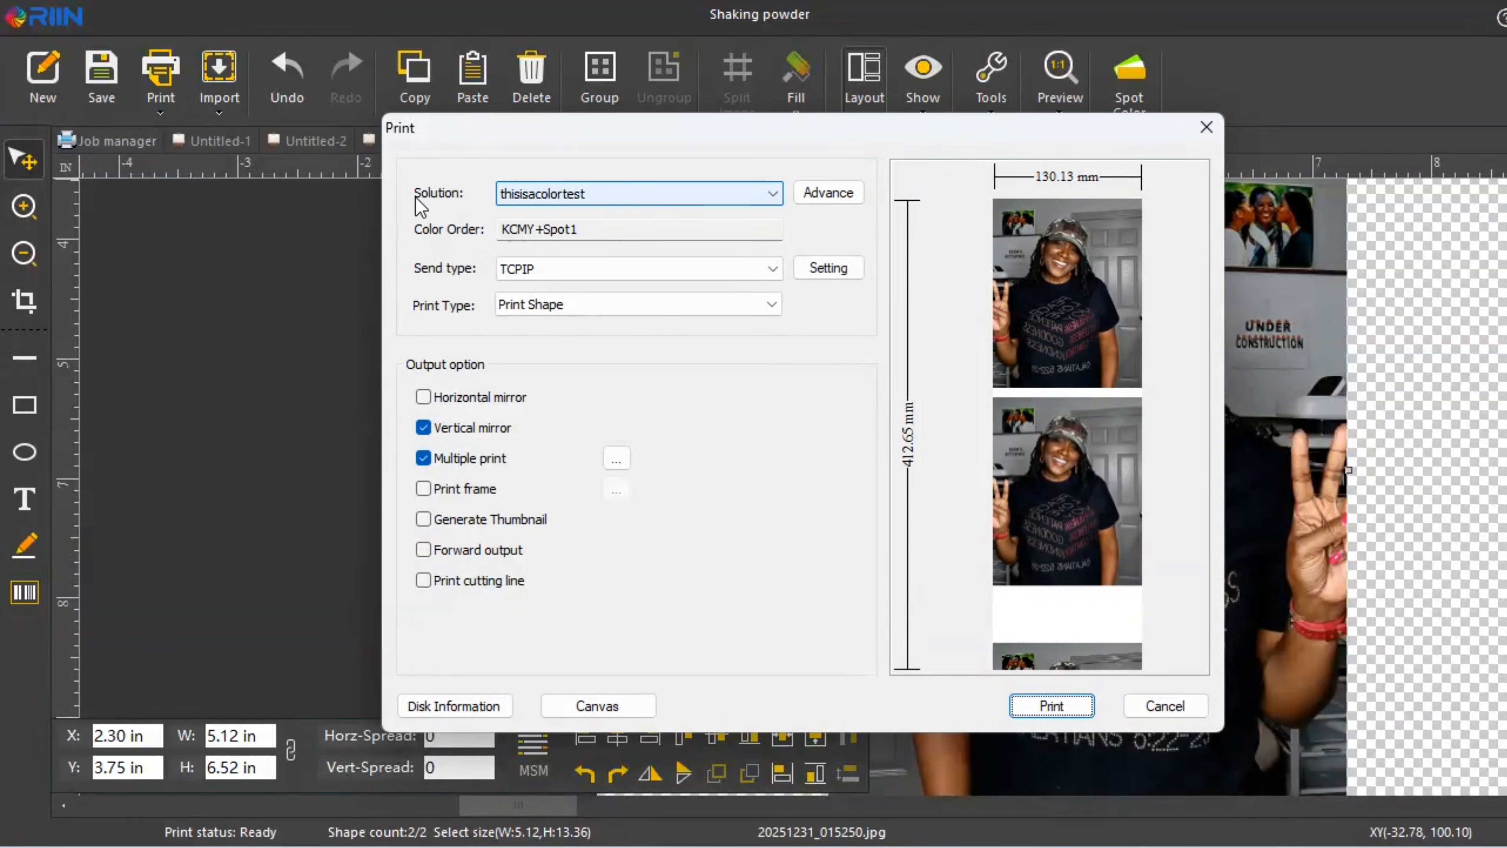
left_click(771, 202)
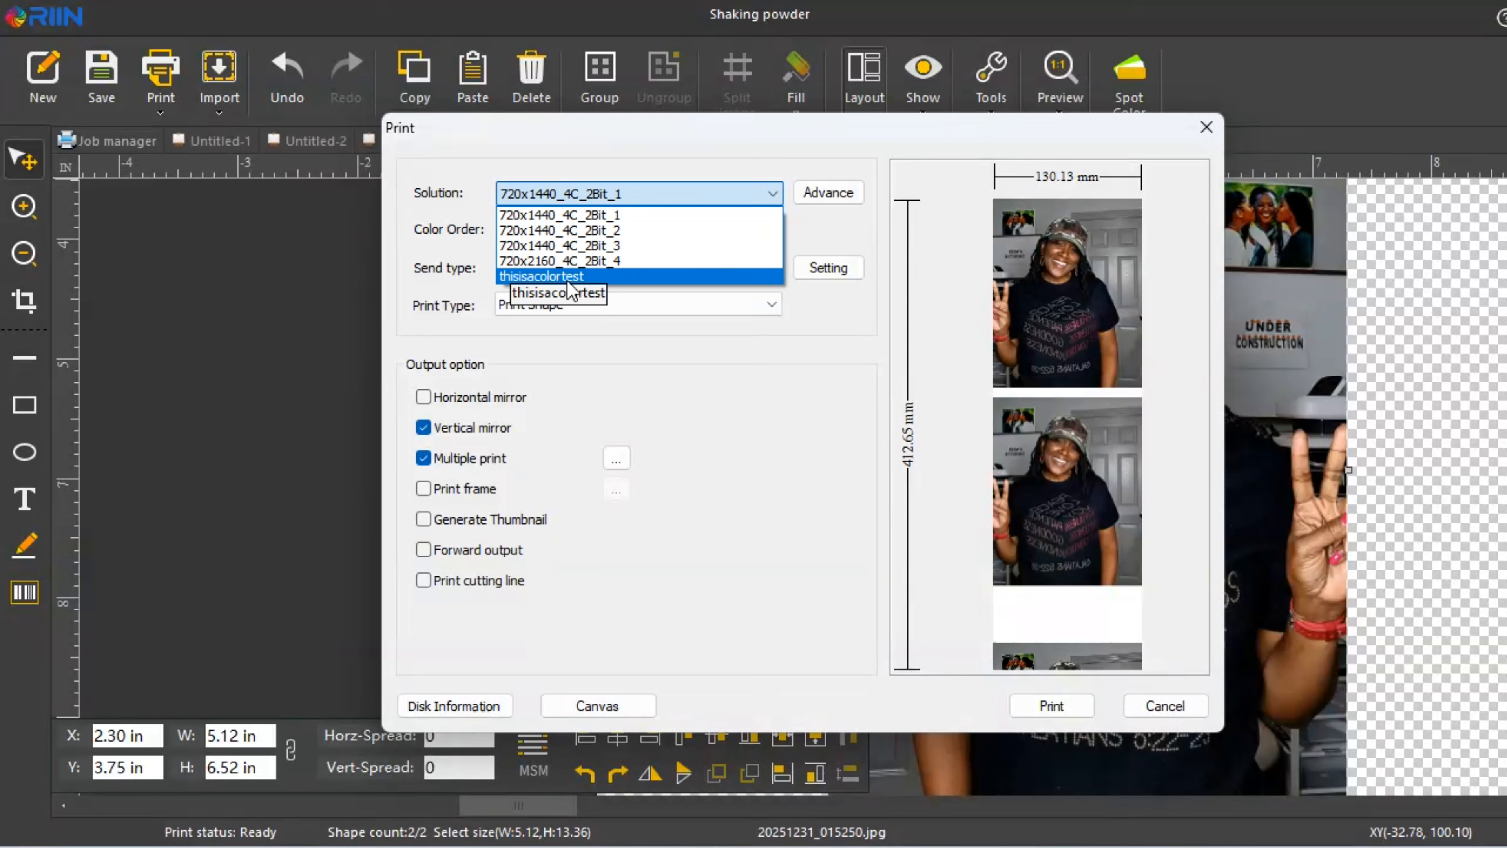
left_click(551, 277)
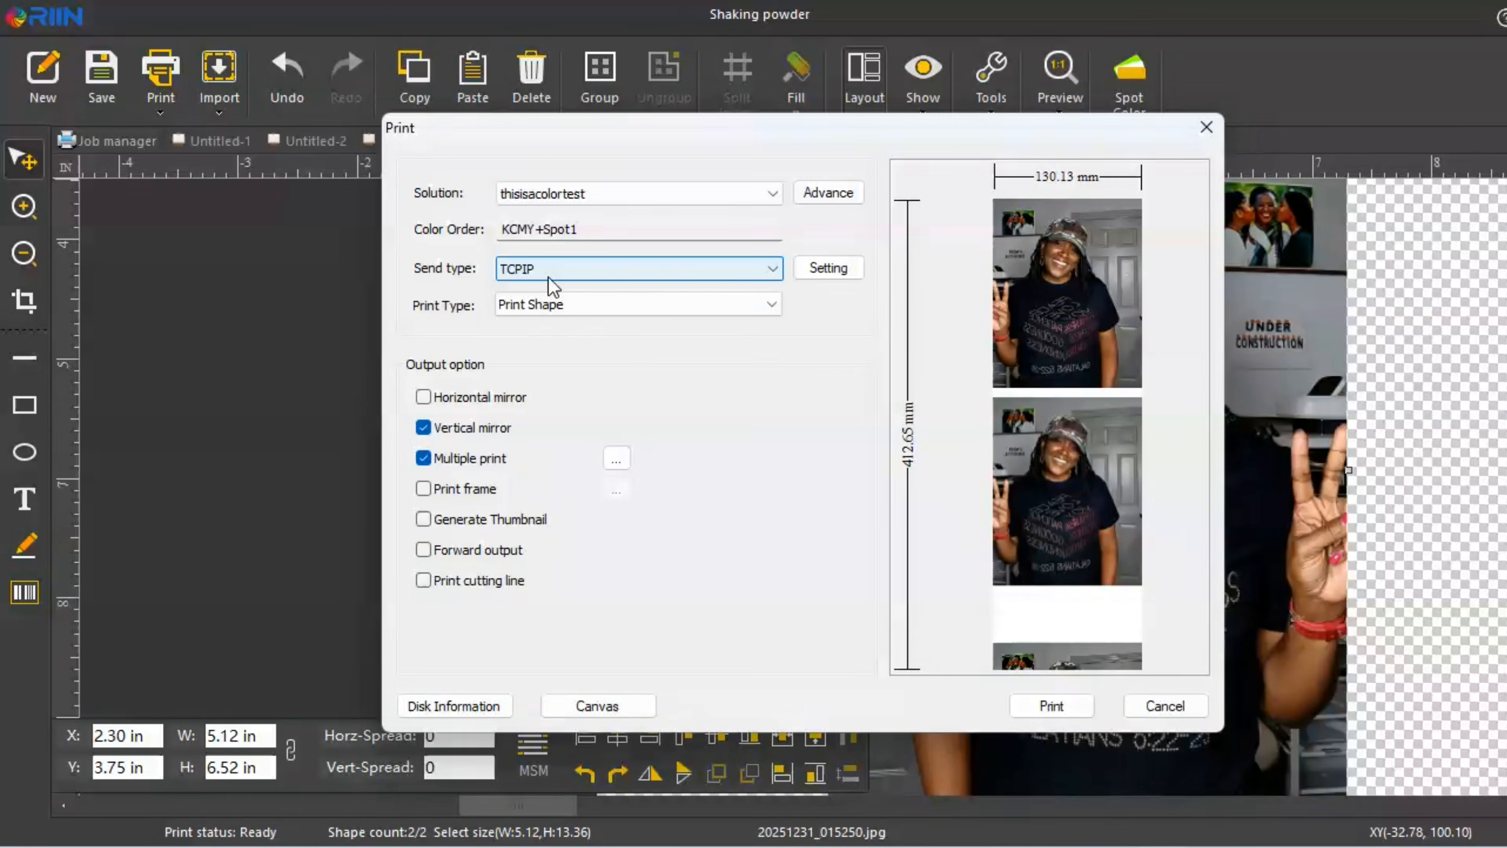
Step: Check the multiple print counts and spacing without changing them, and turn off multiple print for the job
left_click(617, 458)
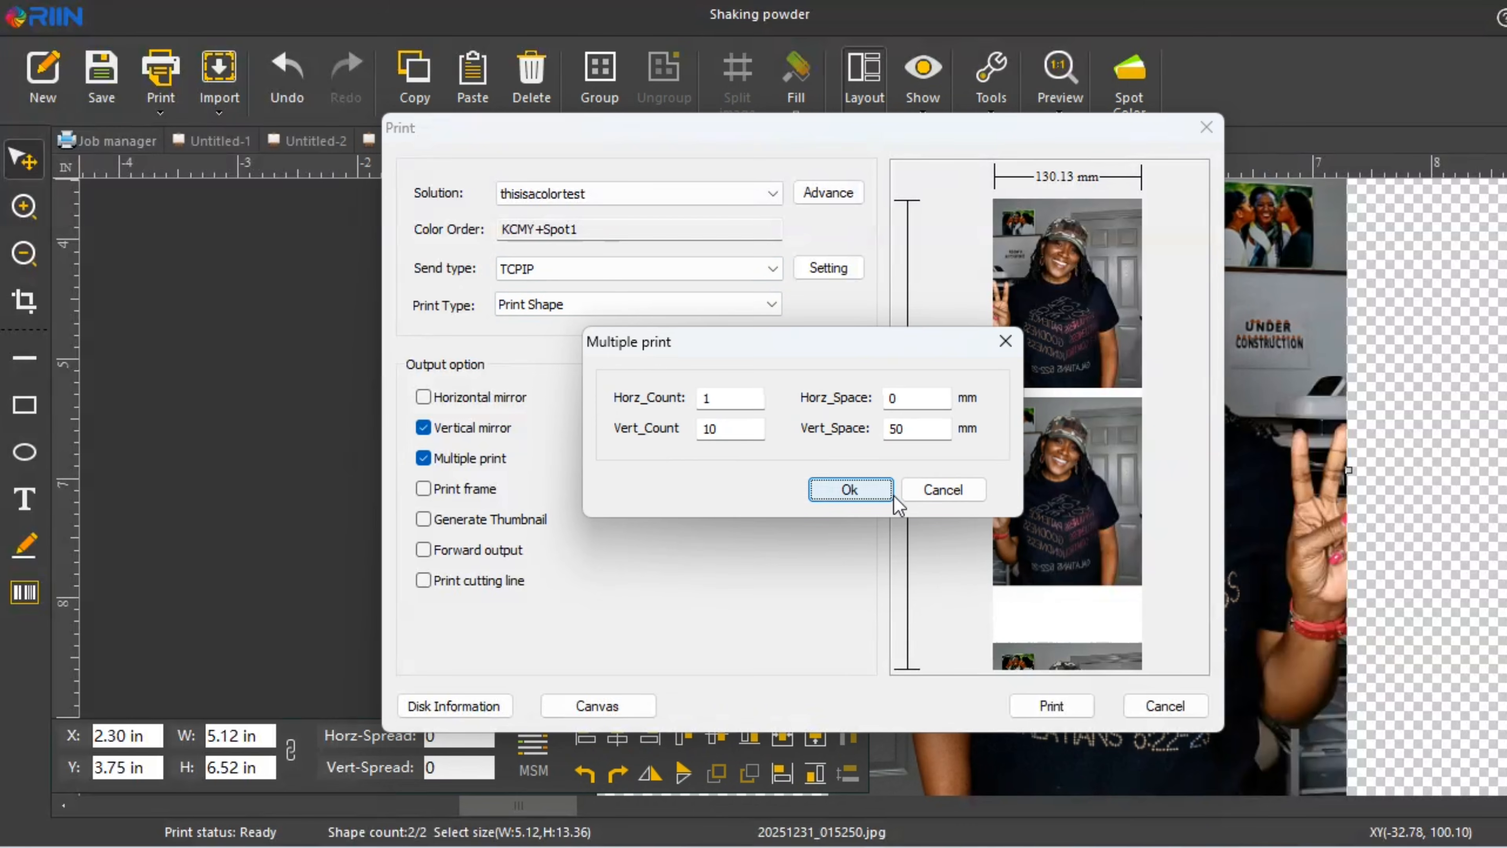
left_click(961, 496)
left_click(424, 458)
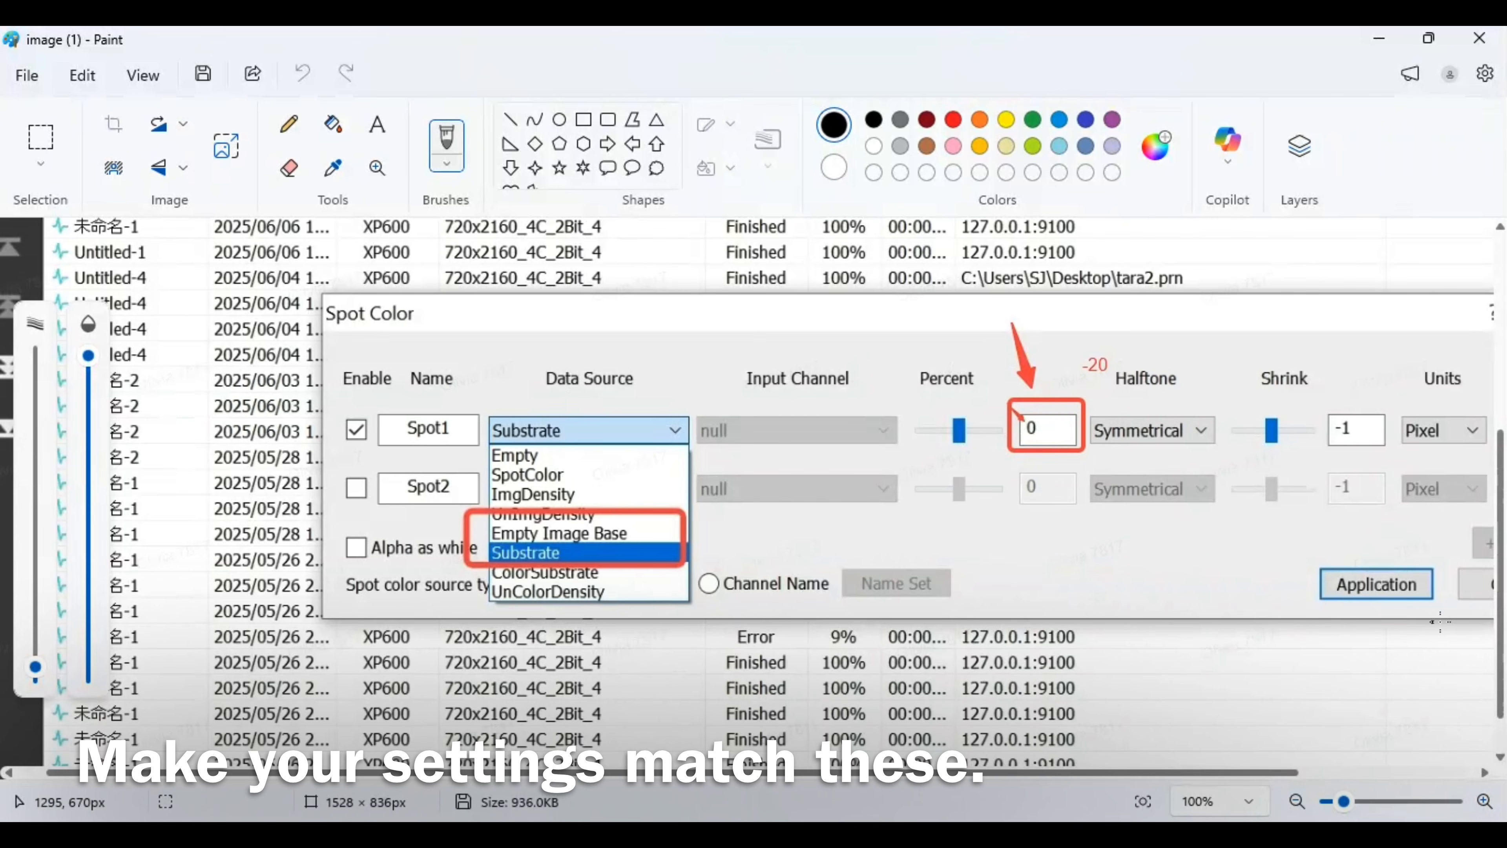
Step: Examine the Spot Color reference image in Paint, checking the Spot1 data source, percent, halftone, shrink, units and curves settings
scroll(1026, 621, "down", 1)
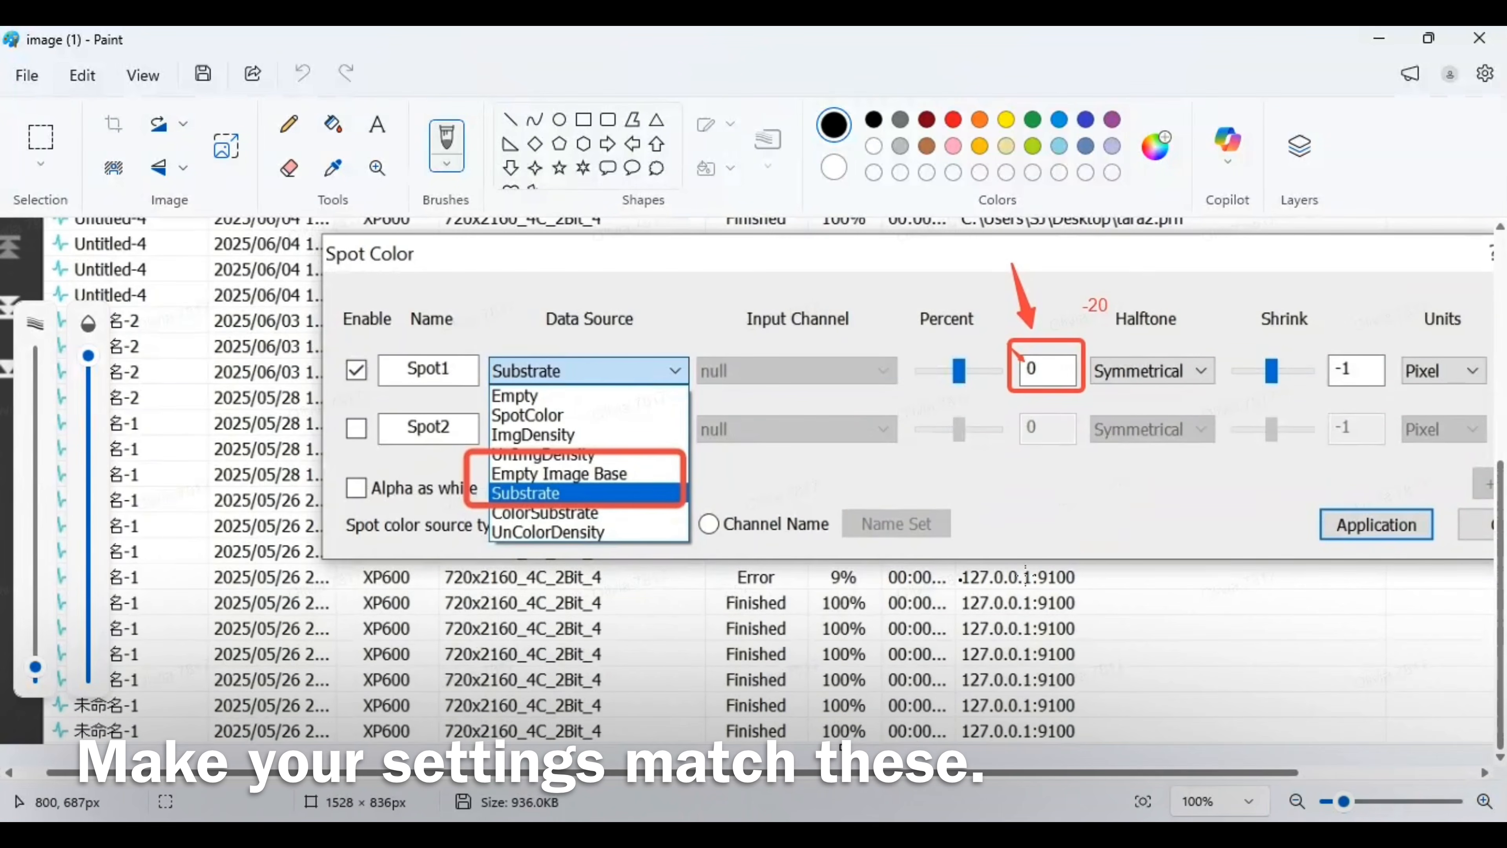
left_click(376, 170)
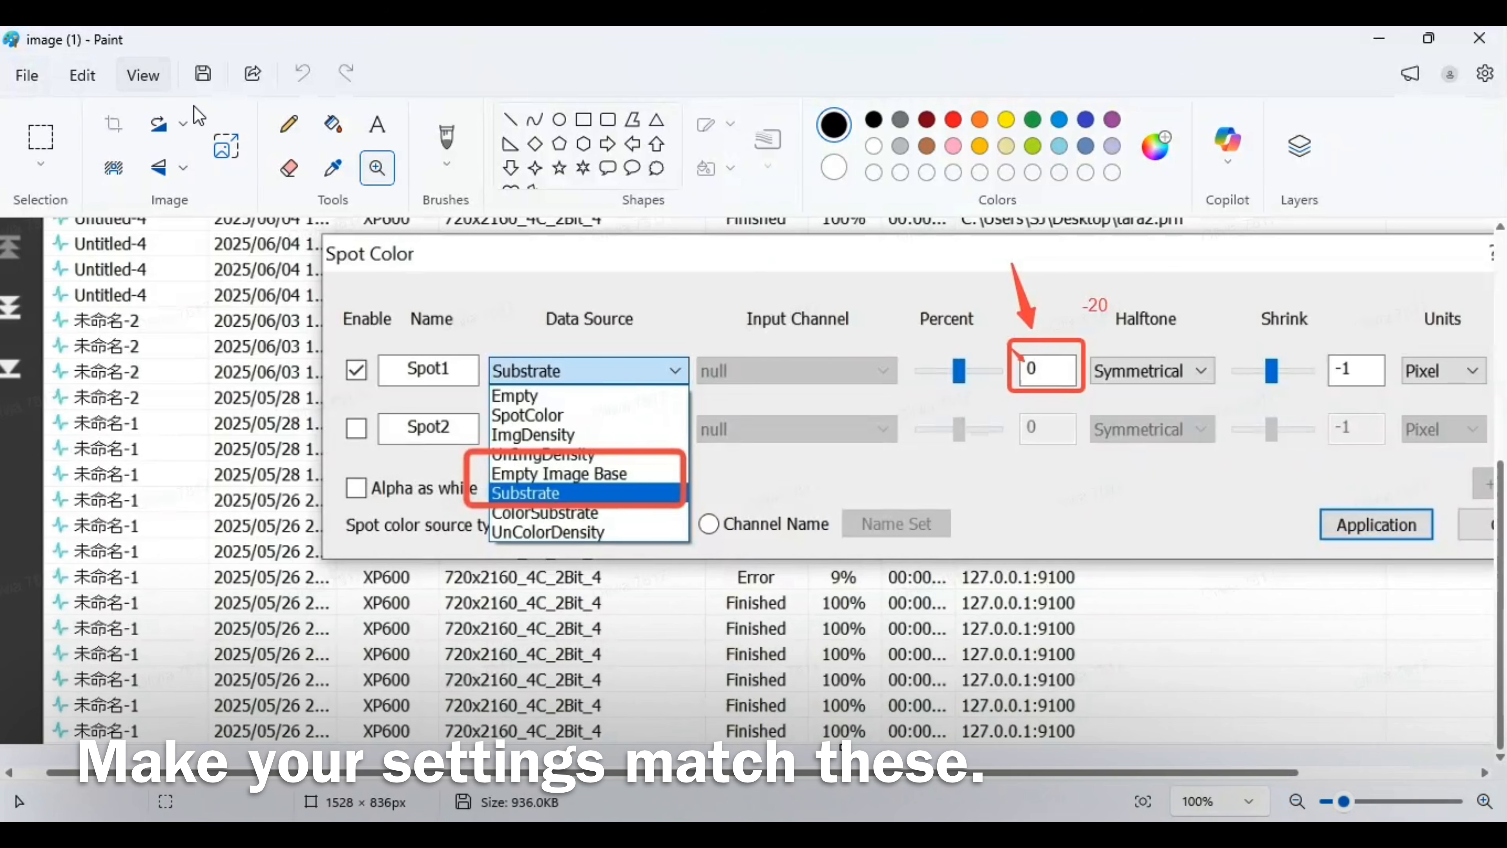
scroll(372, 196, "down", 1)
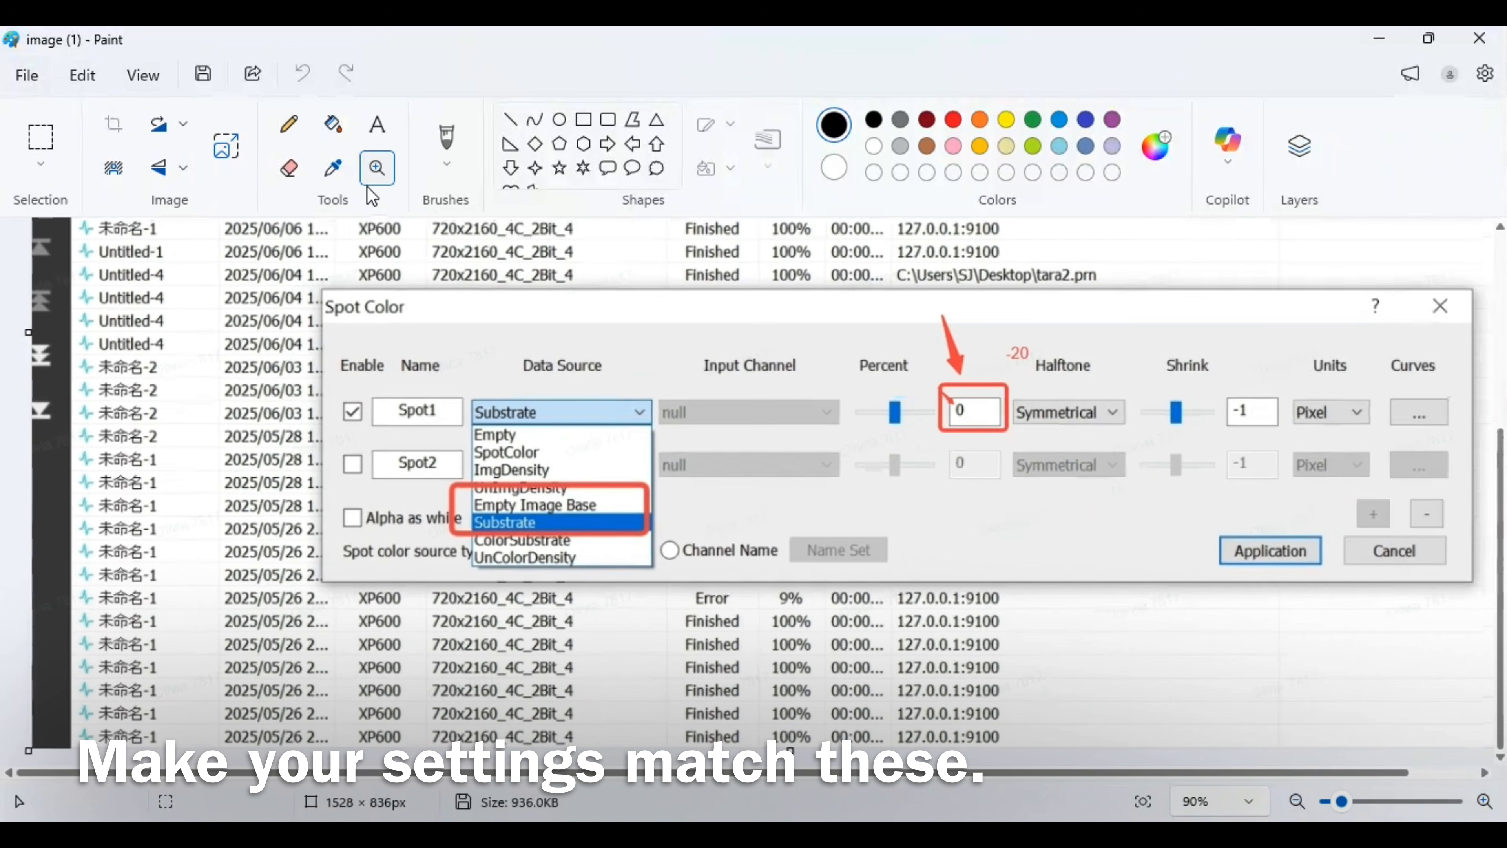
left_click(1052, 611)
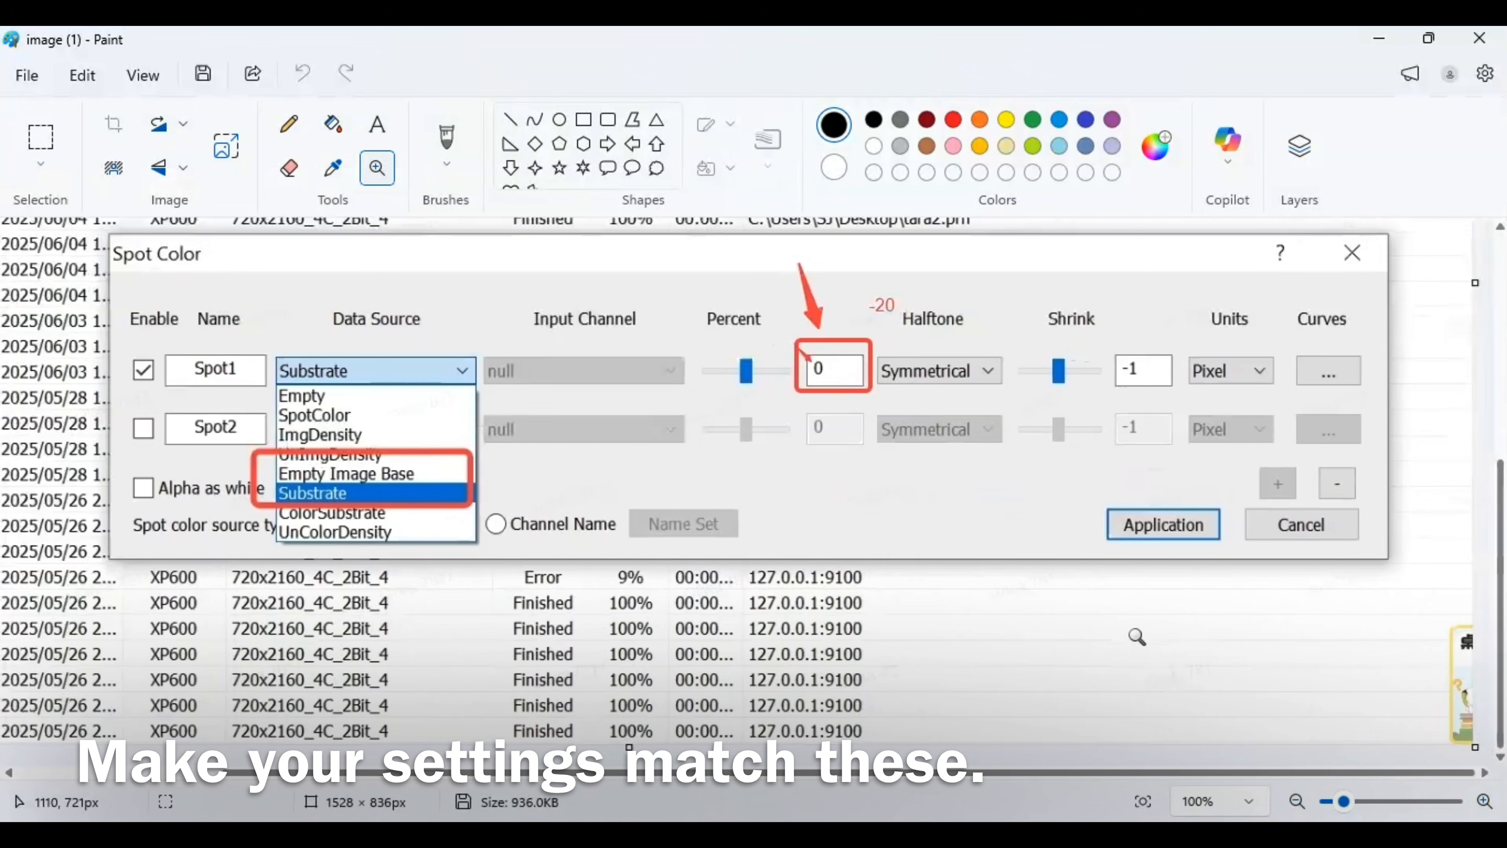